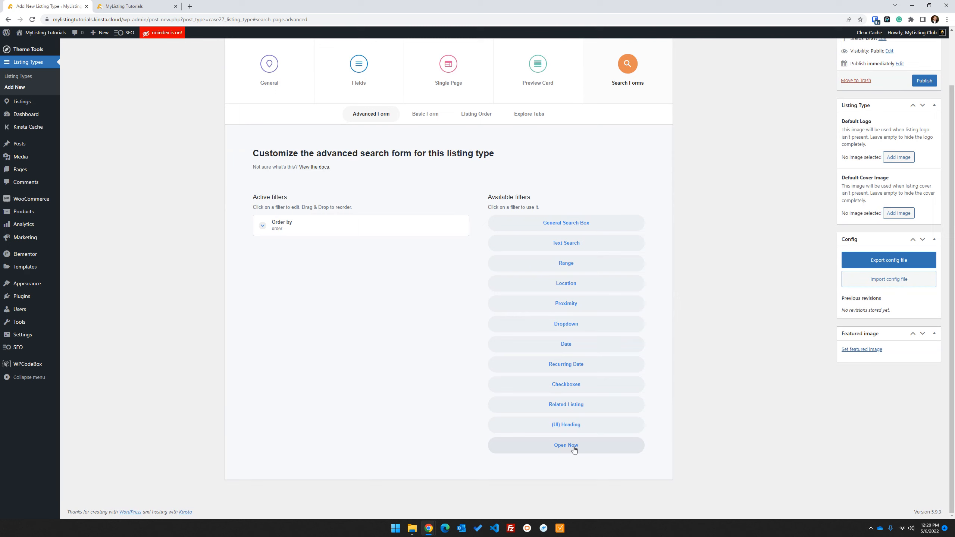
# Add the Open Now filter to the advanced search form, keeping its default label, and publish the Business listing type.
pyautogui.click(566, 446)
pyautogui.click(331, 272)
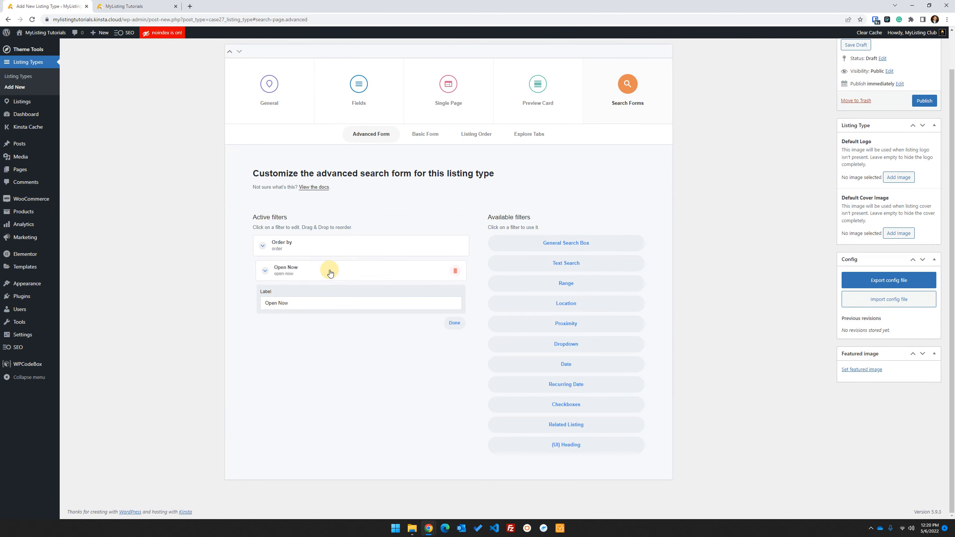
pyautogui.click(331, 273)
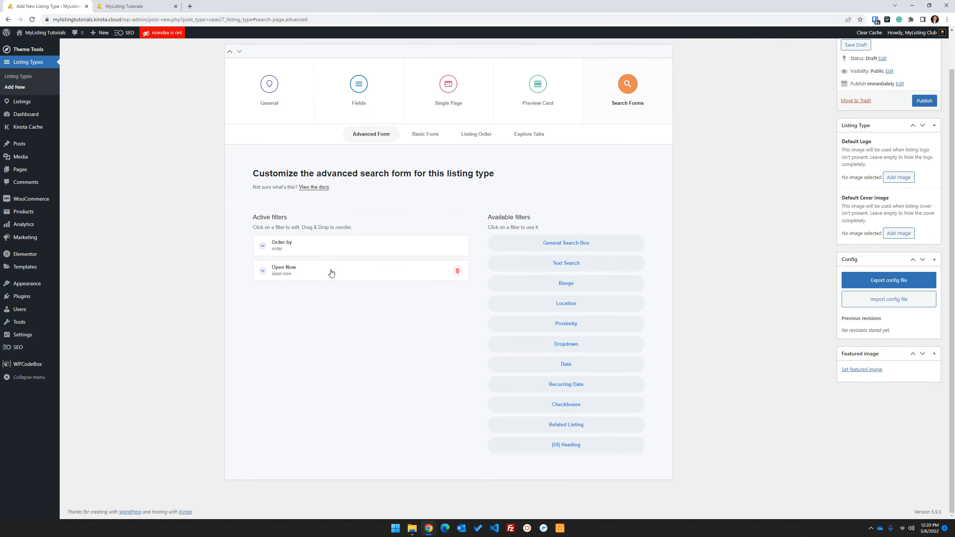
pyautogui.scroll(2, 492, 265)
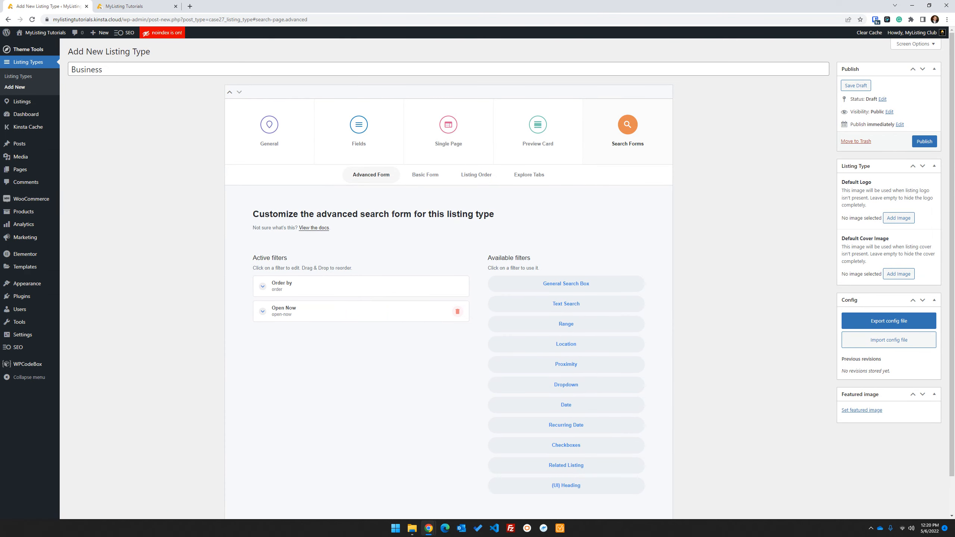
pyautogui.click(924, 142)
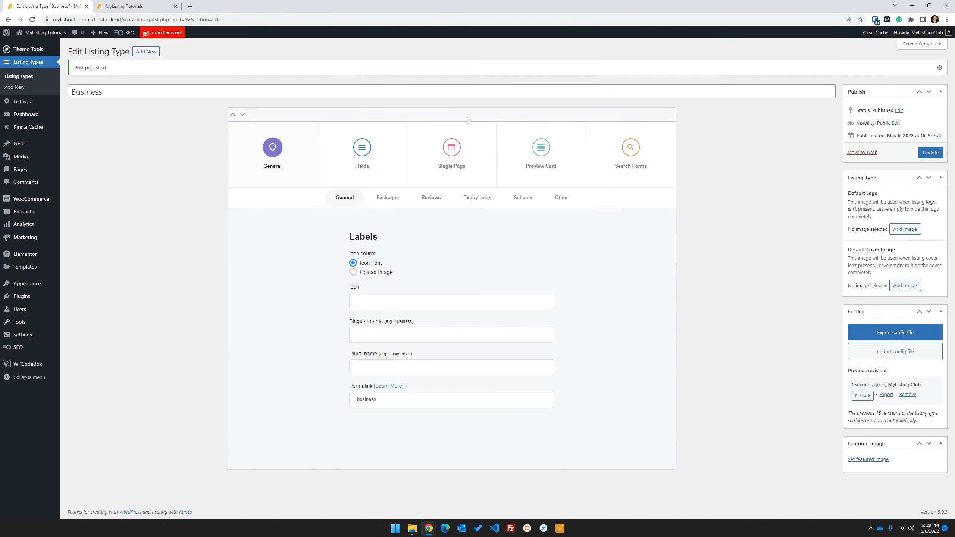
# Add the preset Work Hours field to the Business listing type's fields and update the listing type.
pyautogui.click(362, 168)
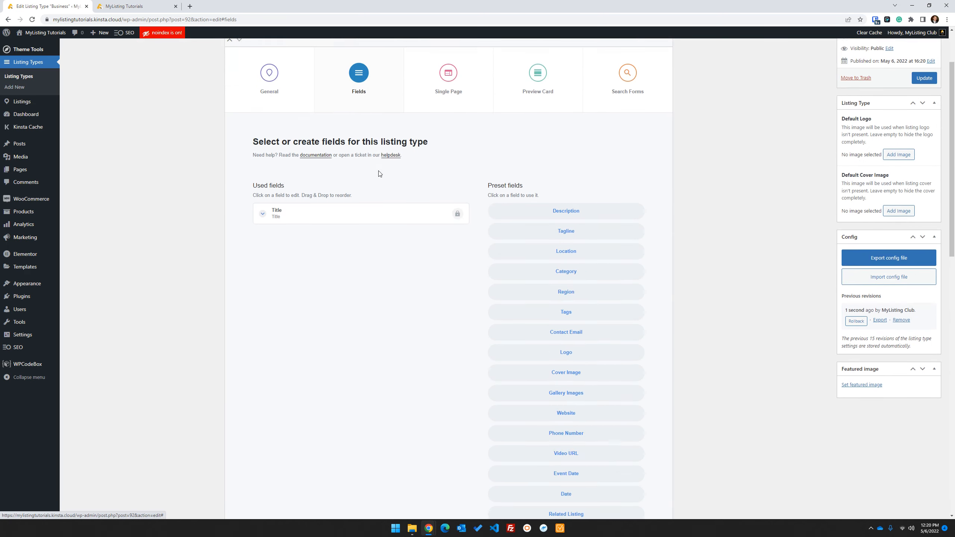
pyautogui.scroll(-6, 379, 174)
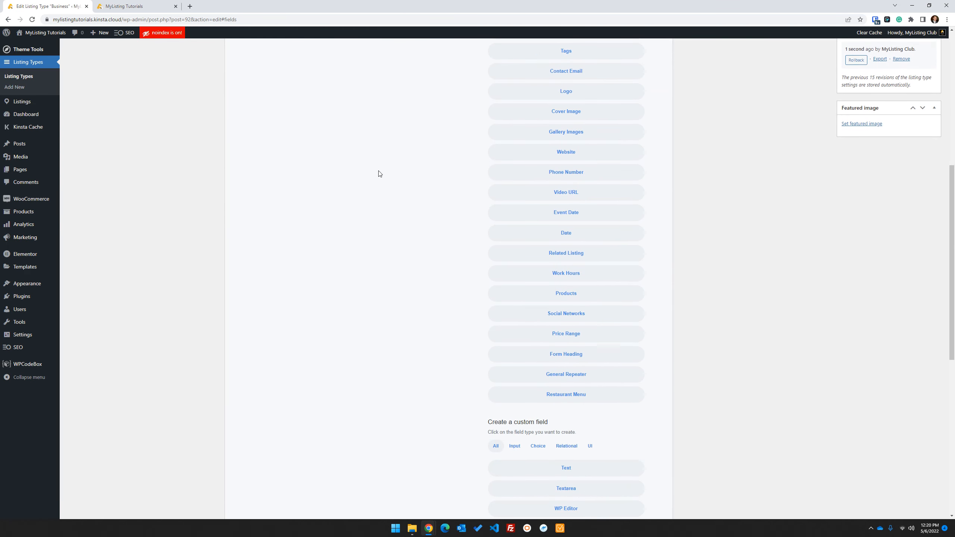
pyautogui.click(604, 273)
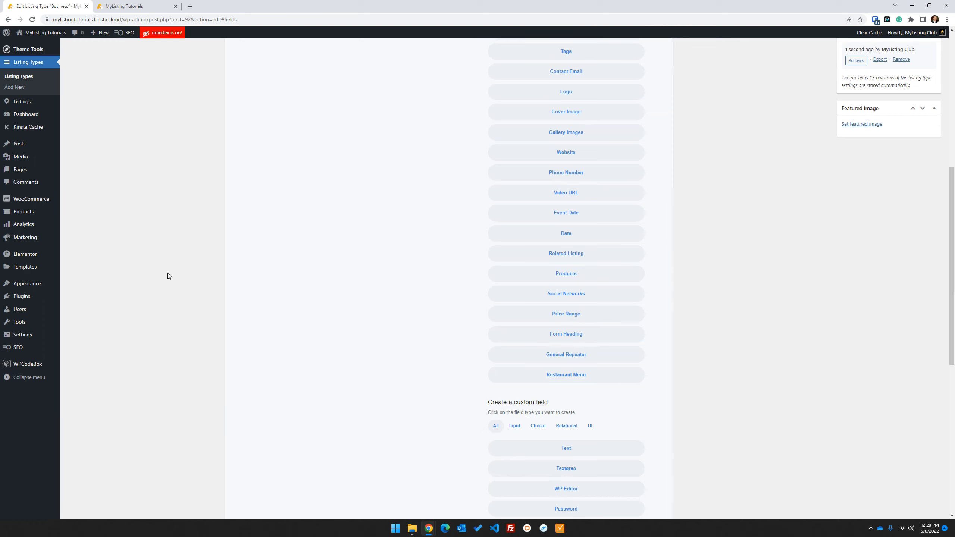
pyautogui.scroll(5, 184, 196)
pyautogui.scroll(3, 485, 258)
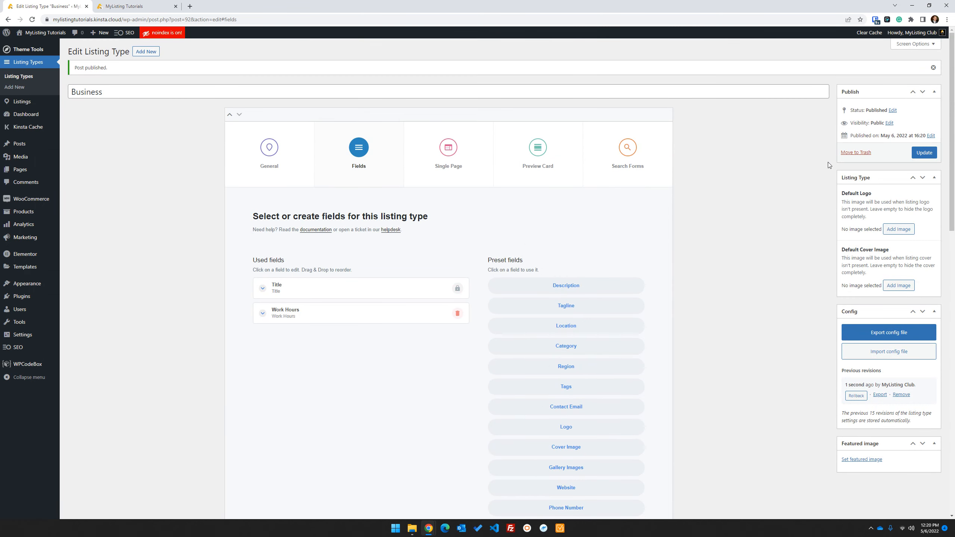
pyautogui.click(923, 152)
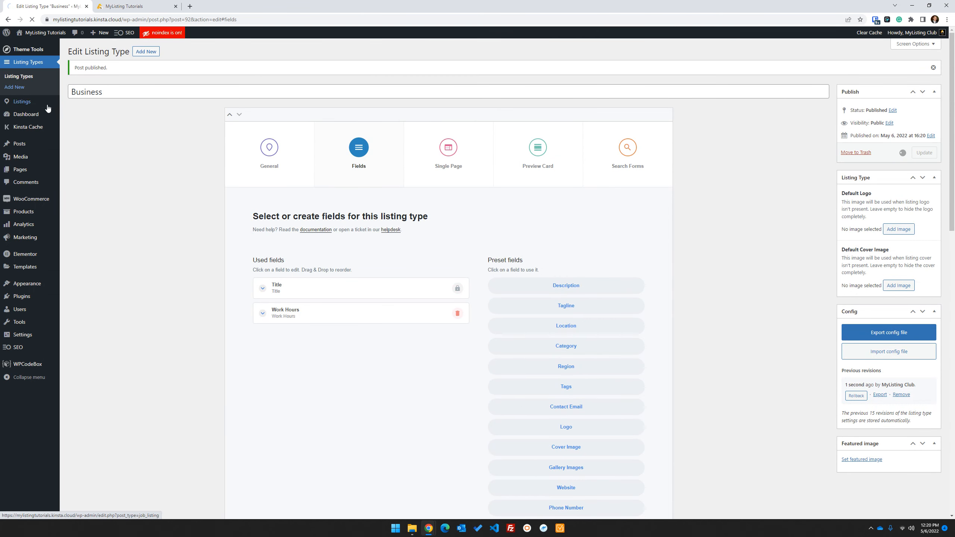
# Create a new listing titled "Business DEMO" in a separate tab, assign it the Business listing type, and publish it.
pyautogui.moveTo(21, 104)
pyautogui.rightClick(78, 112)
pyautogui.click(106, 119)
pyautogui.click(138, 6)
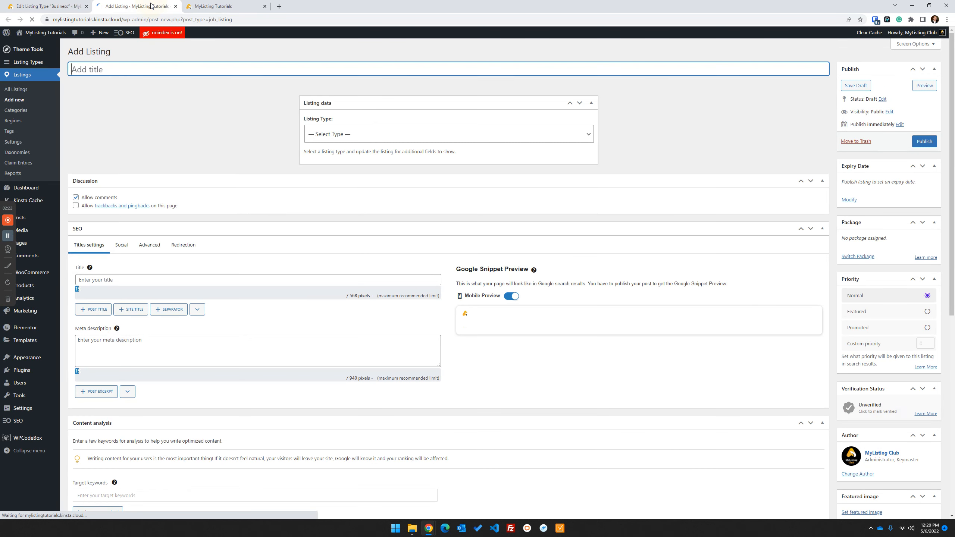
pyautogui.write('Business DEMO')
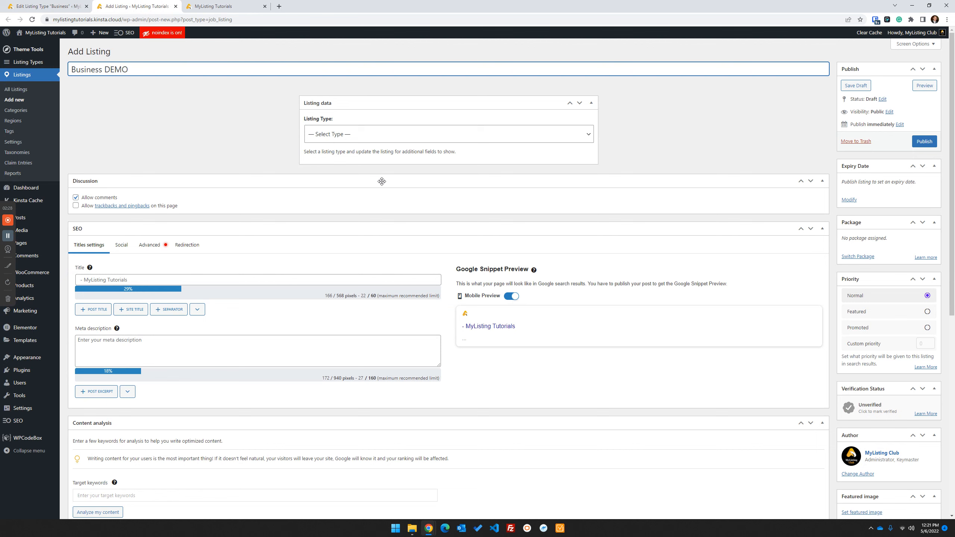
pyautogui.click(405, 134)
pyautogui.click(355, 154)
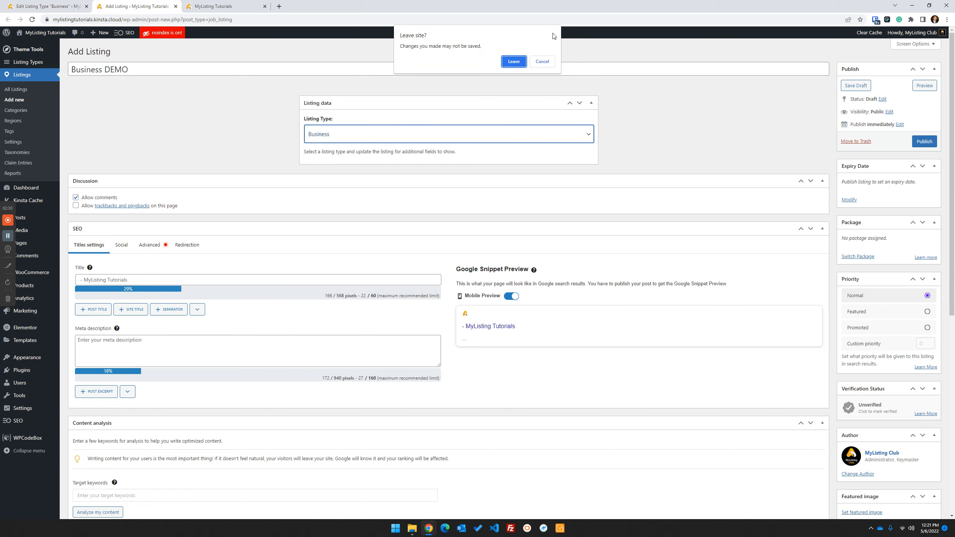
pyautogui.click(514, 62)
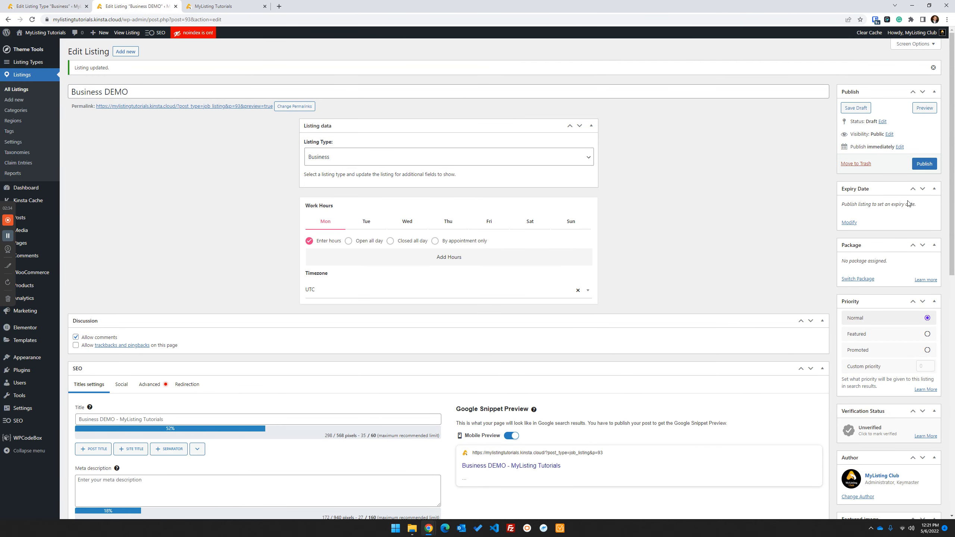
pyautogui.click(924, 165)
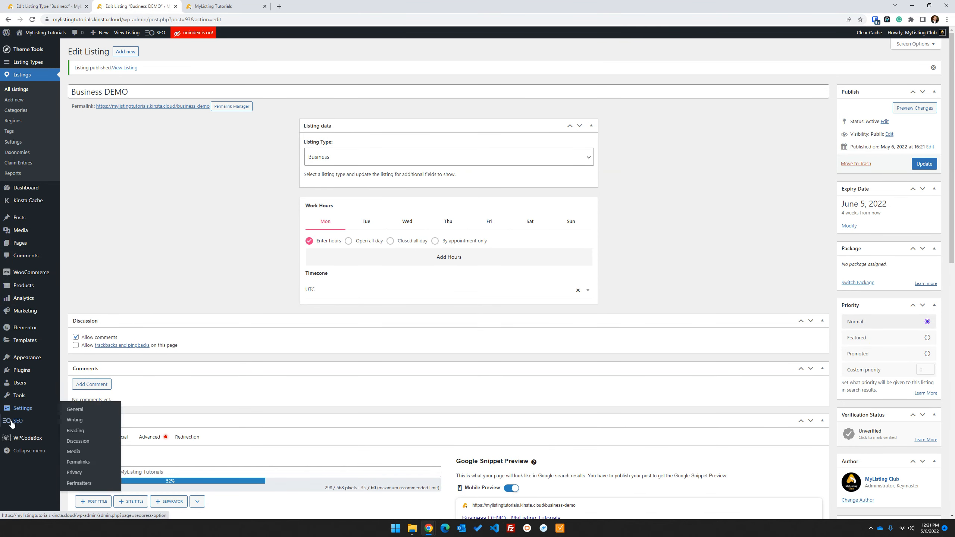
# Deactivate the Perfmatters, Permalink Manager Pro and SEOPress plugins in bulk from a separate tab, and close that tab.
pyautogui.rightClick(20, 372)
pyautogui.click(48, 384)
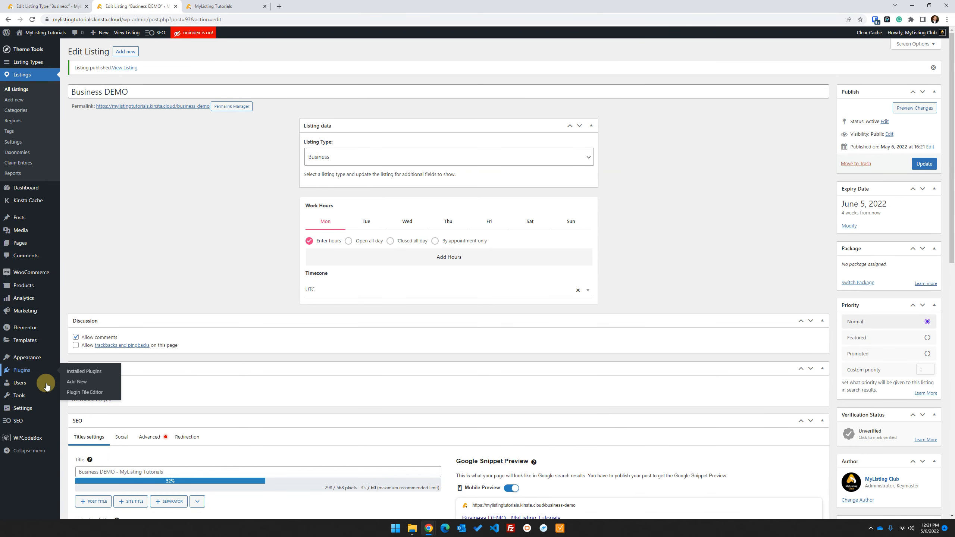
pyautogui.moveTo(198, 6); pyautogui.dragTo(45, 6)
pyautogui.click(77, 217)
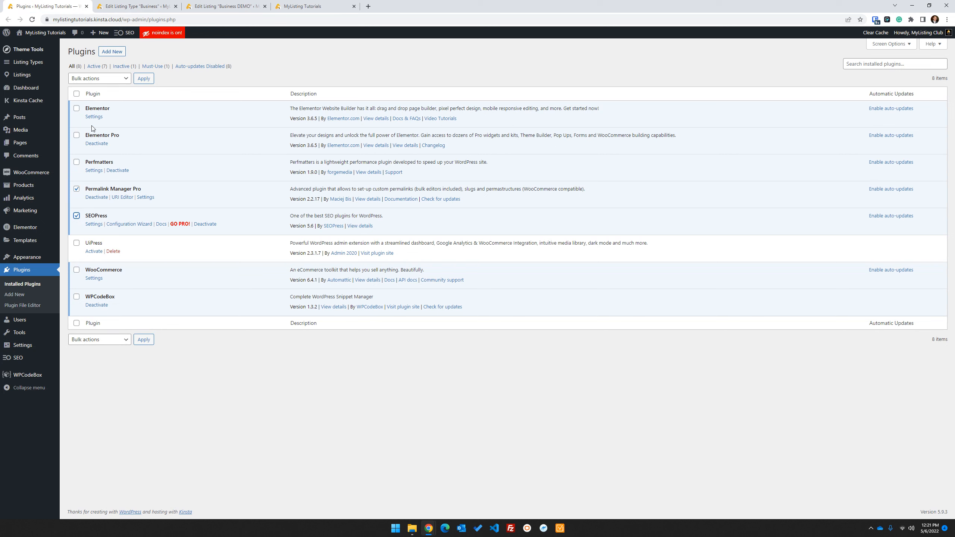
pyautogui.click(77, 163)
pyautogui.click(83, 78)
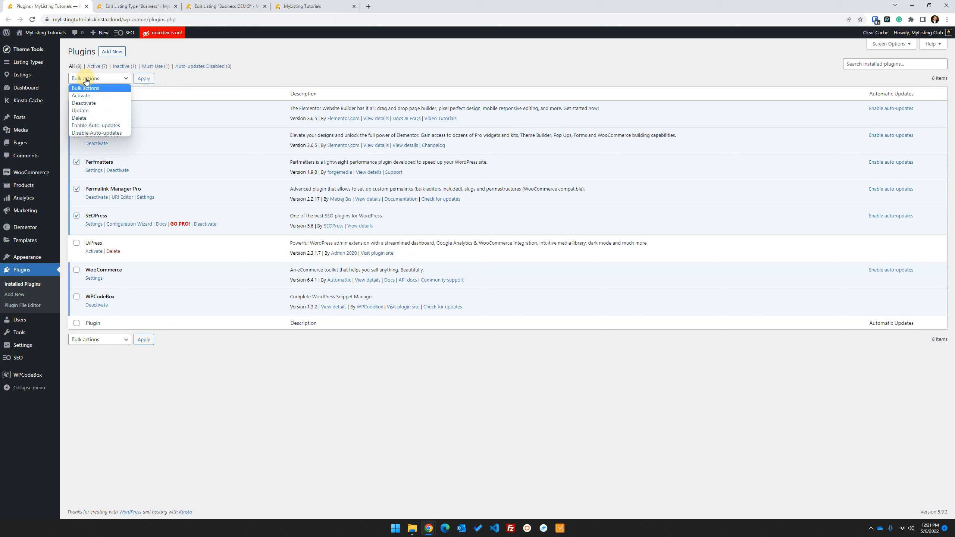
pyautogui.click(89, 106)
pyautogui.click(144, 80)
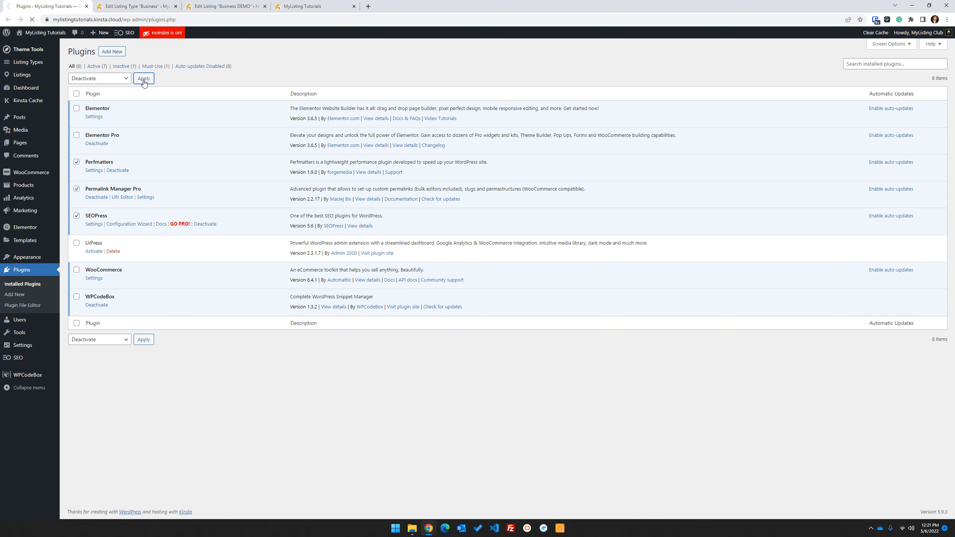
pyautogui.click(87, 6)
# Set the work hours of the Business DEMO listing to open all day for Monday through Friday.
pyautogui.click(243, 247)
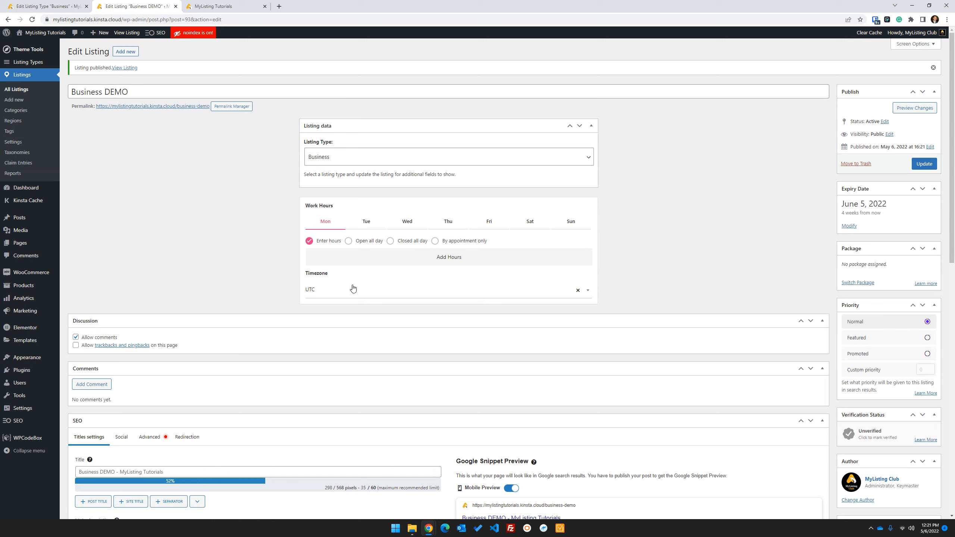
pyautogui.click(349, 242)
pyautogui.click(365, 221)
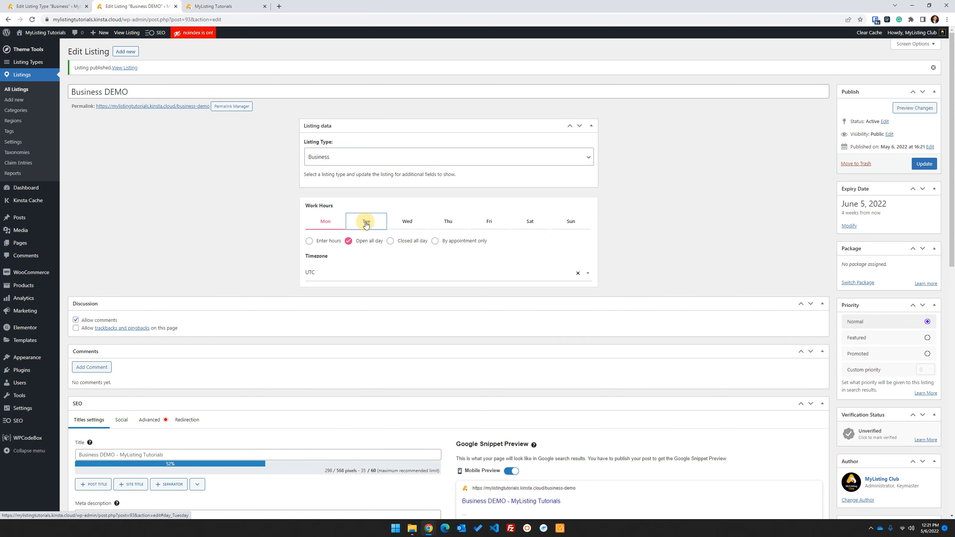
pyautogui.click(350, 242)
pyautogui.click(407, 221)
pyautogui.click(357, 241)
pyautogui.click(448, 221)
pyautogui.click(349, 241)
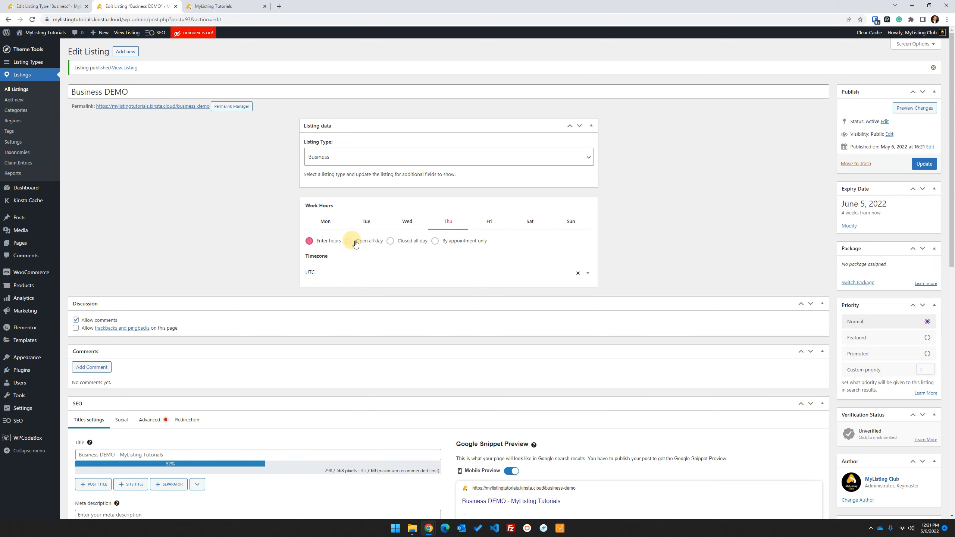
pyautogui.click(487, 224)
pyautogui.click(348, 242)
# Set Saturday and Sunday to closed all day in the work hours and open the timezone selection.
pyautogui.click(534, 223)
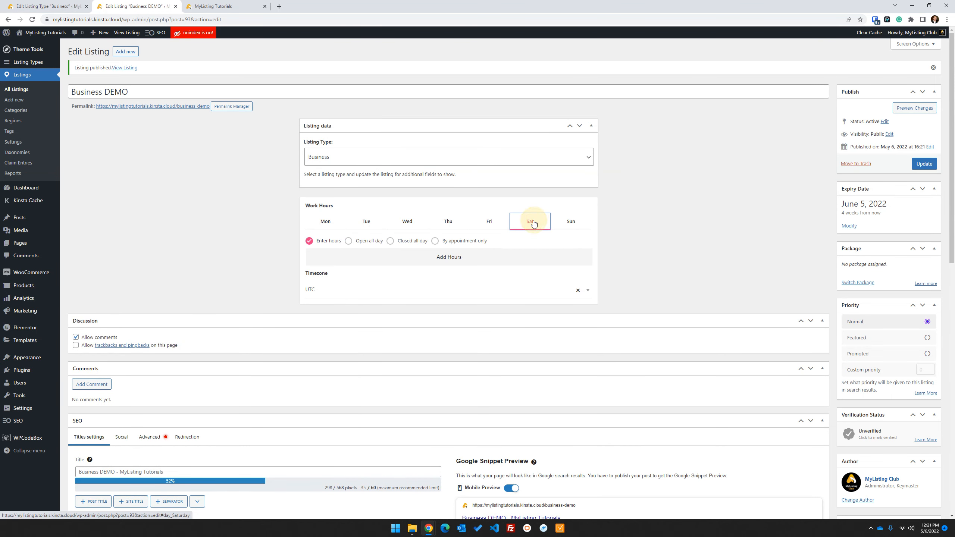
pyautogui.click(403, 241)
pyautogui.click(579, 227)
pyautogui.click(395, 246)
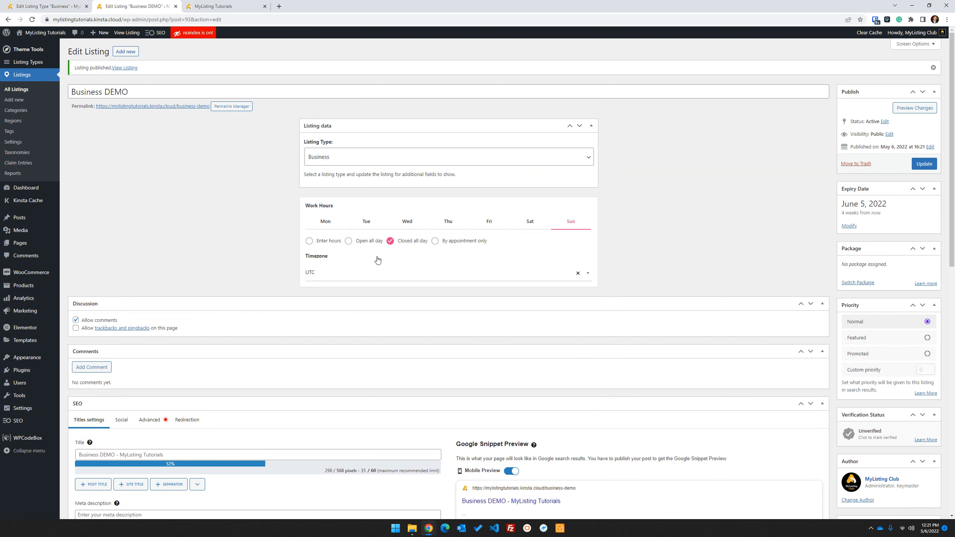
pyautogui.click(381, 277)
pyautogui.click(376, 286)
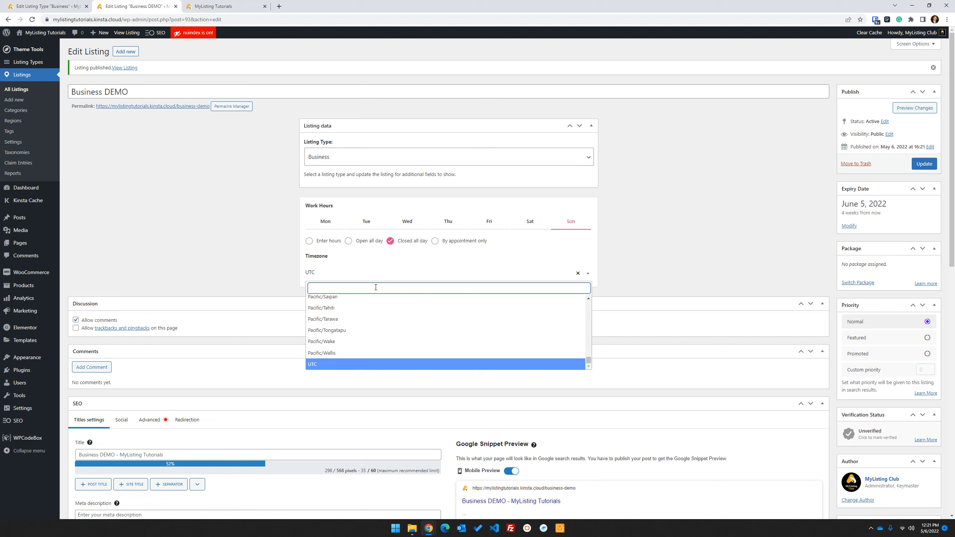
pyautogui.write('e')
pyautogui.write('as')
pyautogui.press('BackSpace')
pyautogui.press('BackSpace')
pyautogui.write('st')
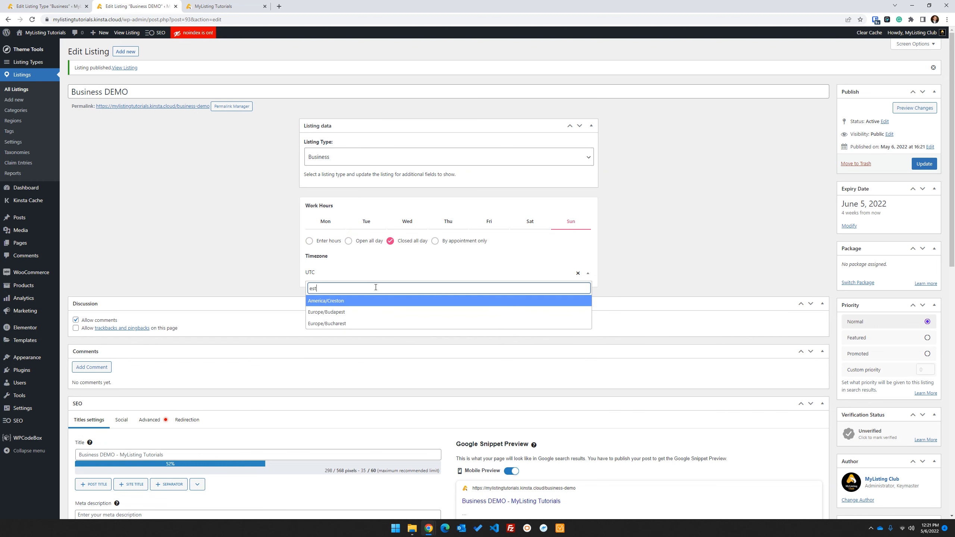
pyautogui.press('BackSpace')
pyautogui.press('BackSpace')
pyautogui.press('BackSpace')
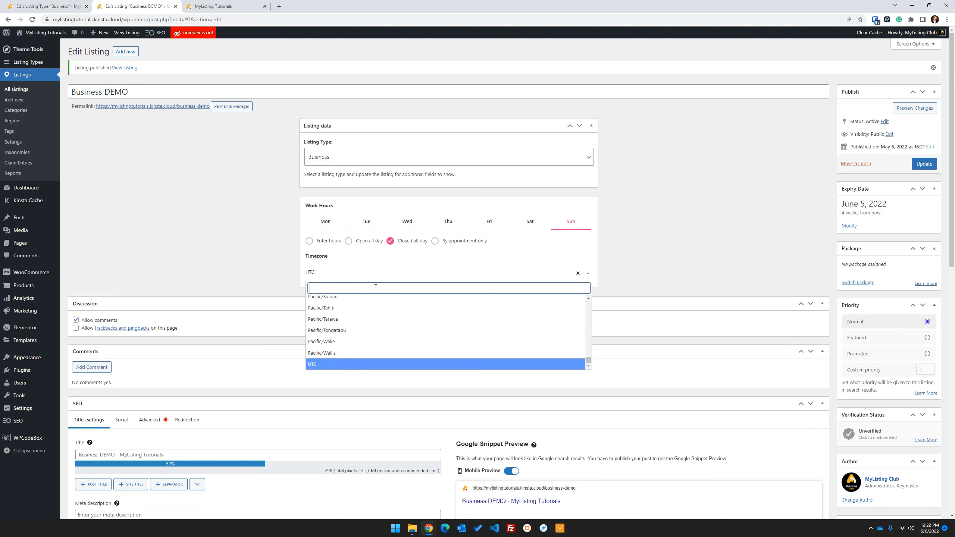
# Set the work hours timezone to America/New_York and update the Business DEMO listing.
pyautogui.write('new')
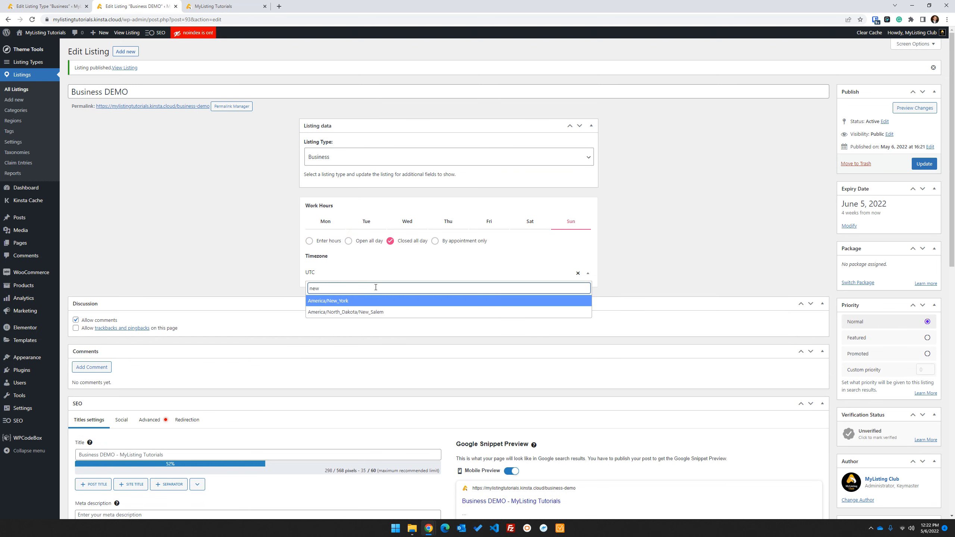
pyautogui.click(394, 307)
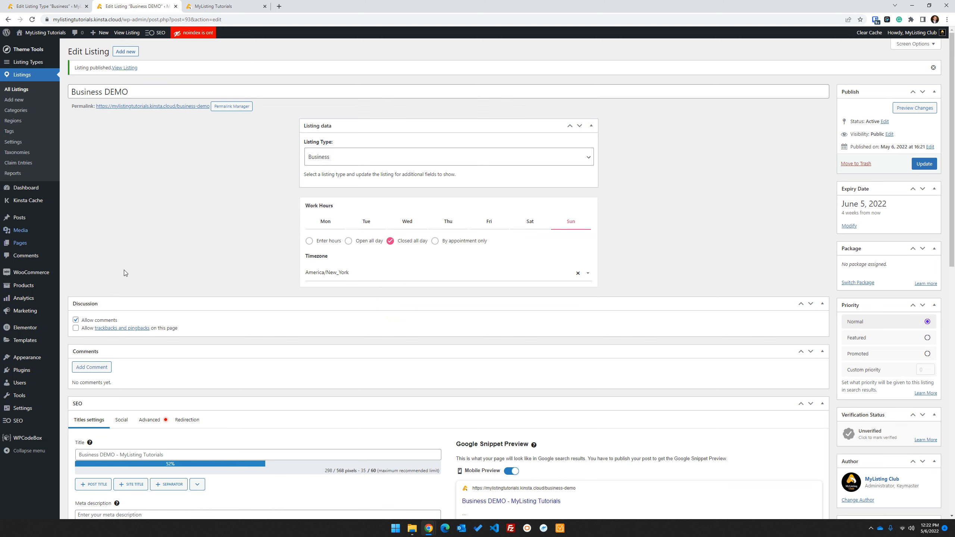
pyautogui.click(925, 164)
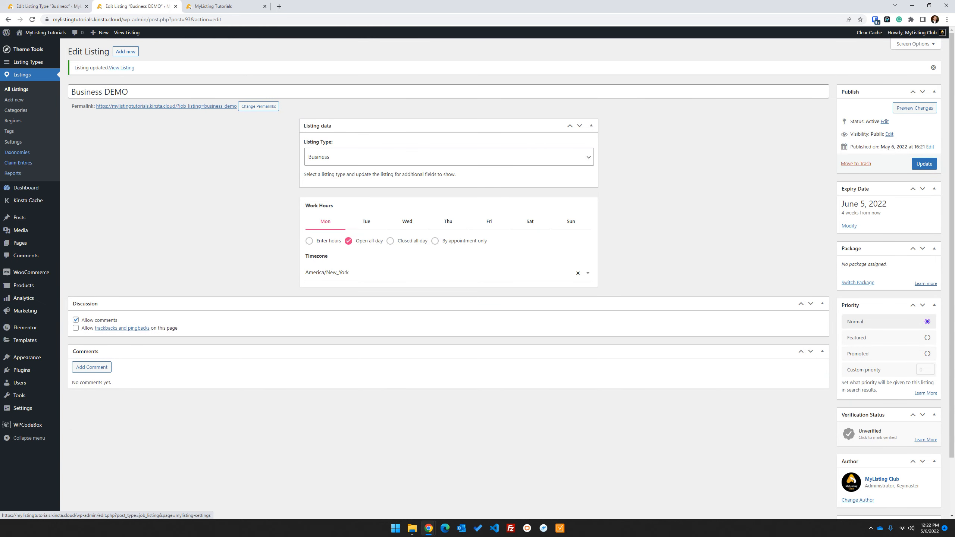
# Create another listing titled "Business DEMO 2", reusing the first listing's title, and assign it the Business listing type.
pyautogui.tripleClick(127, 92)
pyautogui.rightClick(126, 93)
pyautogui.hotkey('ctrl', 'c')
pyautogui.click(149, 123)
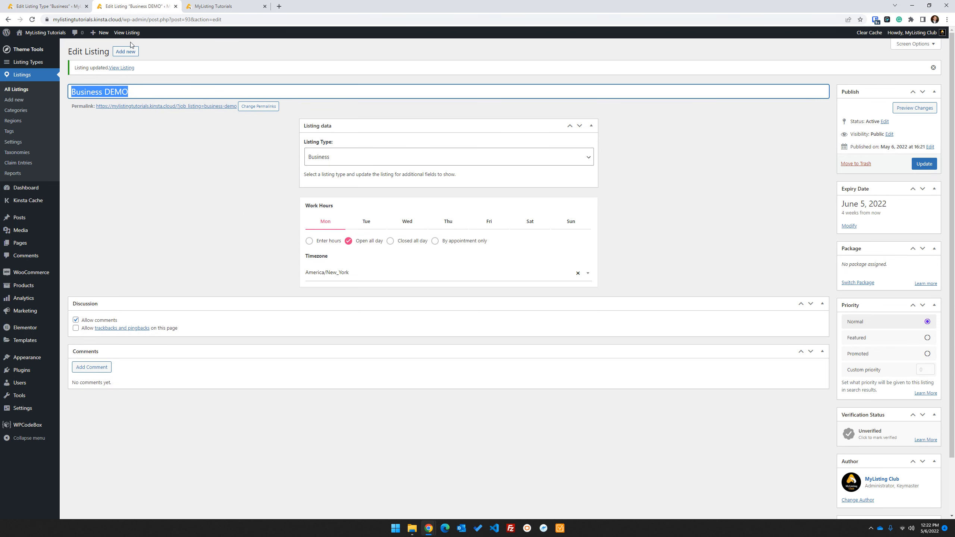
pyautogui.click(130, 53)
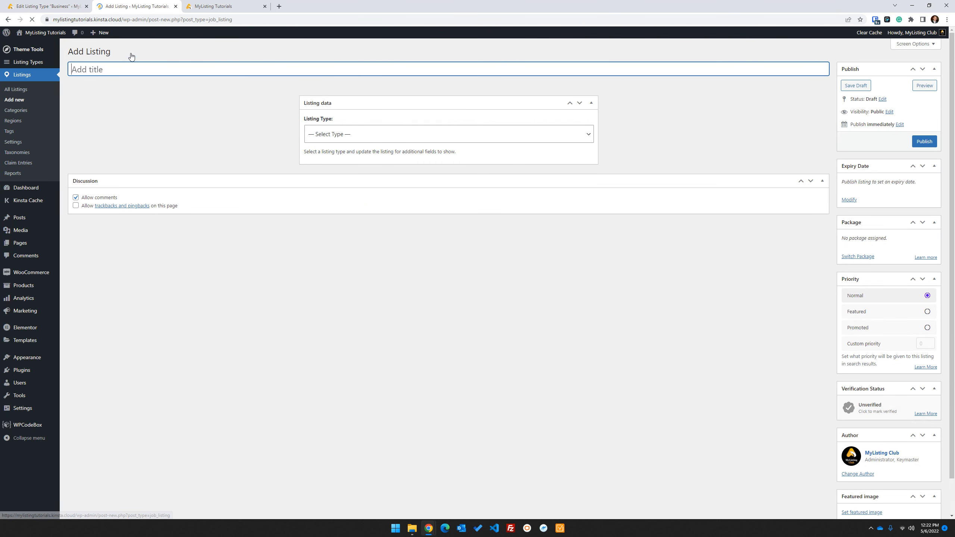
pyautogui.hotkey('ctrl', 'v')
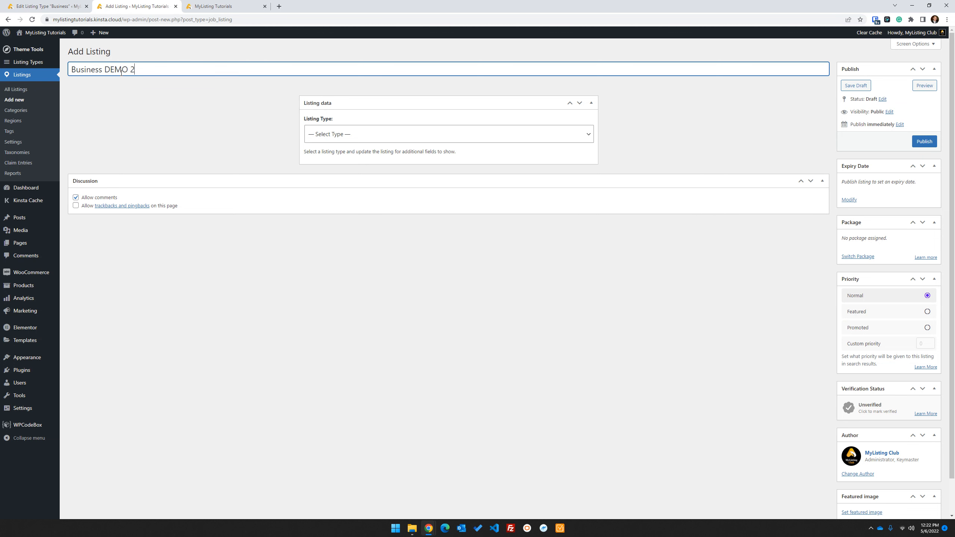
pyautogui.click(420, 144)
pyautogui.click(410, 152)
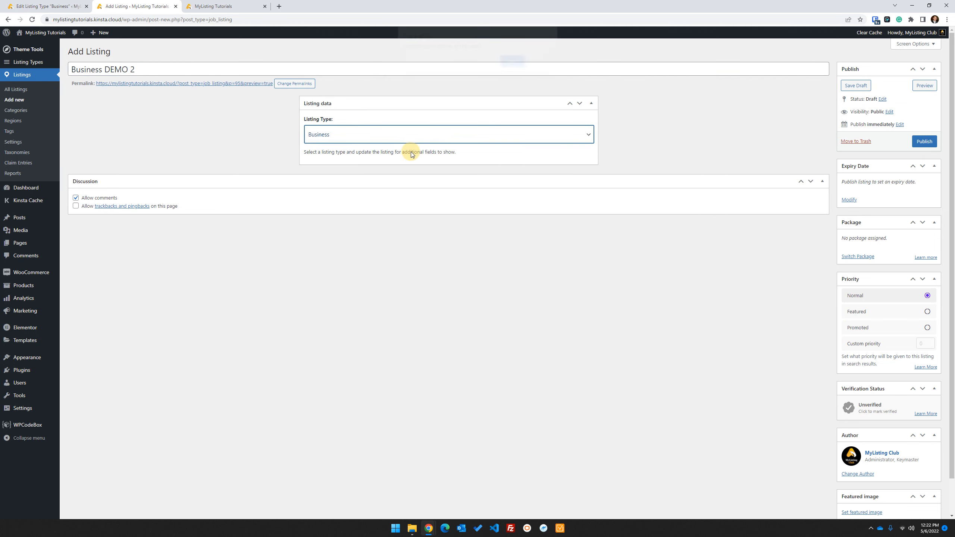
pyautogui.click(511, 61)
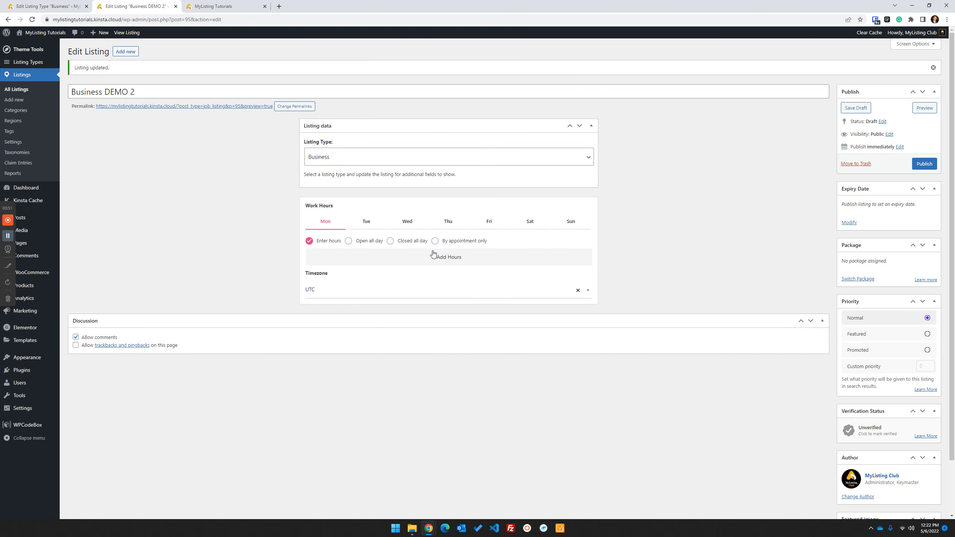
# Set the Business DEMO 2 work hours to closed all day on Monday and open all day Tuesday through Friday.
pyautogui.click(418, 243)
pyautogui.click(367, 221)
pyautogui.click(359, 244)
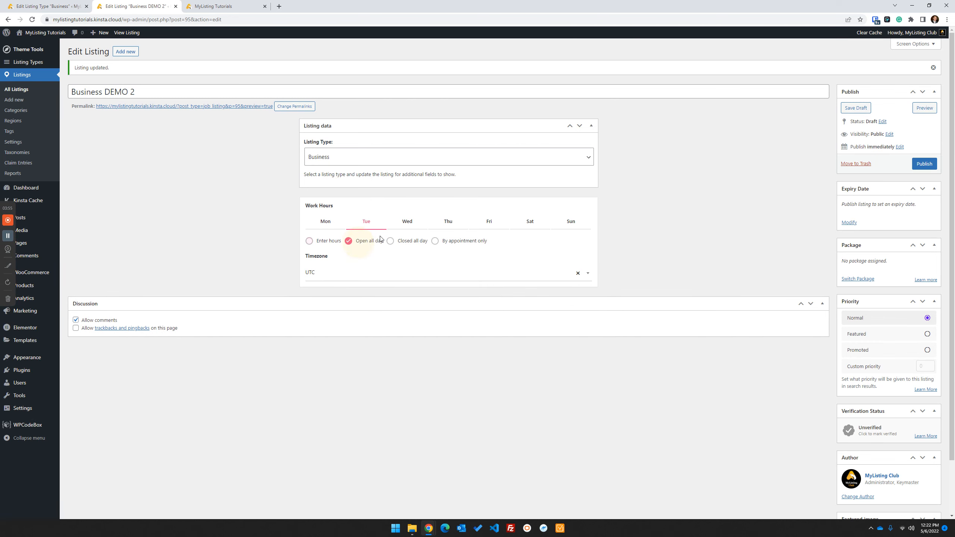
pyautogui.click(408, 222)
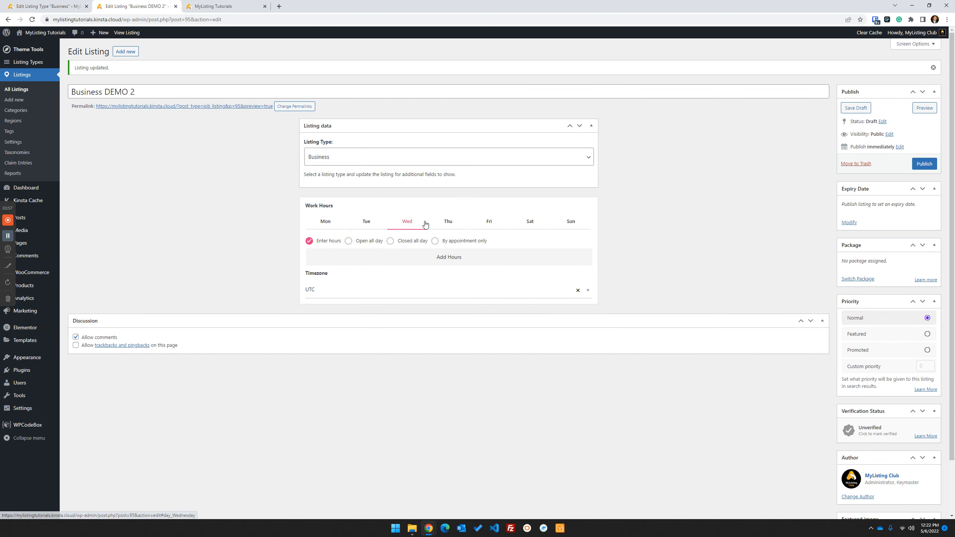
pyautogui.click(358, 242)
pyautogui.click(449, 223)
pyautogui.click(358, 242)
pyautogui.click(488, 221)
pyautogui.click(348, 241)
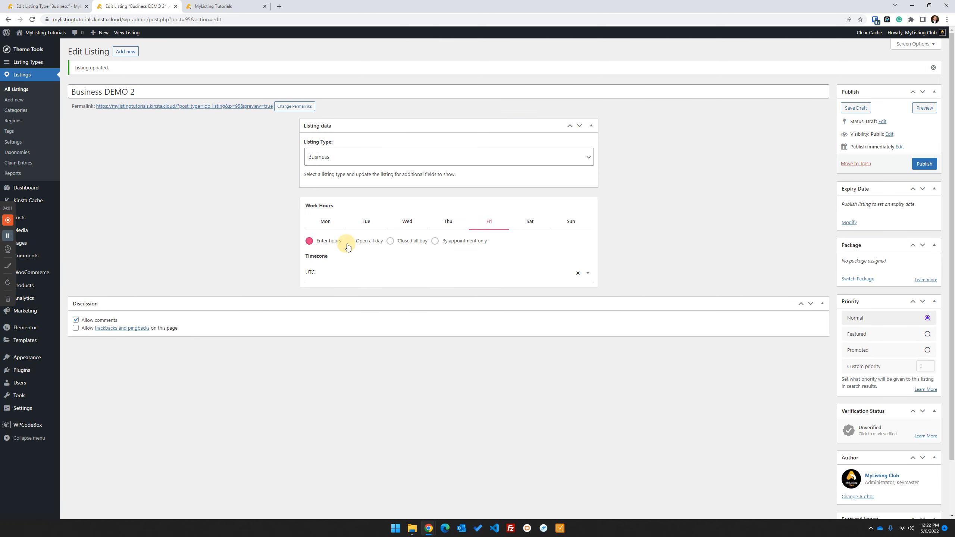
# Set Saturday and Sunday to closed all day in the Business DEMO 2 work hours.
pyautogui.click(530, 221)
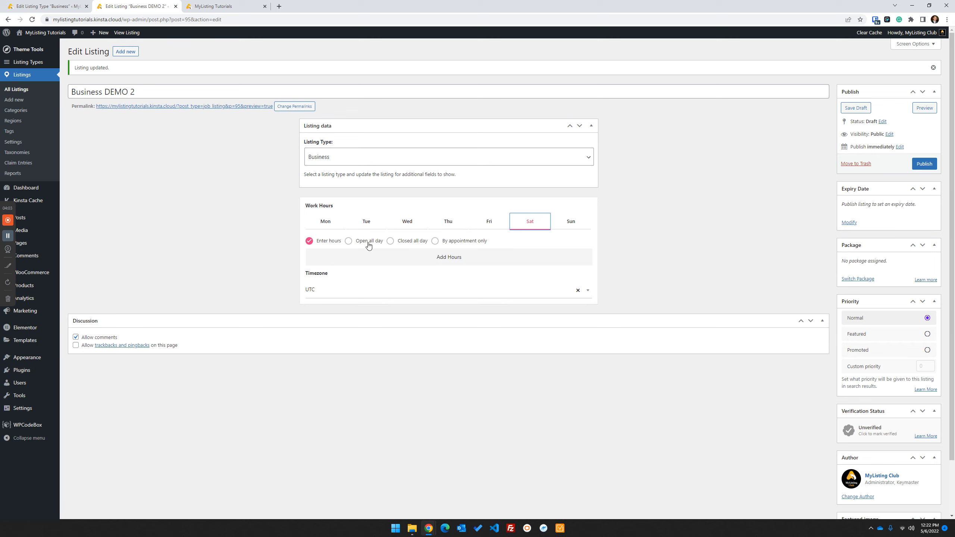
pyautogui.click(391, 242)
pyautogui.click(571, 222)
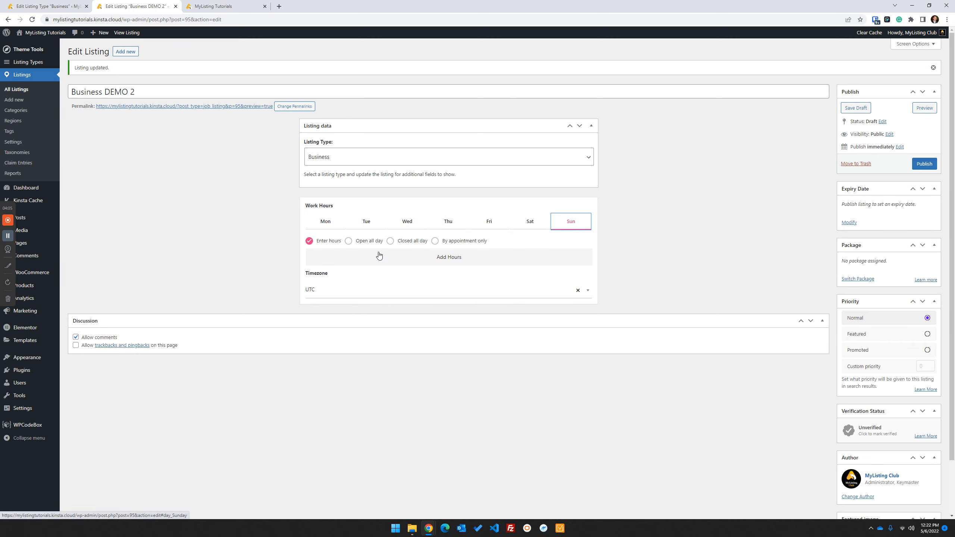
pyautogui.click(391, 241)
# Set the work hours timezone to America/New_York and publish the Business DEMO 2 listing.
pyautogui.click(378, 280)
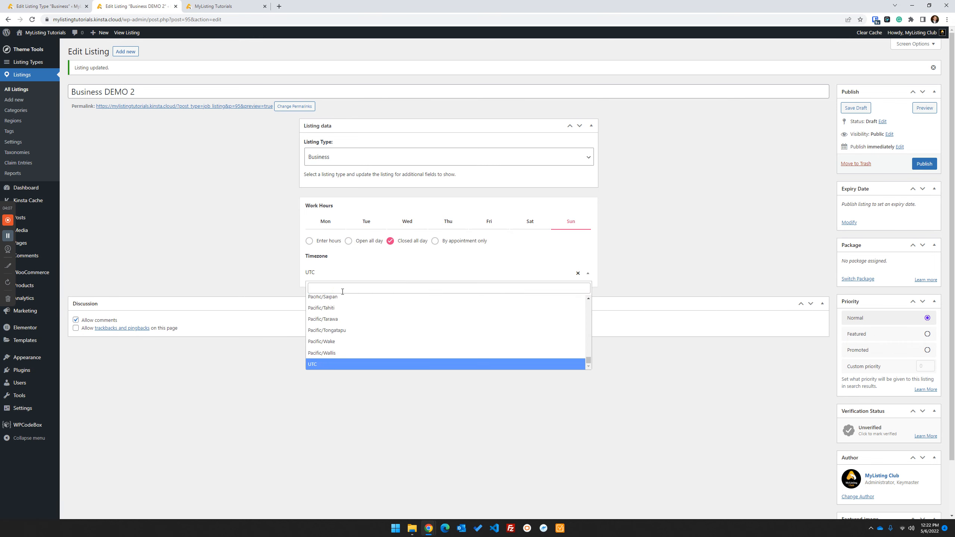
pyautogui.write('new')
pyautogui.click(332, 301)
pyautogui.click(924, 165)
# Switch to the front end of the website and view its Explore page.
pyautogui.moveTo(35, 36)
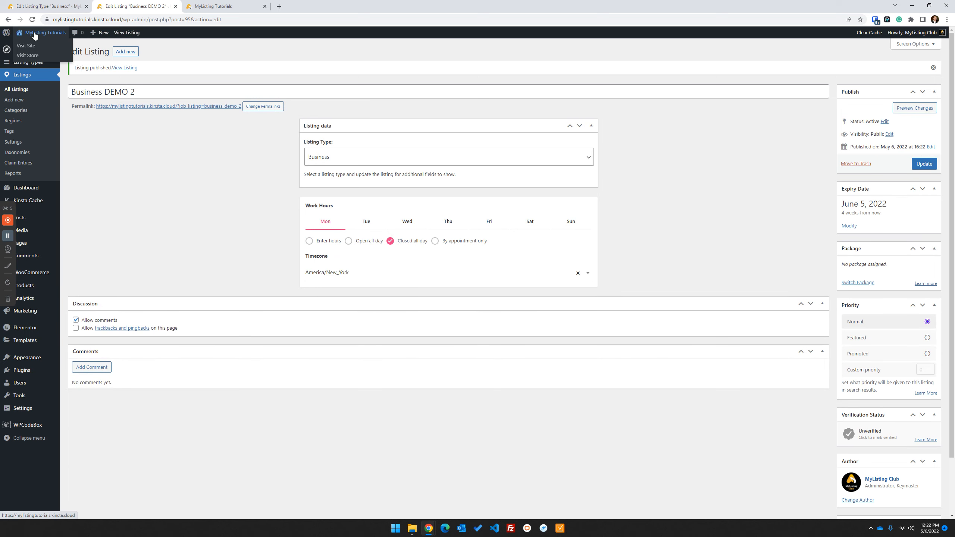
pyautogui.click(228, 6)
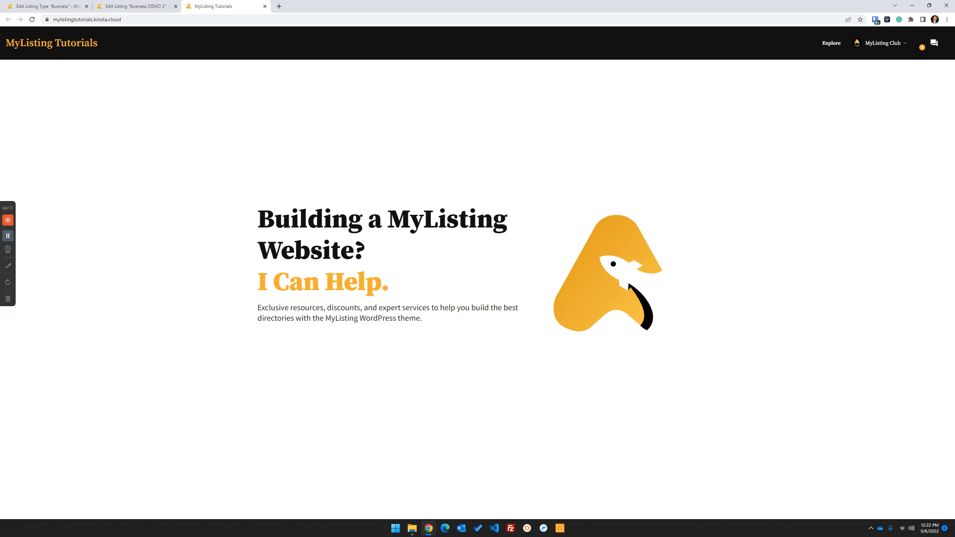
pyautogui.click(827, 47)
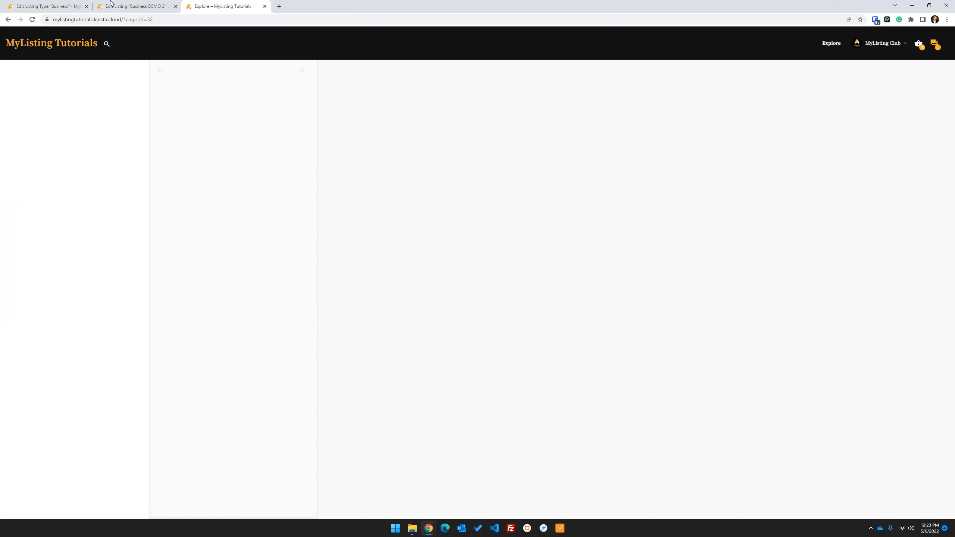
# Open the WordPress Pages list in a new tab and open the Explore page for editing in Elementor.
pyautogui.click(120, 6)
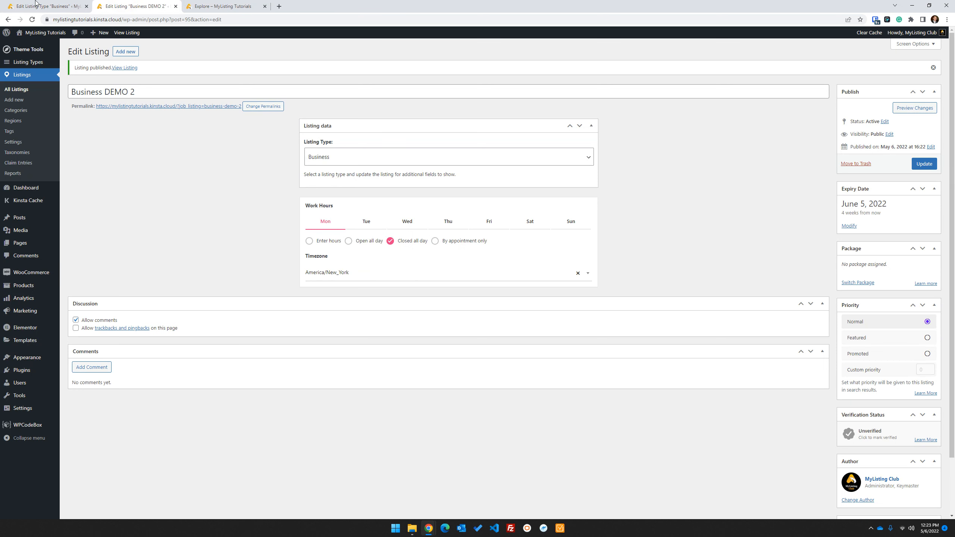
pyautogui.rightClick(32, 245)
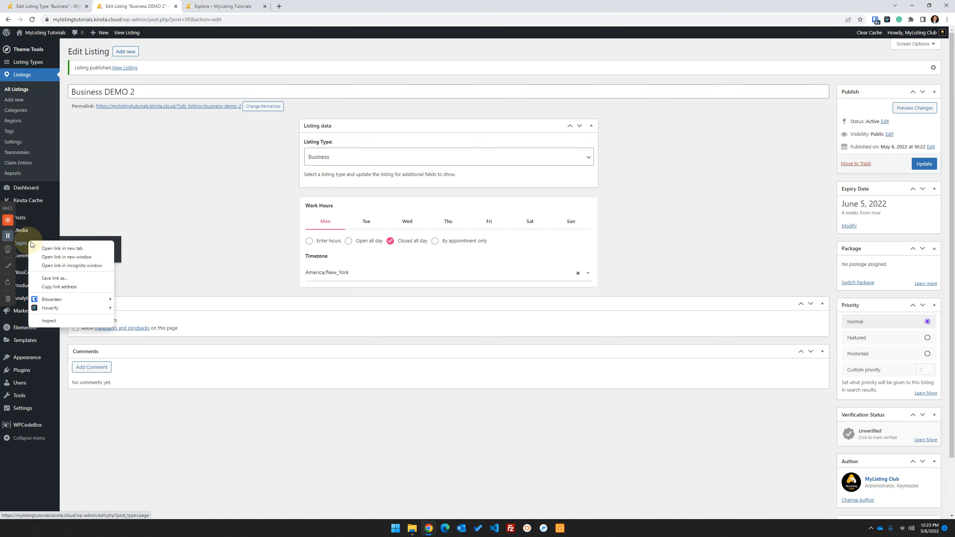
pyautogui.click(62, 249)
pyautogui.moveTo(210, 6); pyautogui.dragTo(124, 6)
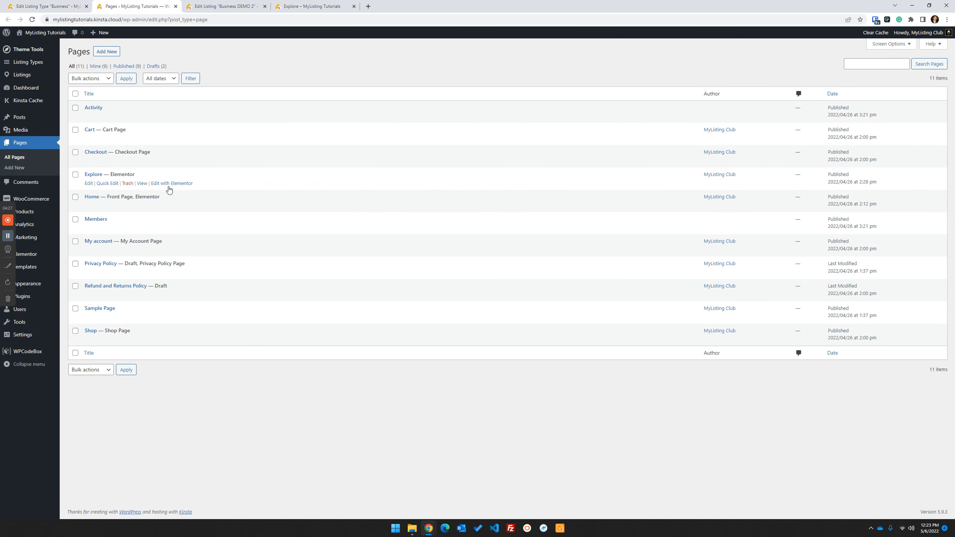
pyautogui.rightClick(176, 183)
pyautogui.click(193, 190)
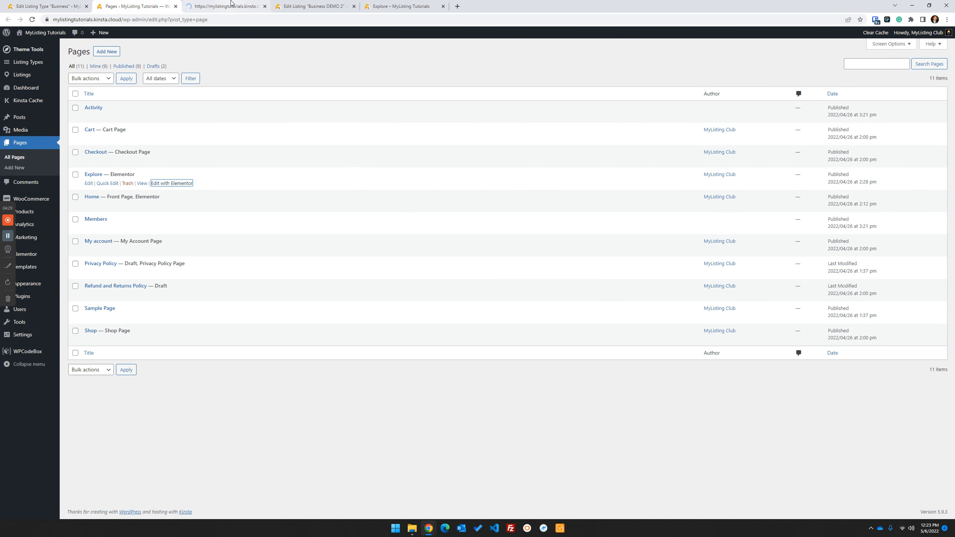
pyautogui.click(231, 4)
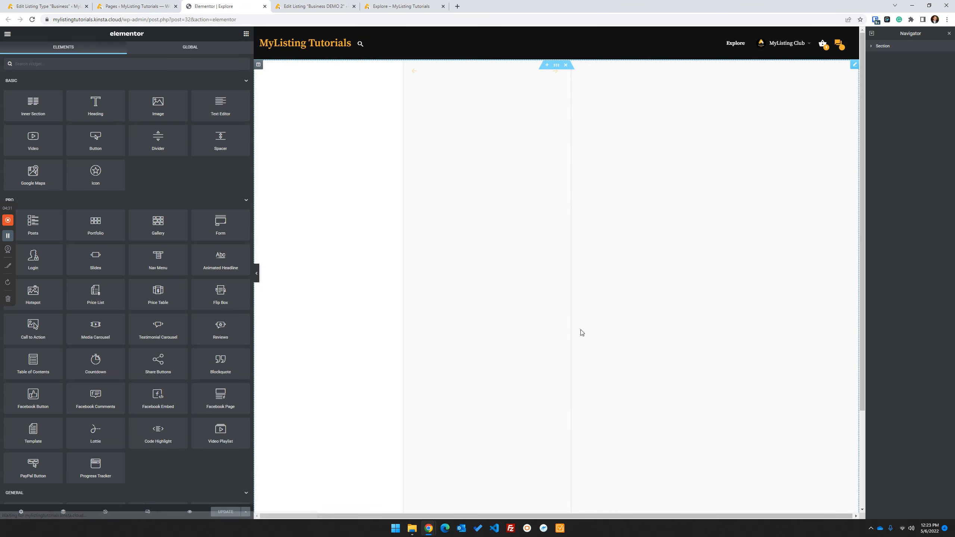
# Add the Business listing type to the Explore Listings widget and update the page.
pyautogui.click(577, 331)
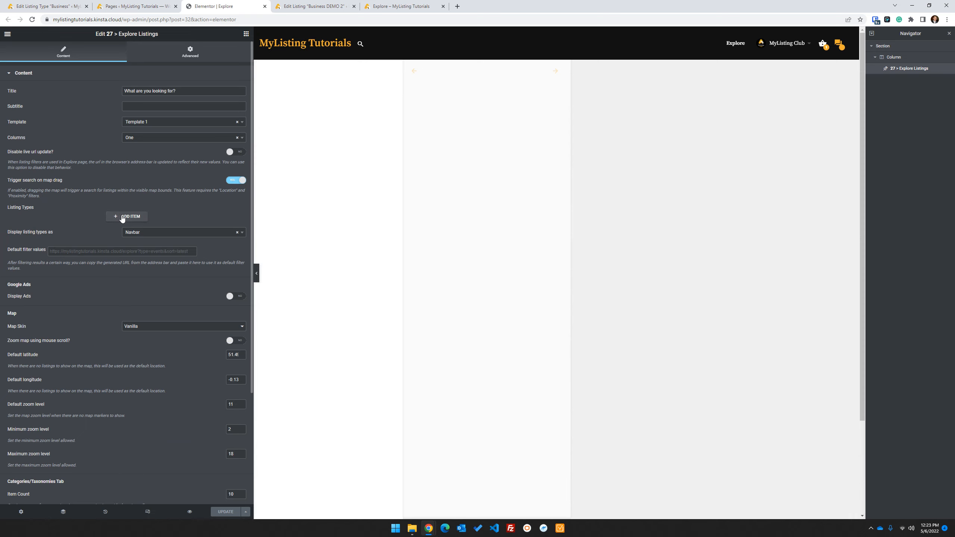
pyautogui.click(125, 216)
pyautogui.click(124, 243)
pyautogui.click(106, 264)
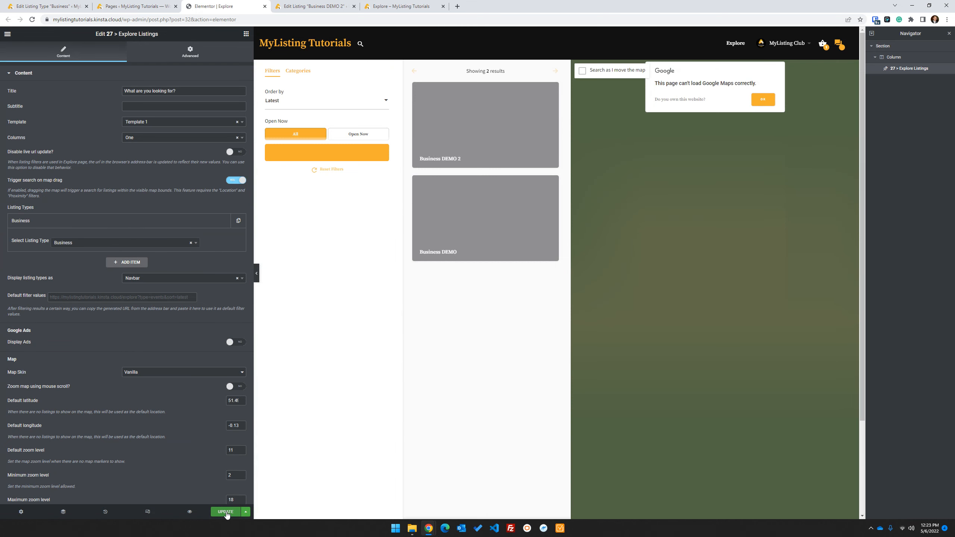
pyautogui.click(226, 512)
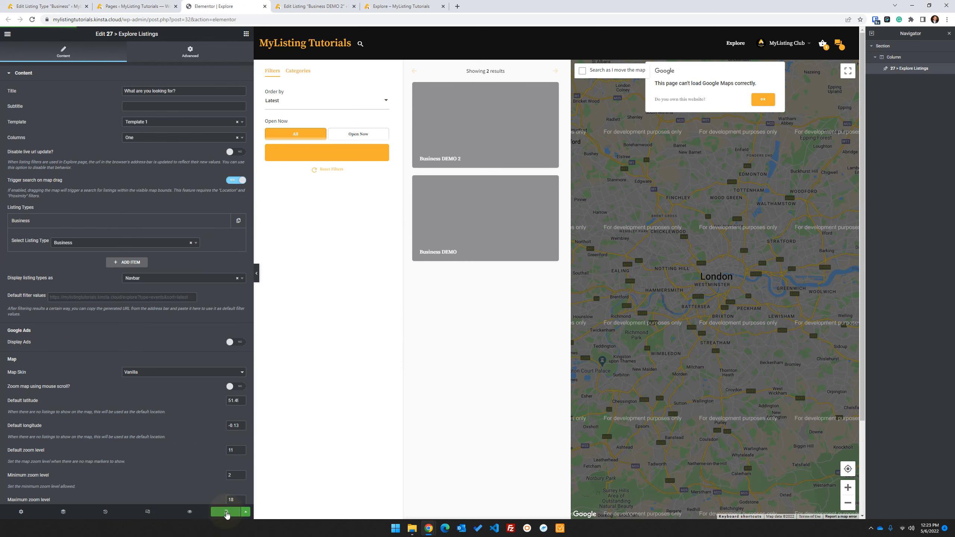
# Reload the front-end Explore page and compare its listings under the All and Open Now filters.
pyautogui.click(399, 5)
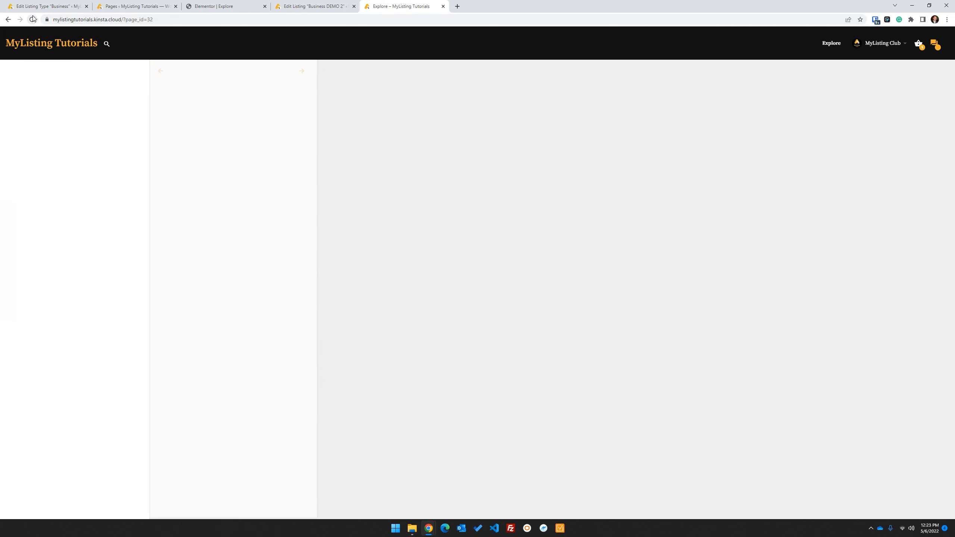
pyautogui.click(32, 19)
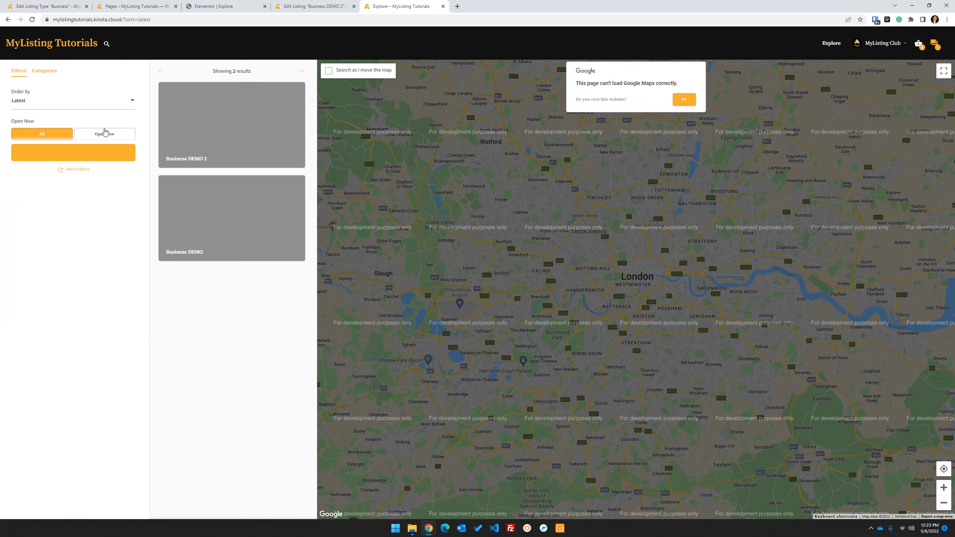
pyautogui.moveTo(105, 131); pyautogui.dragTo(69, 230)
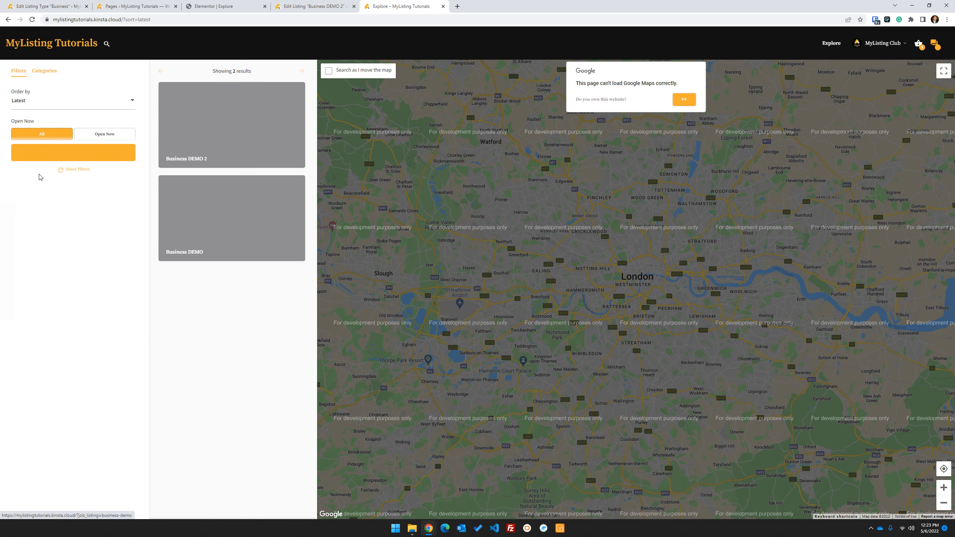
pyautogui.click(112, 138)
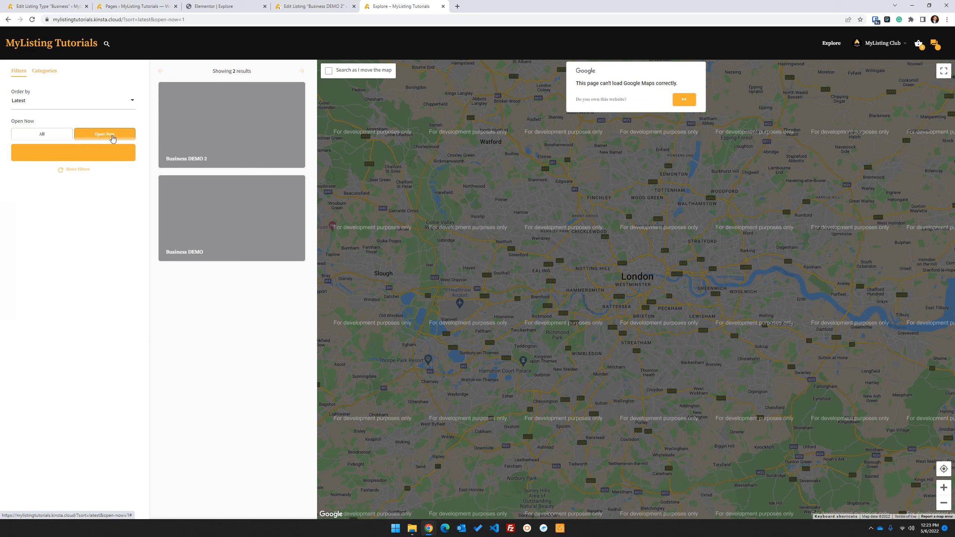
pyautogui.click(53, 138)
pyautogui.click(109, 138)
# Set Friday to closed all day in the Business DEMO 2 work hours and update the listing.
pyautogui.click(316, 6)
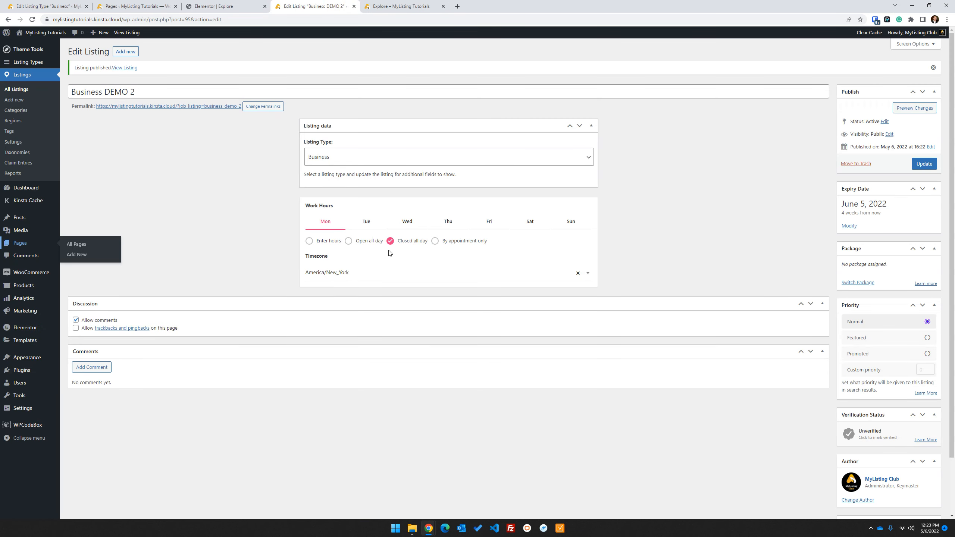
pyautogui.click(488, 222)
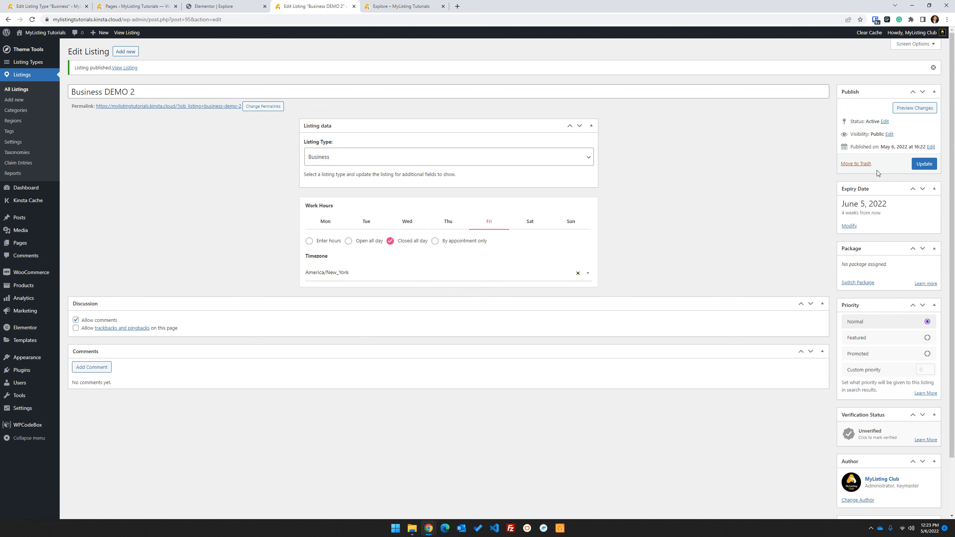
pyautogui.click(925, 164)
# Reload the website, return to the Explore page and filter the listings by Open Now.
pyautogui.click(372, 6)
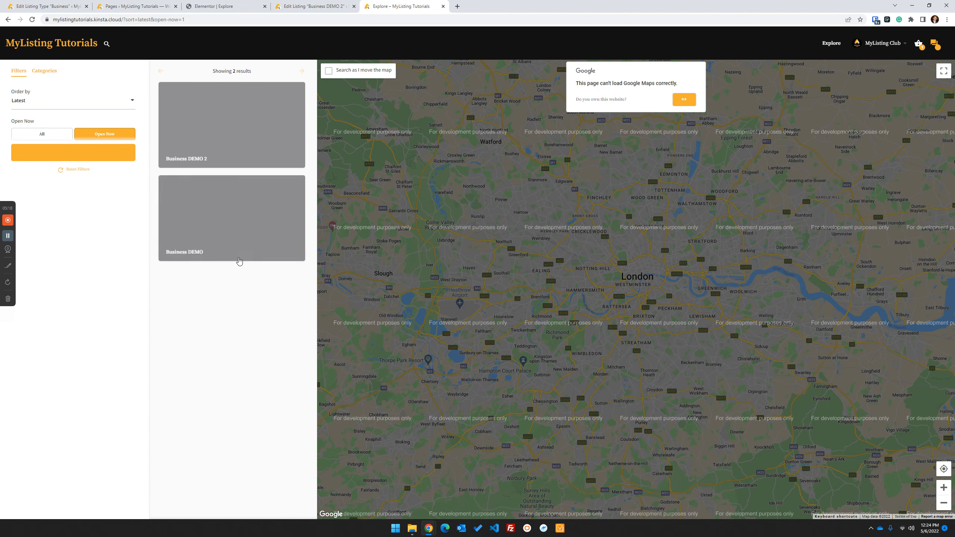
pyautogui.click(33, 19)
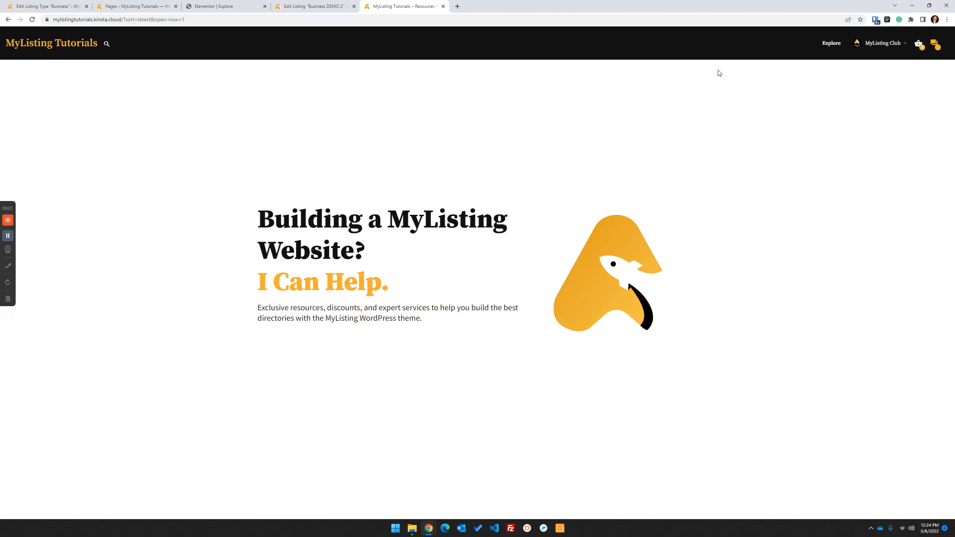
pyautogui.click(831, 43)
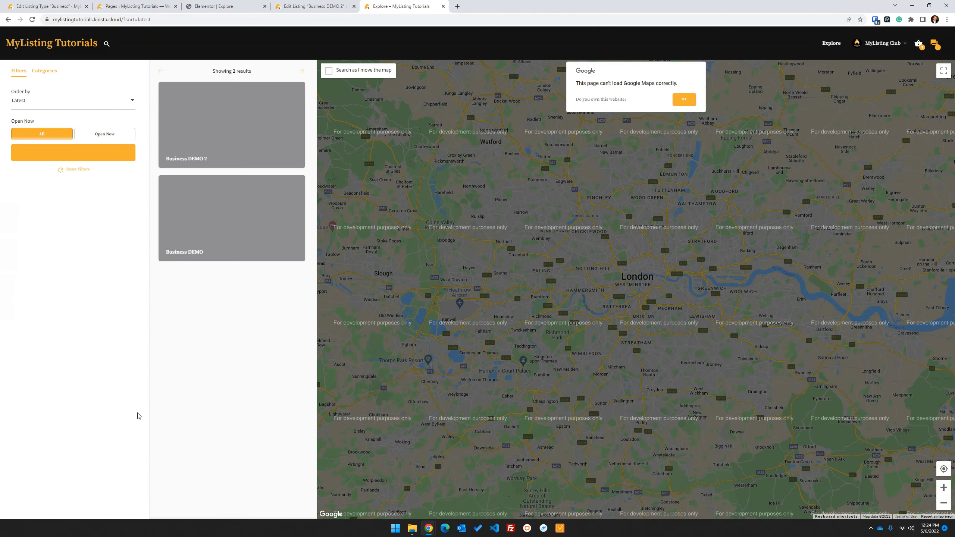
pyautogui.click(107, 136)
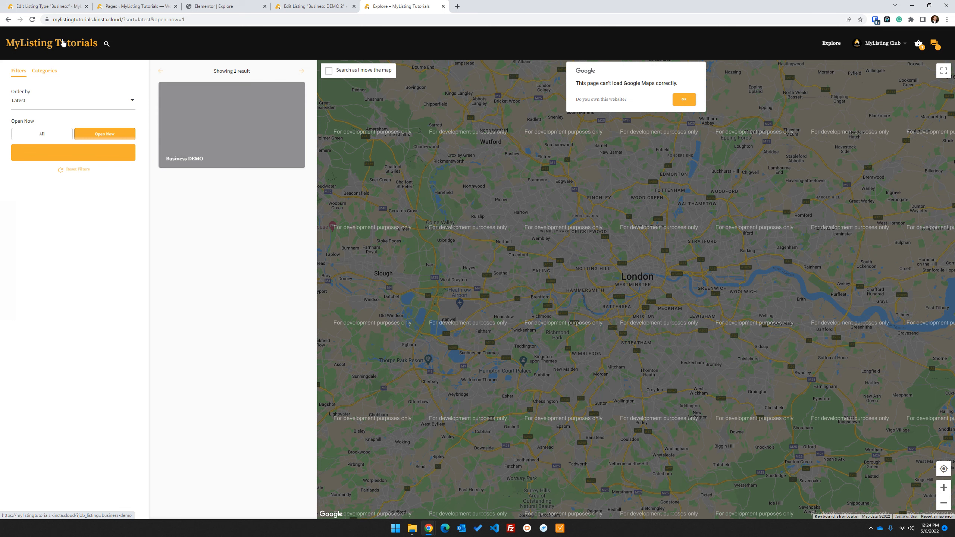
# Return to the Business listing type and add the preset Location field to its used fields.
pyautogui.click(144, 4)
pyautogui.click(333, 4)
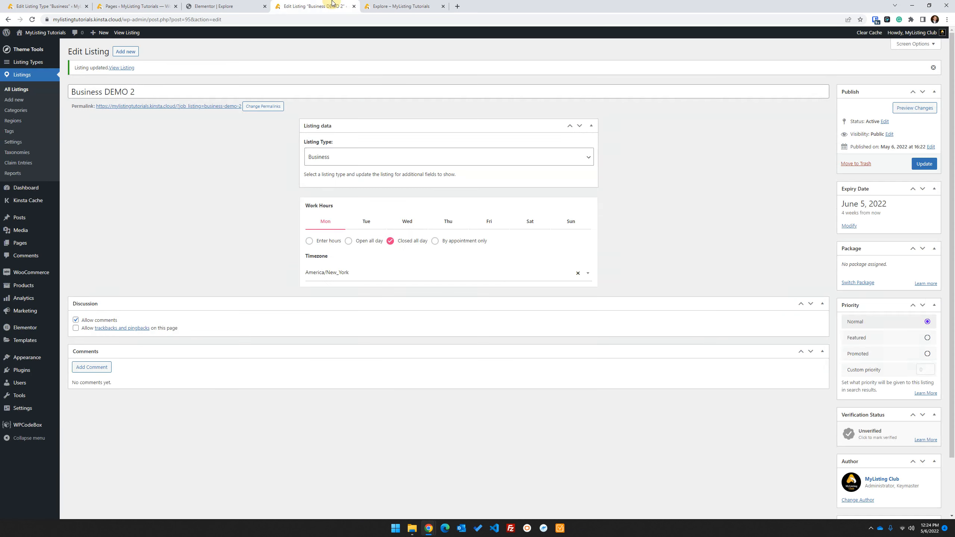
pyautogui.click(53, 6)
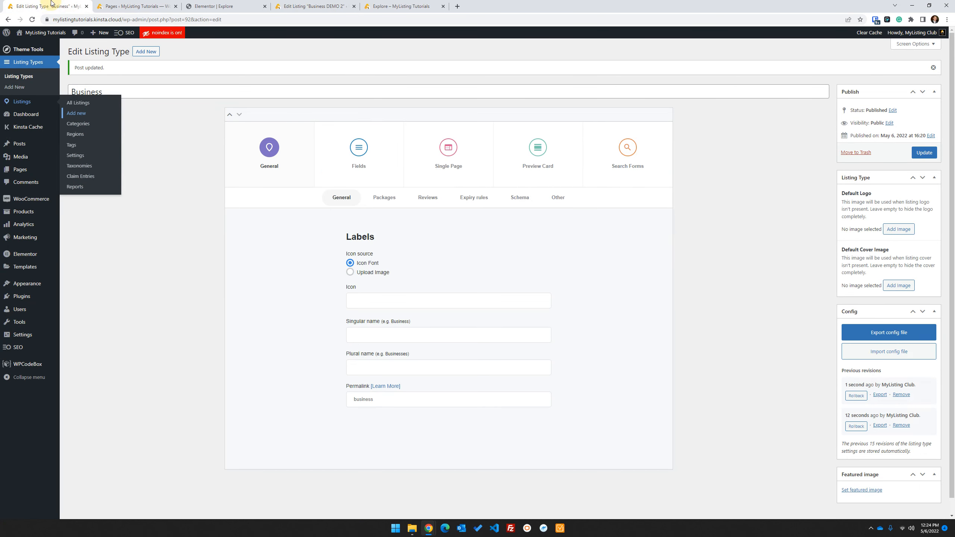
pyautogui.click(371, 155)
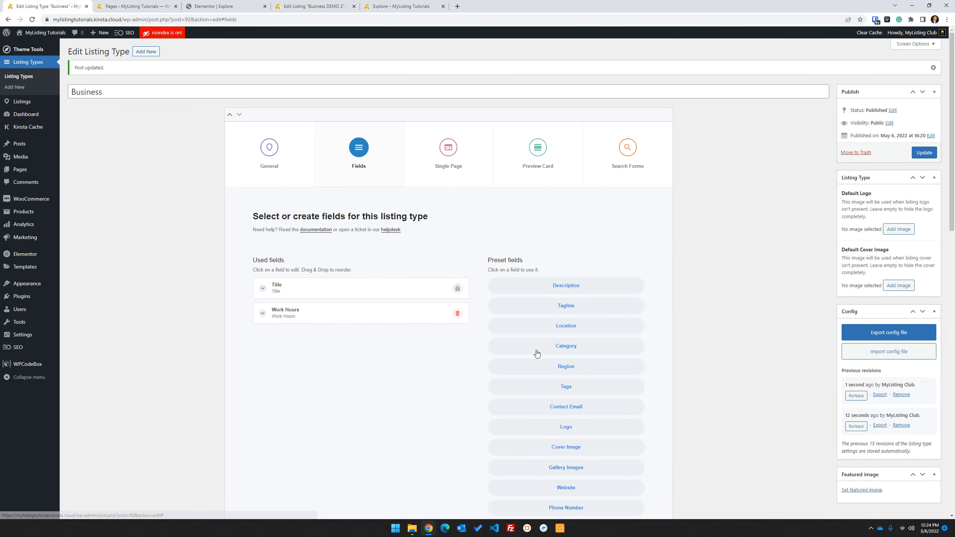
pyautogui.scroll(-1, 559, 285)
pyautogui.click(560, 286)
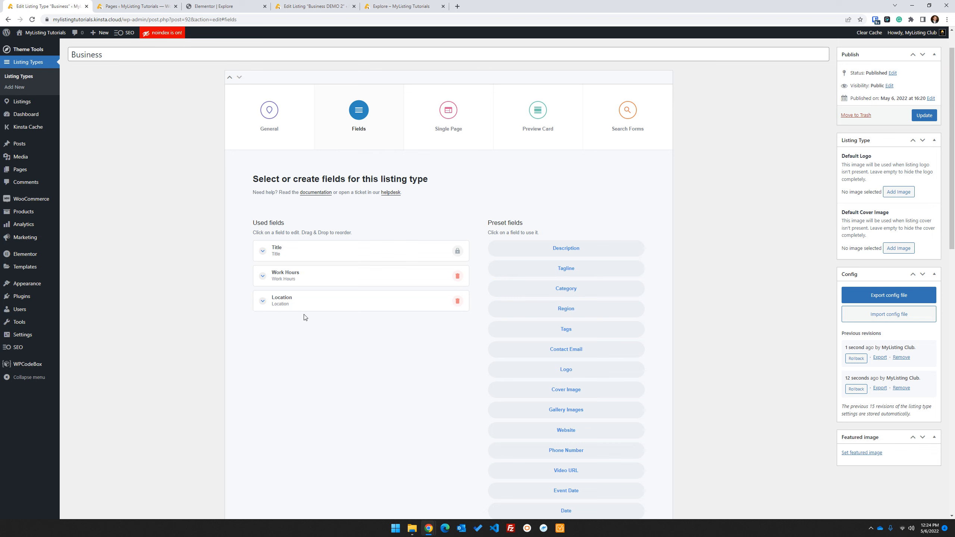
# Expand the Location field and examine its settings, including the maximum number of locations allowed.
pyautogui.click(307, 305)
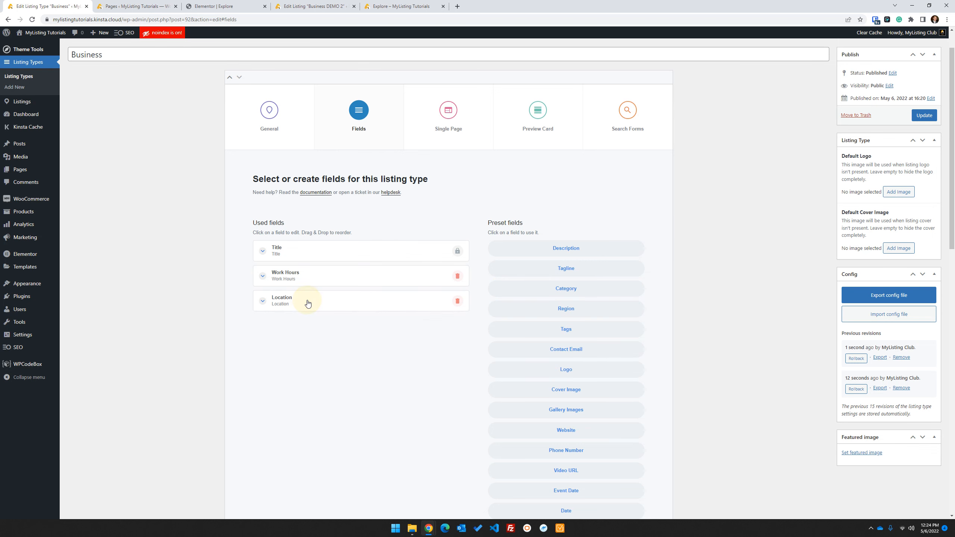
pyautogui.scroll(-4, 125, 305)
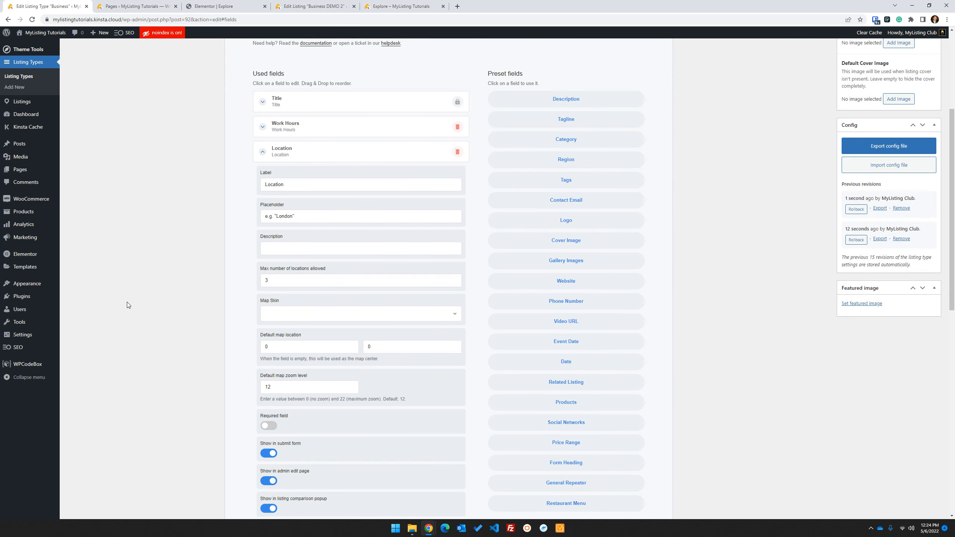
pyautogui.scroll(-1, 165, 271)
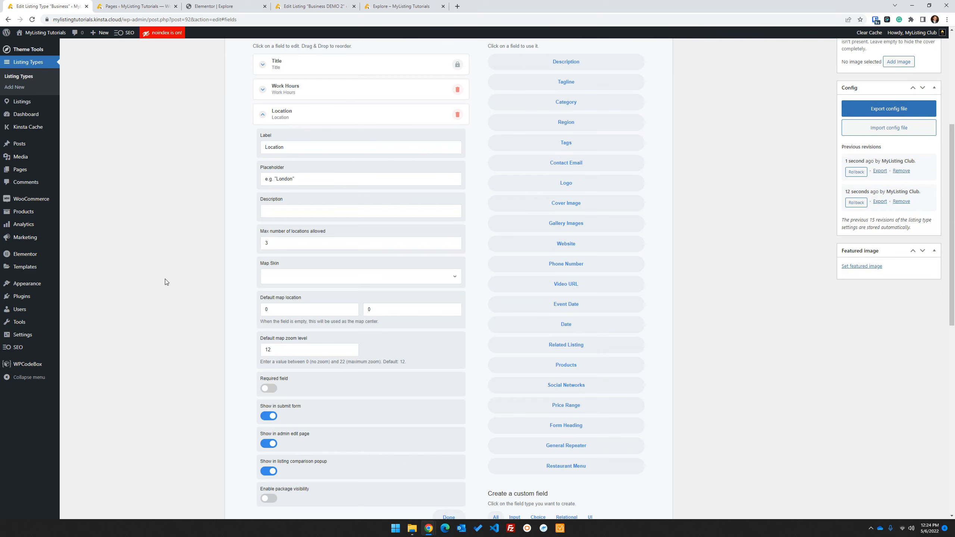
pyautogui.moveTo(325, 232); pyautogui.dragTo(219, 254)
pyautogui.click(219, 254)
pyautogui.scroll(-3, 215, 267)
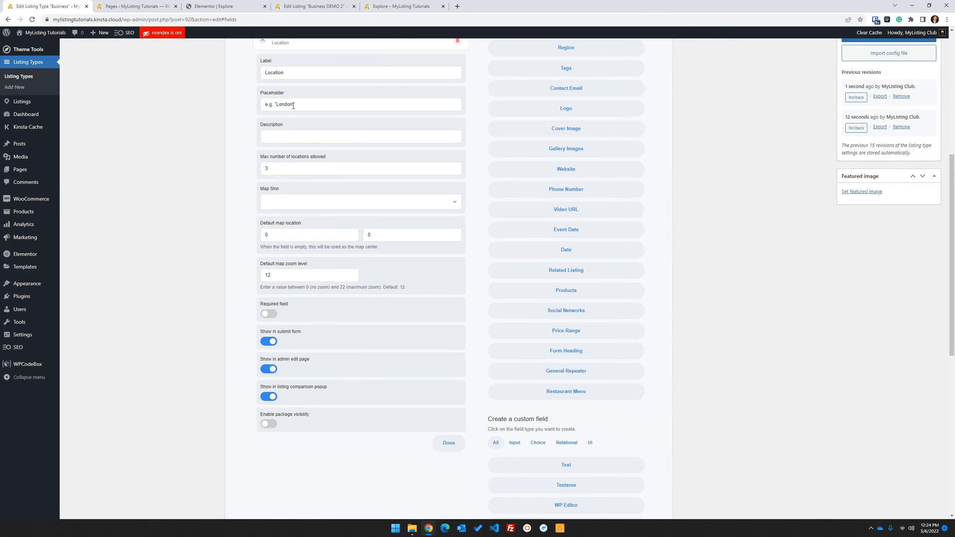
# Set the Location field's maximum number of locations allowed to 2 and update the Business listing type.
pyautogui.moveTo(267, 170); pyautogui.dragTo(257, 172)
pyautogui.write('2')
pyautogui.scroll(10, 808, 376)
pyautogui.click(915, 152)
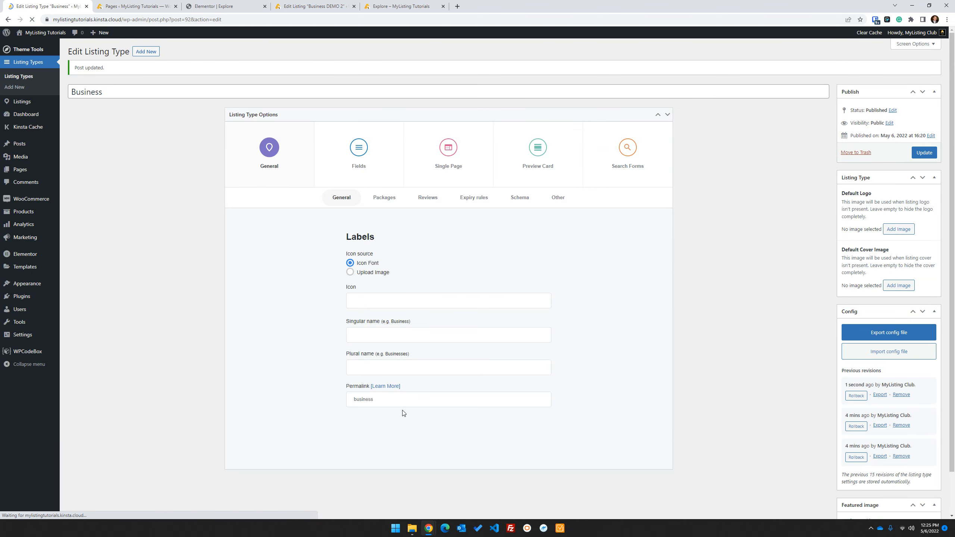
# Update the Business DEMO 2 listing to load the Location field, add two blank location entries and save the listing again.
pyautogui.click(306, 6)
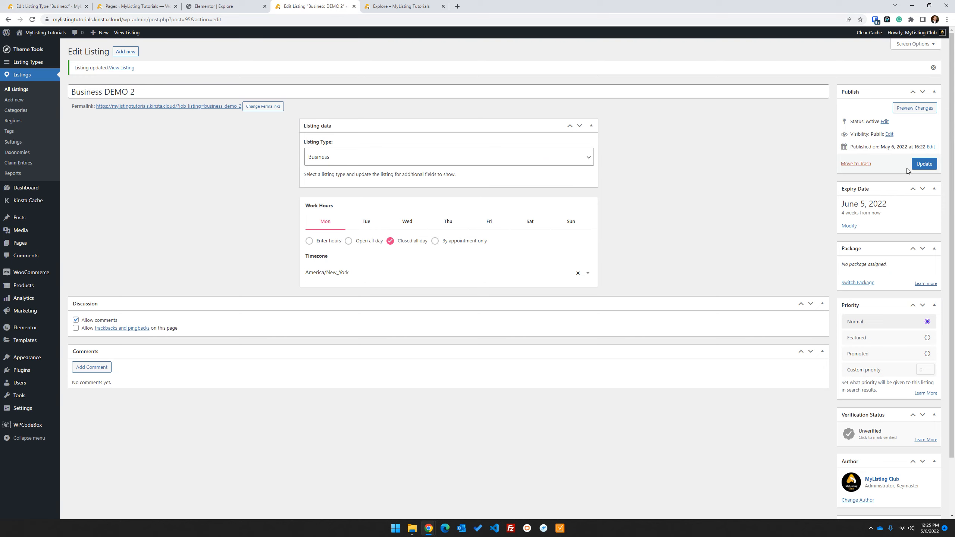
pyautogui.click(923, 163)
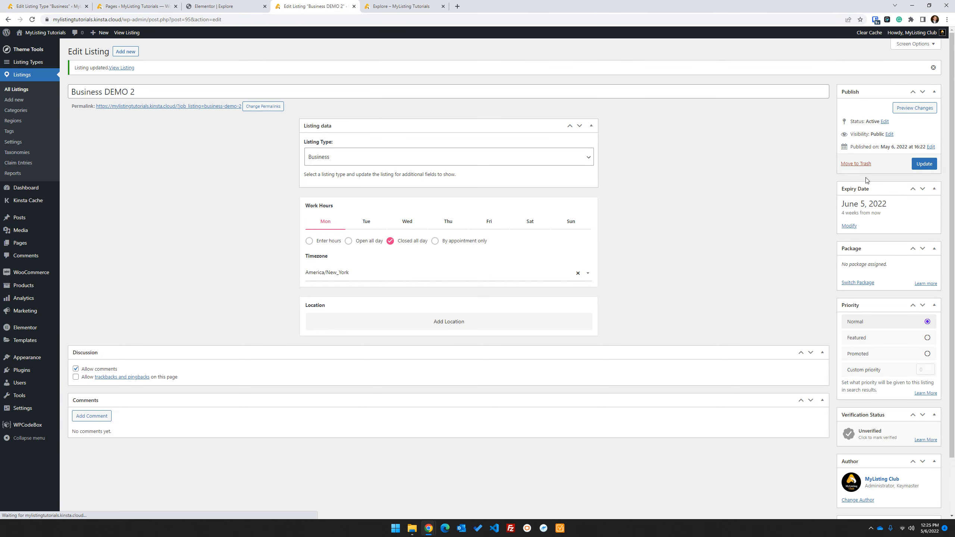
pyautogui.click(454, 320)
pyautogui.click(353, 318)
pyautogui.scroll(-2, 351, 326)
pyautogui.click(449, 384)
pyautogui.scroll(-3, 291, 350)
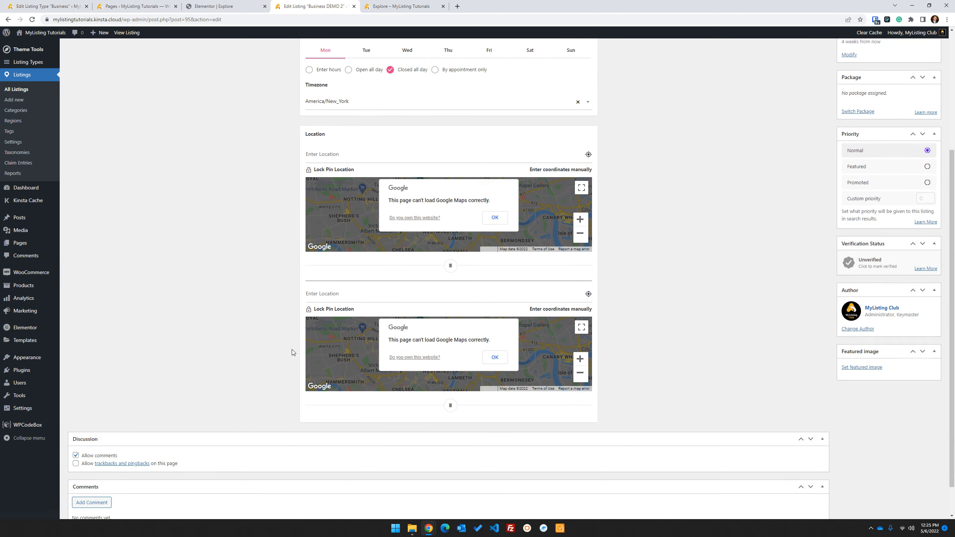
pyautogui.scroll(-1, 292, 350)
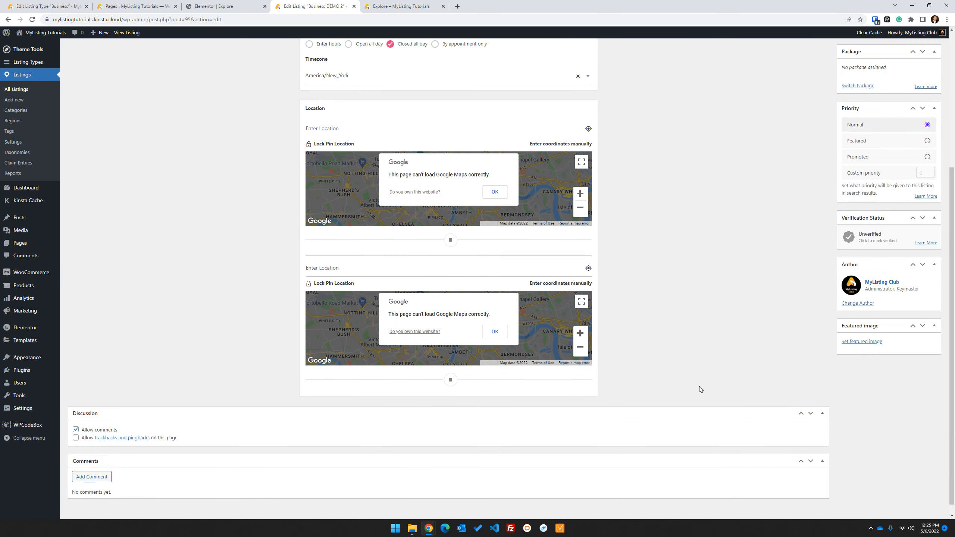
pyautogui.scroll(3, 699, 387)
pyautogui.click(924, 106)
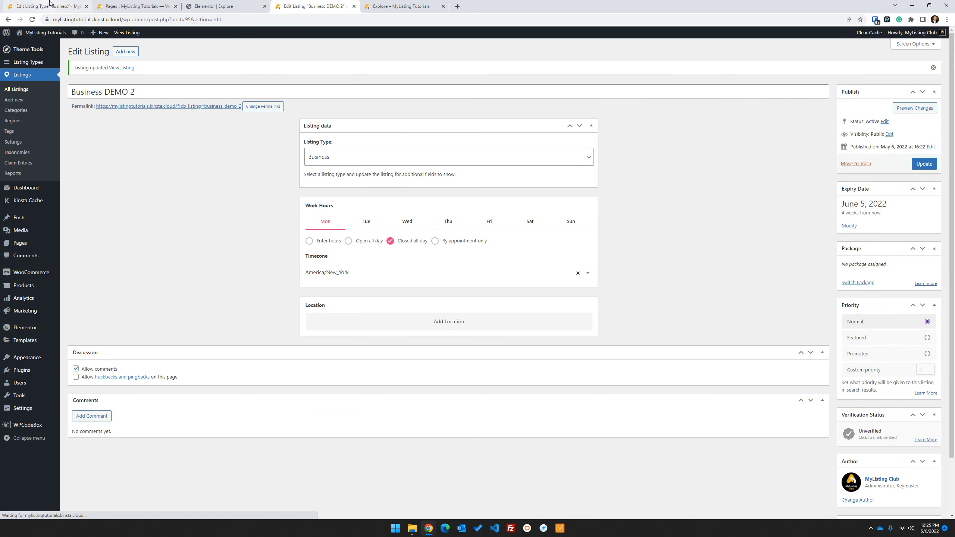
# Return to the Business listing type, set the Location field's maximum number of locations allowed to 4 and update it.
pyautogui.click(50, 4)
pyautogui.click(359, 147)
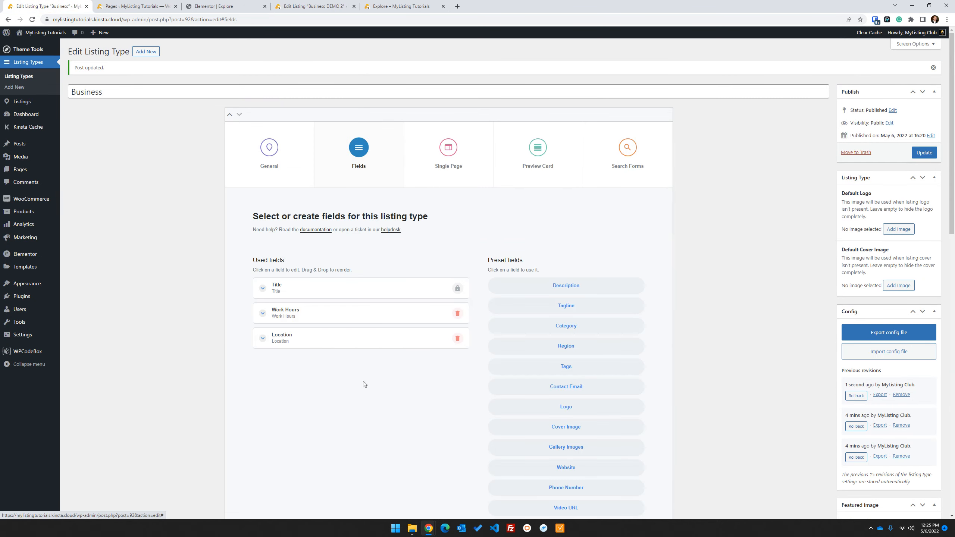
pyautogui.click(350, 341)
pyautogui.scroll(-3, 350, 342)
pyautogui.moveTo(287, 355); pyautogui.dragTo(200, 358)
pyautogui.write('4')
pyautogui.scroll(3, 877, 171)
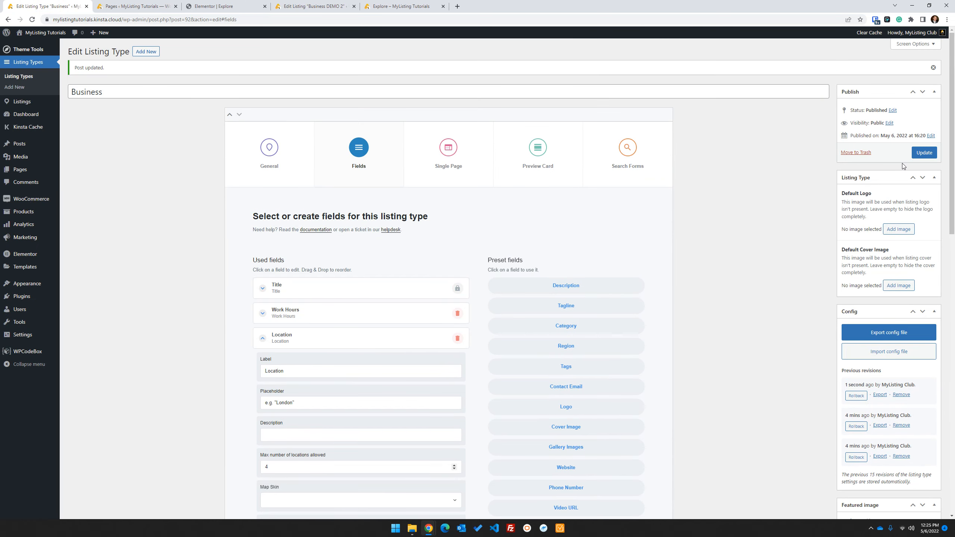
pyautogui.click(920, 152)
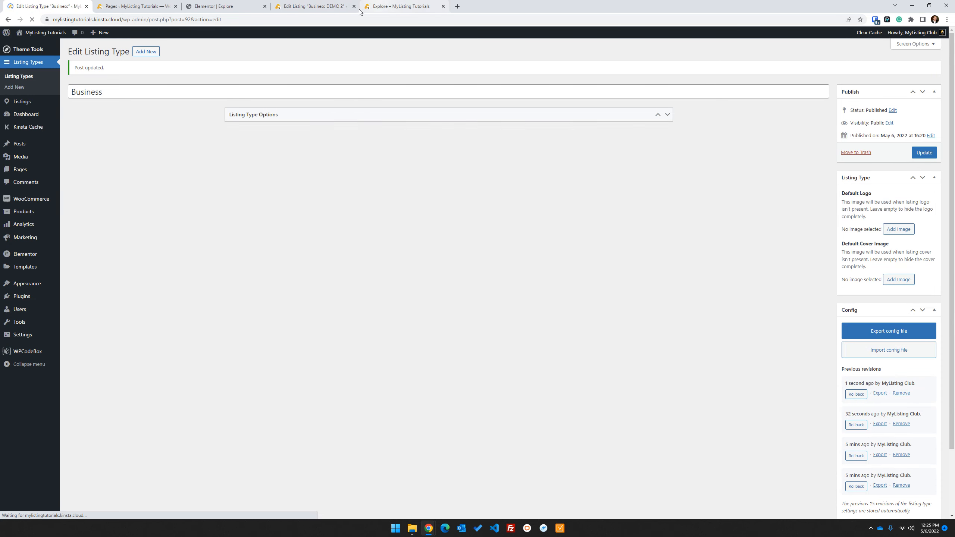
# Refresh the Business DEMO 2 listing by updating it, add four blank location entries and save the listing.
pyautogui.click(357, 9)
pyautogui.click(920, 165)
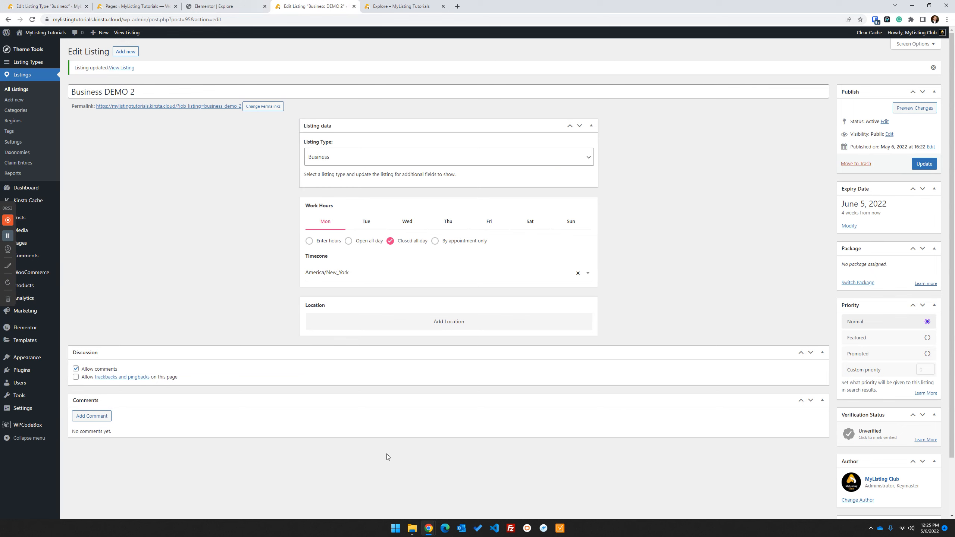
pyautogui.click(470, 325)
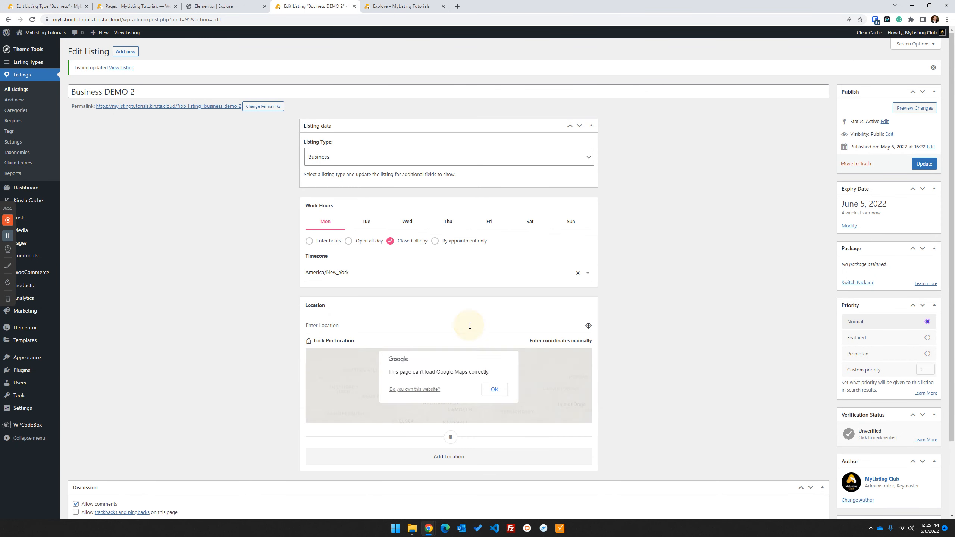
pyautogui.click(493, 457)
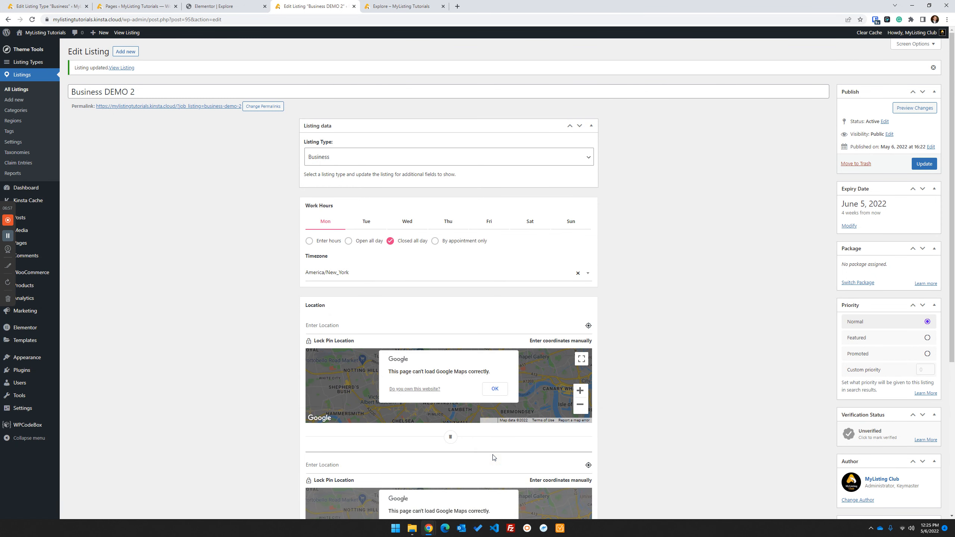
pyautogui.scroll(-5, 493, 458)
pyautogui.click(485, 403)
pyautogui.scroll(-5, 486, 403)
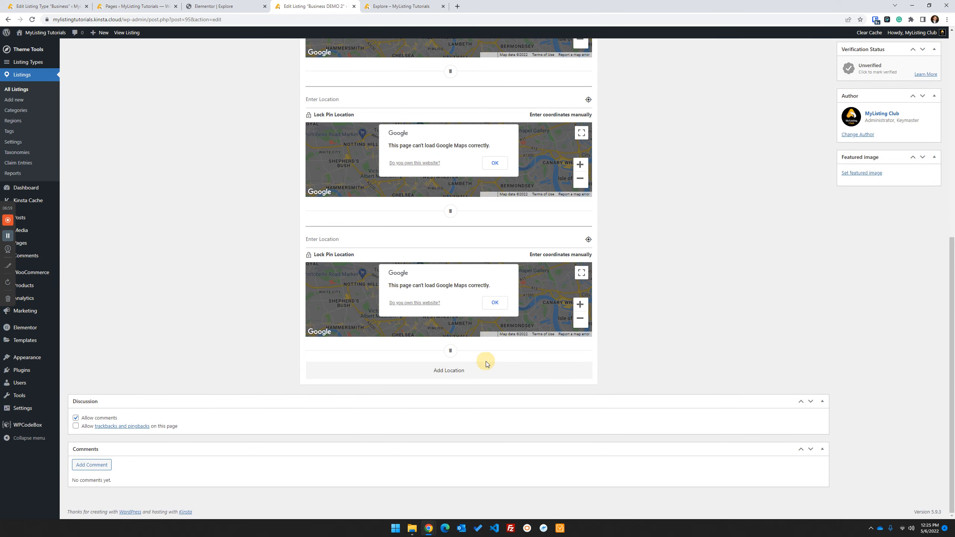
pyautogui.click(504, 371)
pyautogui.scroll(-3, 506, 372)
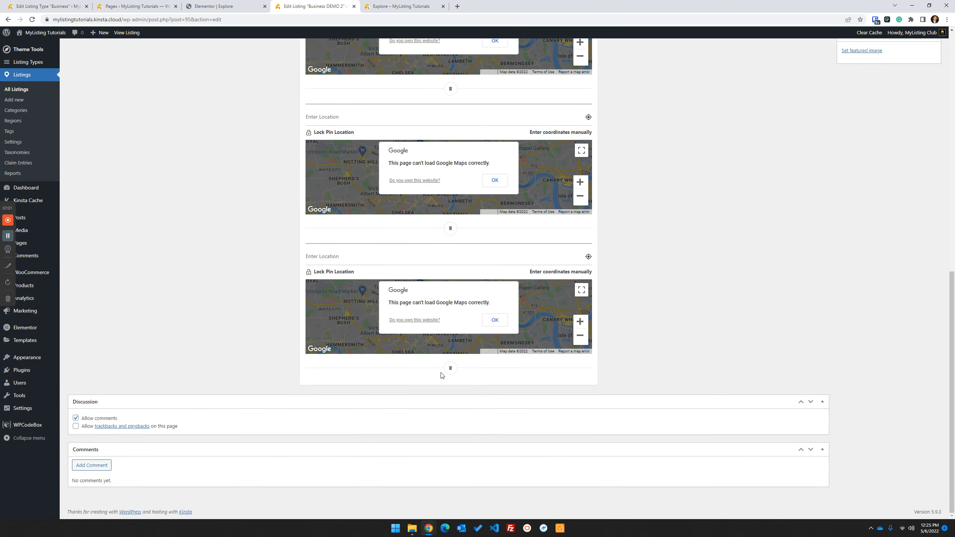
pyautogui.scroll(3, 451, 377)
pyautogui.scroll(3, 818, 165)
pyautogui.click(924, 86)
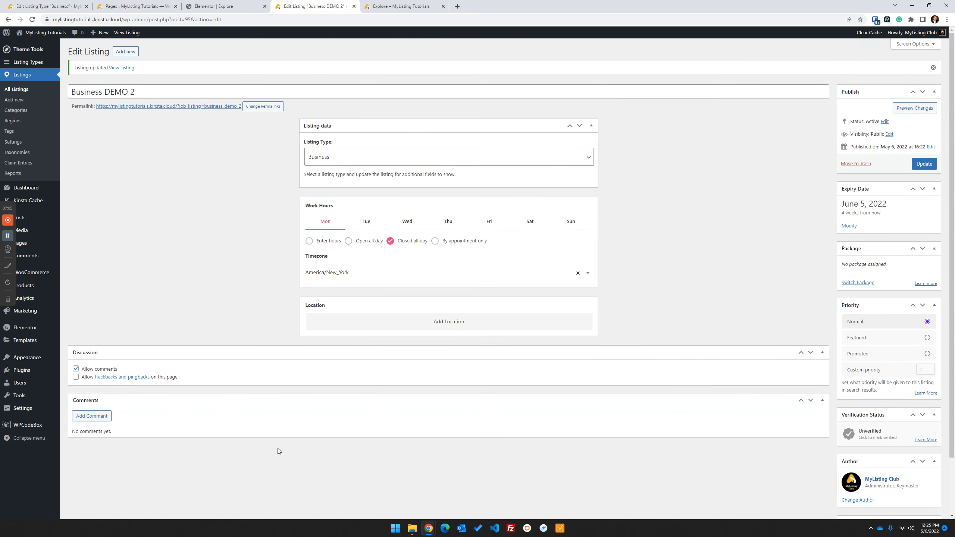
# Add a single blank location entry to the Business DEMO 2 listing and look over its address and map options.
pyautogui.click(394, 322)
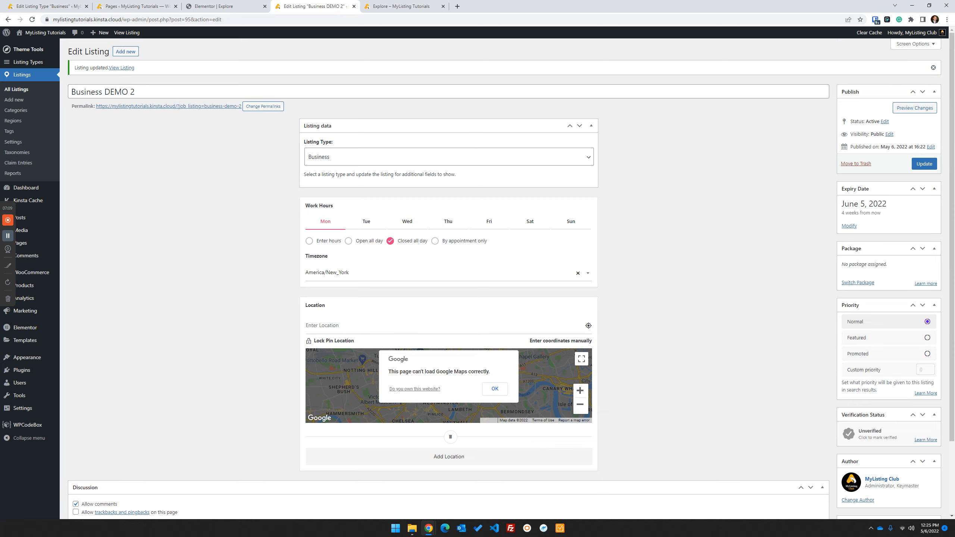
pyautogui.scroll(-3, 235, 417)
pyautogui.scroll(3, 235, 417)
# Return to the Business listing type's fields, expand the Location field and examine its settings alongside the available field types.
pyautogui.click(49, 6)
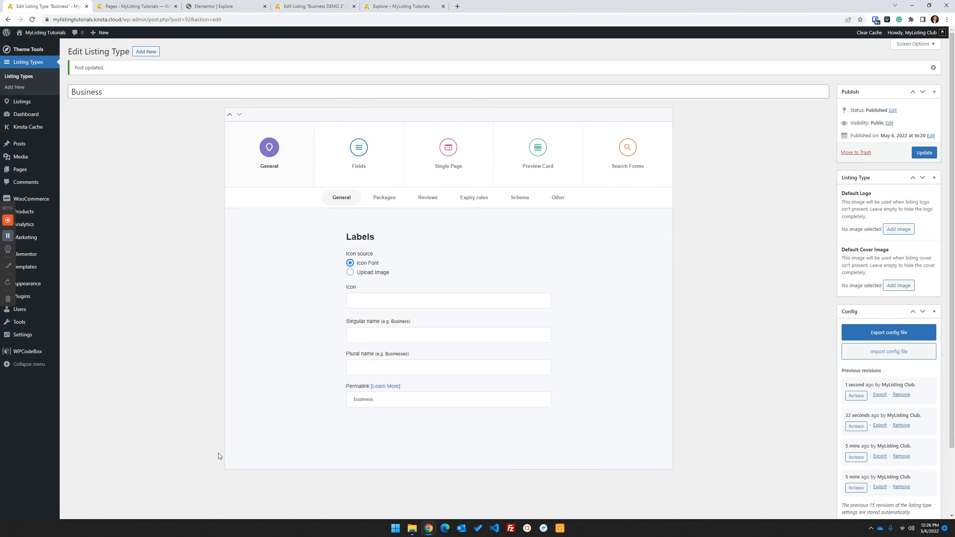
pyautogui.click(343, 150)
pyautogui.click(310, 331)
pyautogui.scroll(-9, 174, 337)
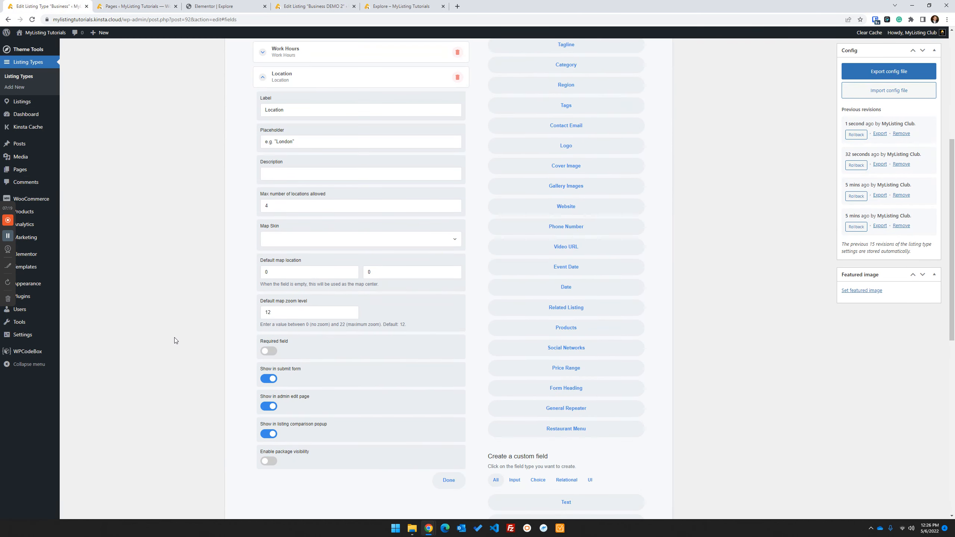
pyautogui.scroll(4, 175, 339)
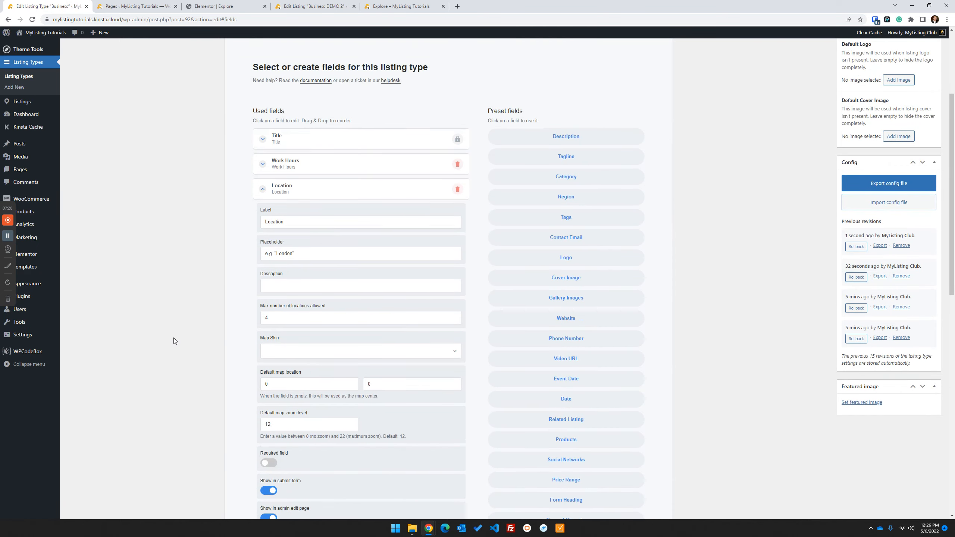
pyautogui.scroll(-13, 173, 338)
pyautogui.scroll(-5, 169, 346)
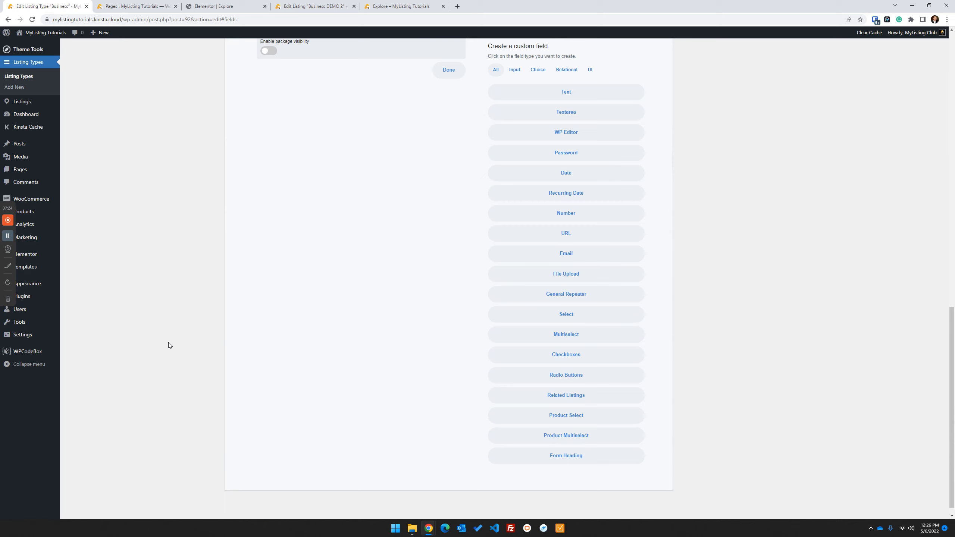
pyautogui.scroll(3, 169, 344)
pyautogui.scroll(2, 169, 343)
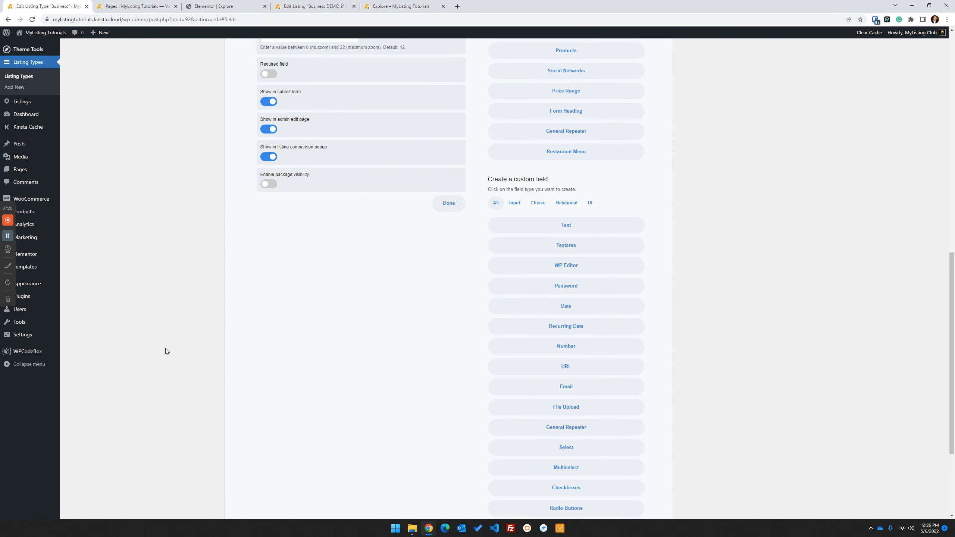
pyautogui.scroll(6, 165, 348)
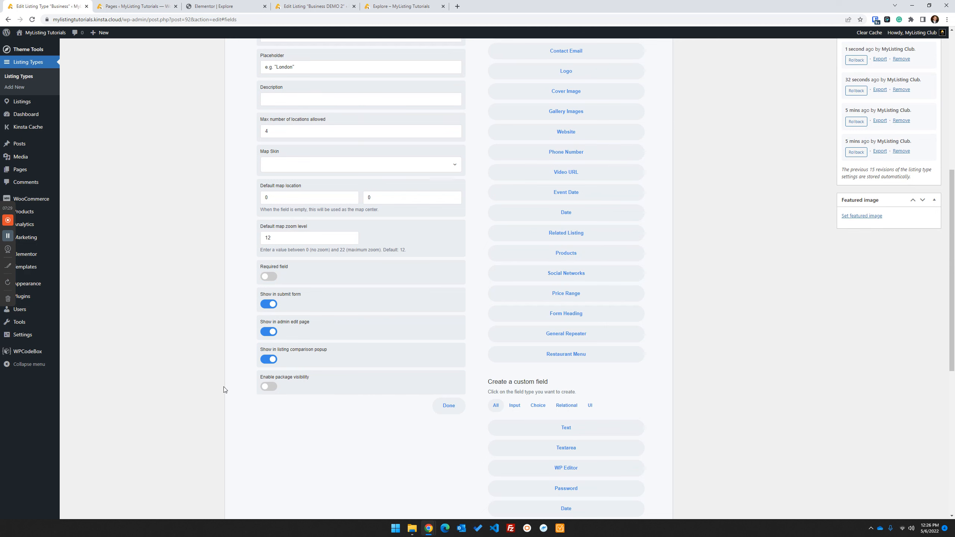
pyautogui.scroll(3, 232, 362)
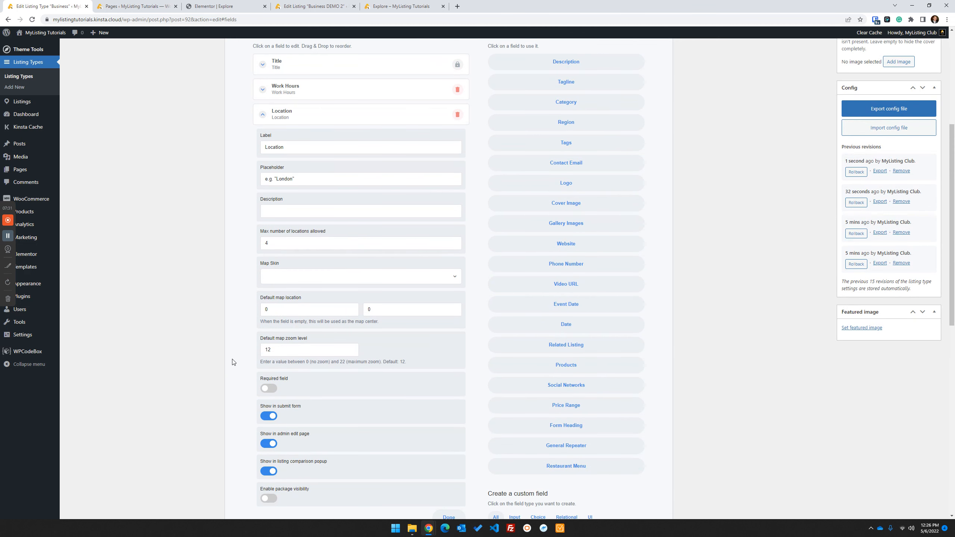
pyautogui.scroll(1, 233, 362)
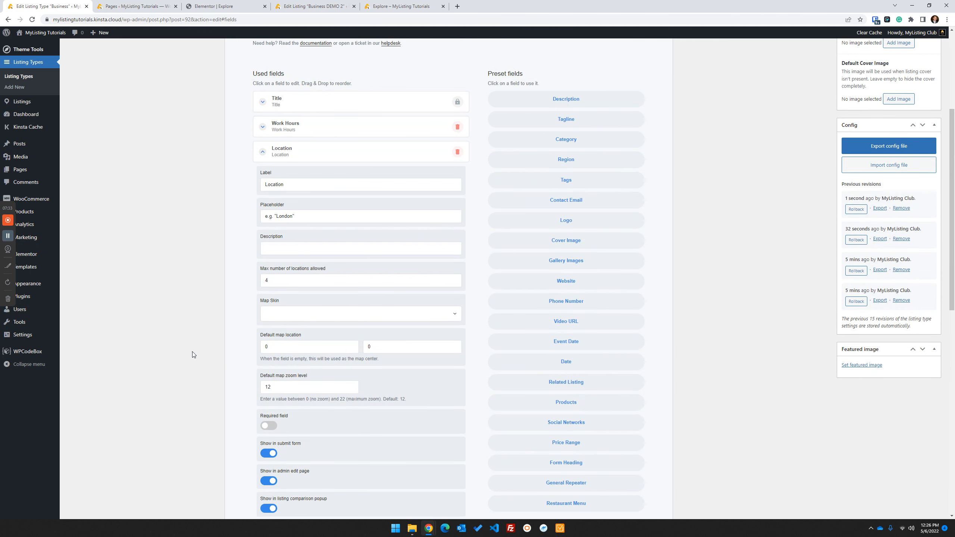
# Collapse the Location field and review the available custom field types and preset fields, down to General Repeater and Restaurant Menu.
pyautogui.click(393, 155)
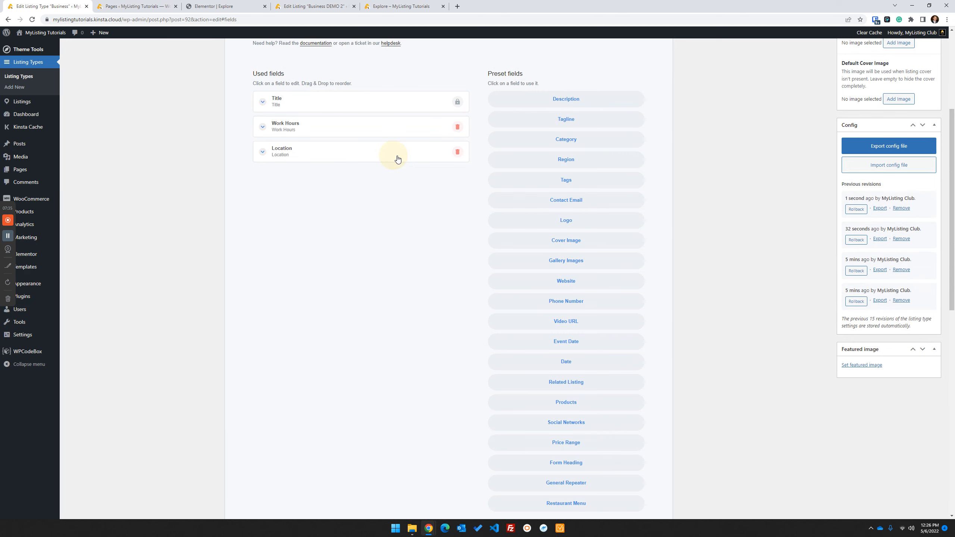
pyautogui.click(326, 150)
pyautogui.click(335, 152)
pyautogui.scroll(-7, 567, 287)
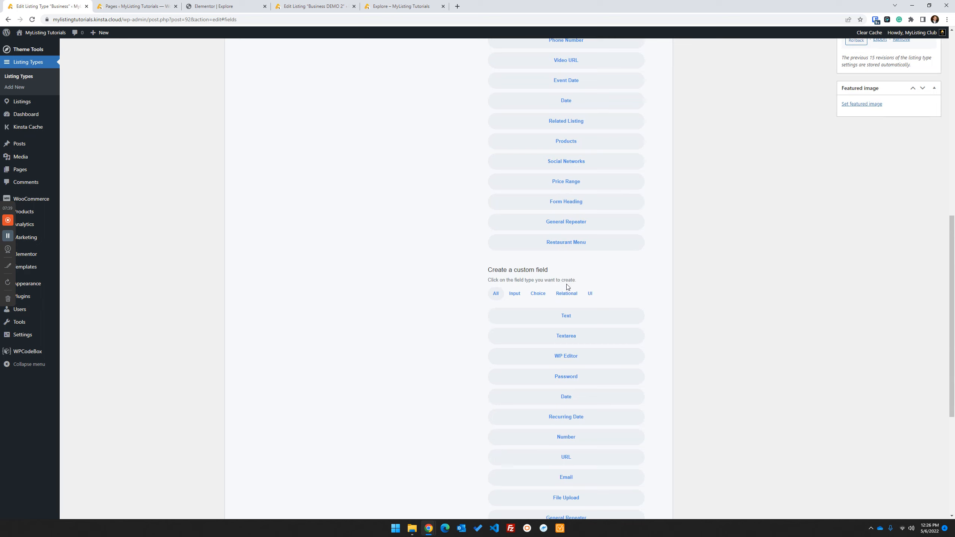
pyautogui.scroll(-5, 567, 287)
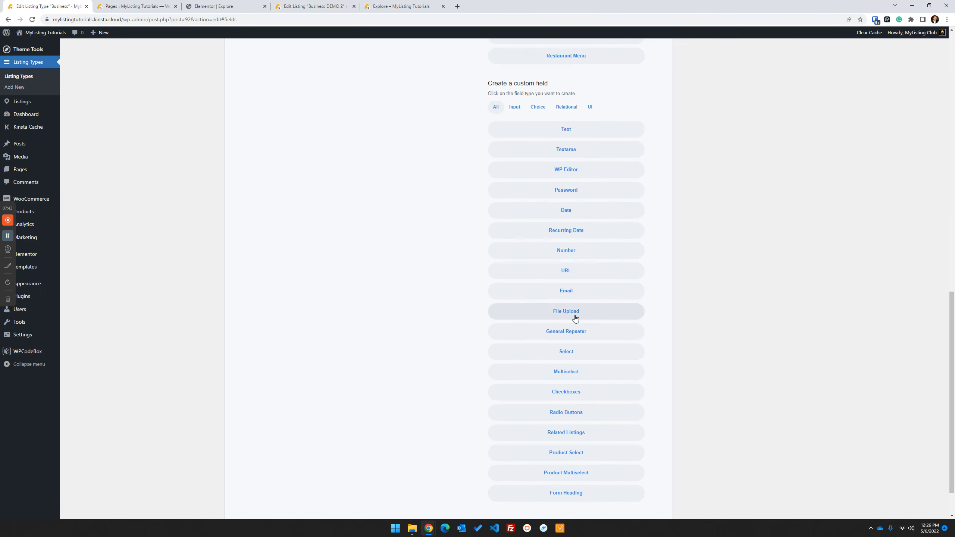
pyautogui.scroll(17, 574, 383)
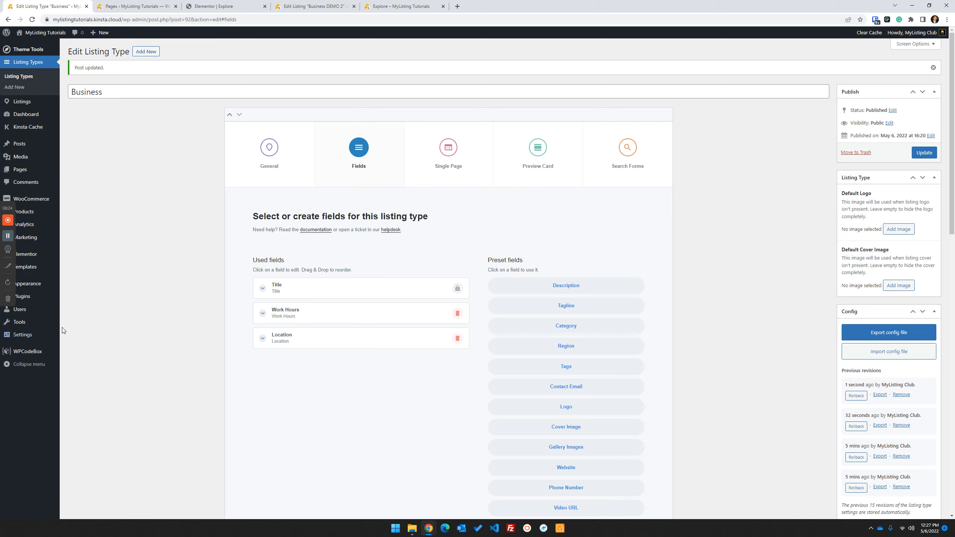
pyautogui.scroll(-4, 356, 441)
pyautogui.scroll(-3, 359, 439)
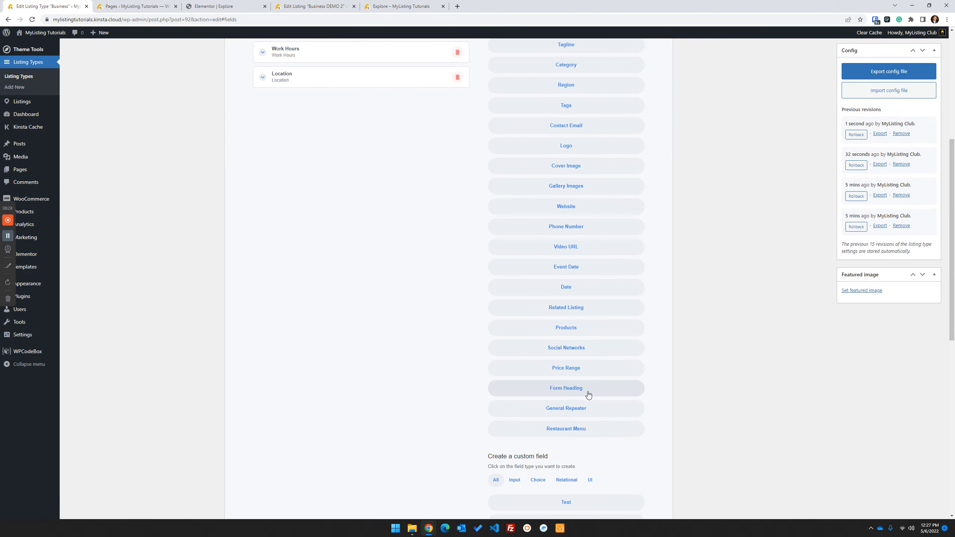
pyautogui.scroll(-2, 484, 395)
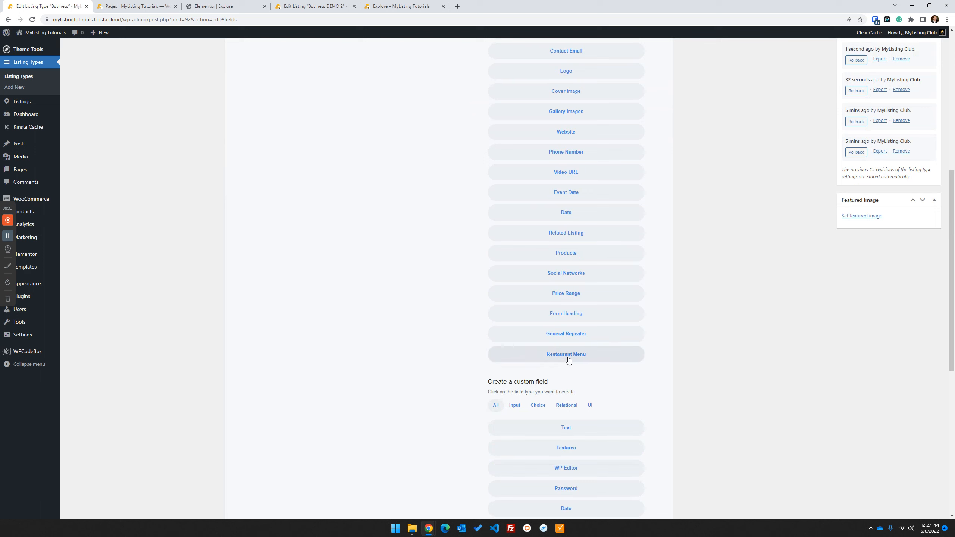
pyautogui.scroll(-1, 569, 360)
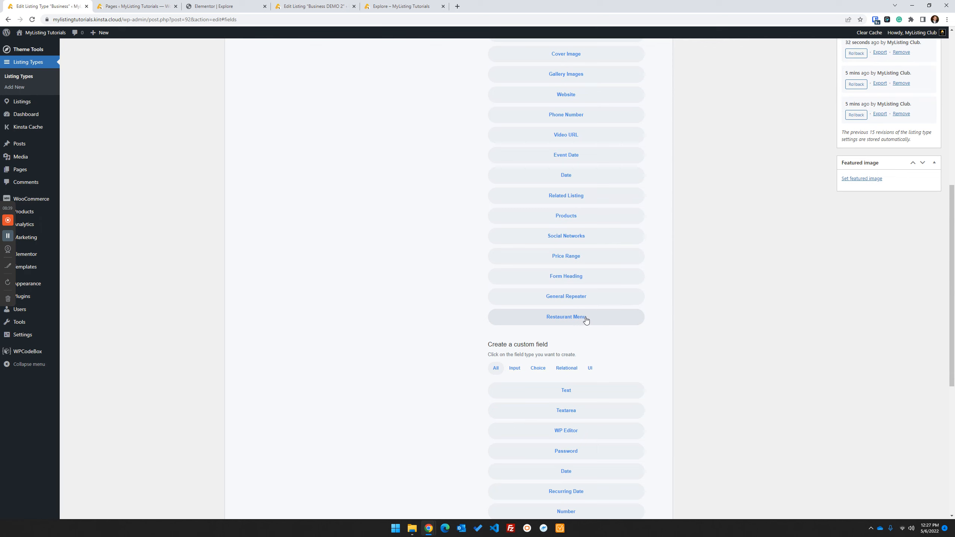
# Reload the Business listing type, add the preset Restaurant Menu field to its used fields and collapse the field's settings.
pyautogui.click(249, 272)
pyautogui.click(32, 18)
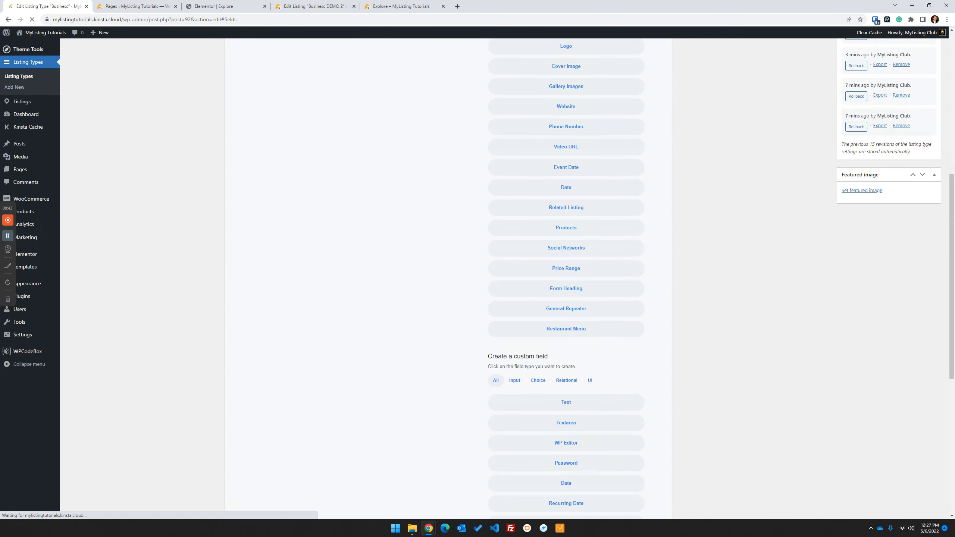
pyautogui.click(526, 294)
pyautogui.scroll(5, 234, 259)
pyautogui.click(317, 240)
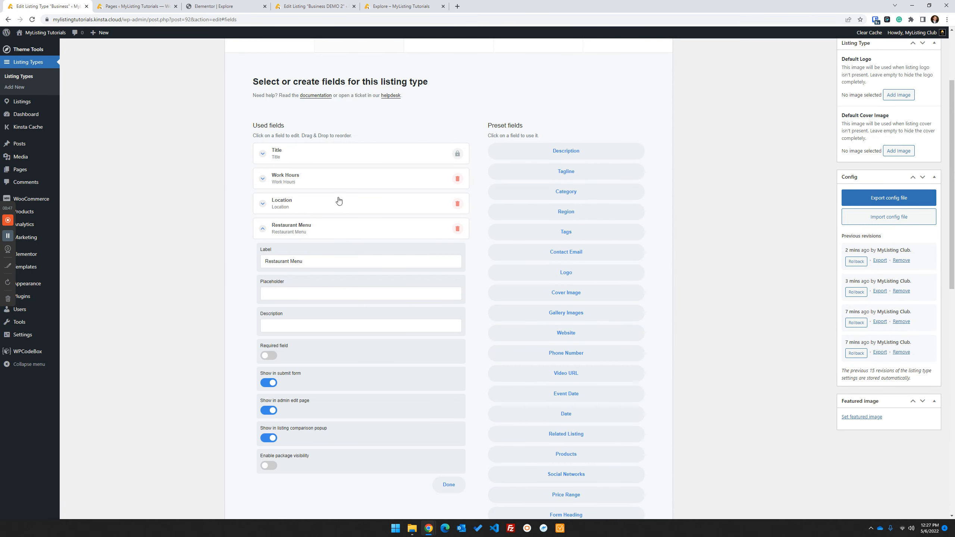
pyautogui.click(331, 235)
# Add the preset General Repeater field to the used fields and update the Business listing type.
pyautogui.scroll(-5, 516, 276)
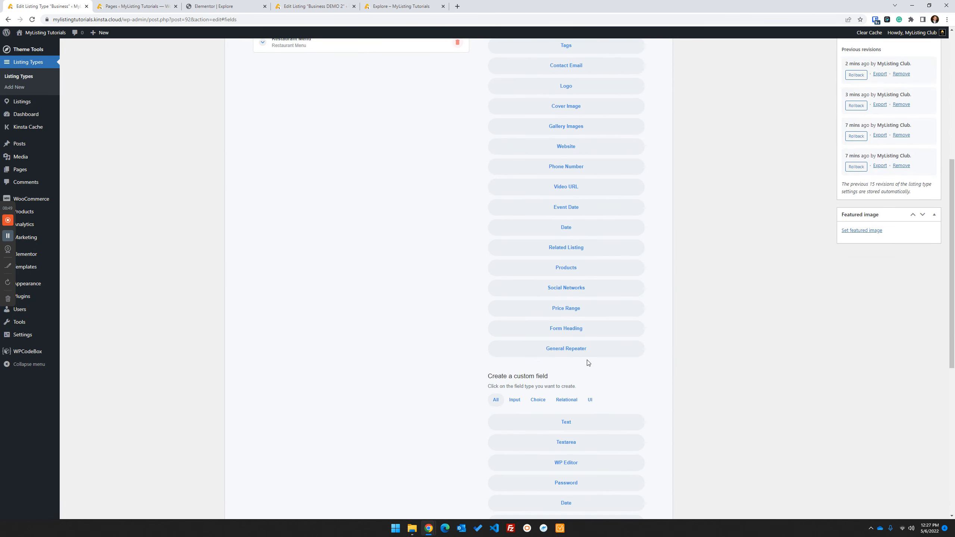
pyautogui.scroll(8, 591, 362)
pyautogui.click(926, 152)
# Reload the Business DEMO 2 listing and add a blank item to its Restaurant Menu field.
pyautogui.click(314, 7)
pyautogui.click(32, 19)
pyautogui.scroll(-5, 456, 286)
pyautogui.click(449, 371)
pyautogui.scroll(-3, 451, 339)
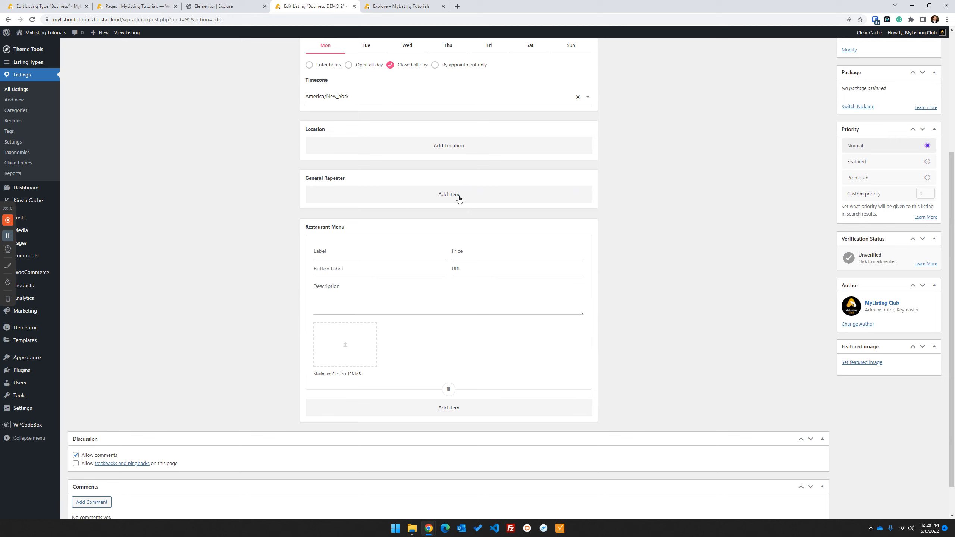
# Add a blank item to the General Repeater field of Business DEMO 2 and remove the blank Restaurant Menu item.
pyautogui.click(459, 197)
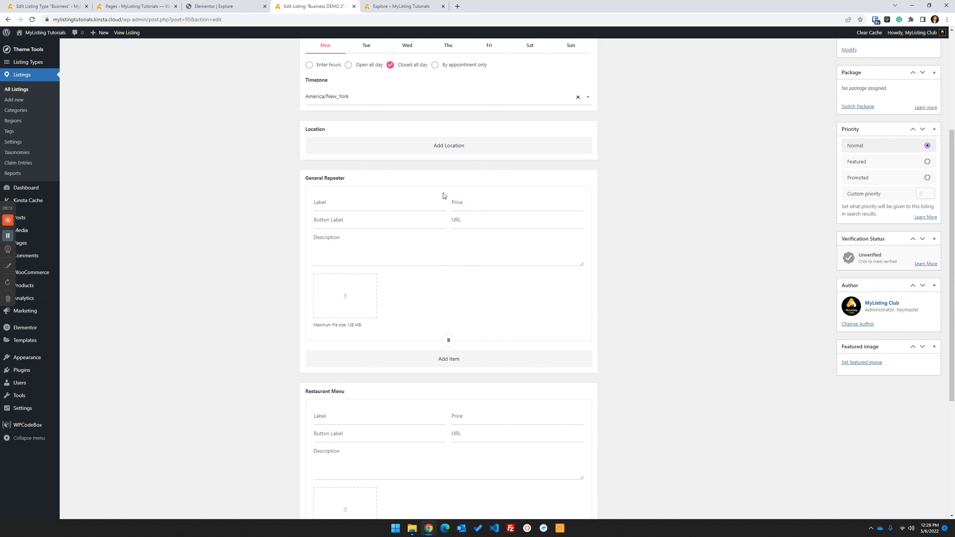
pyautogui.click(454, 180)
pyautogui.scroll(-3, 323, 424)
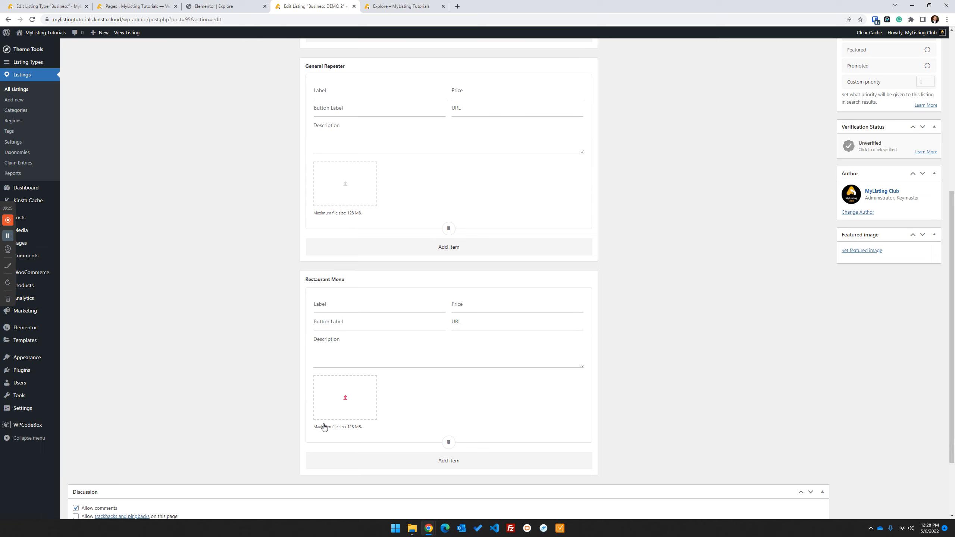
pyautogui.scroll(2, 218, 238)
pyautogui.click(349, 170)
pyautogui.click(362, 190)
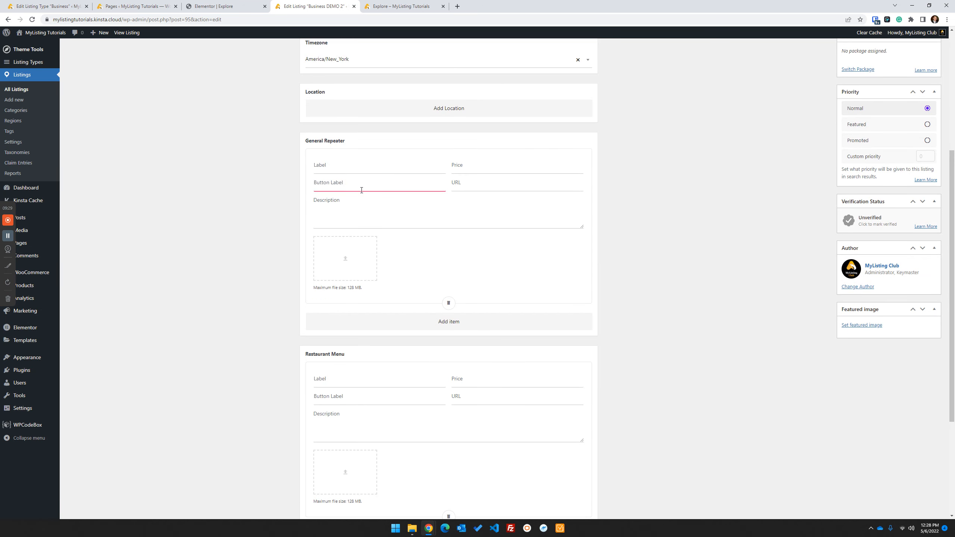
pyautogui.scroll(1, 362, 171)
pyautogui.scroll(-3, 506, 455)
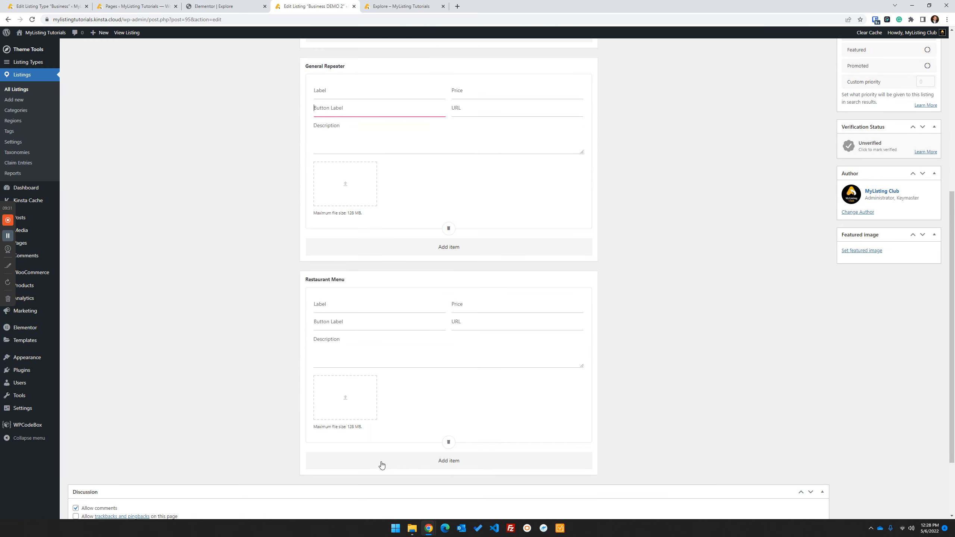
pyautogui.click(450, 441)
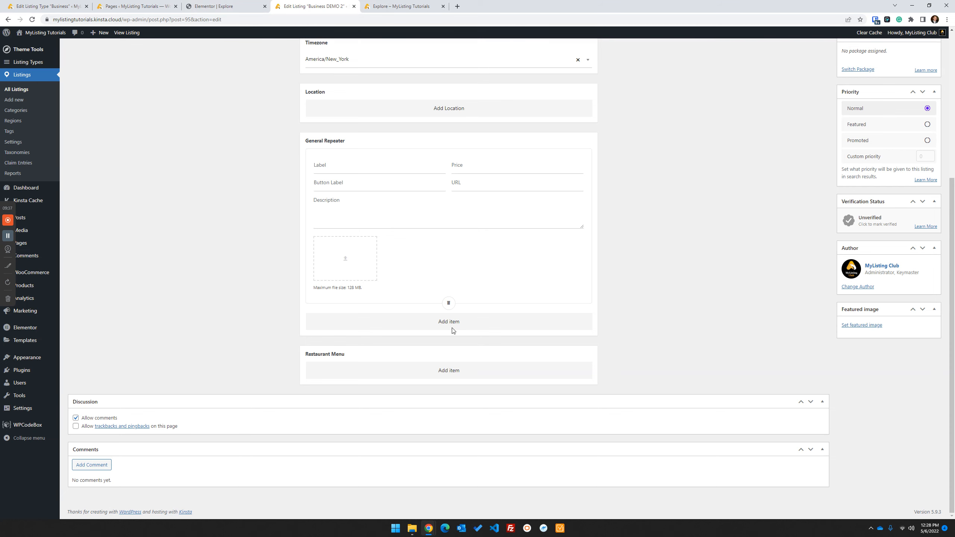
pyautogui.scroll(1, 453, 330)
pyautogui.click(361, 207)
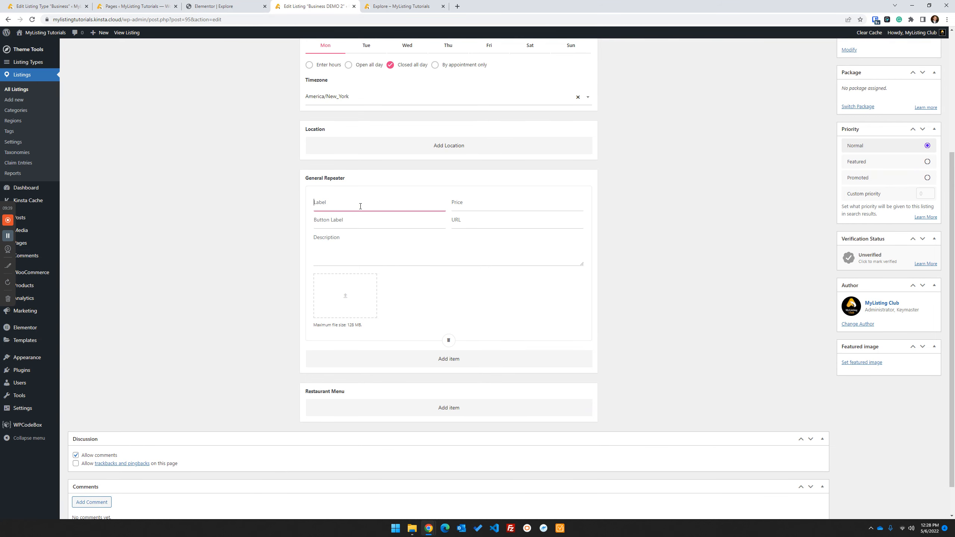
pyautogui.write('Label')
pyautogui.press('Tab')
pyautogui.write('$40')
pyautogui.click(393, 224)
pyautogui.write('Button Label')
pyautogui.click(532, 221)
pyautogui.write('https://mylisting.club')
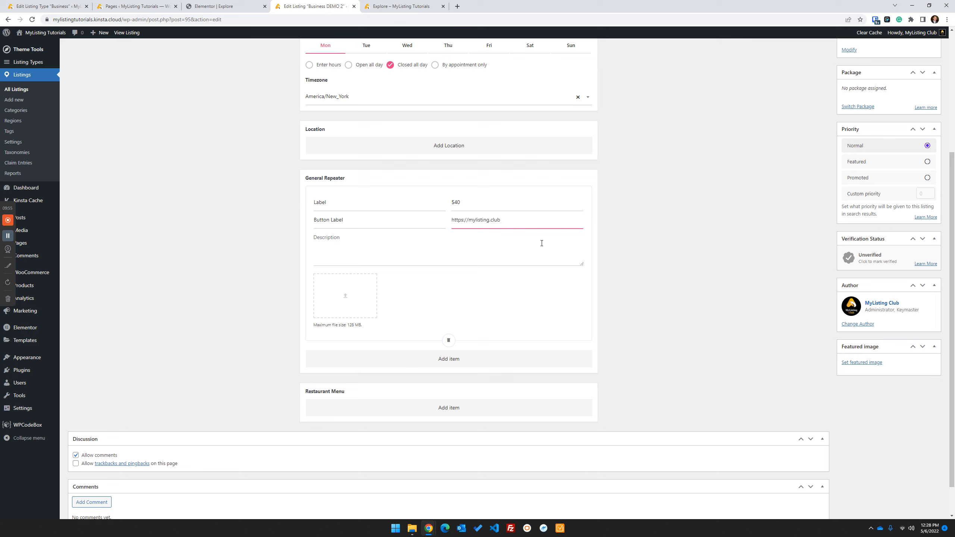
# Give the first repeater item the description "This is a great description!" and the first logo image from the media library.
pyautogui.click(497, 267)
pyautogui.write('This is a great descriptions')
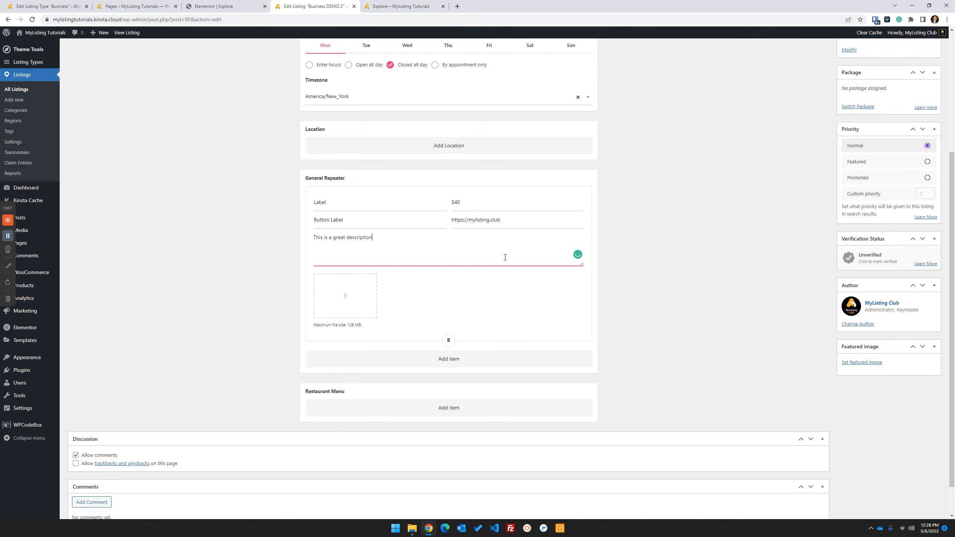
pyautogui.click(331, 289)
pyautogui.click(75, 126)
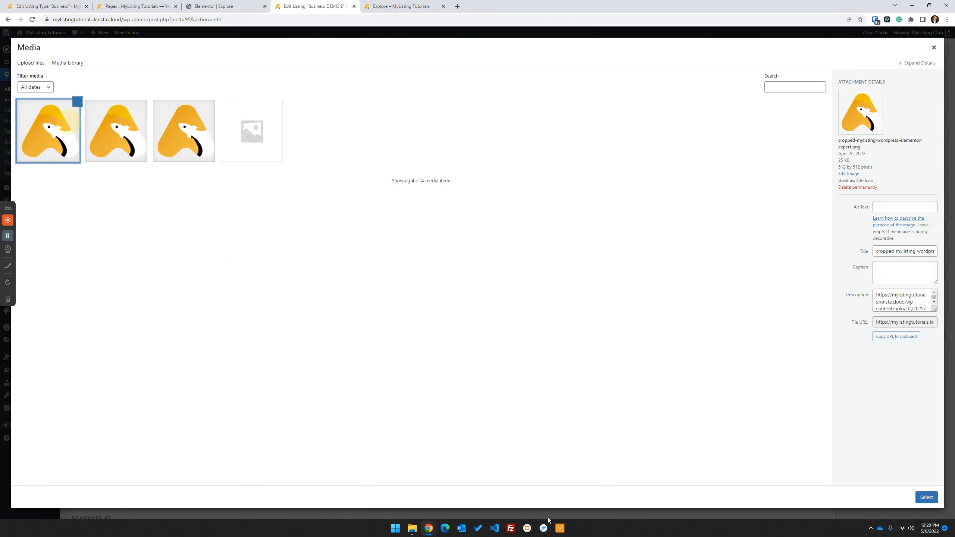
pyautogui.click(926, 497)
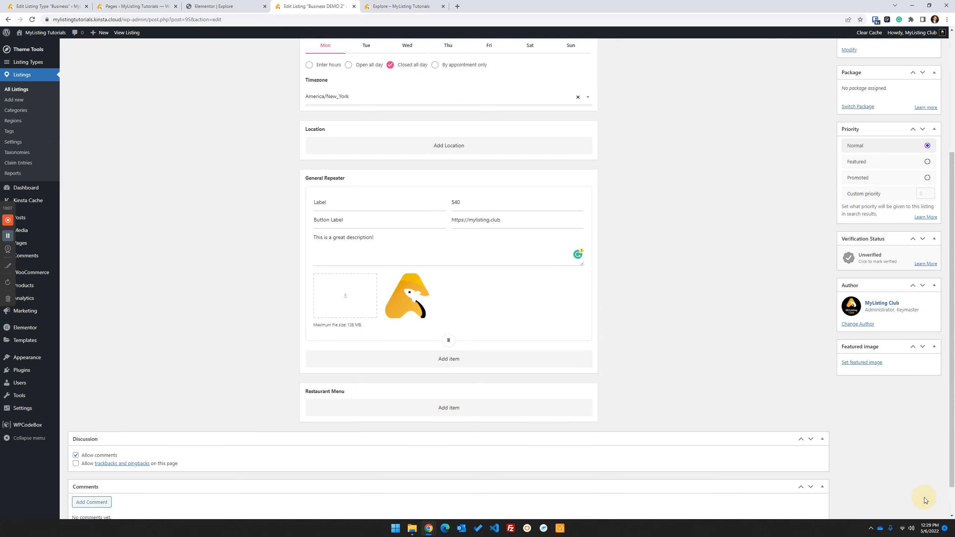
pyautogui.click(491, 359)
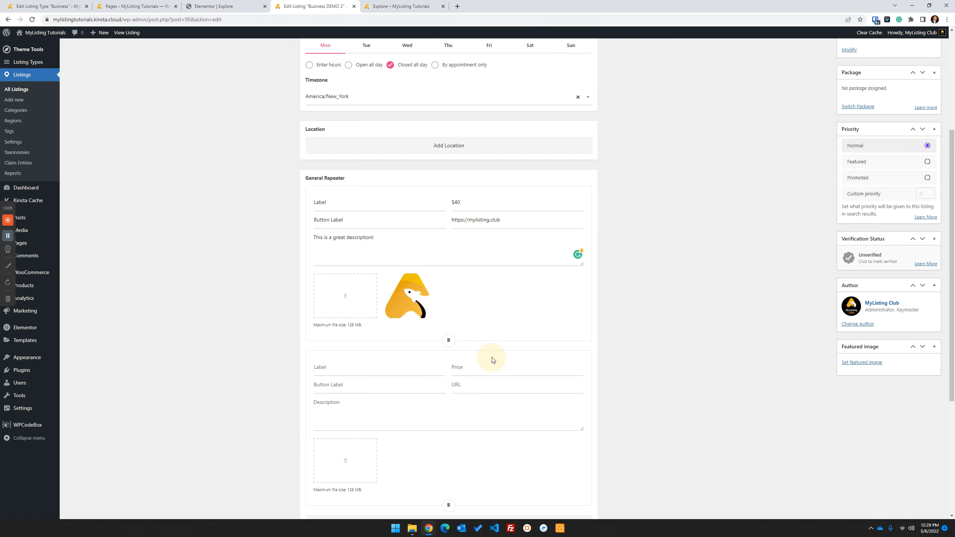
pyautogui.click(351, 366)
pyautogui.write('Lab')
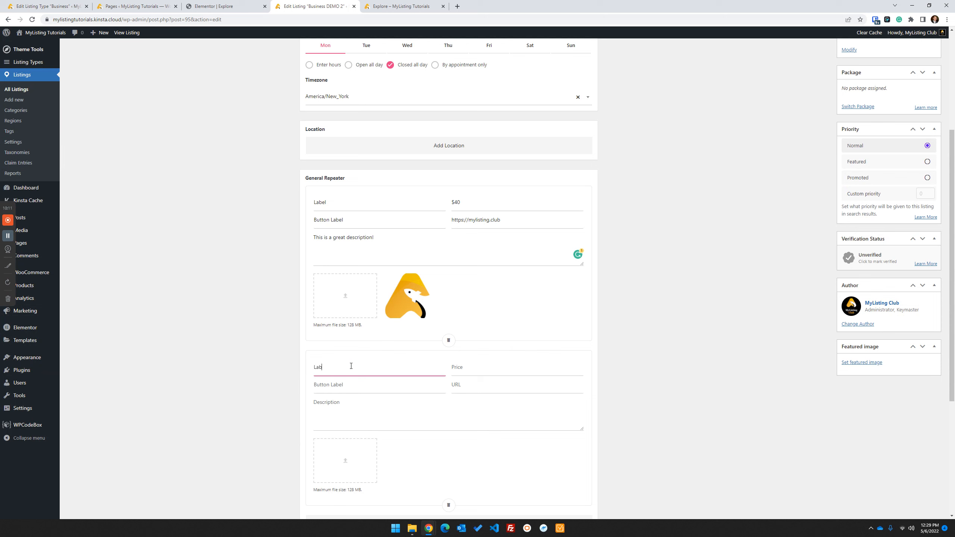
pyautogui.write('el 2')
pyautogui.press('Tab')
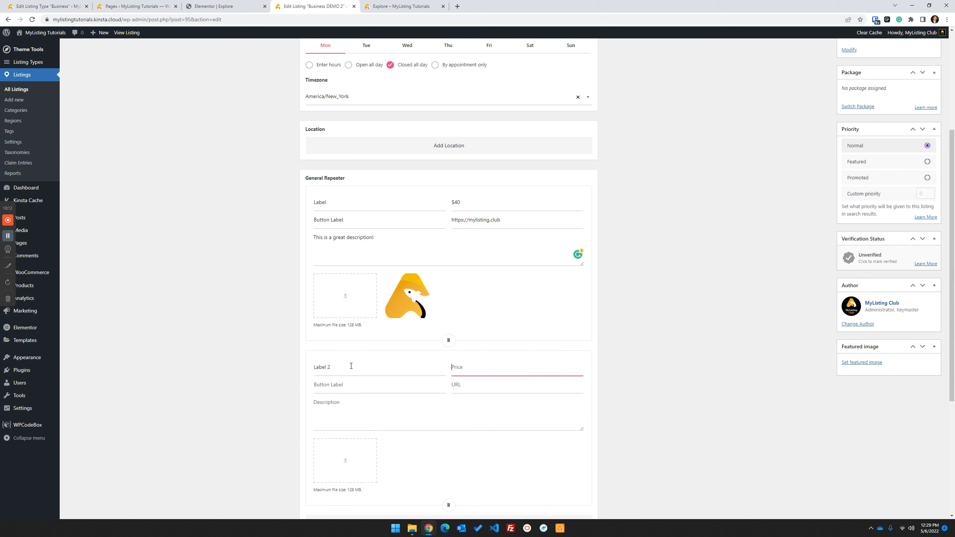
pyautogui.write('$80')
pyautogui.press('Tab')
pyautogui.write('Button')
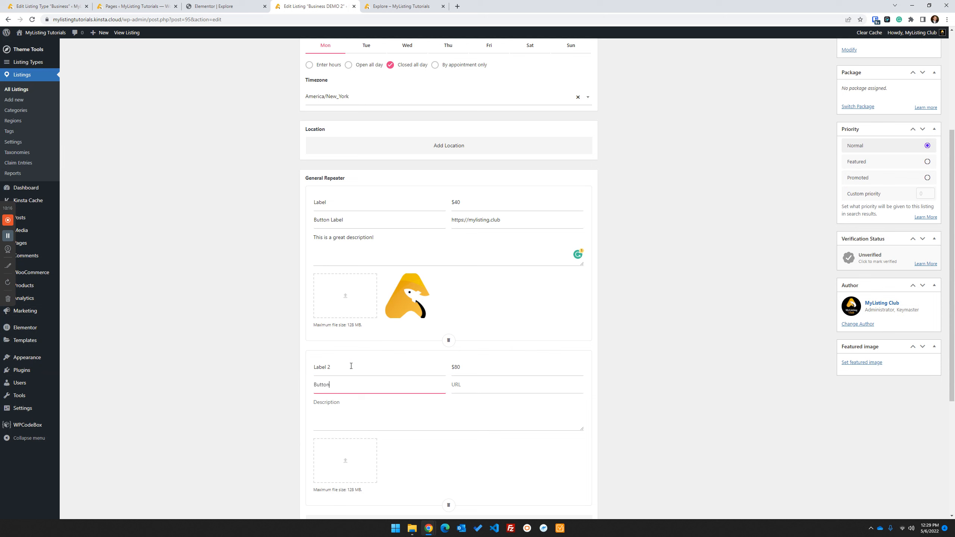
pyautogui.write(' Label 2')
pyautogui.press('Tab')
pyautogui.write('https://mylisting.club')
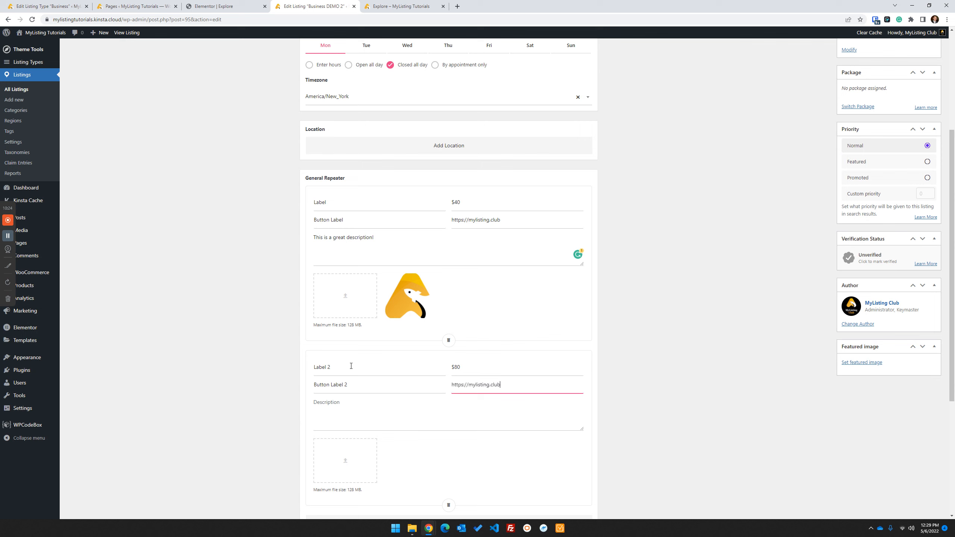
# Give the second item the description "This is also a great description!" and the media library image mylisting-directory-website-experts.svg.
pyautogui.press('Tab')
pyautogui.write('This')
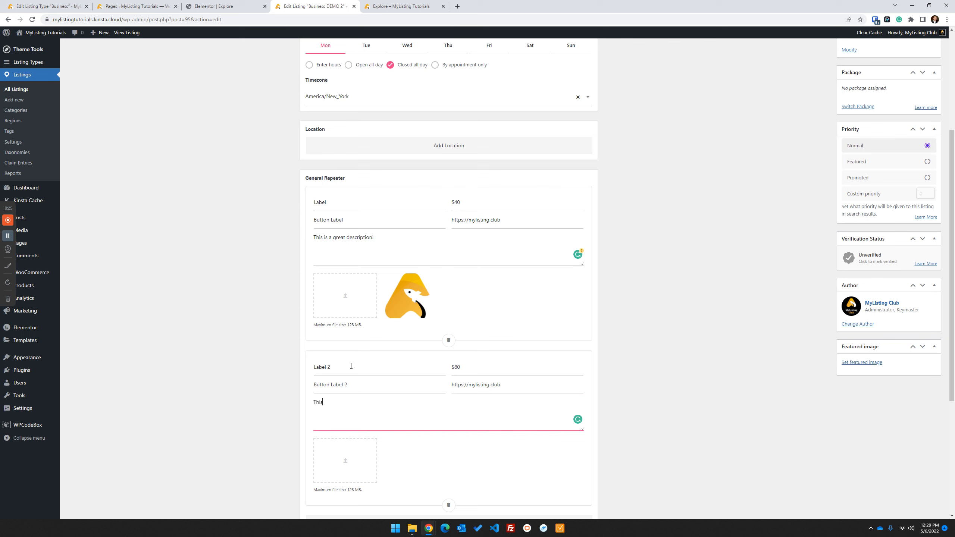
pyautogui.write(' is also a great description!')
pyautogui.click(353, 447)
pyautogui.click(189, 125)
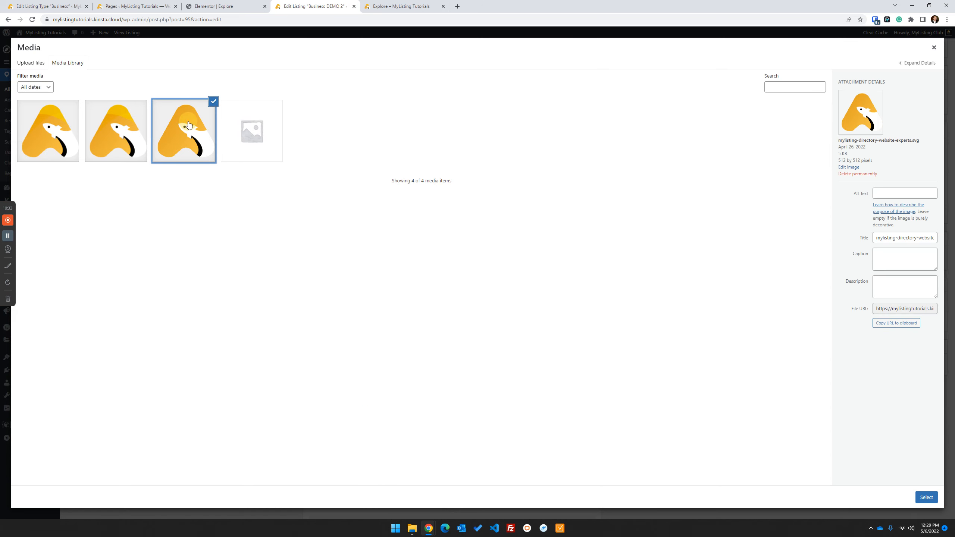
pyautogui.click(926, 497)
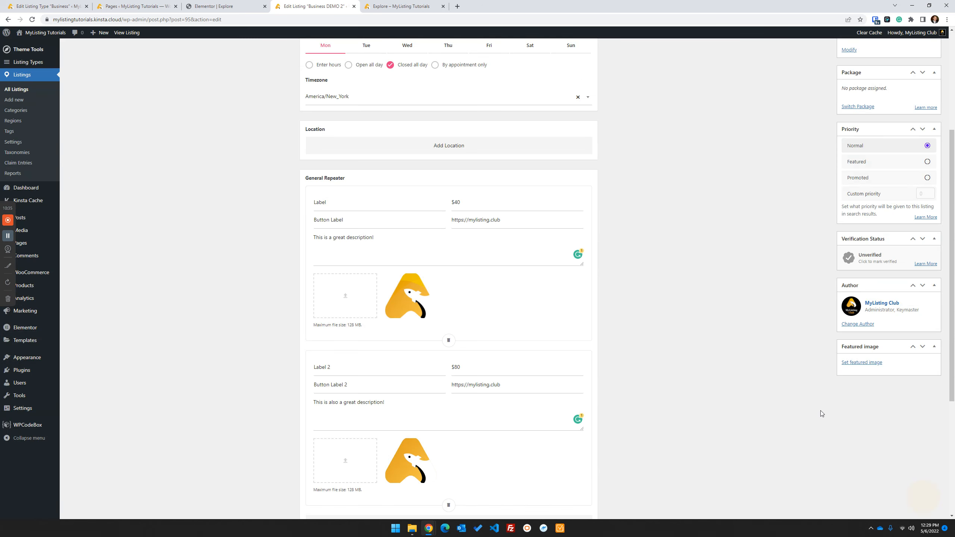
# Update the Business DEMO 2 listing and open its public page in a new browser tab.
pyautogui.scroll(5, 903, 150)
pyautogui.click(925, 164)
pyautogui.rightClick(229, 107)
pyautogui.click(254, 116)
pyautogui.click(421, 5)
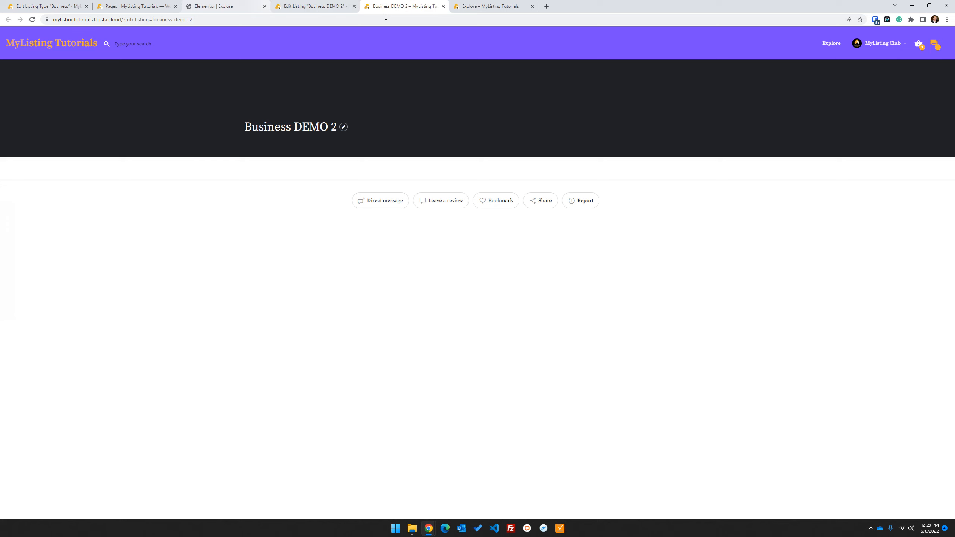
# Return to the Business listing type and add the preset Profile tab to its single page content.
pyautogui.click(46, 6)
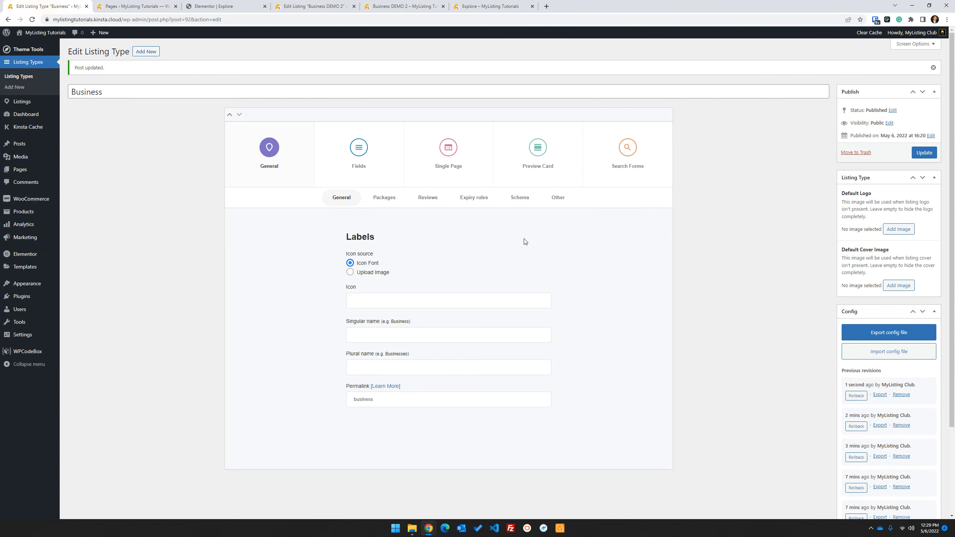
pyautogui.click(438, 162)
pyautogui.click(511, 200)
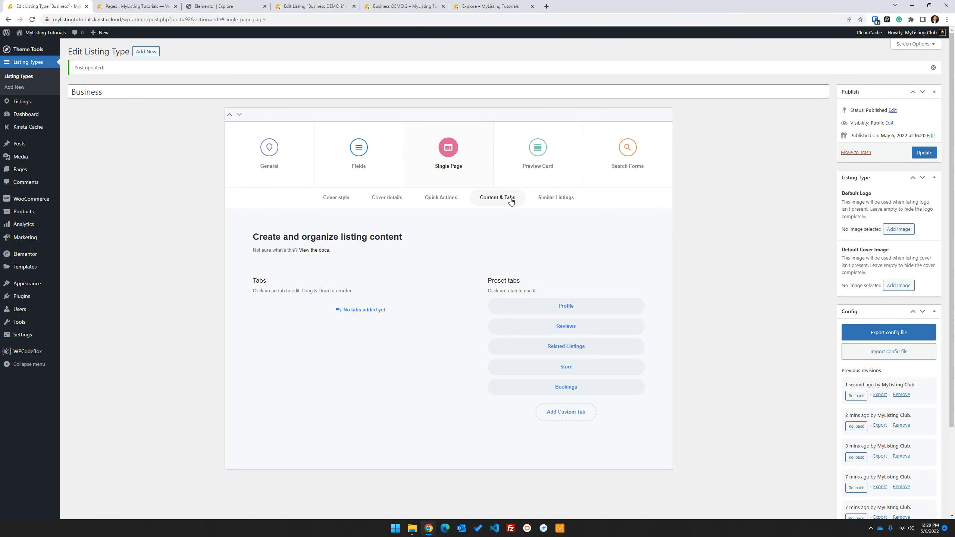
pyautogui.click(542, 306)
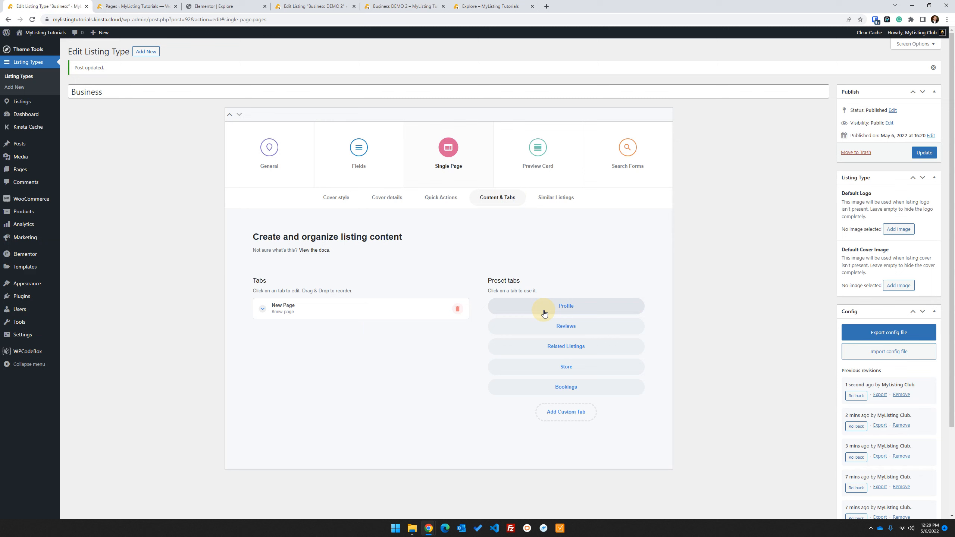
# Open the new single page tab for editing and change its label to Profile.
pyautogui.click(318, 317)
pyautogui.doubleClick(321, 301)
pyautogui.press('BackSpace')
pyautogui.press('BackSpace')
pyautogui.press('BackSpace')
pyautogui.press('BackSpace')
pyautogui.press('BackSpace')
pyautogui.write('Profile')
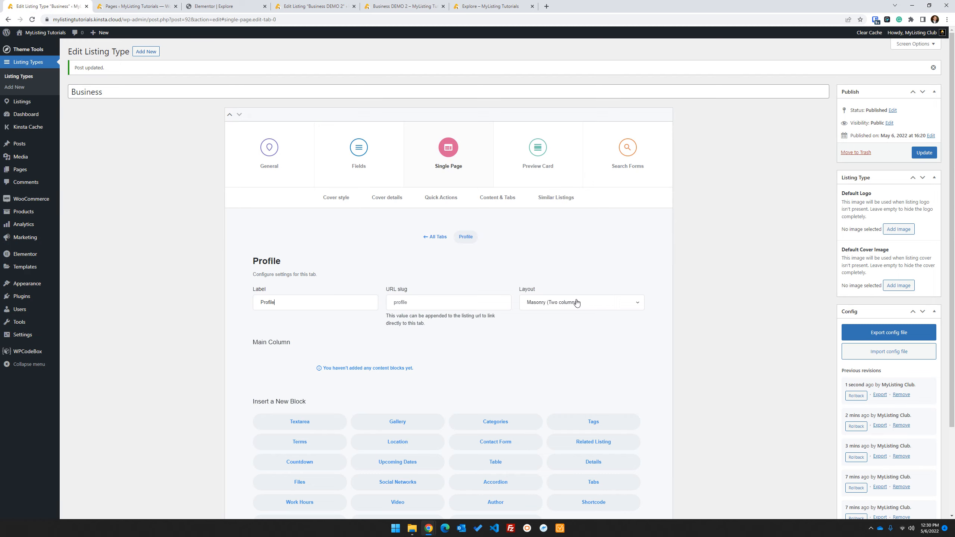
# Insert a General Repeater block using the General Repeater field into the Profile tab and update the listing type.
pyautogui.scroll(-3, 577, 304)
pyautogui.moveTo(483, 415); pyautogui.dragTo(488, 419)
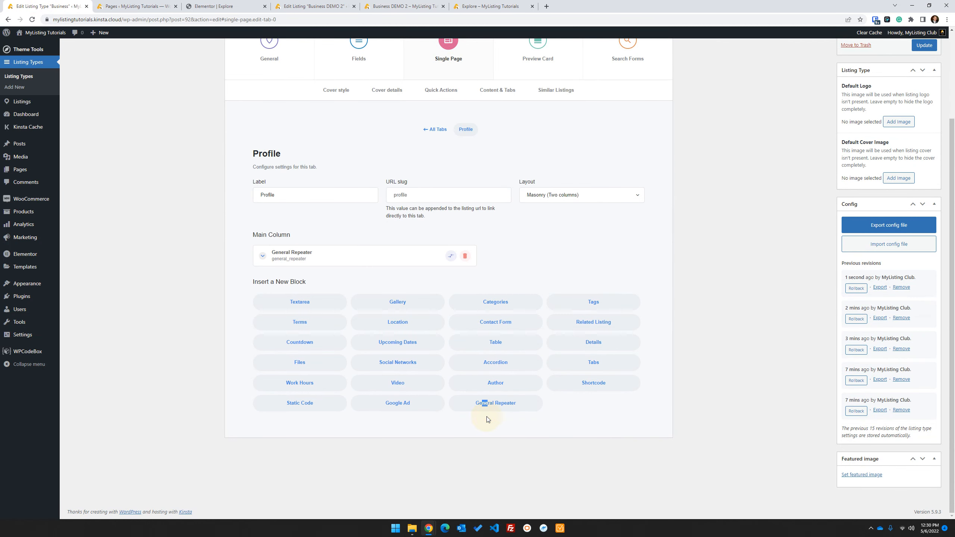
pyautogui.click(356, 262)
pyautogui.scroll(-2, 356, 263)
pyautogui.click(289, 249)
pyautogui.click(289, 258)
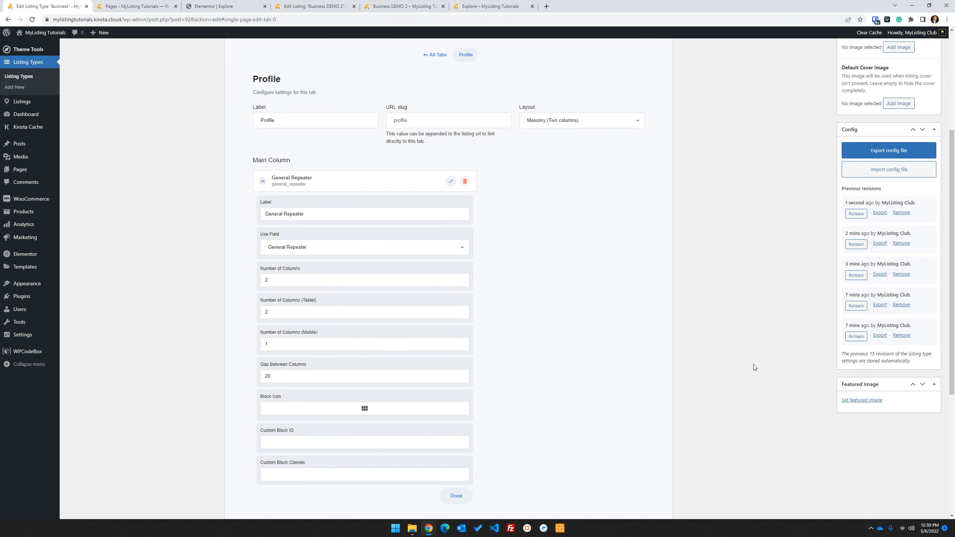
pyautogui.scroll(5, 755, 367)
pyautogui.click(925, 152)
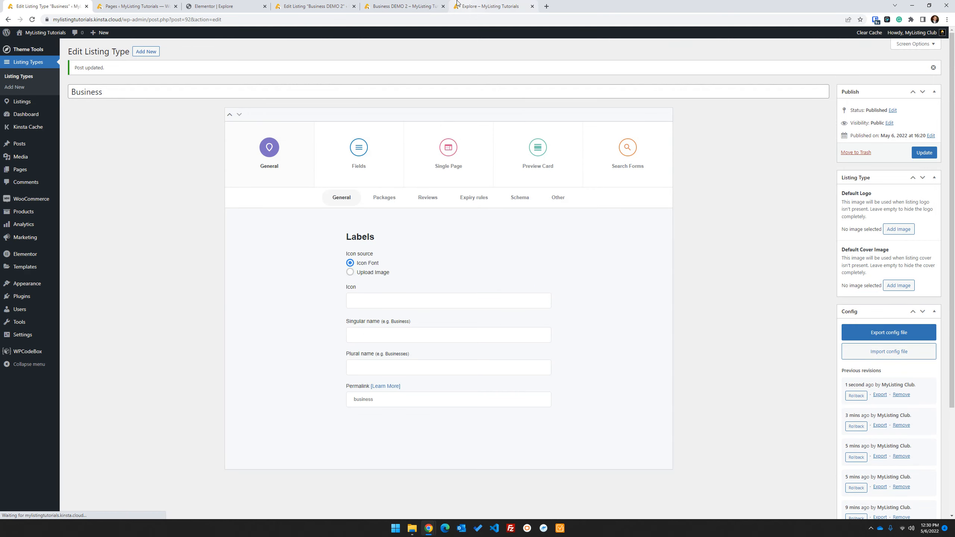
# Reload the Business DEMO 2 page, check the repeater items and test the first item's button link.
pyautogui.click(405, 6)
pyautogui.click(32, 19)
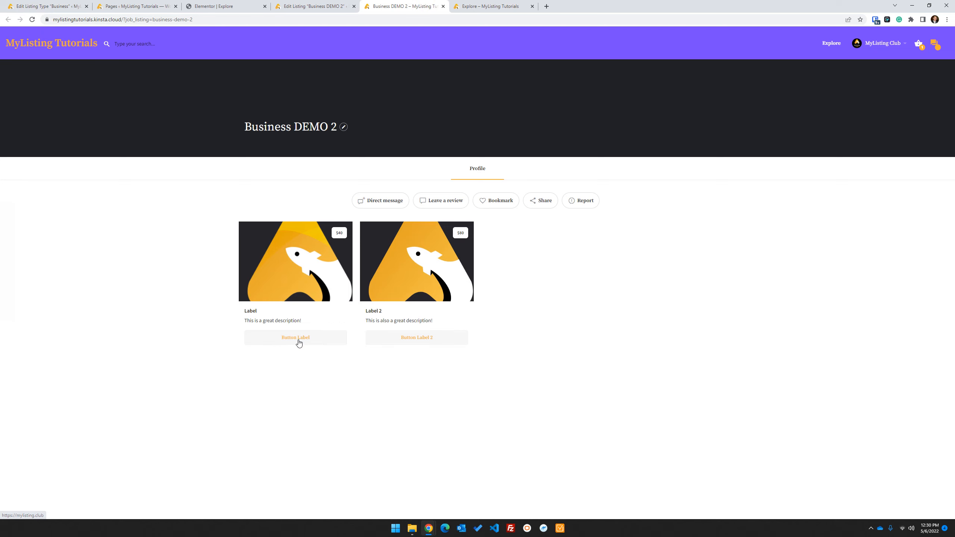
pyautogui.click(299, 339)
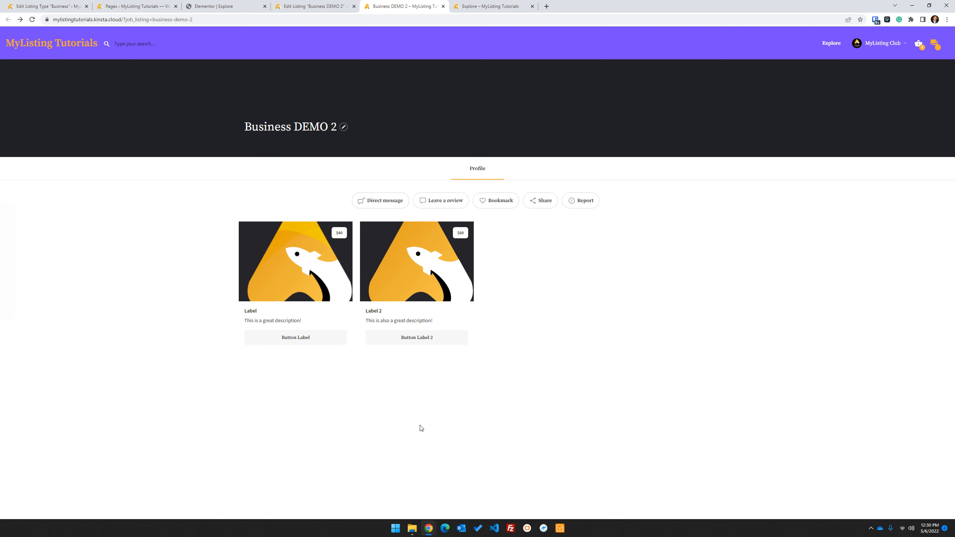
# Add a custom tab to the Business listing type's single page and set its layout to Single column.
pyautogui.click(309, 3)
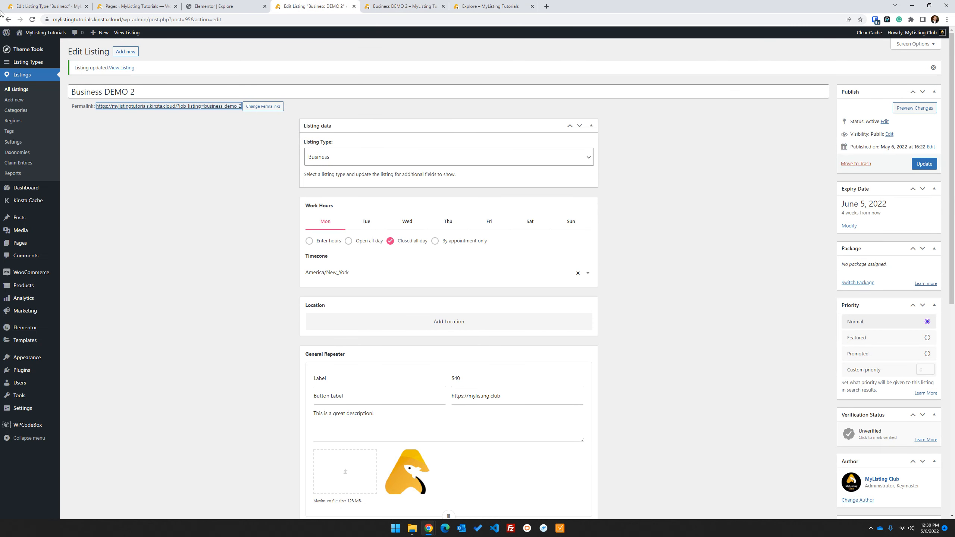
pyautogui.click(29, 5)
pyautogui.click(457, 156)
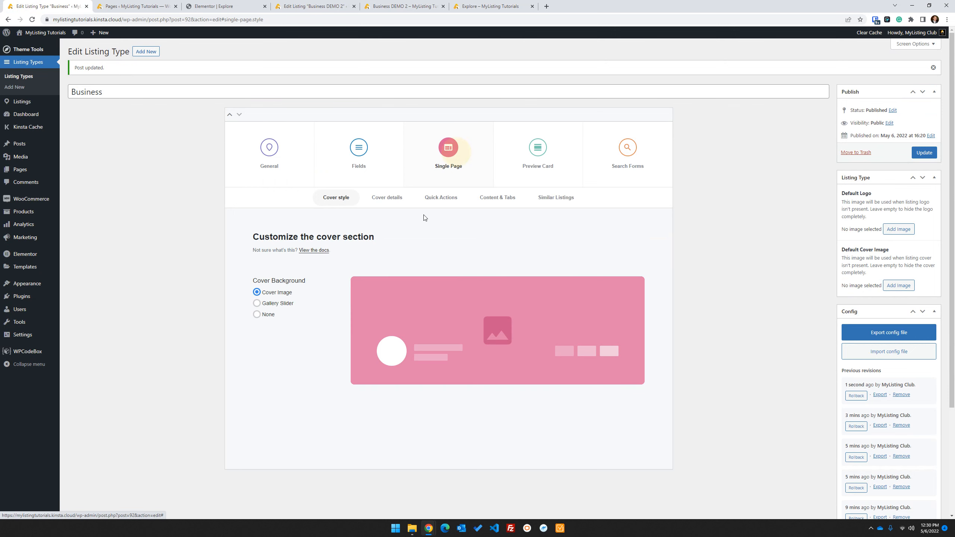
pyautogui.click(495, 200)
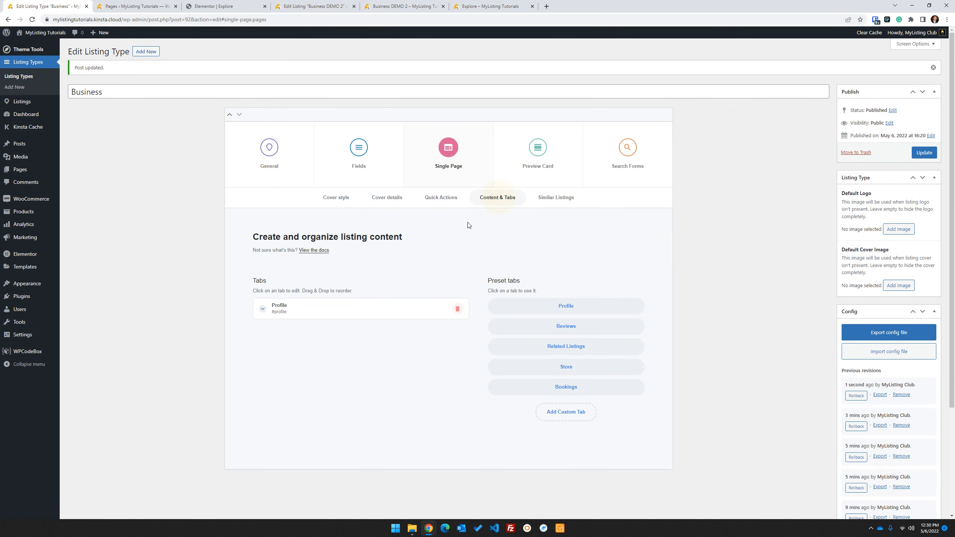
pyautogui.click(569, 416)
pyautogui.click(297, 334)
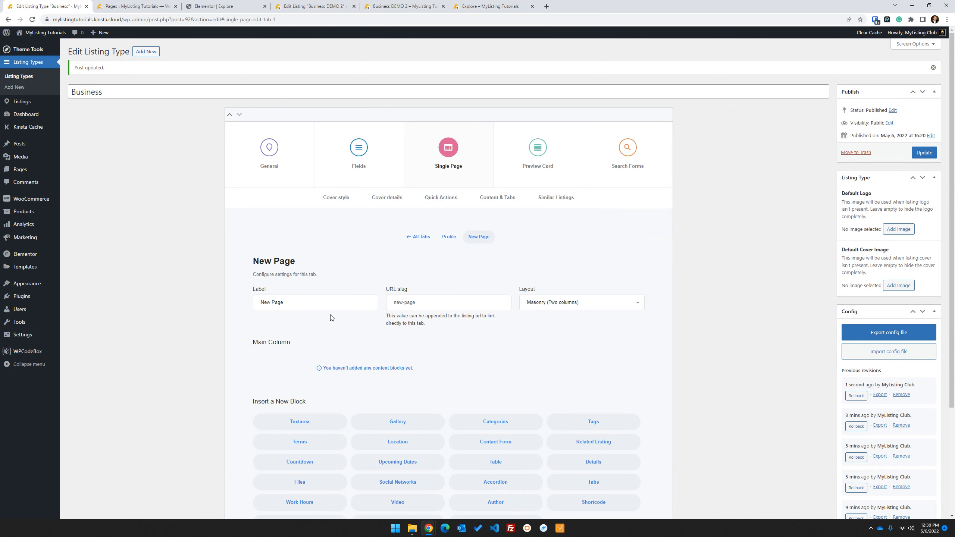
pyautogui.scroll(-3, 624, 316)
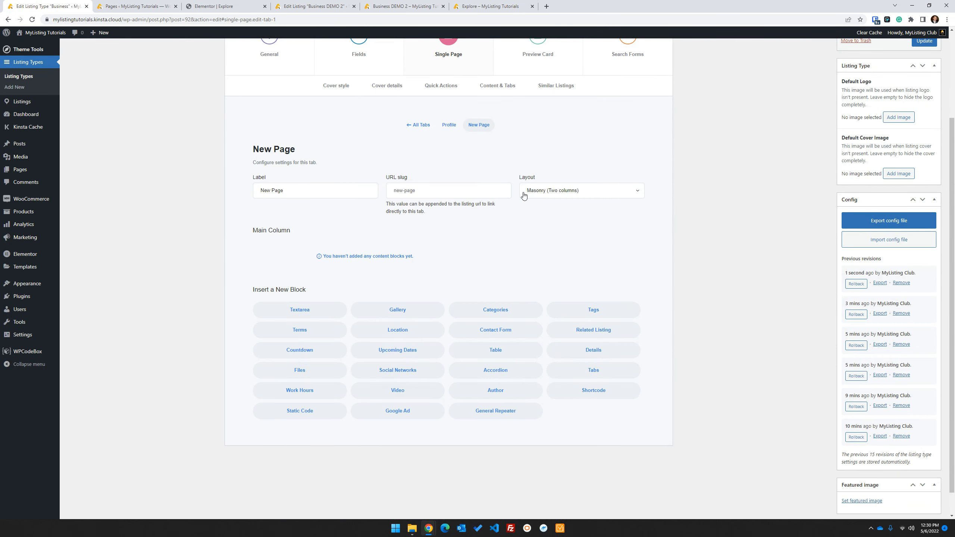
pyautogui.click(563, 191)
pyautogui.click(553, 226)
# Label the new single page tab Menu and insert a General Repeater block into it.
pyautogui.doubleClick(294, 191)
pyautogui.press('BackSpace')
pyautogui.press('BackSpace')
pyautogui.press('BackSpace')
pyautogui.press('BackSpace')
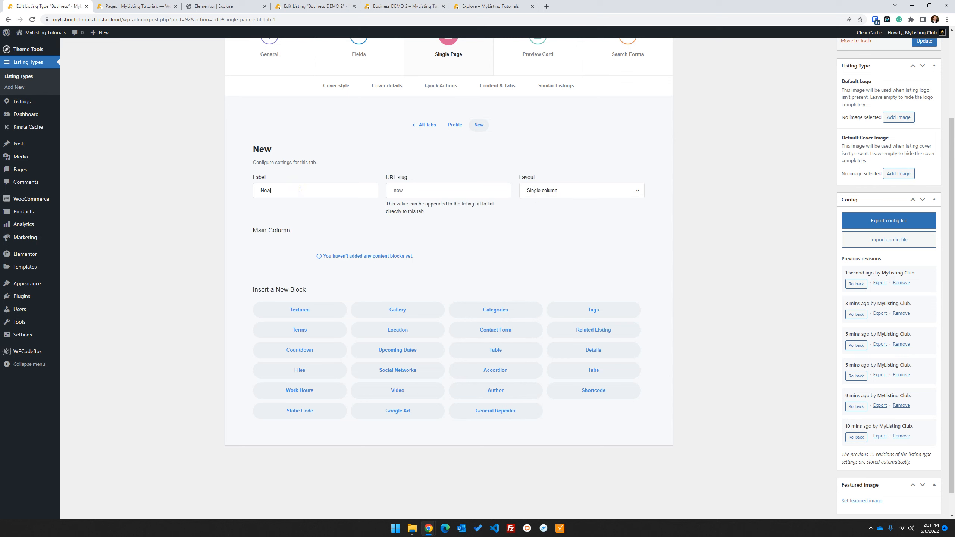
pyautogui.press('BackSpace')
pyautogui.write('Me')
pyautogui.press('BackSpace')
pyautogui.press('BackSpace')
pyautogui.write('Menu')
pyautogui.click(497, 411)
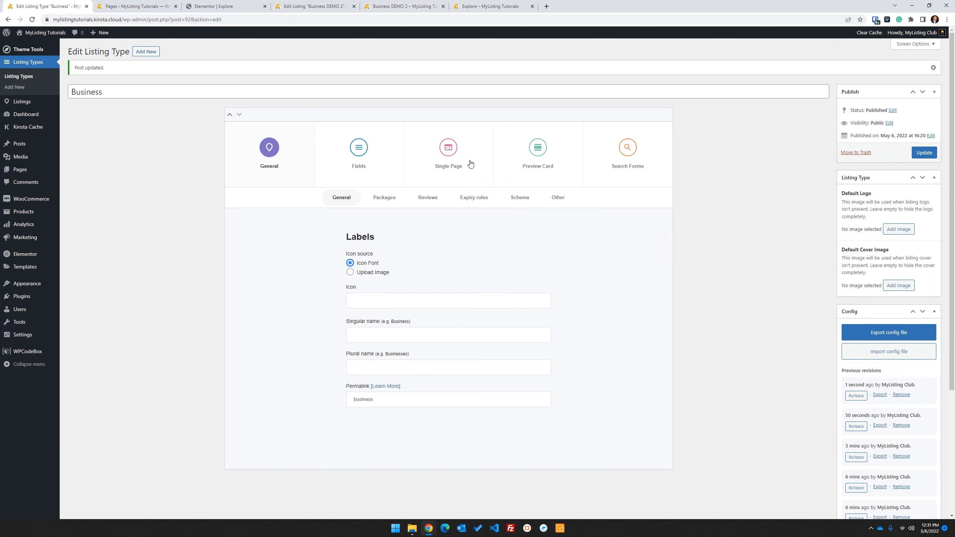
# Set the Menu tab's General Repeater block to use the General Repeater field, update the listing type and view Business DEMO 2's Menu tab.
pyautogui.click(452, 154)
pyautogui.click(497, 198)
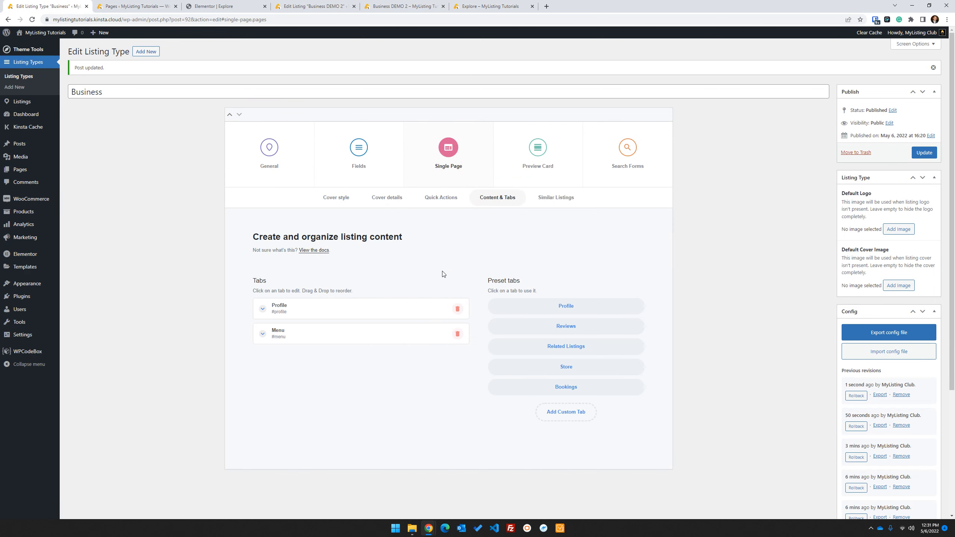
pyautogui.click(337, 340)
pyautogui.click(333, 363)
pyautogui.scroll(-2, 329, 374)
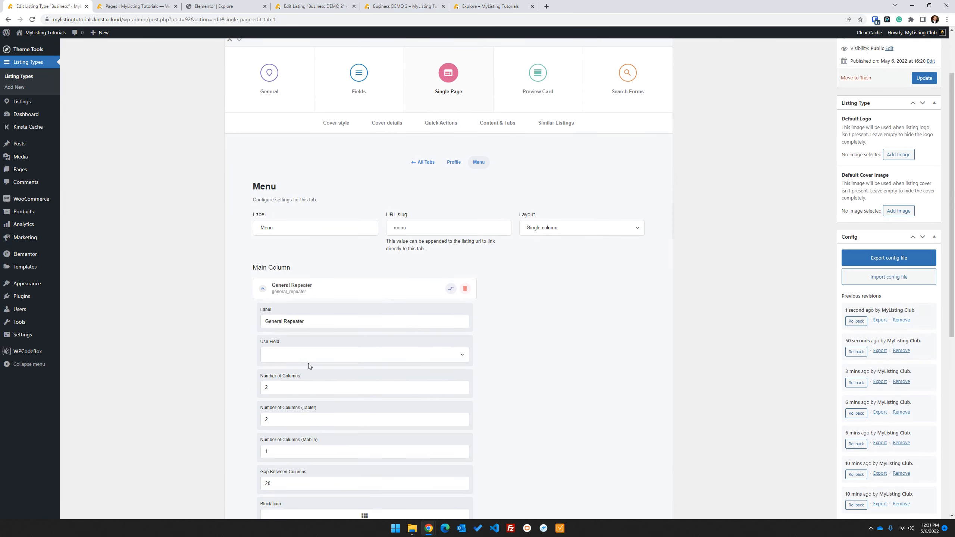
pyautogui.click(305, 357)
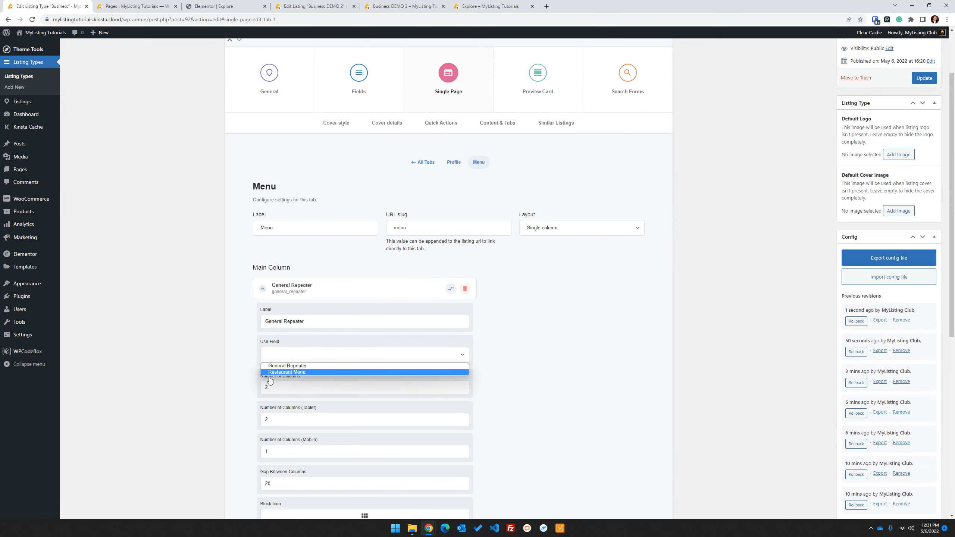
pyautogui.click(287, 366)
pyautogui.scroll(-2, 170, 349)
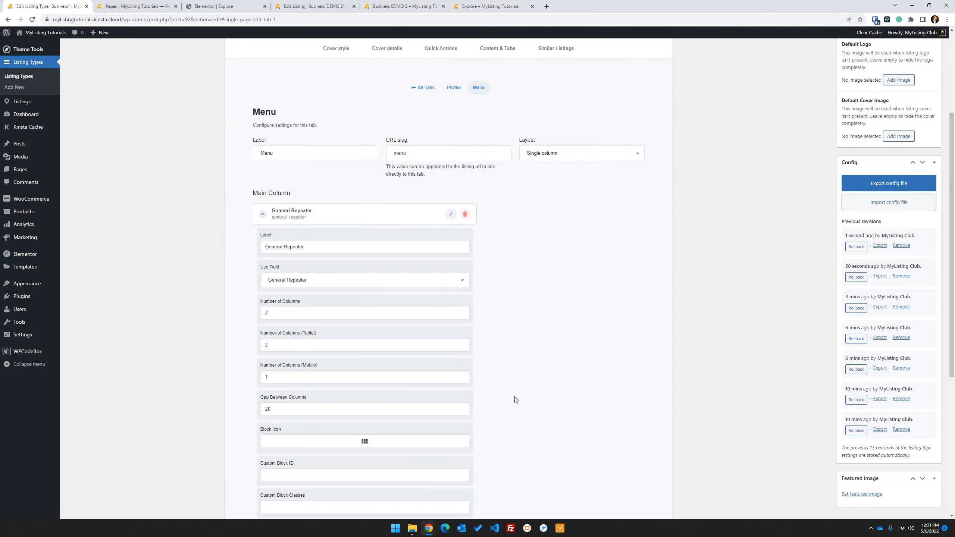
pyautogui.scroll(4, 515, 398)
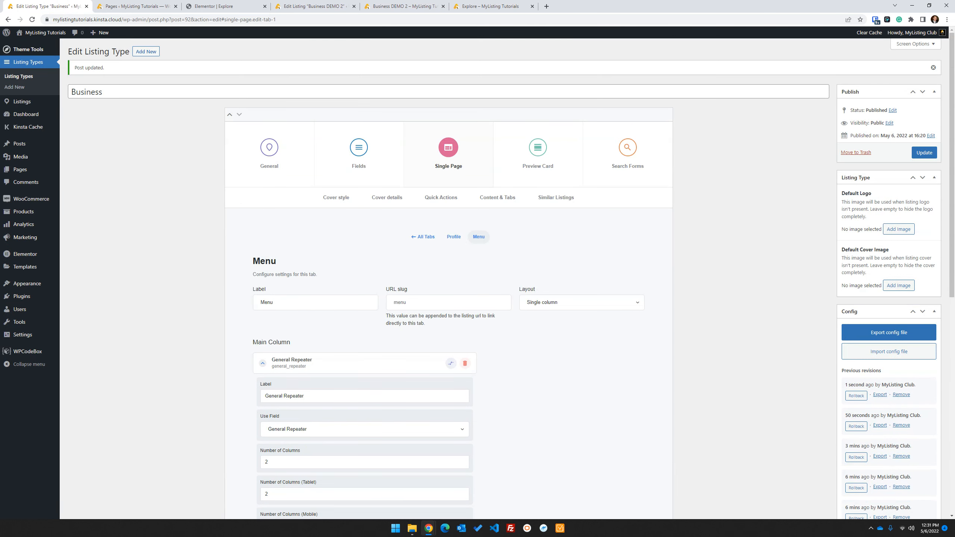
pyautogui.click(918, 152)
pyautogui.hotkey('ctrl', '5')
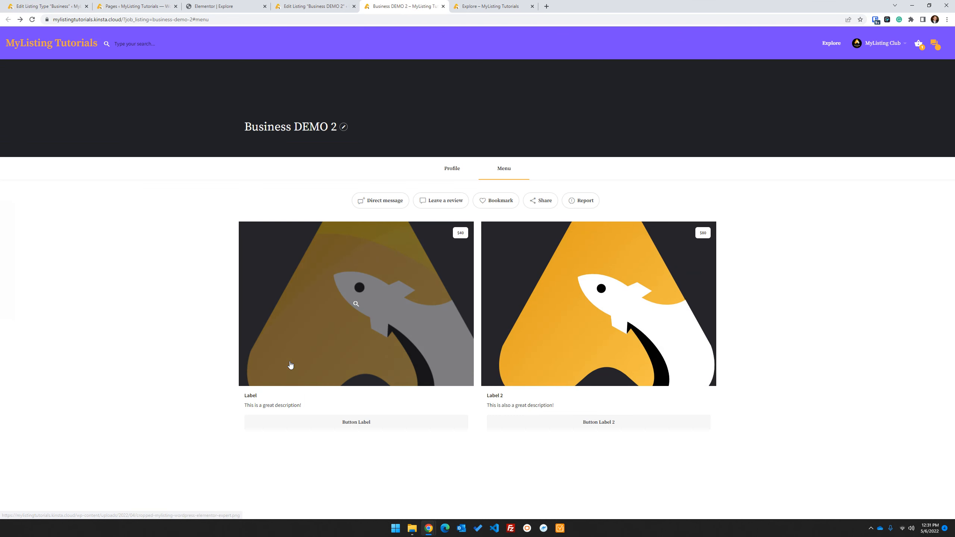
# Change the Number of Columns of the Menu tab's General Repeater block and update the Business listing type.
pyautogui.click(49, 6)
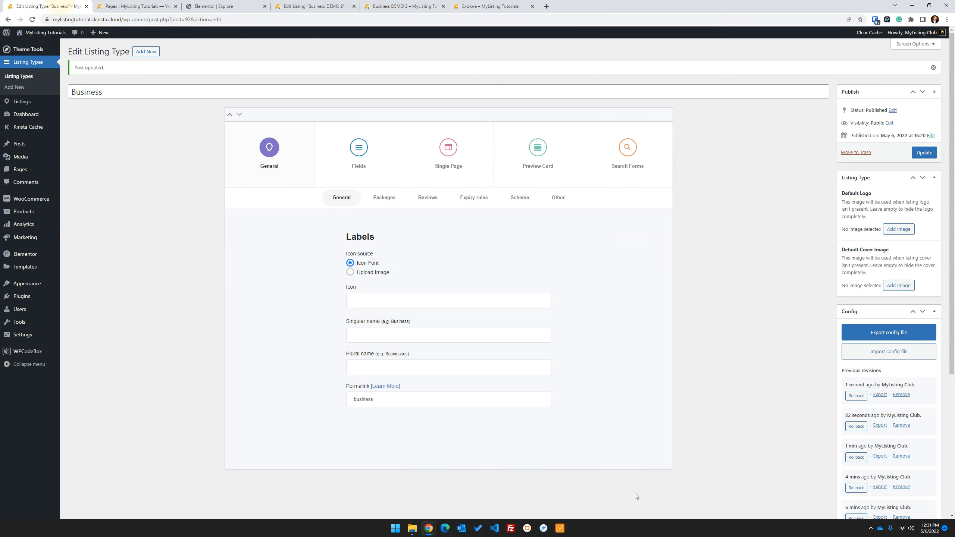
pyautogui.click(448, 149)
pyautogui.click(497, 197)
pyautogui.click(297, 332)
pyautogui.scroll(-2, 297, 327)
pyautogui.click(297, 285)
pyautogui.scroll(-2, 299, 297)
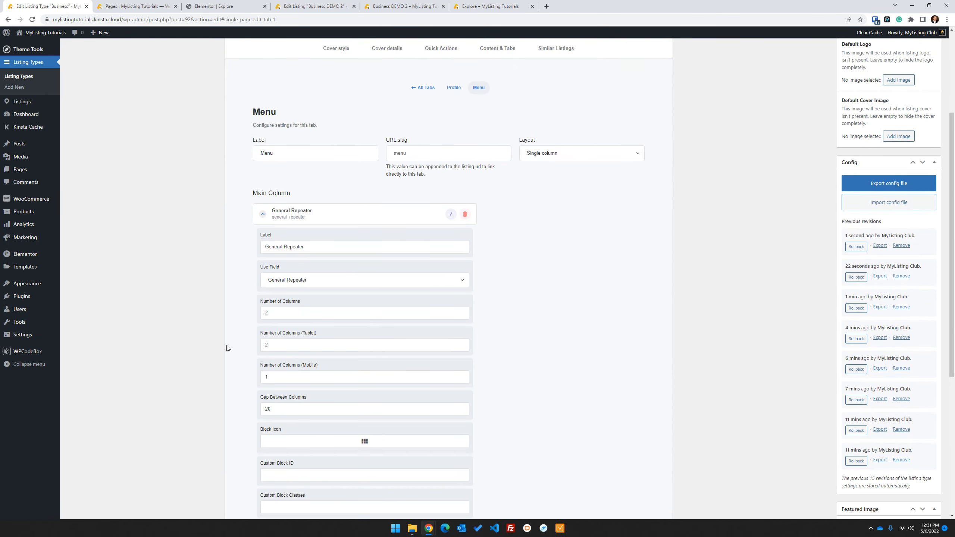
pyautogui.moveTo(299, 312); pyautogui.dragTo(252, 313)
pyautogui.write('1')
pyautogui.scroll(4, 345, 318)
pyautogui.click(923, 153)
# Reload the Business DEMO 2 page and check the column layout of the repeater items in its Menu tab.
pyautogui.click(513, 6)
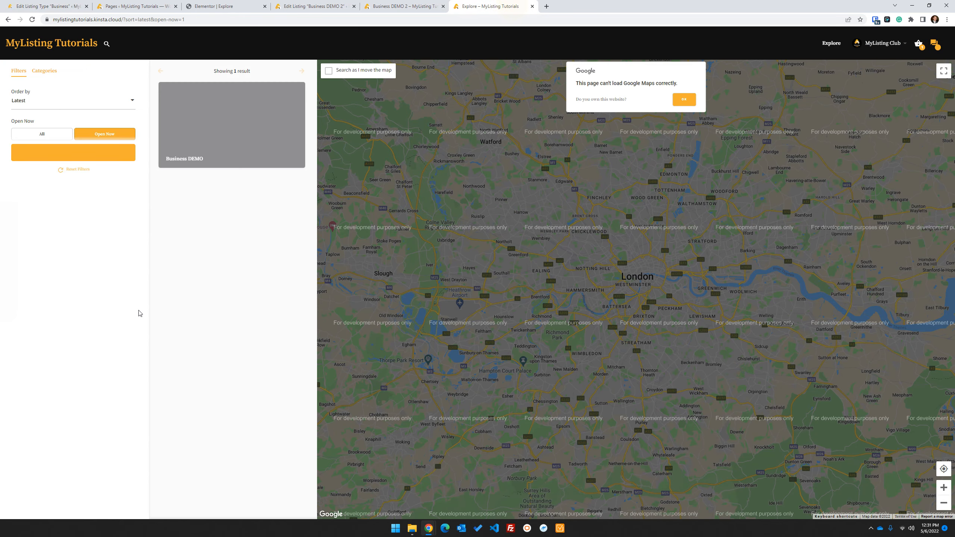
pyautogui.click(380, 6)
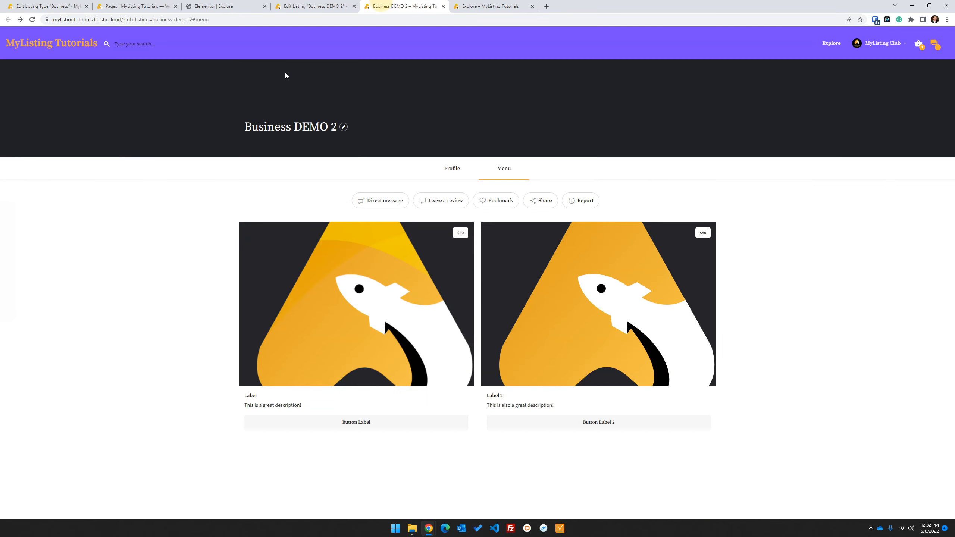
pyautogui.click(32, 20)
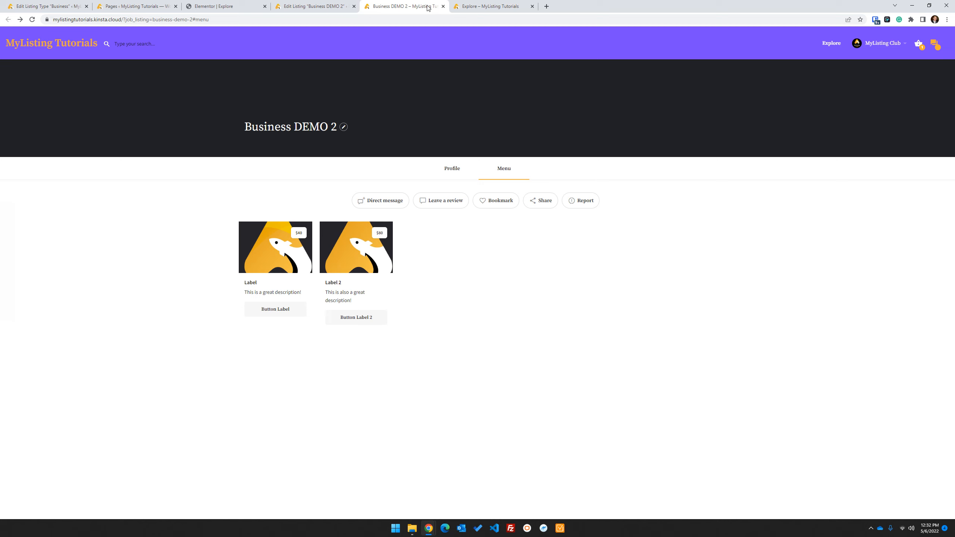
# Add the preset Related Listing field to the Business listing type and review its relation and selection settings.
pyautogui.click(291, 6)
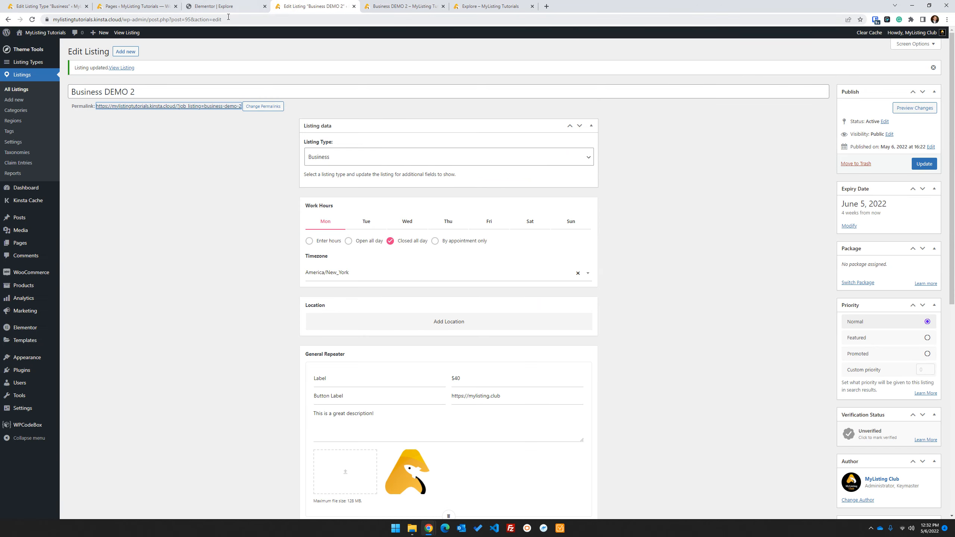
pyautogui.click(49, 6)
pyautogui.click(359, 148)
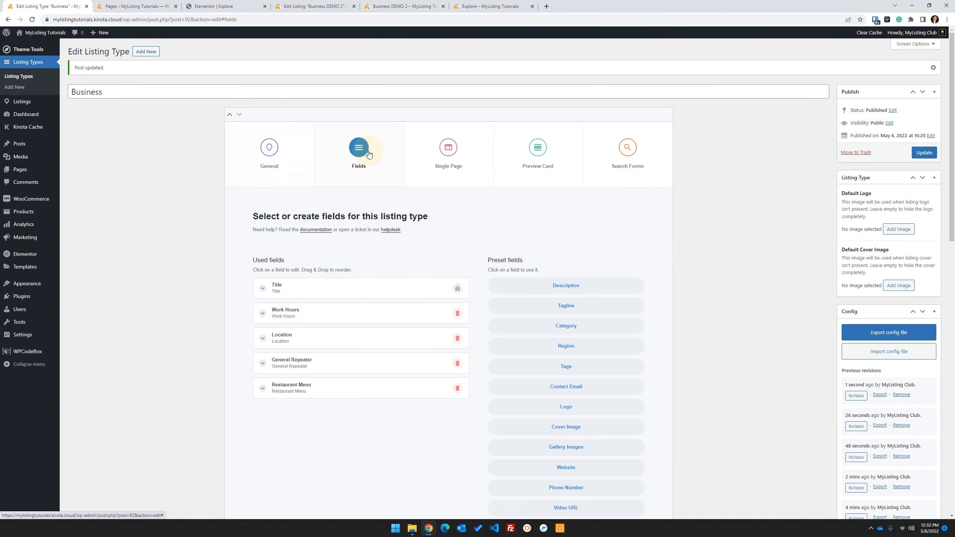
pyautogui.scroll(-5, 602, 395)
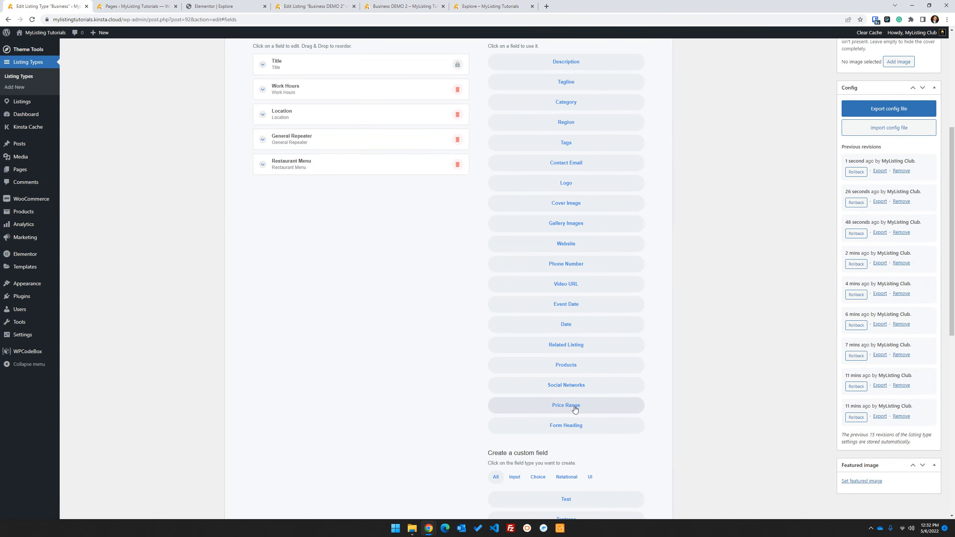
pyautogui.scroll(2, 575, 410)
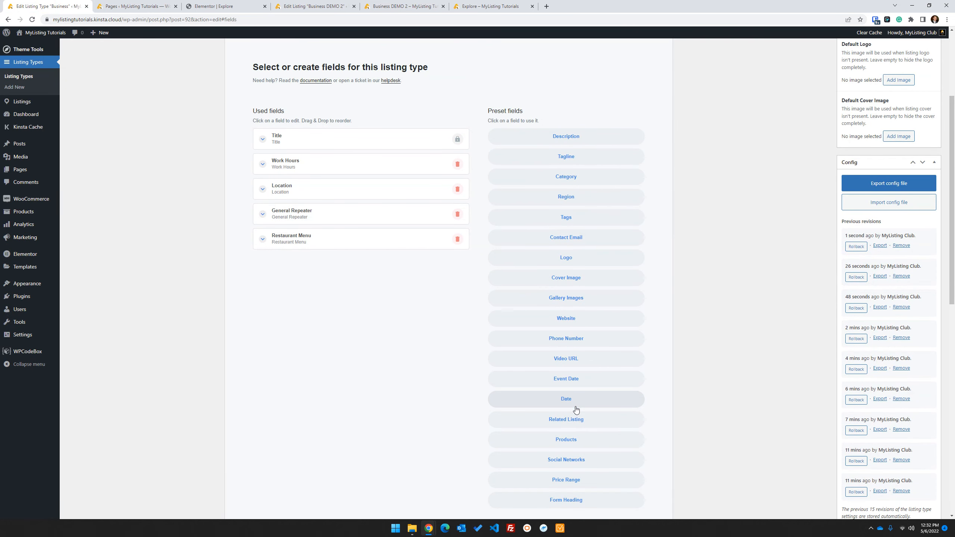
pyautogui.scroll(-1, 593, 394)
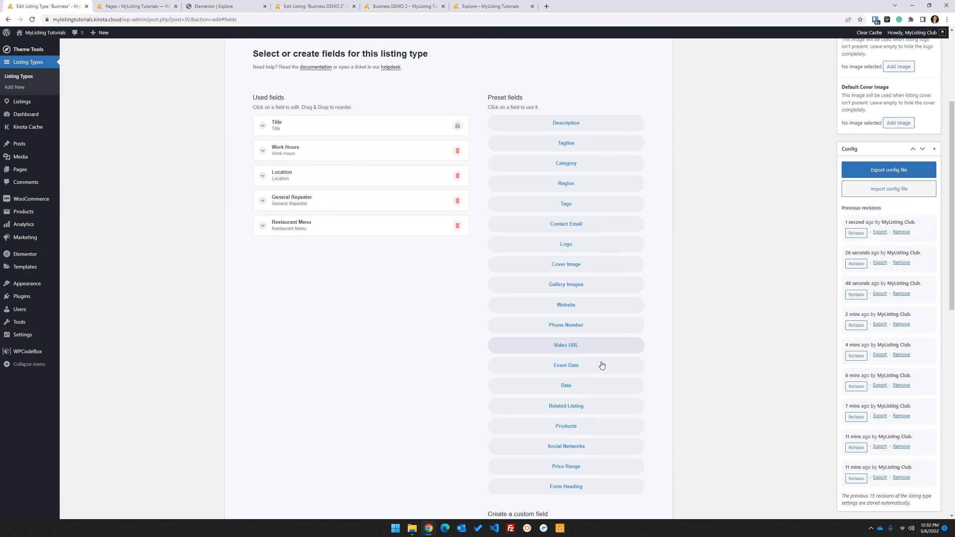
pyautogui.click(604, 382)
pyautogui.scroll(5, 350, 234)
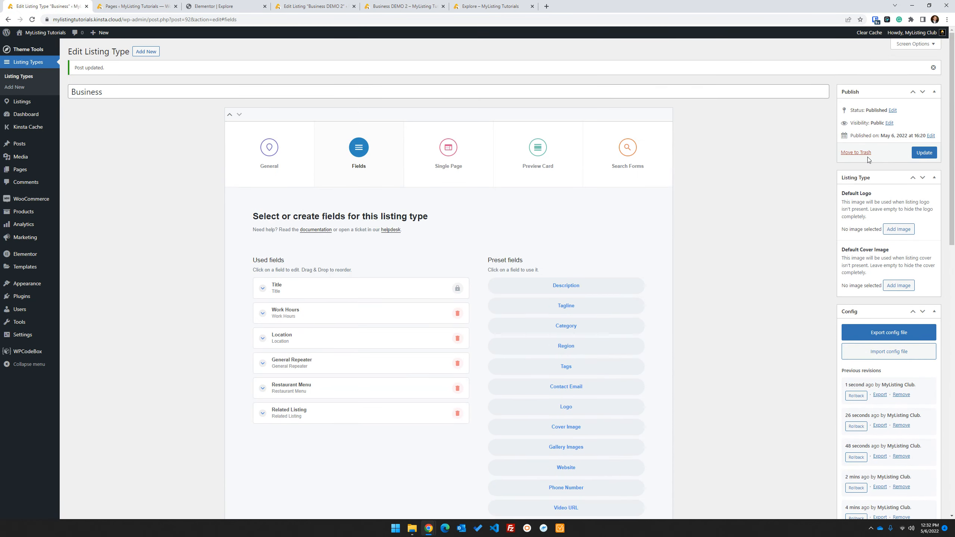
pyautogui.click(353, 413)
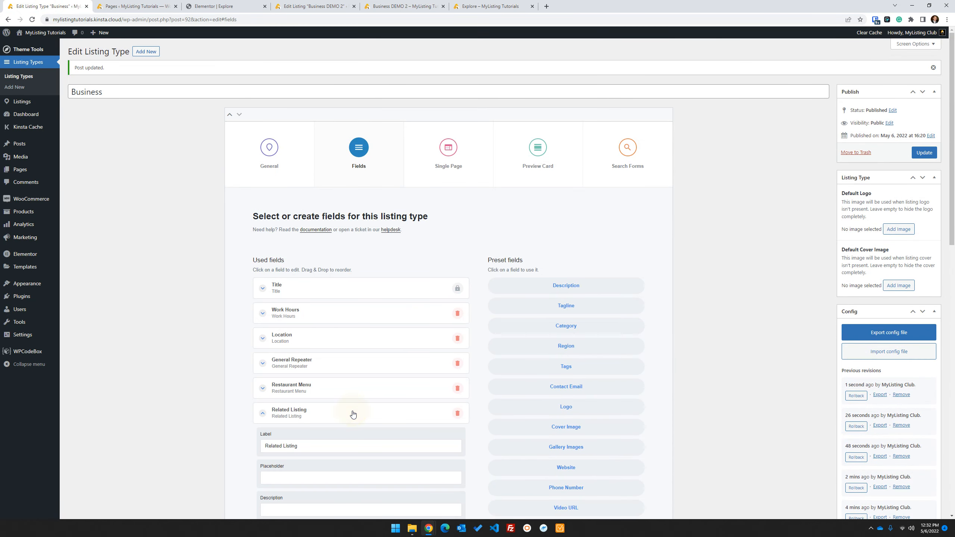
pyautogui.scroll(-5, 352, 413)
pyautogui.scroll(-1, 351, 412)
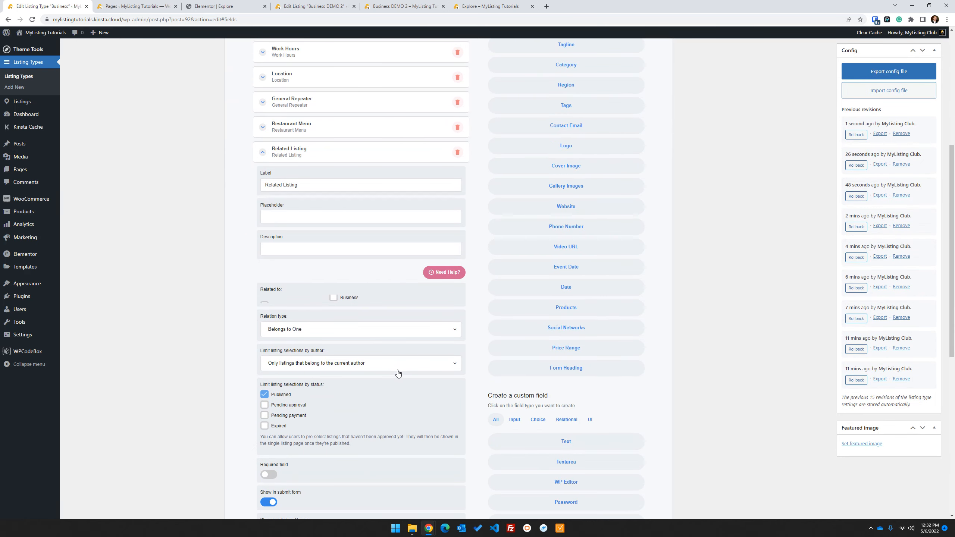
pyautogui.scroll(7, 398, 373)
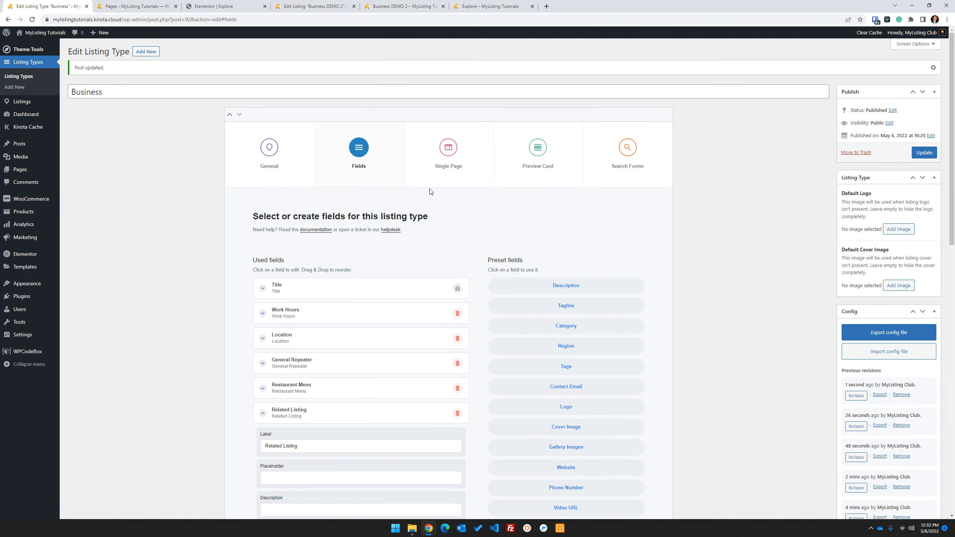
# Add the preset Related Listings tab to the single page content, label it Related Listings and update the listing type.
pyautogui.click(420, 158)
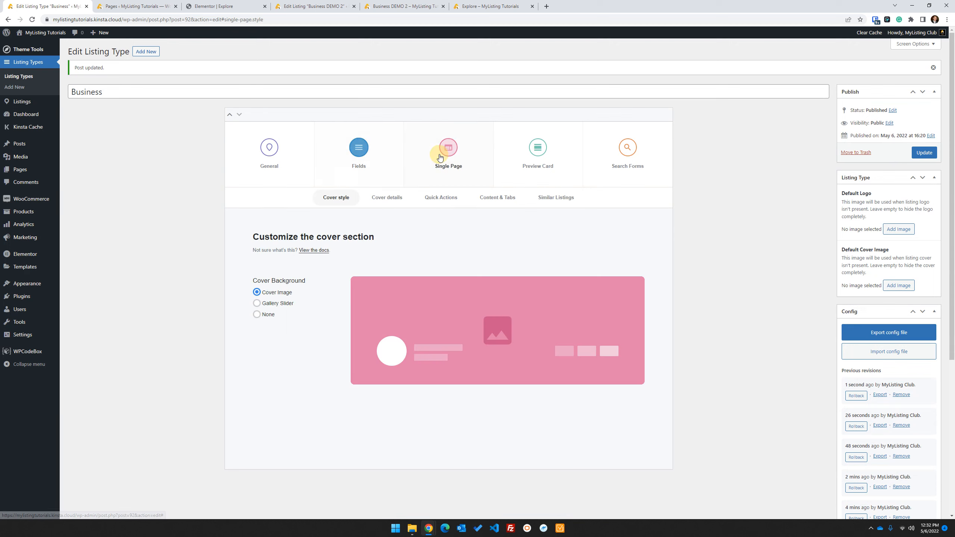
pyautogui.click(498, 198)
pyautogui.click(572, 347)
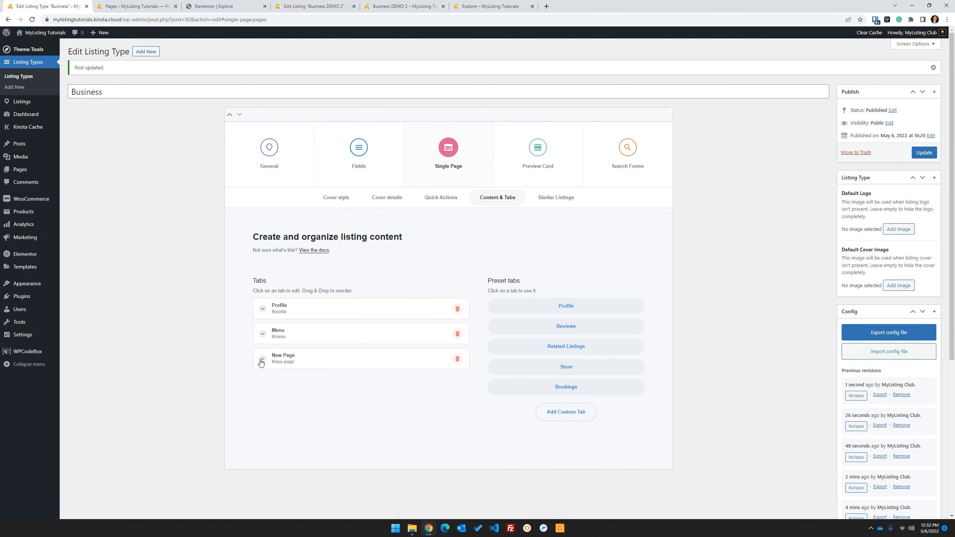
pyautogui.click(311, 357)
pyautogui.moveTo(336, 304); pyautogui.dragTo(154, 315)
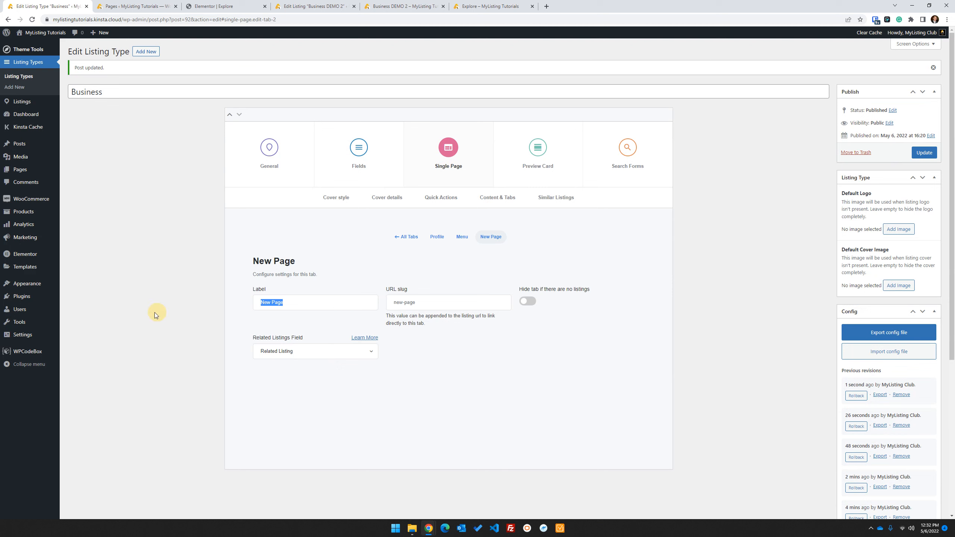
pyautogui.write('Relate')
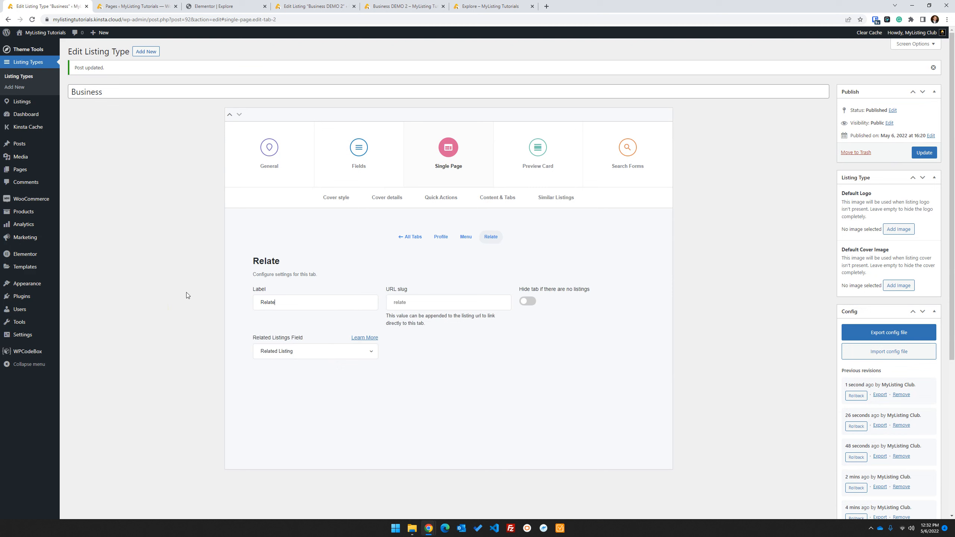
pyautogui.write('d Listings')
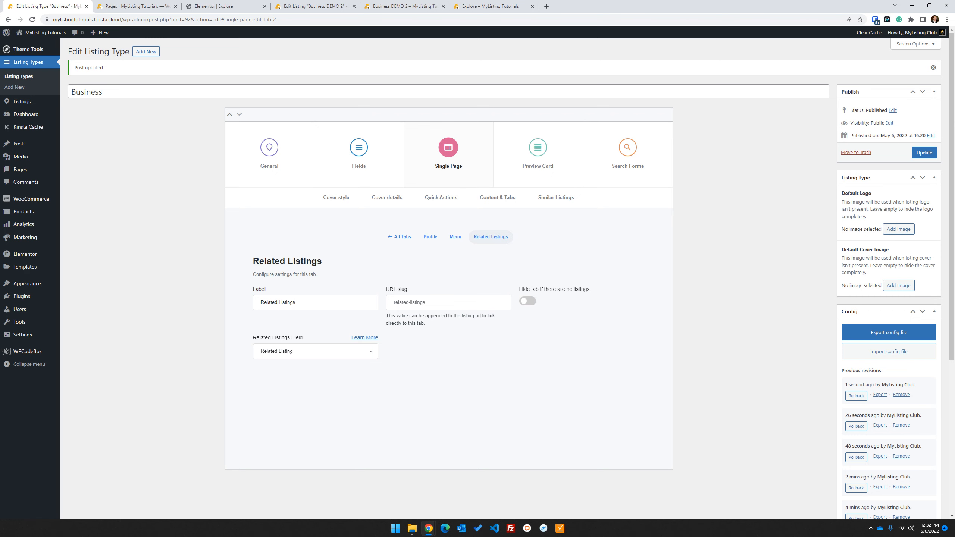
pyautogui.click(925, 153)
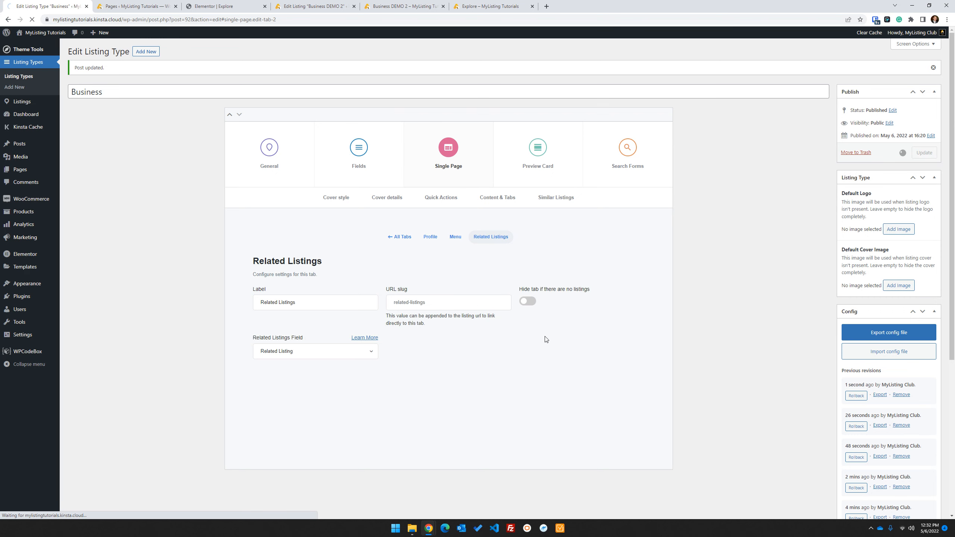
# Reload the Business DEMO 2 page and examine its Related Listings tab.
pyautogui.click(394, 3)
pyautogui.press('F5')
pyautogui.click(525, 169)
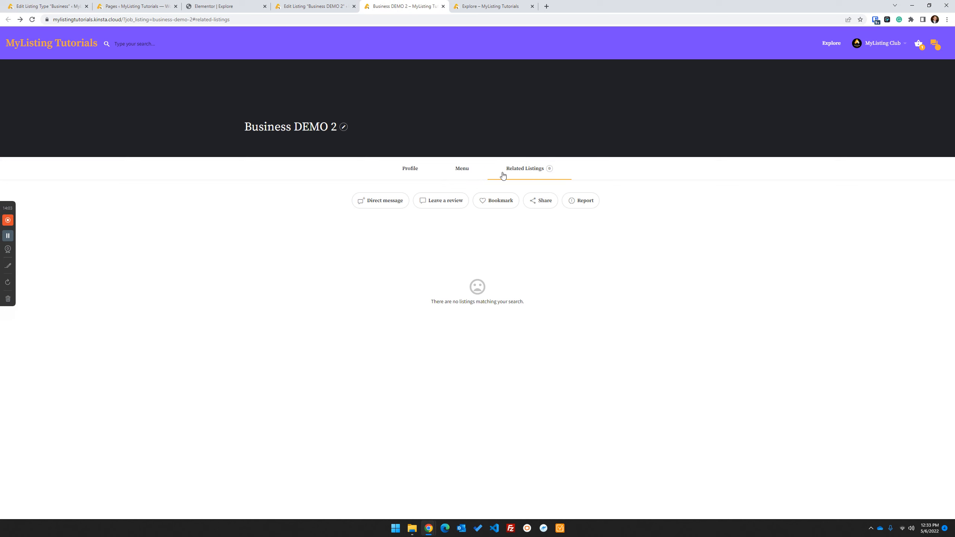
# Enable hiding the Related Listings tab if there are no listings and update the Business listing type.
pyautogui.click(286, 4)
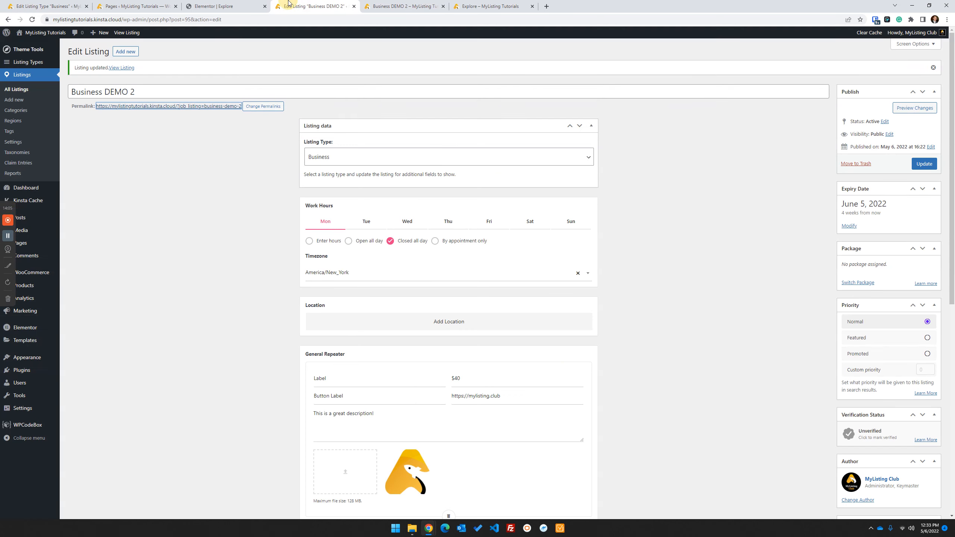
pyautogui.click(46, 6)
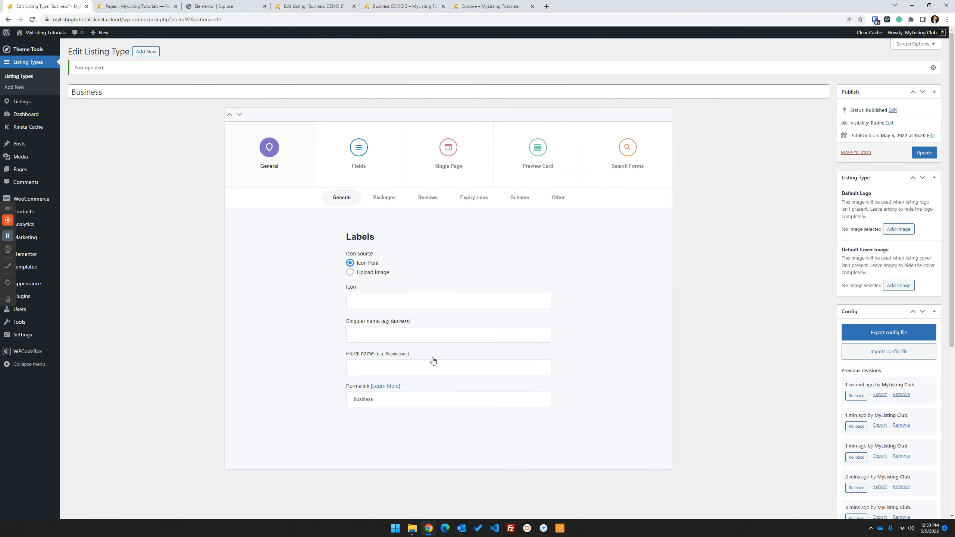
pyautogui.click(436, 162)
pyautogui.click(501, 199)
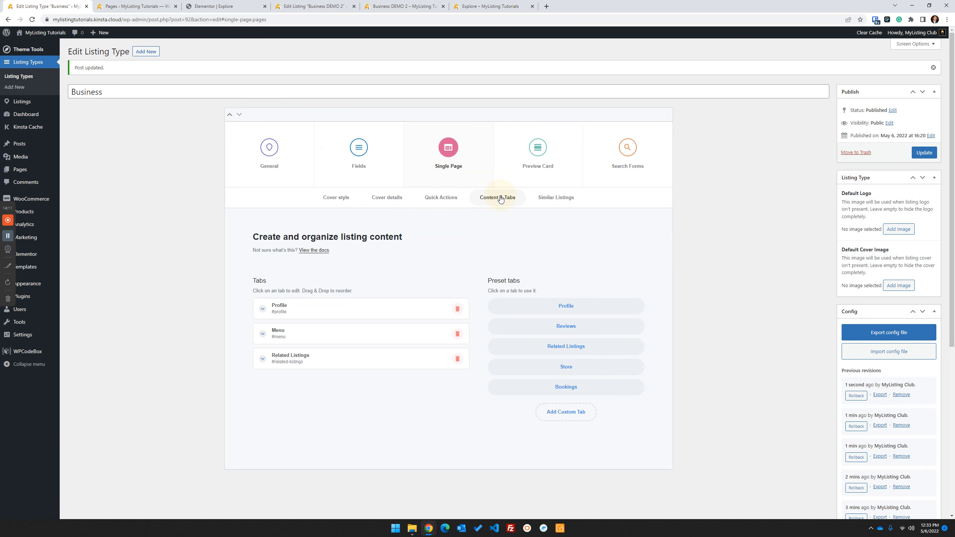
pyautogui.click(318, 360)
pyautogui.click(528, 303)
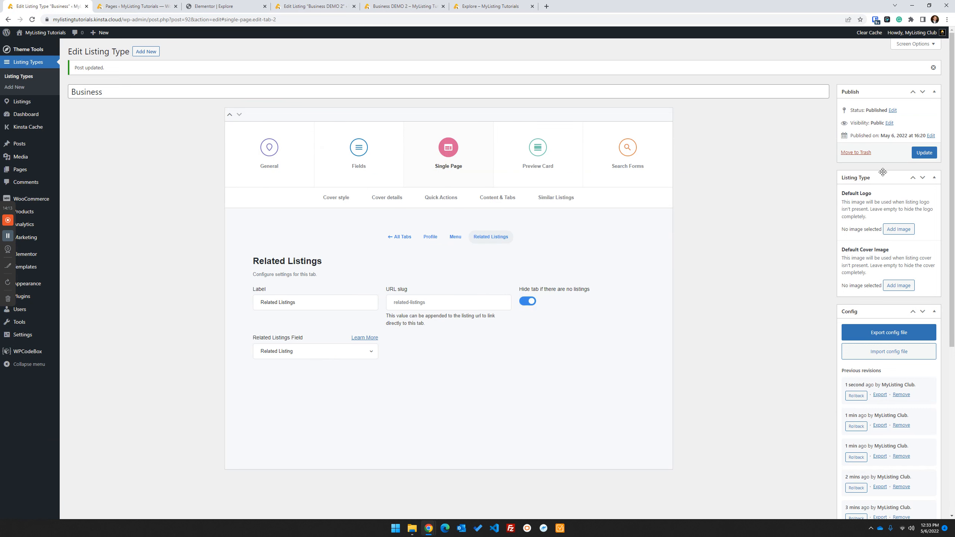
pyautogui.click(918, 157)
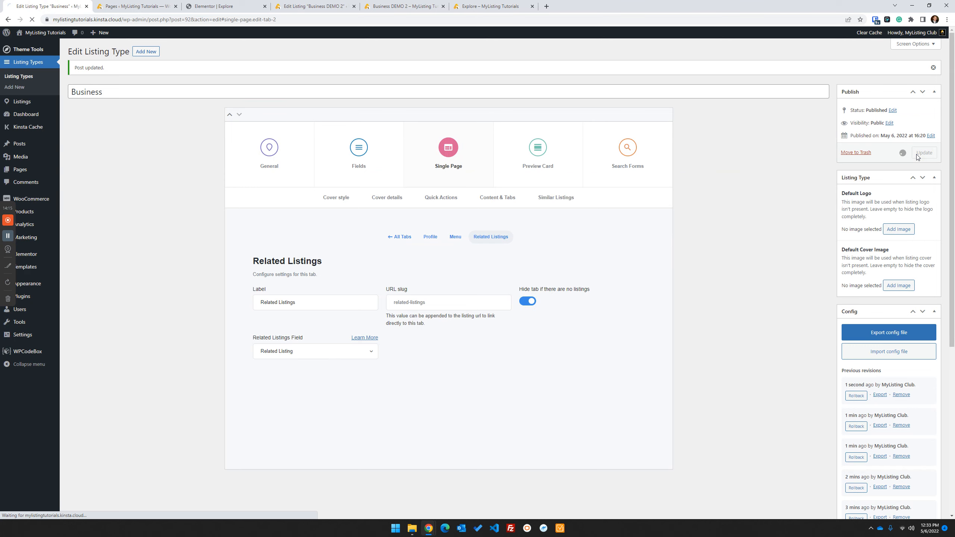
# Reload the Business DEMO 2 page and check which single page tabs are displayed.
pyautogui.click(489, 6)
pyautogui.click(403, 5)
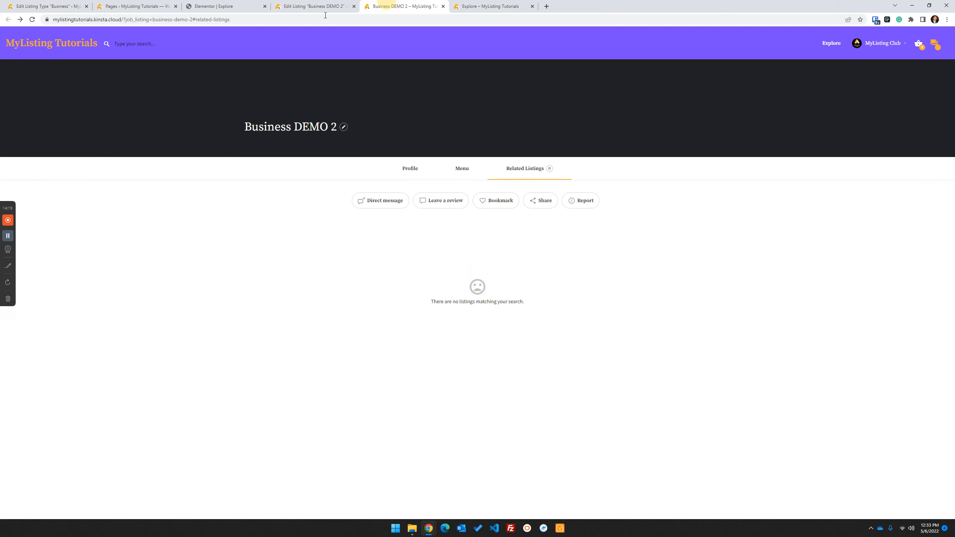
pyautogui.click(31, 22)
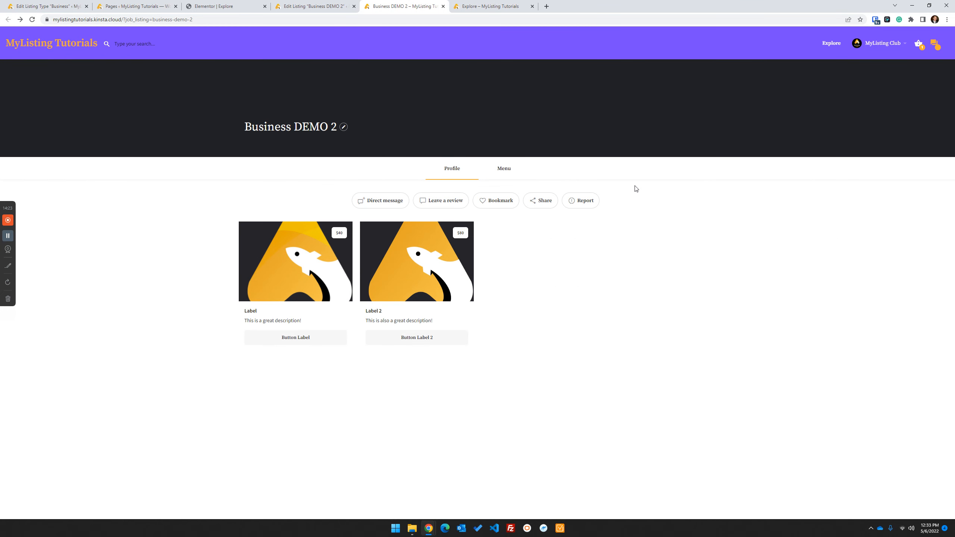
# Look through the Business DEMO 2 edit form for the Related Listing field.
pyautogui.click(300, 6)
pyautogui.scroll(-4, 256, 299)
pyautogui.scroll(4, 256, 302)
pyautogui.scroll(-6, 260, 322)
pyautogui.scroll(-3, 260, 326)
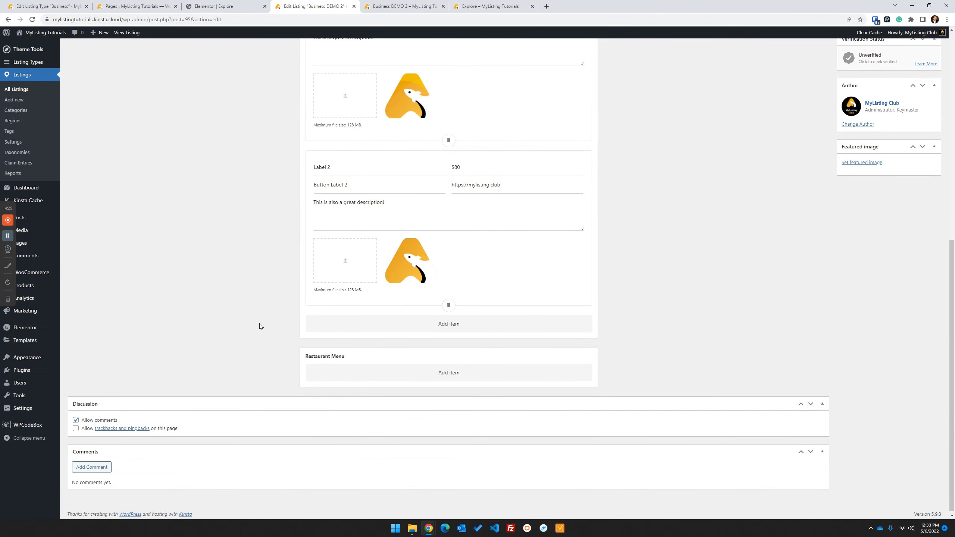
# Select Business DEMO in the Related Listing field of Business DEMO 2 and update the listing.
pyautogui.scroll(-1, 177, 305)
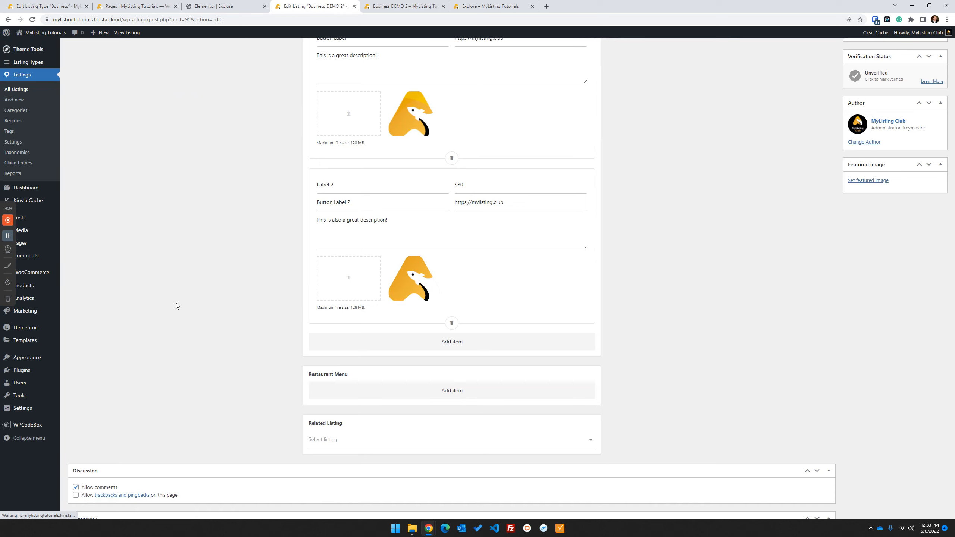
pyautogui.click(344, 444)
pyautogui.click(344, 462)
pyautogui.scroll(8, 250, 333)
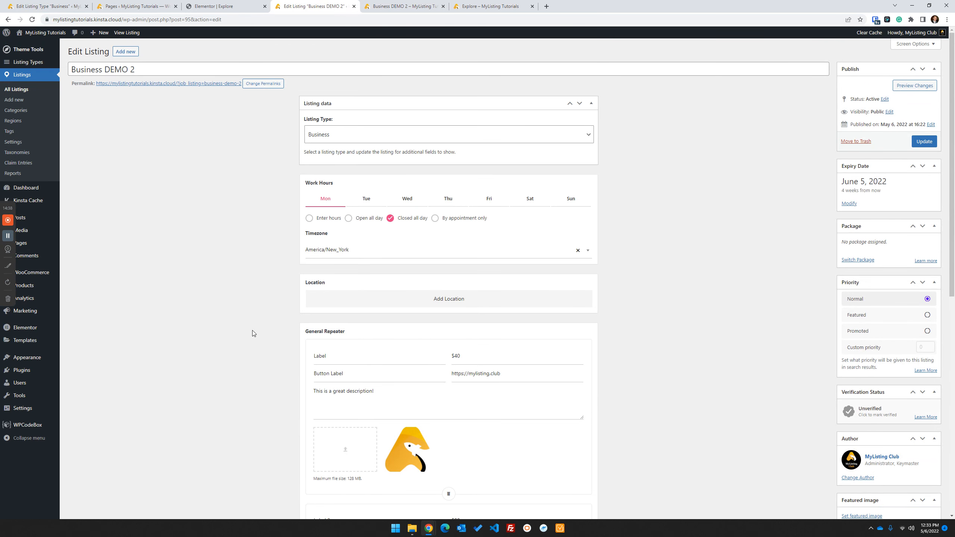
pyautogui.click(925, 141)
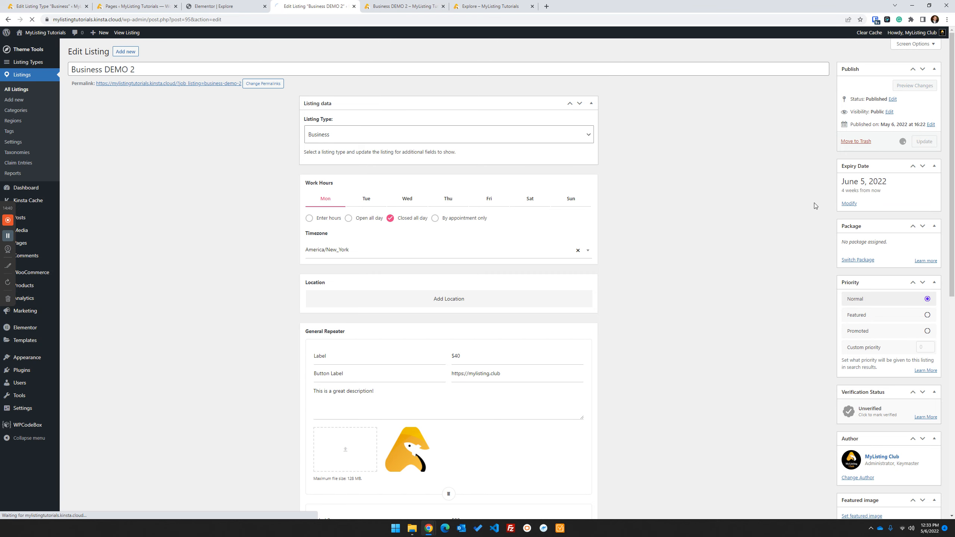
# Reload the Business DEMO 2 page and view its Related Listings tab.
pyautogui.click(393, 3)
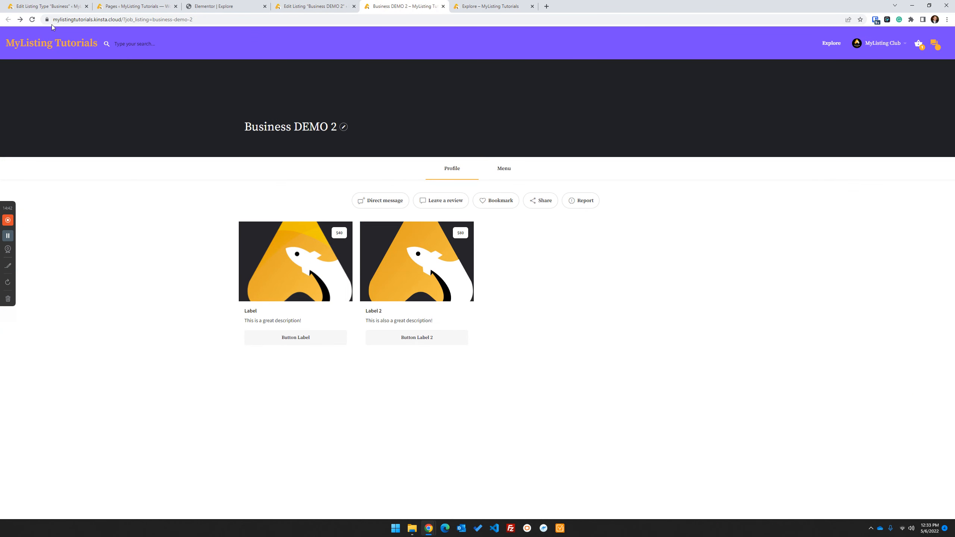
pyautogui.click(32, 20)
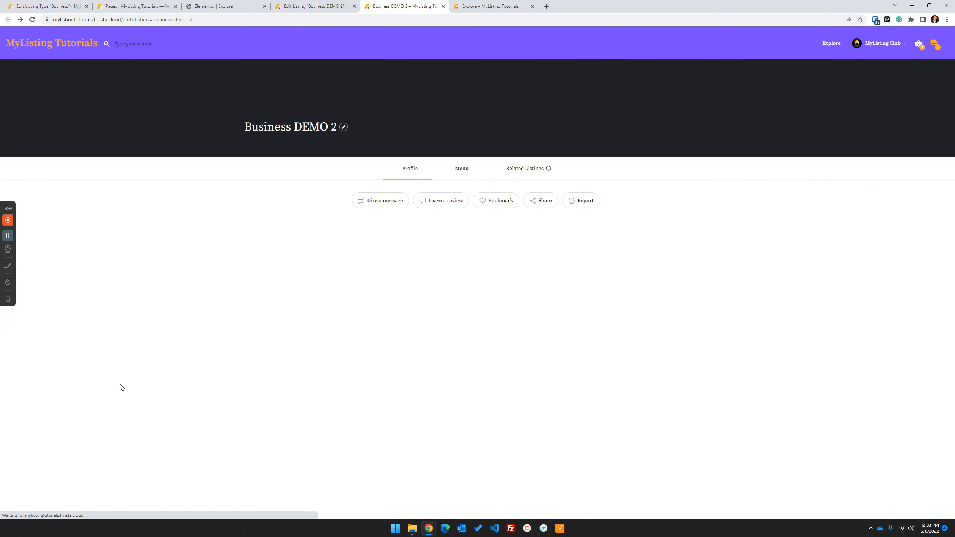
pyautogui.click(535, 173)
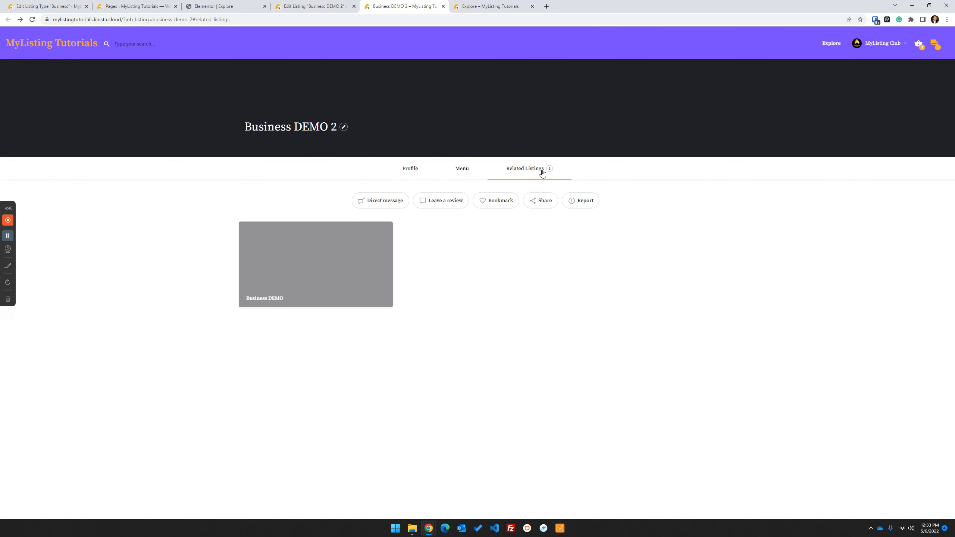
# Open WPCodeBox from the site admin in a new browser tab and make it the first tab.
pyautogui.click(43, 6)
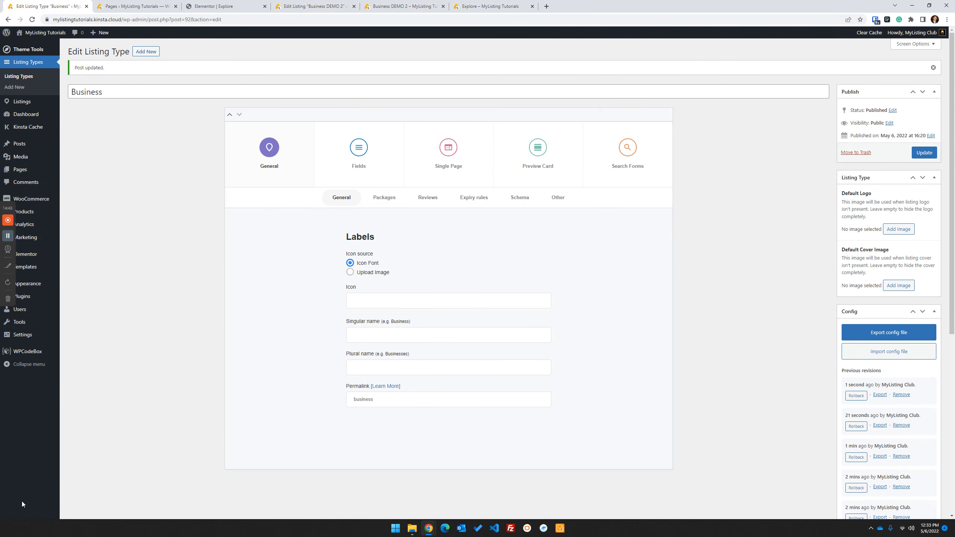
pyautogui.rightClick(29, 356)
pyautogui.click(42, 359)
pyautogui.moveTo(146, 6); pyautogui.dragTo(59, 2)
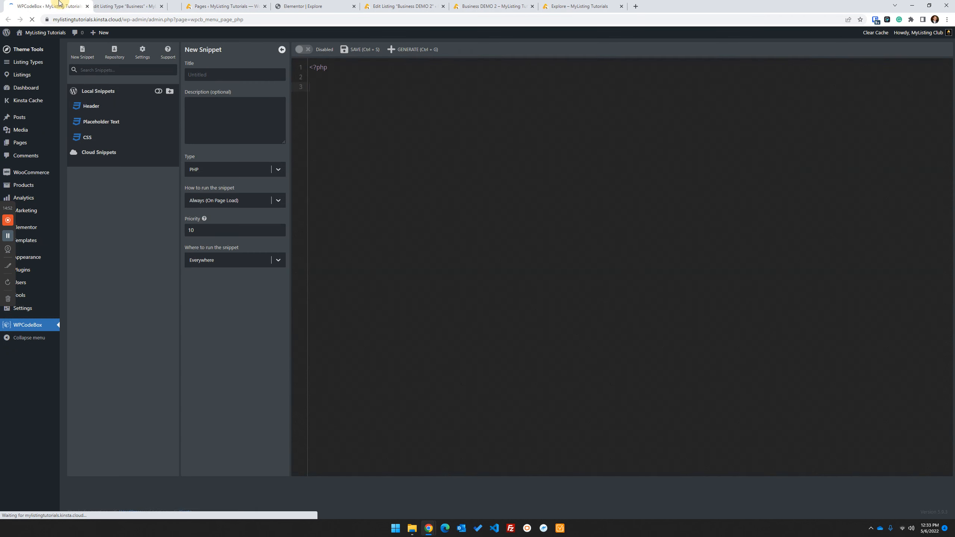
# Search the cloud snippets for "hide" and preview the "ML - Hide Related Listings Tab If Empty" snippet.
pyautogui.click(114, 156)
pyautogui.scroll(-1, 109, 317)
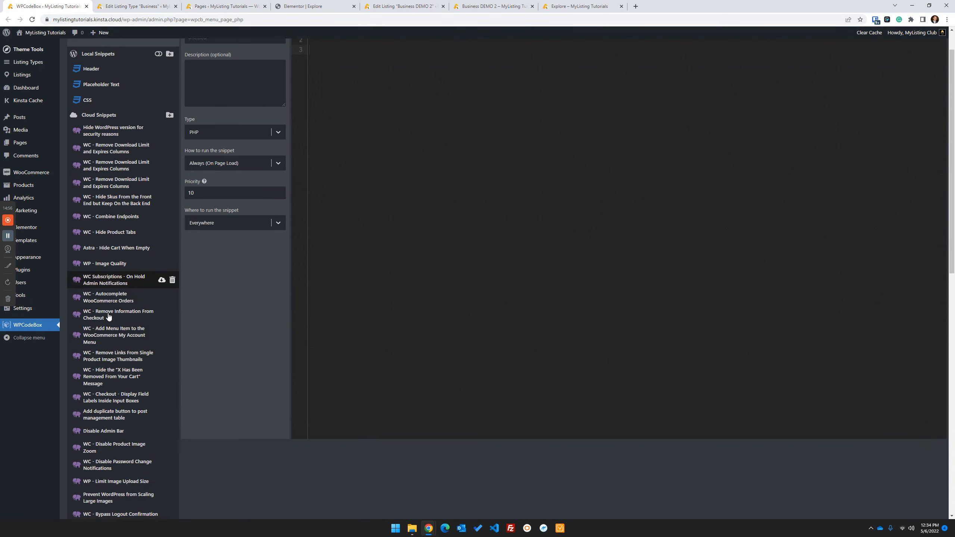
pyautogui.scroll(-2, 108, 316)
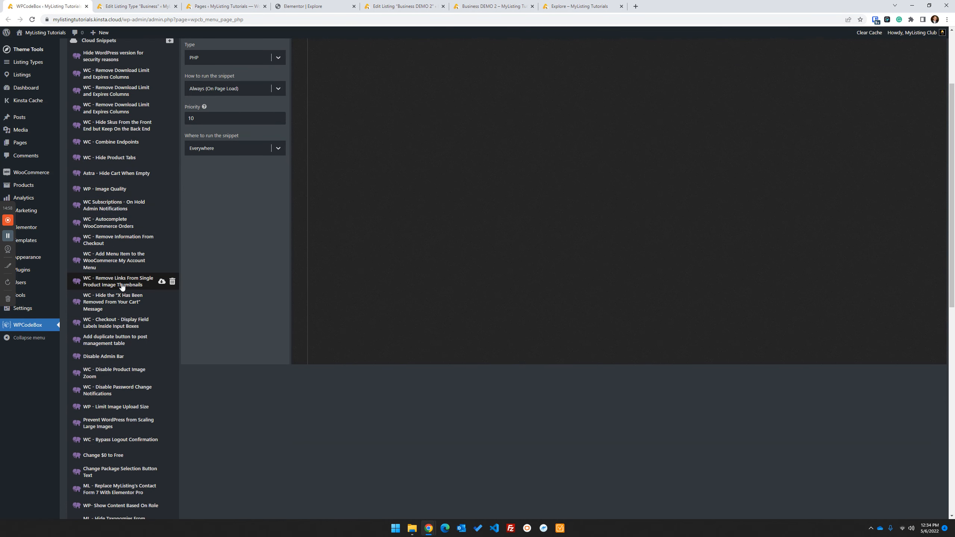
pyautogui.scroll(3, 101, 49)
pyautogui.click(105, 69)
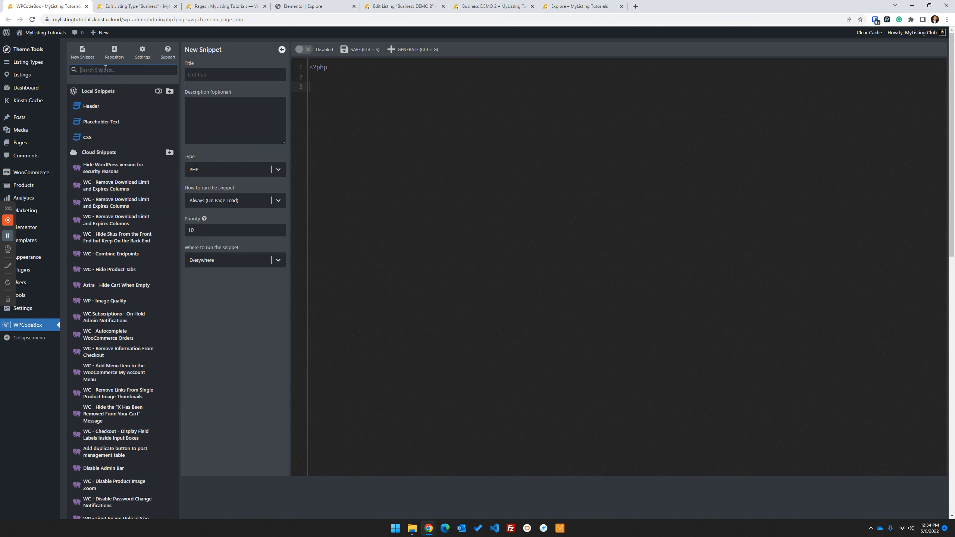
pyautogui.write('hide')
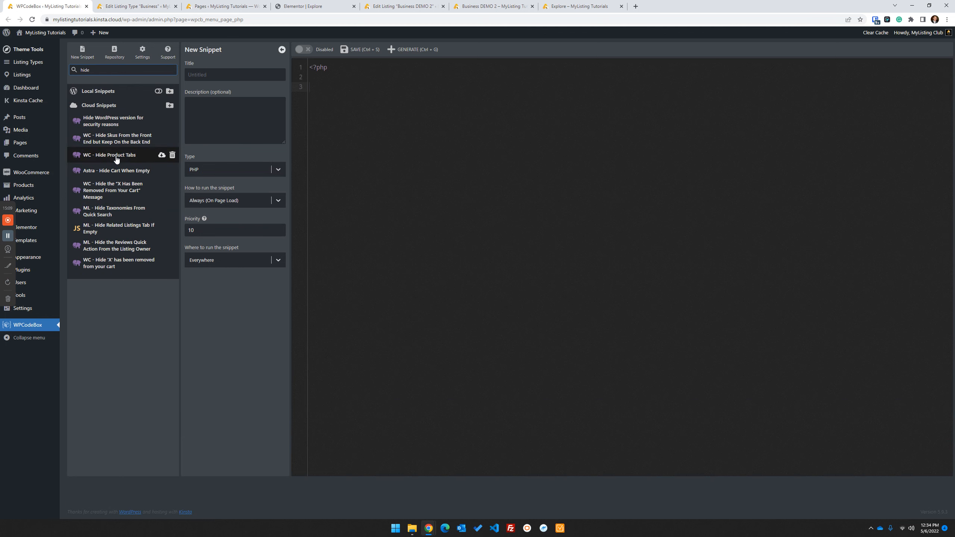
pyautogui.click(131, 231)
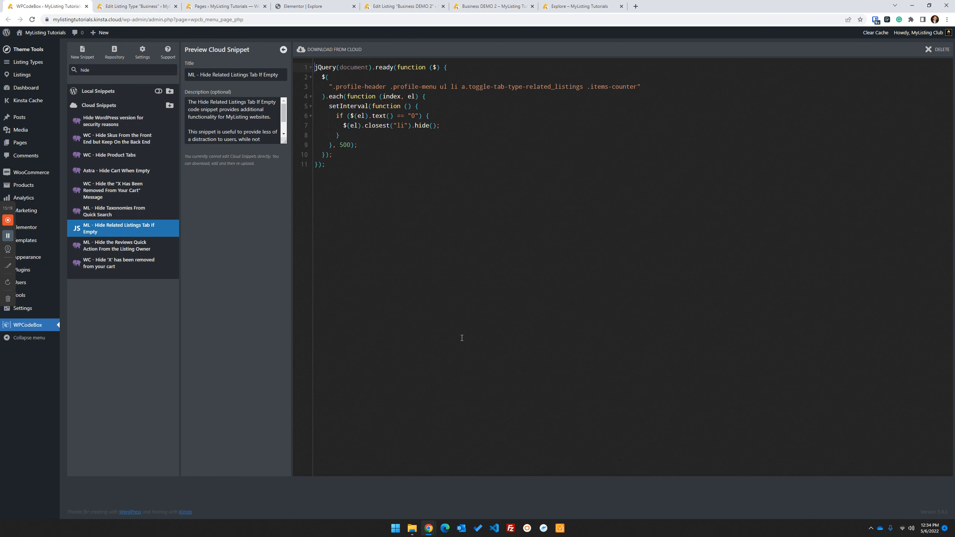
# Return to the Business DEMO 2 page and look at its related listing card.
pyautogui.click(411, 6)
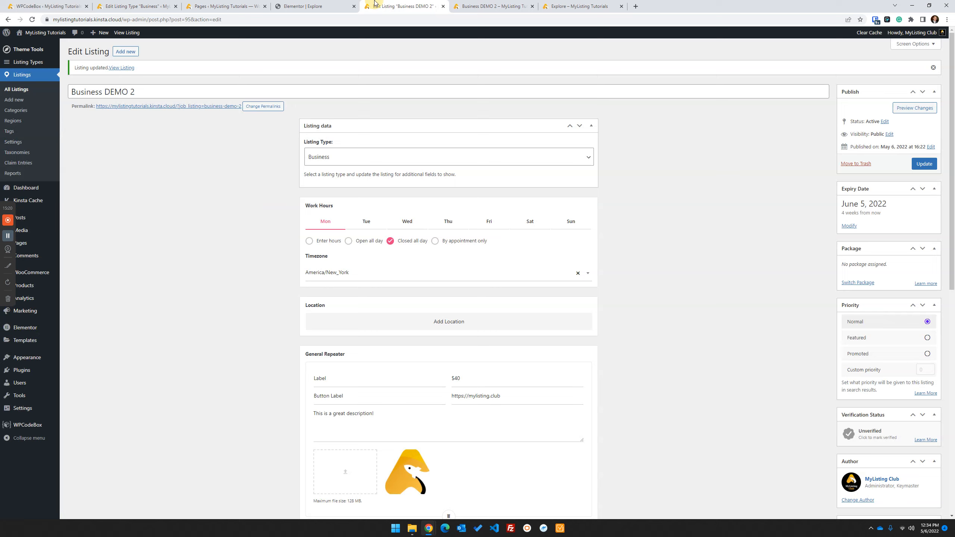
pyautogui.click(557, 5)
pyautogui.click(491, 6)
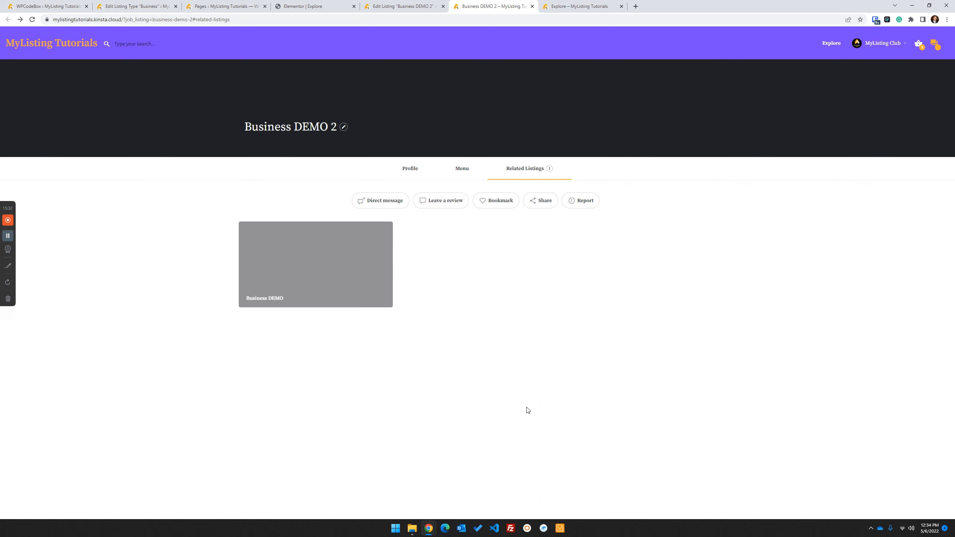
# Open the Quick View settings of the Business listing type and review the available taxonomy options.
pyautogui.click(129, 7)
pyautogui.click(537, 147)
pyautogui.click(476, 198)
pyautogui.scroll(-2, 452, 264)
pyautogui.click(290, 298)
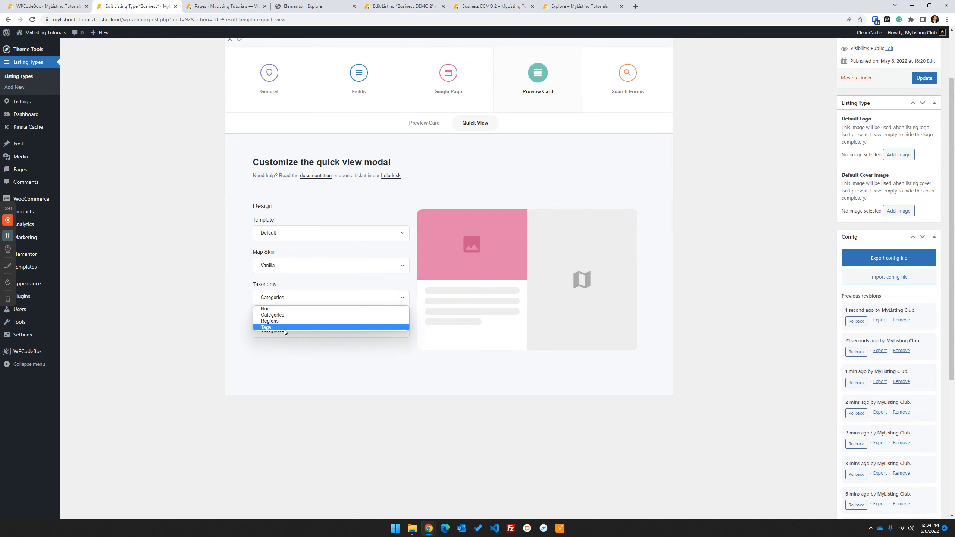
pyautogui.click(285, 300)
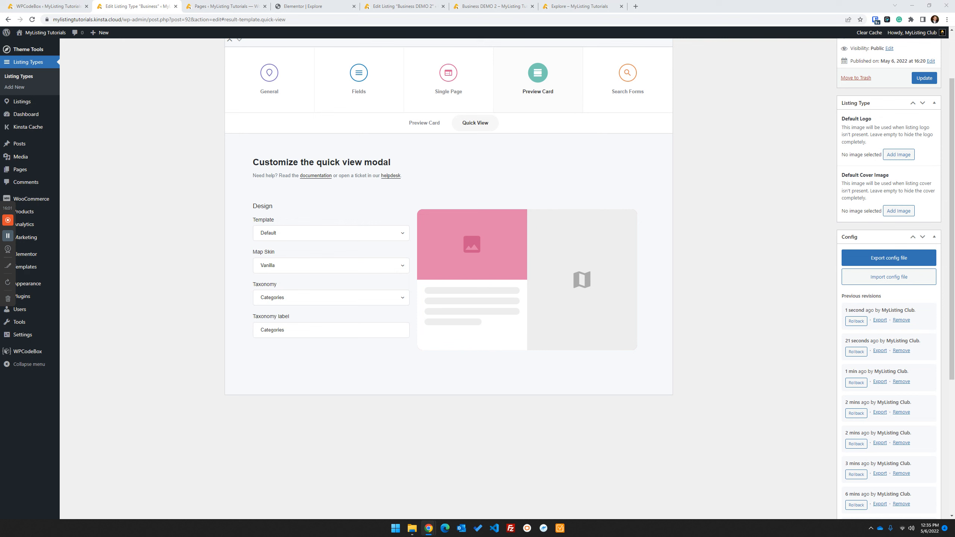
# Set the quick view taxonomy to Categories and update the Business listing type.
pyautogui.click(285, 298)
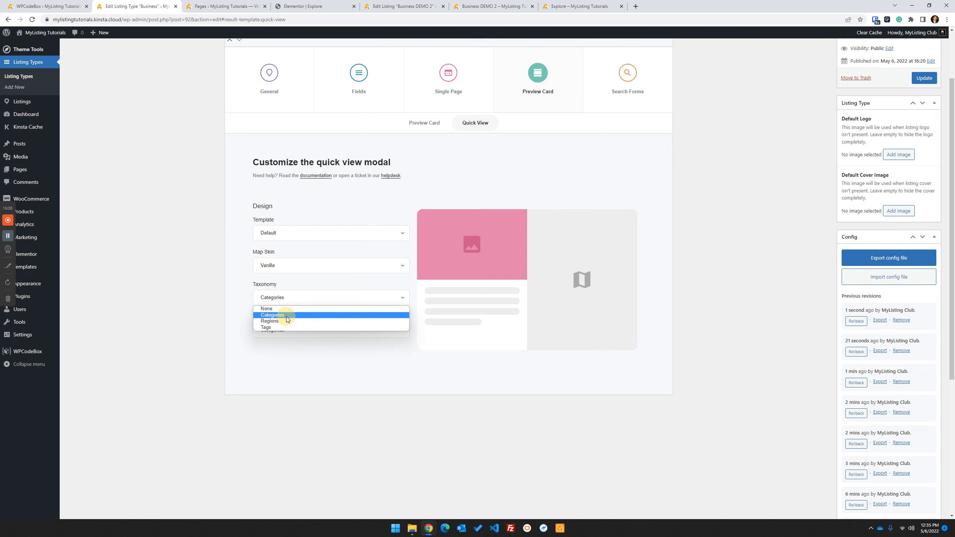
pyautogui.click(287, 316)
pyautogui.click(294, 330)
pyautogui.doubleClick(294, 329)
pyautogui.scroll(2, 545, 132)
pyautogui.click(925, 153)
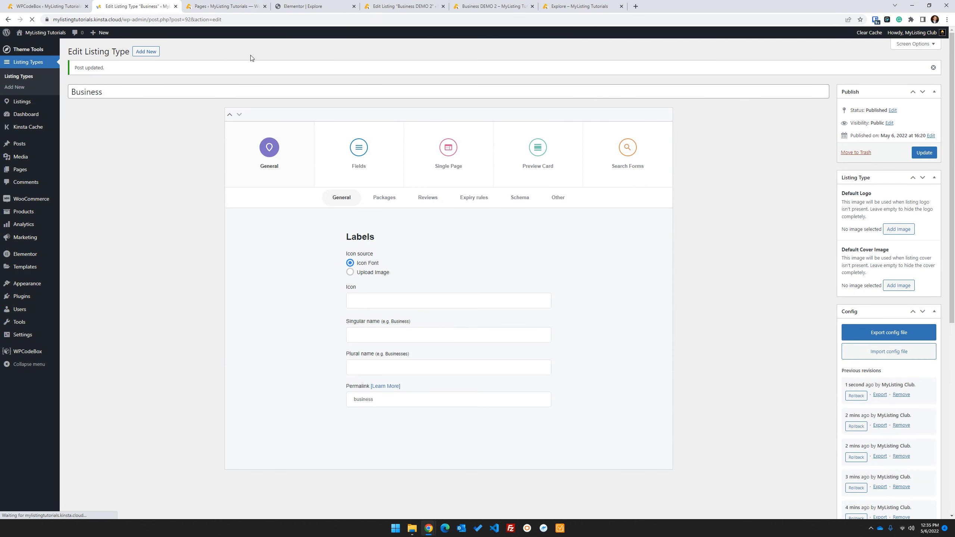
# Check the listing cards on the Business DEMO 2 page and the Explore page.
pyautogui.click(414, 6)
pyautogui.click(491, 6)
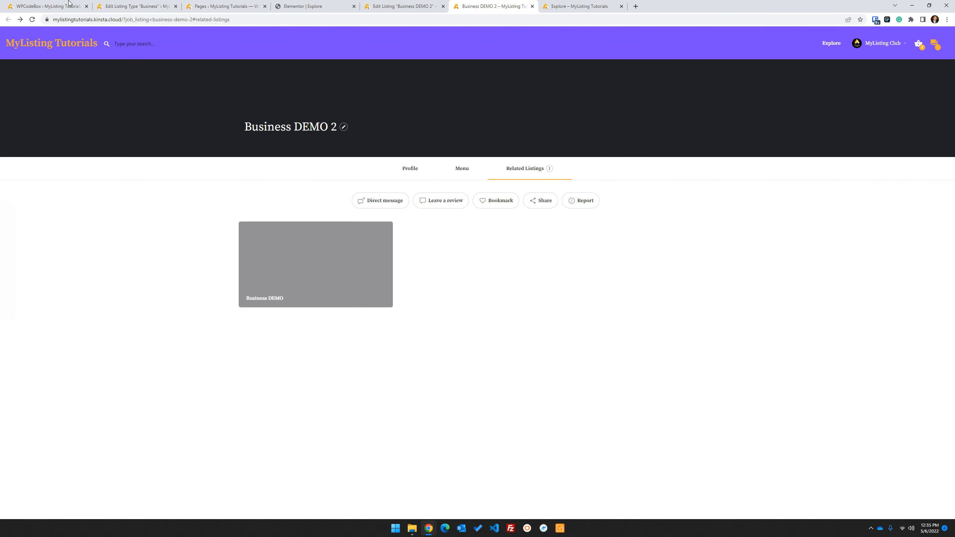
pyautogui.hotkey('ctrl', 'Tab')
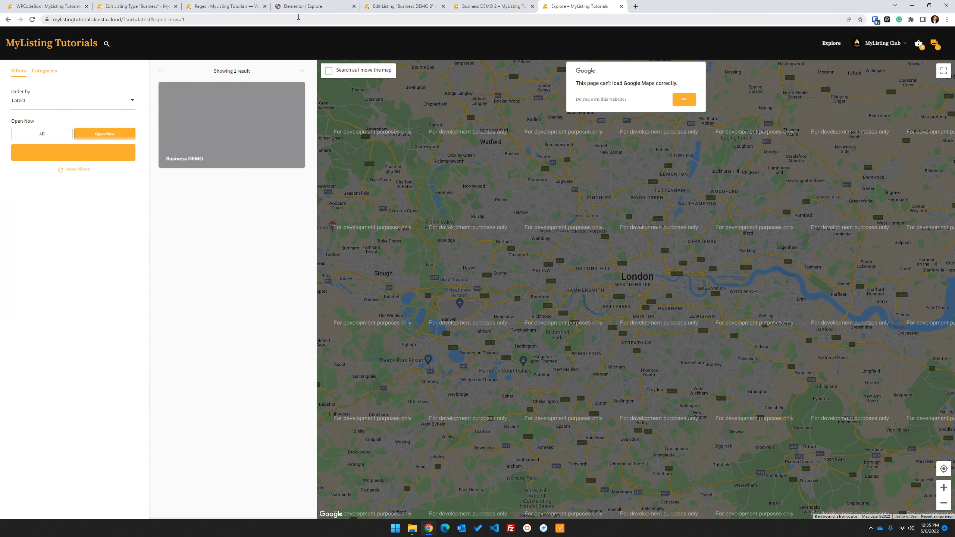
# Look through the Preview Card and Quick View settings of the Business listing type.
pyautogui.click(125, 3)
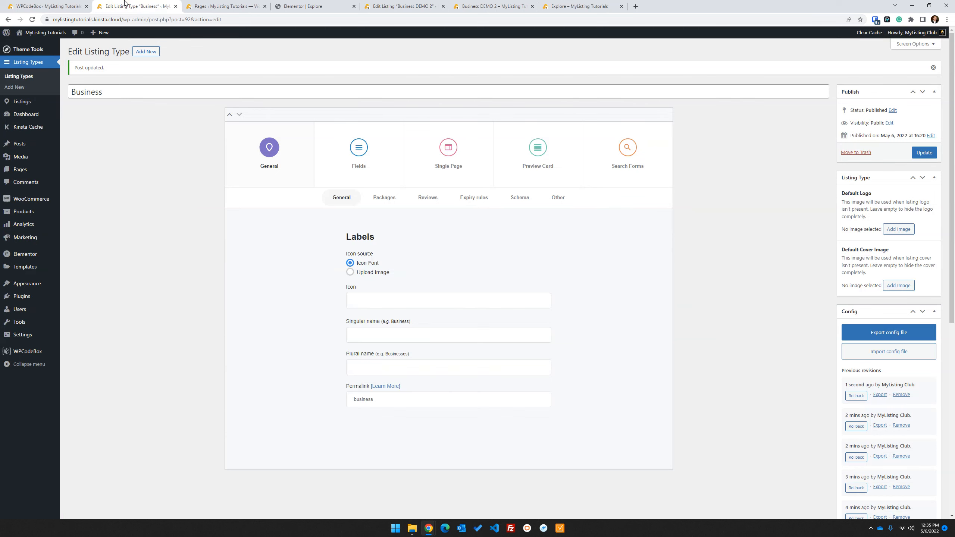
pyautogui.click(553, 152)
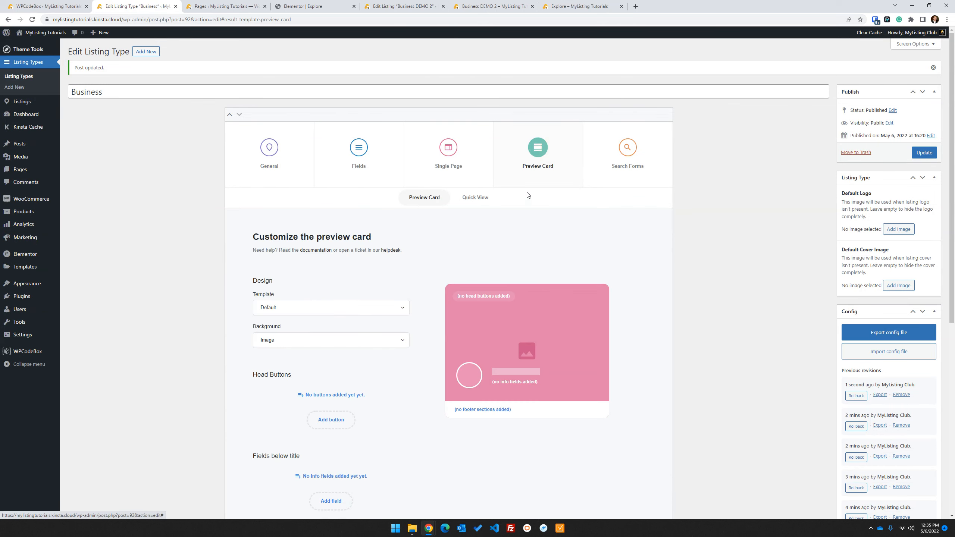
pyautogui.click(482, 205)
pyautogui.click(427, 200)
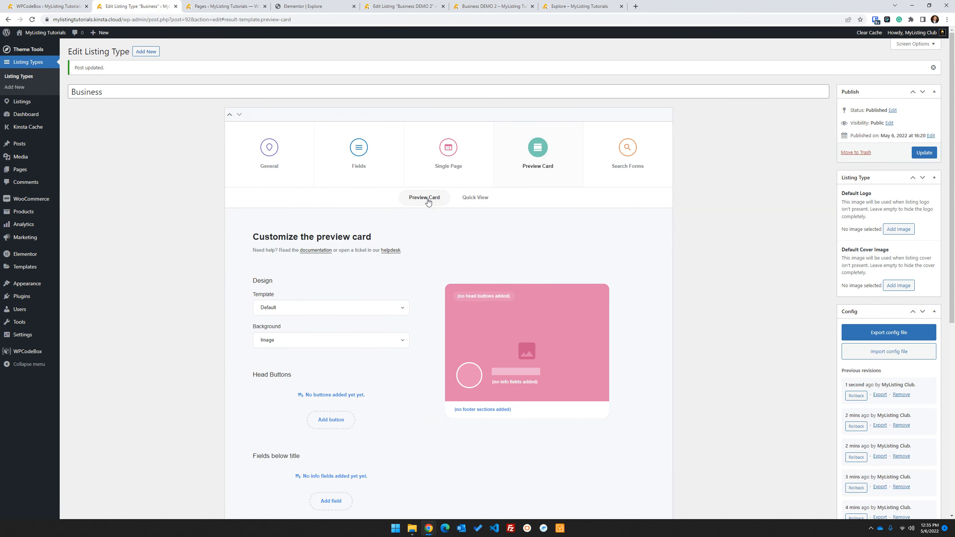
pyautogui.scroll(-5, 427, 201)
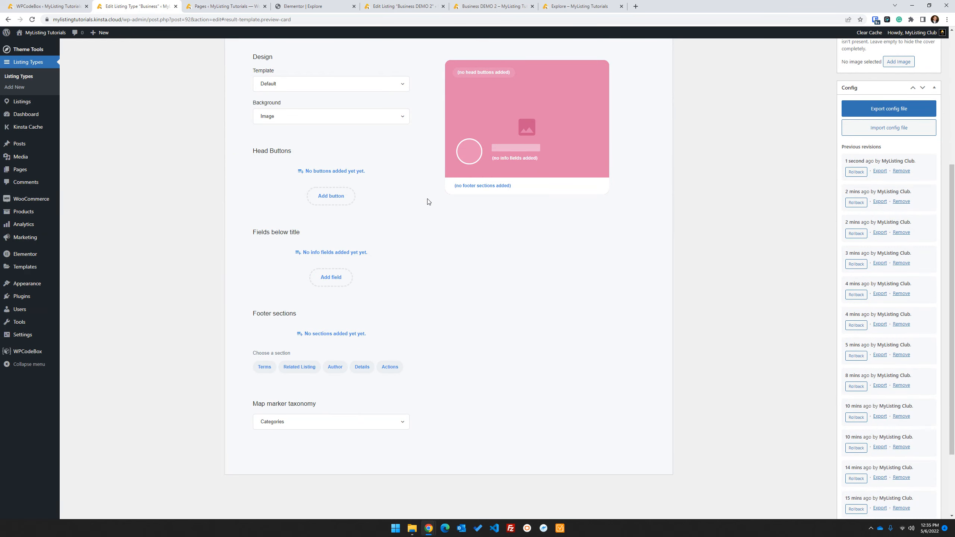
pyautogui.scroll(5, 427, 201)
pyautogui.click(472, 164)
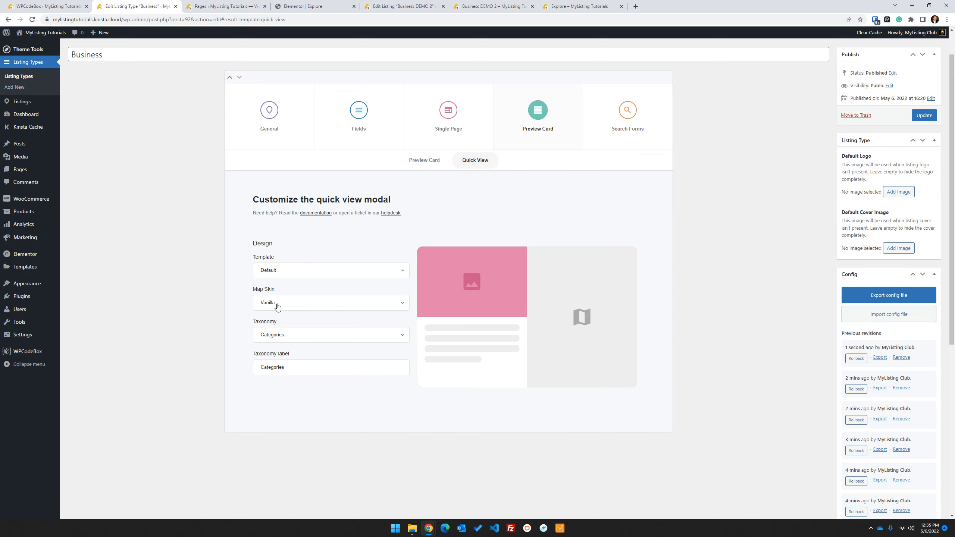
pyautogui.scroll(1, 414, 271)
# Review the map marker taxonomy options and add an Actions footer section to the preview card with the Quick View and Bookmark buttons enabled.
pyautogui.click(412, 198)
pyautogui.scroll(-6, 442, 401)
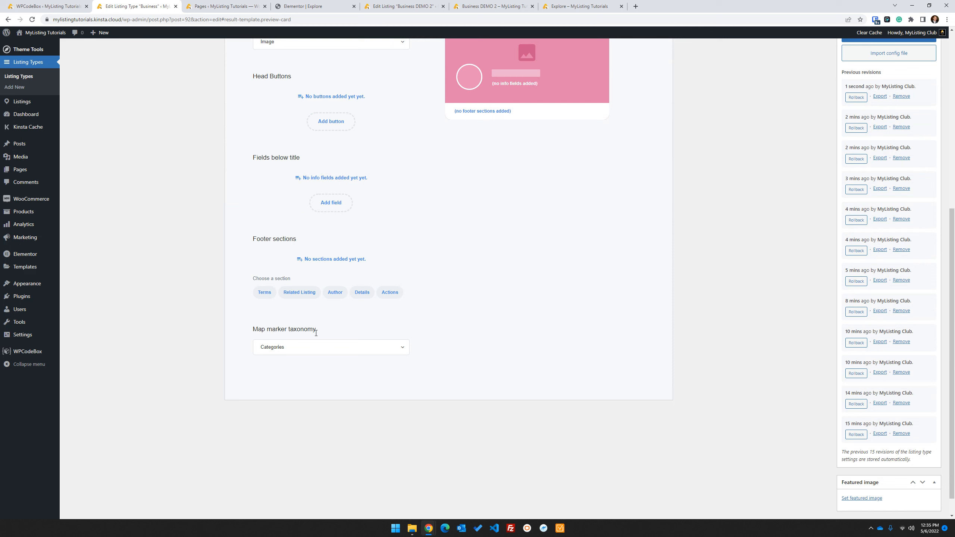
pyautogui.click(316, 347)
pyautogui.click(316, 348)
pyautogui.click(390, 292)
pyautogui.click(280, 301)
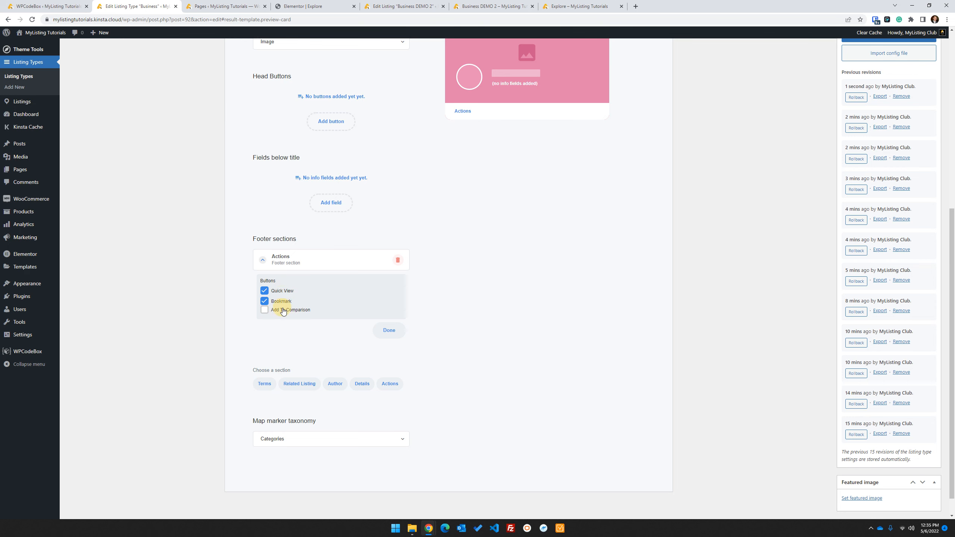
# Save the Business listing type and check the quick view of Business DEMO 2 on the reloaded Explore page.
pyautogui.scroll(8, 577, 367)
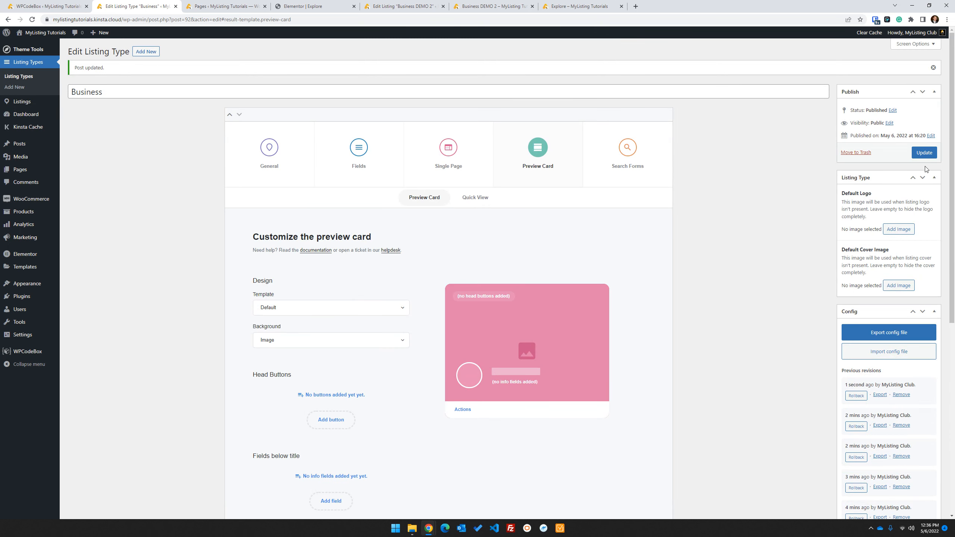
pyautogui.click(924, 153)
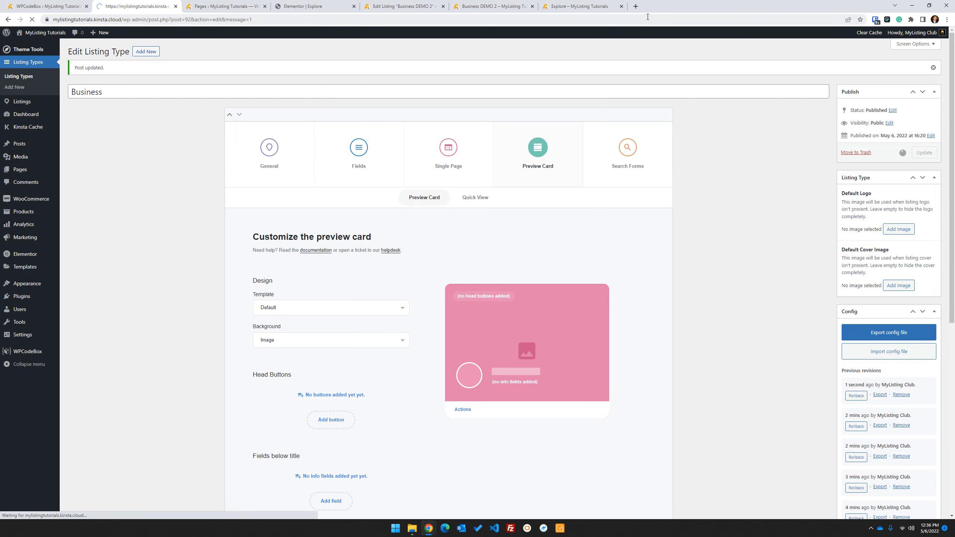
pyautogui.click(579, 6)
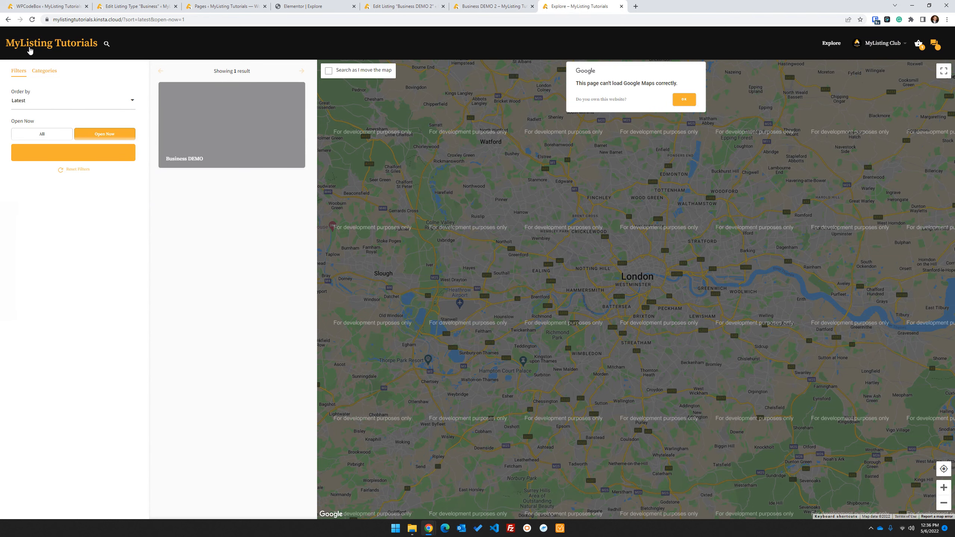
pyautogui.click(32, 19)
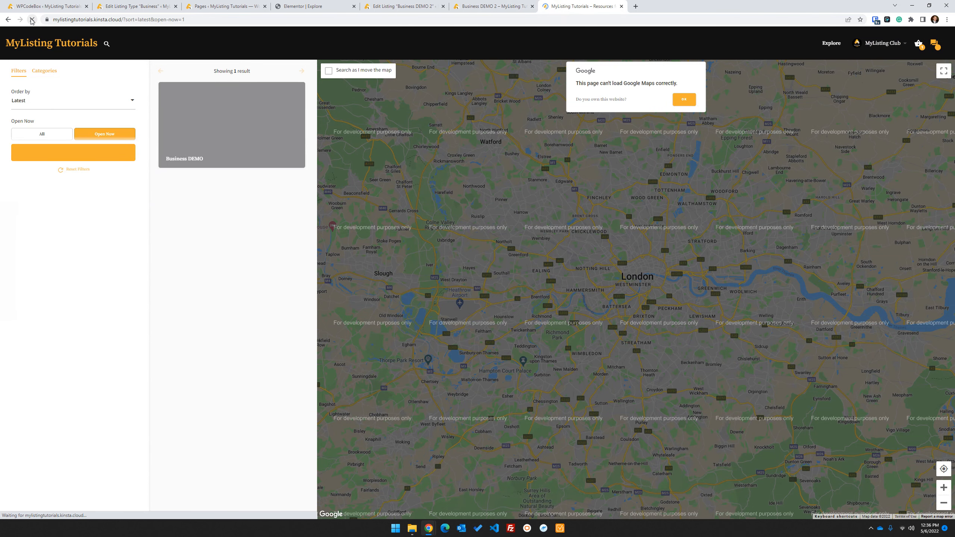
pyautogui.click(827, 44)
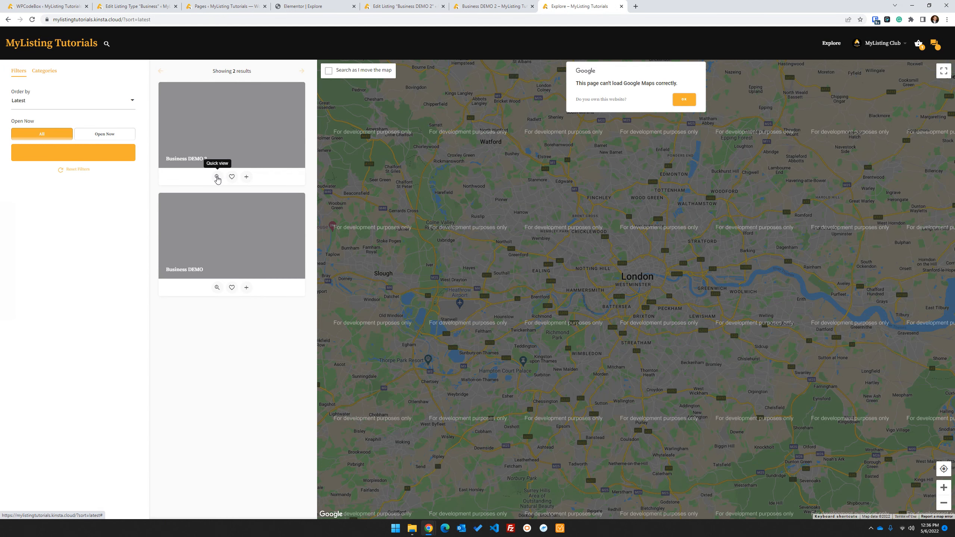
pyautogui.click(217, 177)
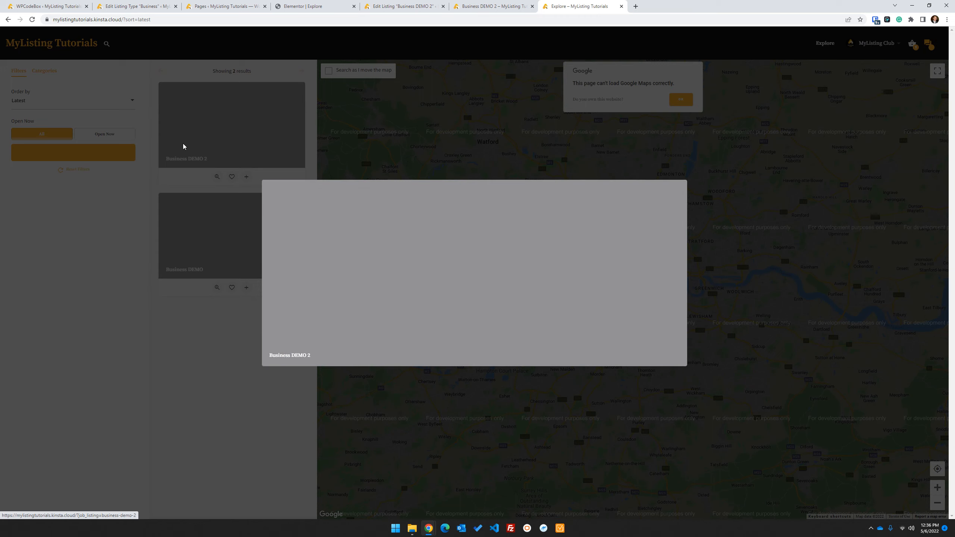
# Add the preset Category field to the Business listing type and save the listing type.
pyautogui.click(409, 6)
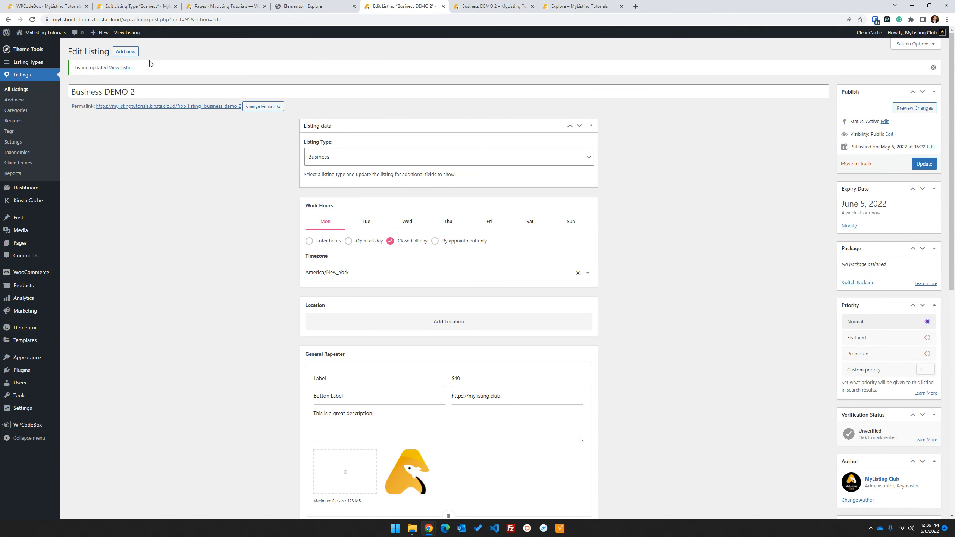
pyautogui.click(155, 6)
pyautogui.click(360, 152)
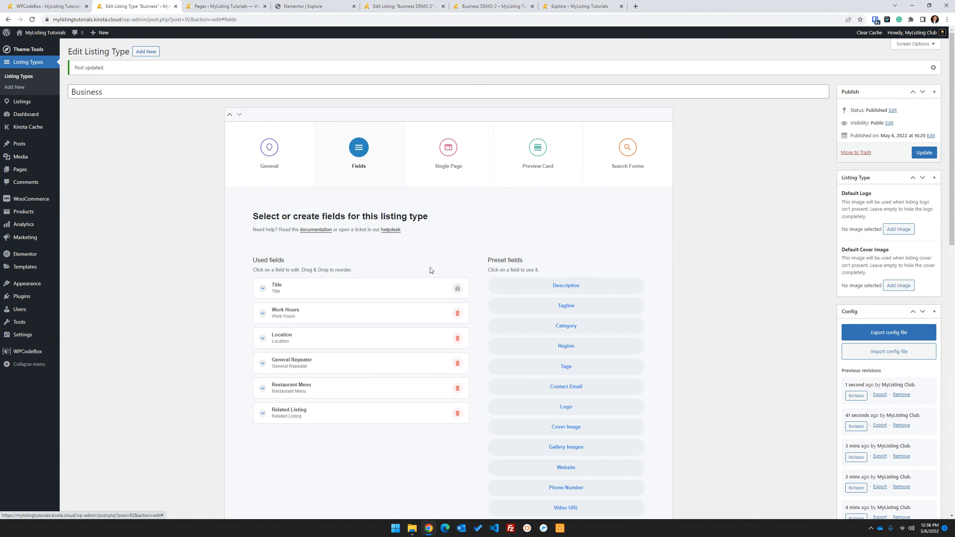
pyautogui.click(599, 326)
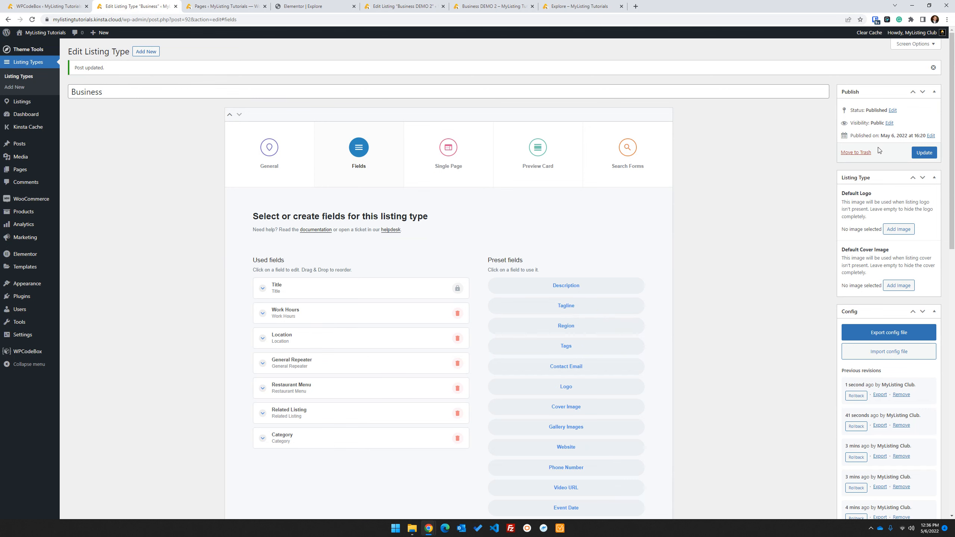
pyautogui.click(922, 154)
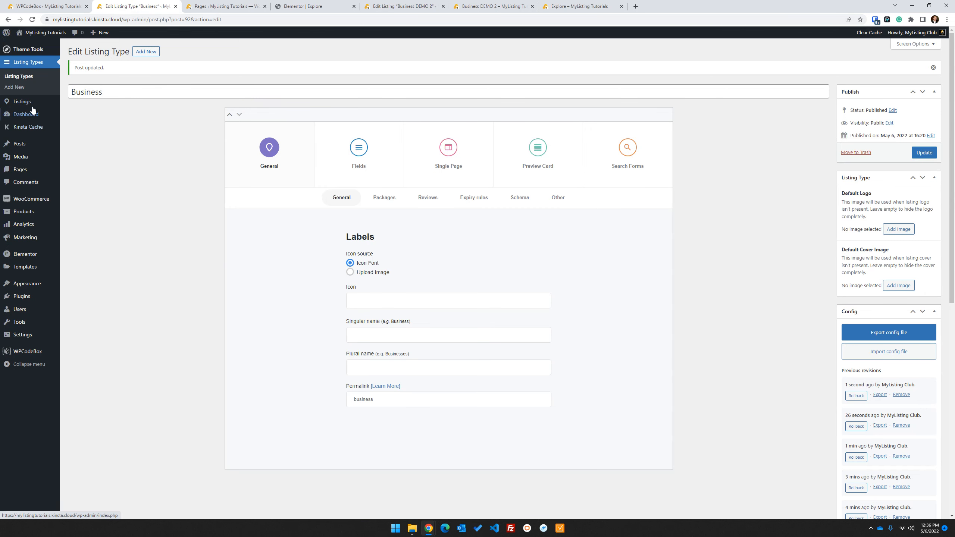
# Create a new listing category named "Category 1".
pyautogui.moveTo(33, 105)
pyautogui.middleClick(77, 124)
pyautogui.click(225, 6)
pyautogui.click(224, 90)
pyautogui.write('Cat')
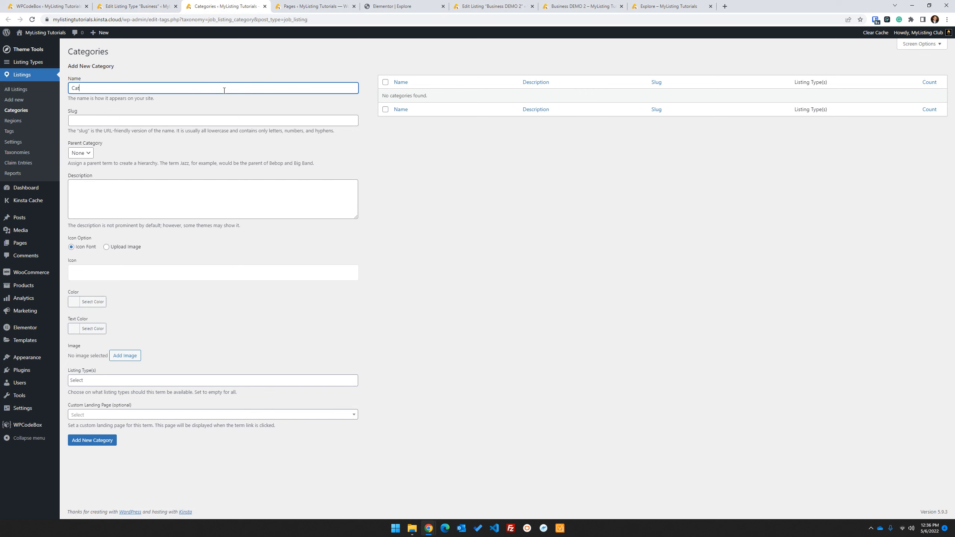
pyautogui.write('egoe')
pyautogui.click(91, 441)
# Assign Category 1 to the Business DEMO 2 listing and save the listing.
pyautogui.click(489, 6)
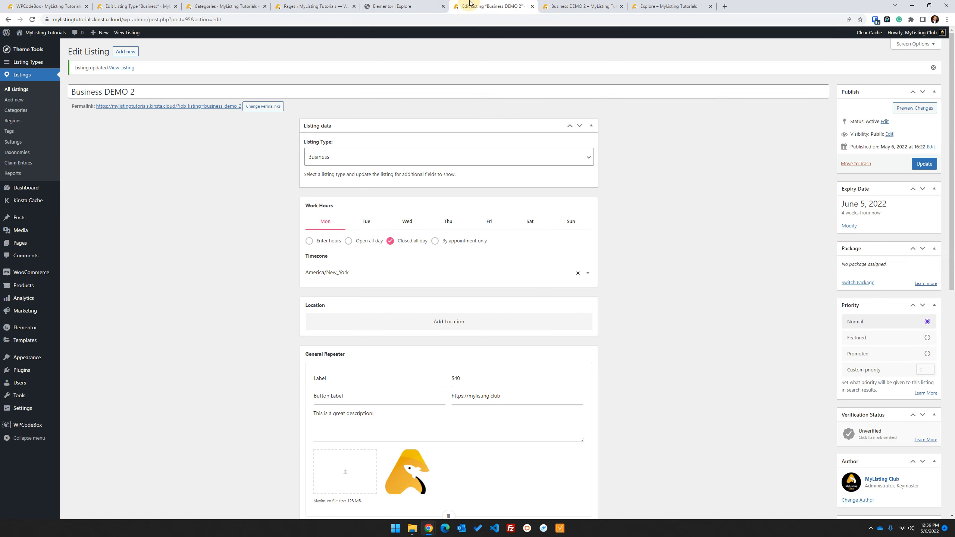
pyautogui.click(925, 163)
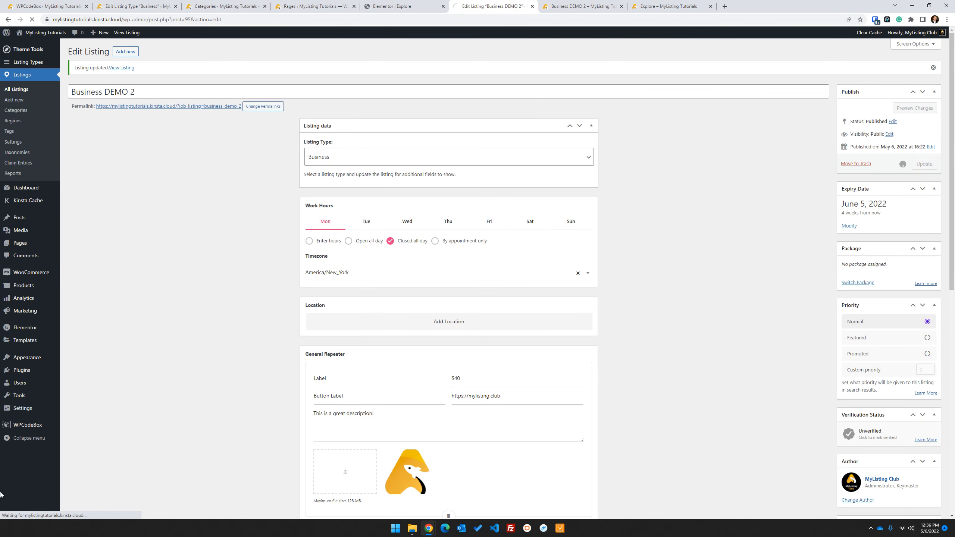
pyautogui.scroll(-15, 214, 349)
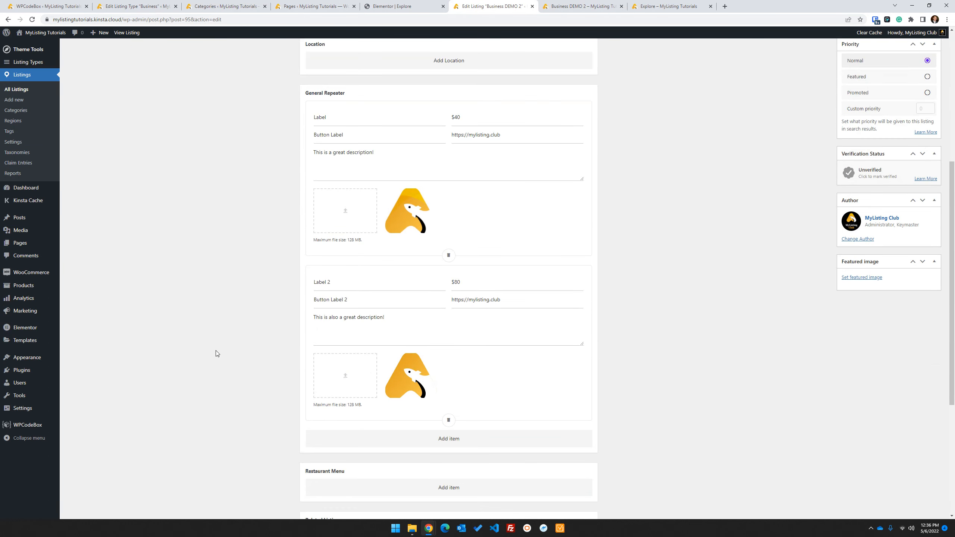
pyautogui.click(424, 401)
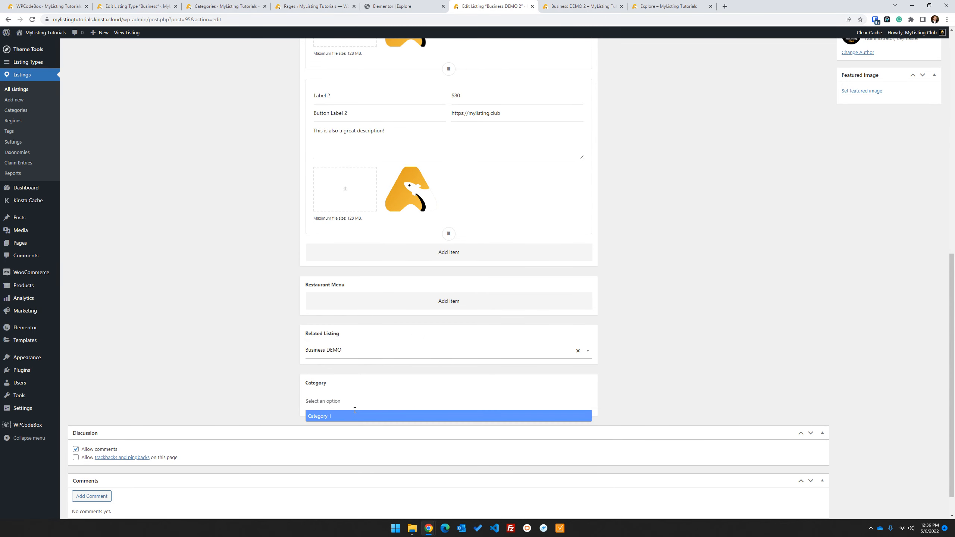
pyautogui.click(424, 414)
pyautogui.scroll(15, 755, 315)
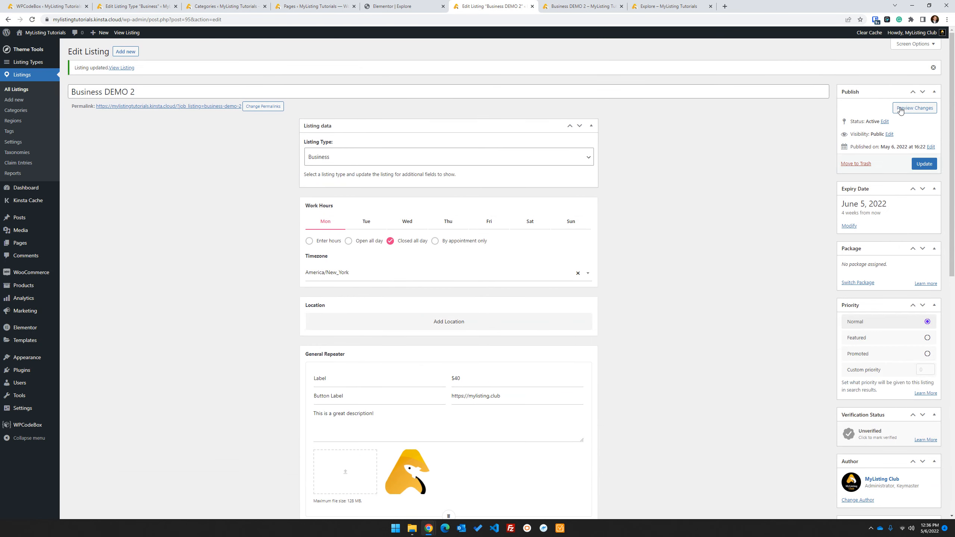
pyautogui.click(922, 165)
# Reload the Explore page and examine the categories section in the quick view of Business DEMO 2.
pyautogui.click(669, 6)
pyautogui.press('F5')
pyautogui.click(838, 47)
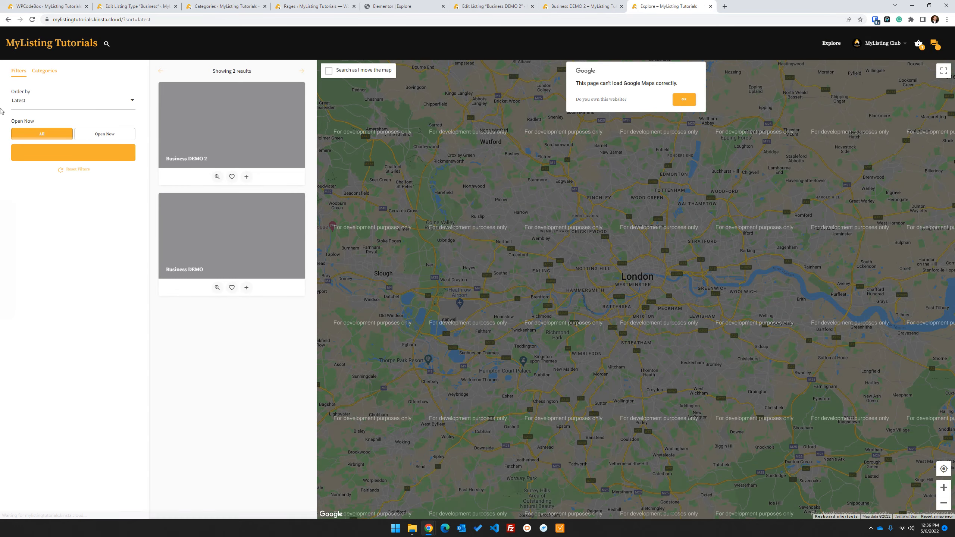
pyautogui.click(217, 176)
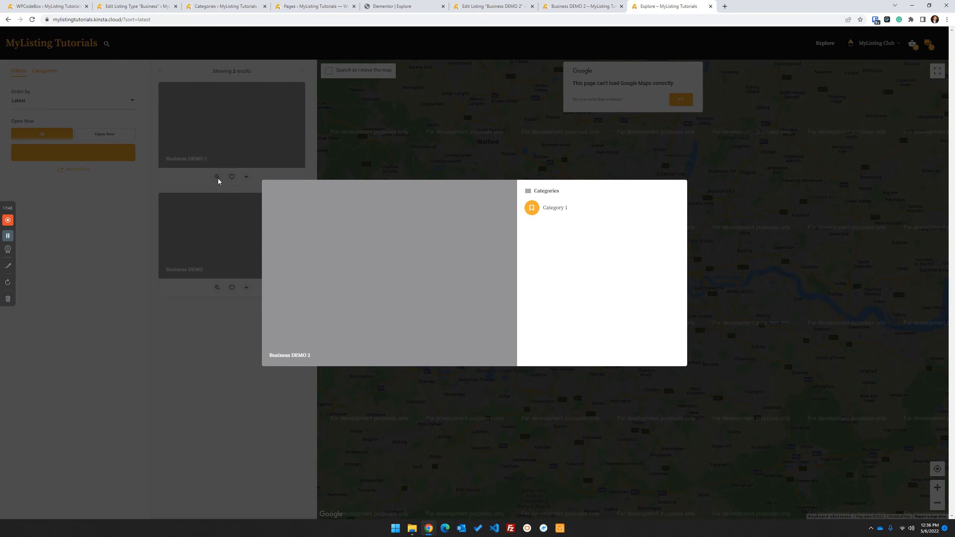
pyautogui.moveTo(576, 210); pyautogui.dragTo(525, 187)
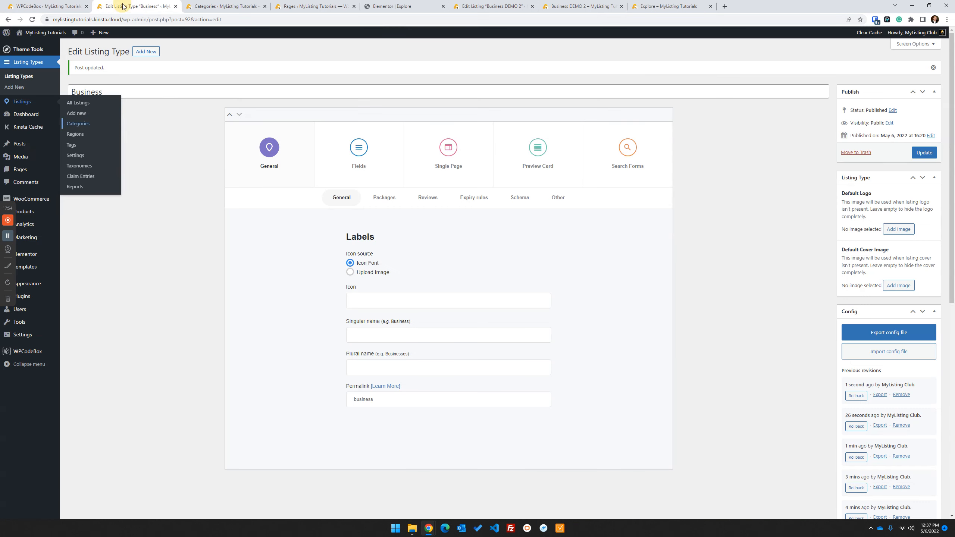
# Set the taxonomy of the Business listing type's quick view to None and save the listing type.
pyautogui.click(128, 6)
pyautogui.click(540, 157)
pyautogui.click(480, 195)
pyautogui.scroll(-2, 478, 192)
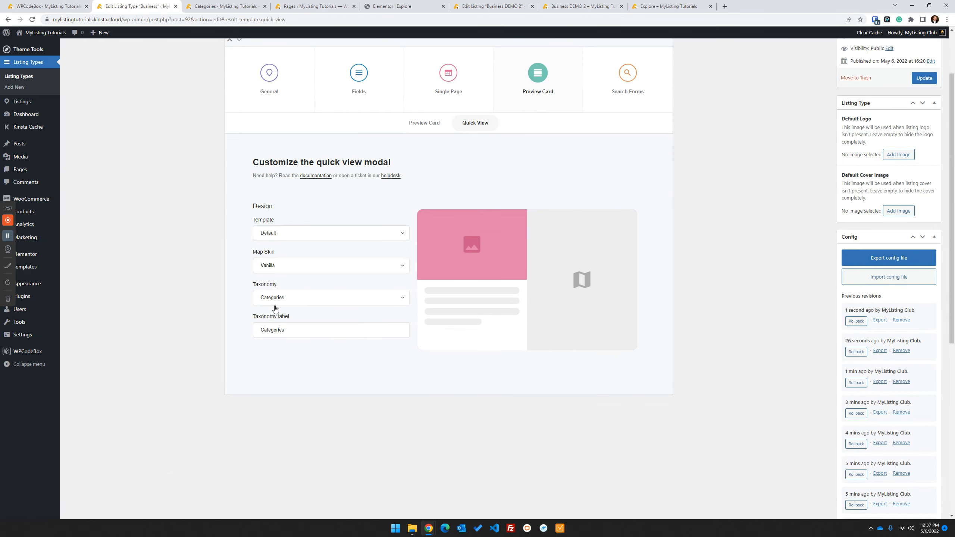
pyautogui.click(293, 305)
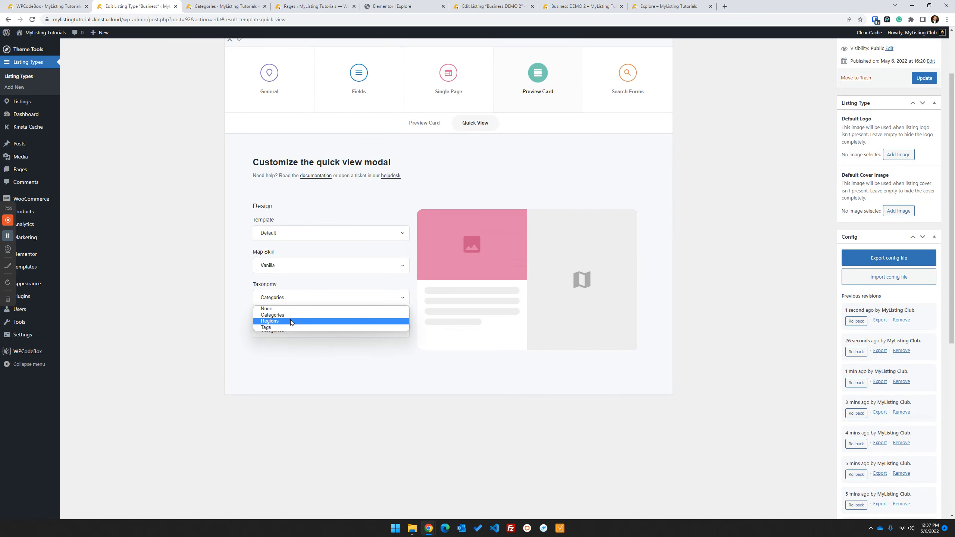
pyautogui.click(293, 316)
pyautogui.click(924, 79)
# Check how the Business DEMO 2 quick view looks without a taxonomy on the refreshed Explore page.
pyautogui.click(668, 6)
pyautogui.click(33, 20)
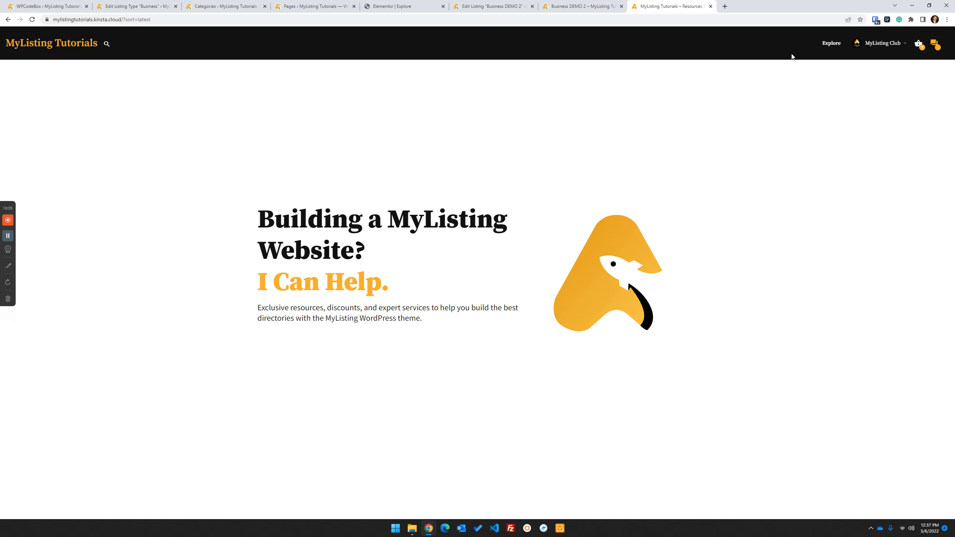
pyautogui.click(829, 44)
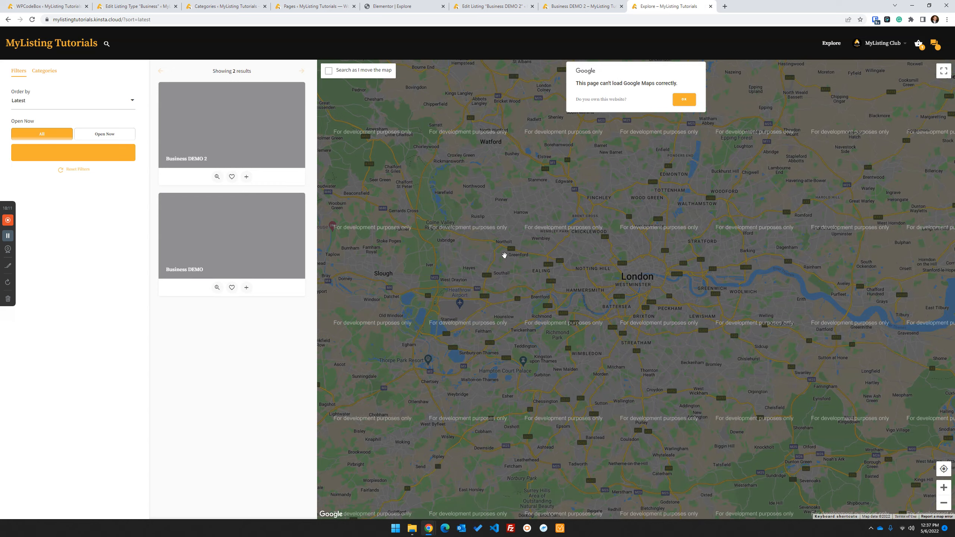
pyautogui.click(217, 177)
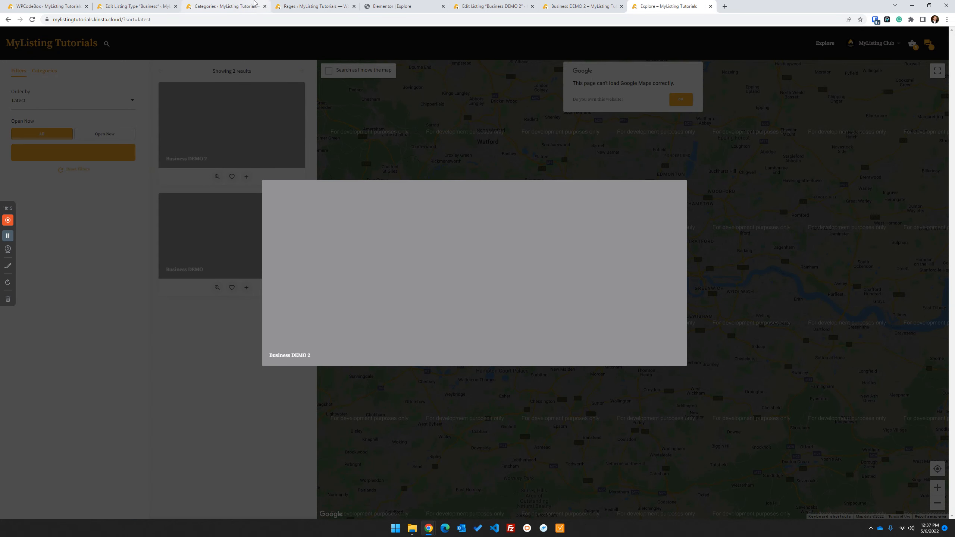
# Set the Business listing type's quick view taxonomy to Regions and its taxonomy label to "Regions".
pyautogui.click(143, 6)
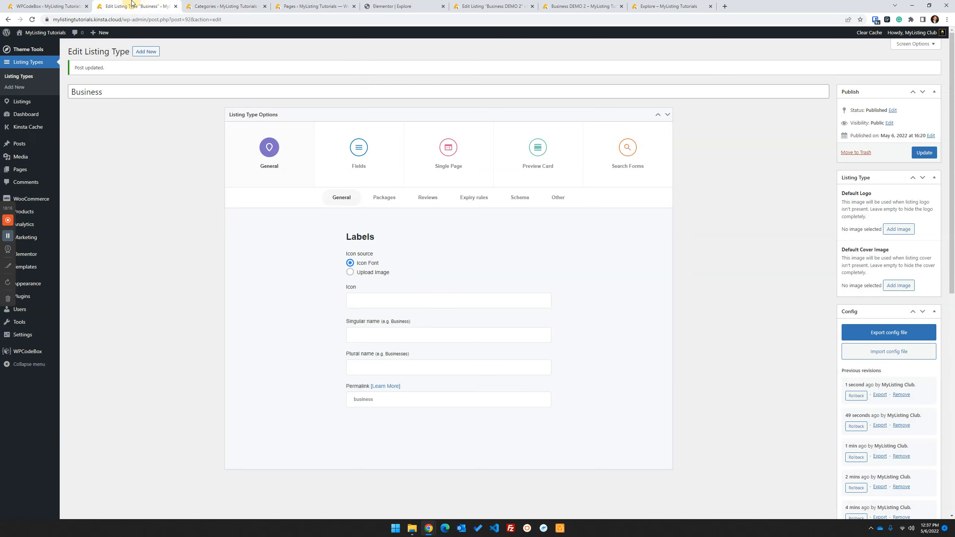
pyautogui.click(528, 154)
pyautogui.click(474, 197)
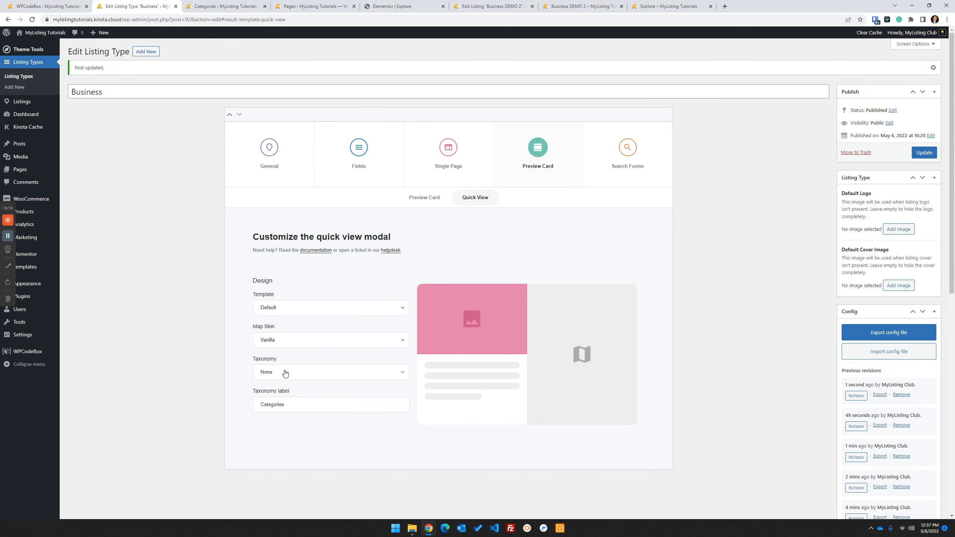
pyautogui.click(284, 372)
pyautogui.click(277, 393)
pyautogui.moveTo(295, 404); pyautogui.dragTo(212, 402)
pyautogui.write('Regions')
# Open the quick view of Business DEMO 2 on the Explore page to check the Regions taxonomy.
pyautogui.click(666, 6)
pyautogui.click(830, 43)
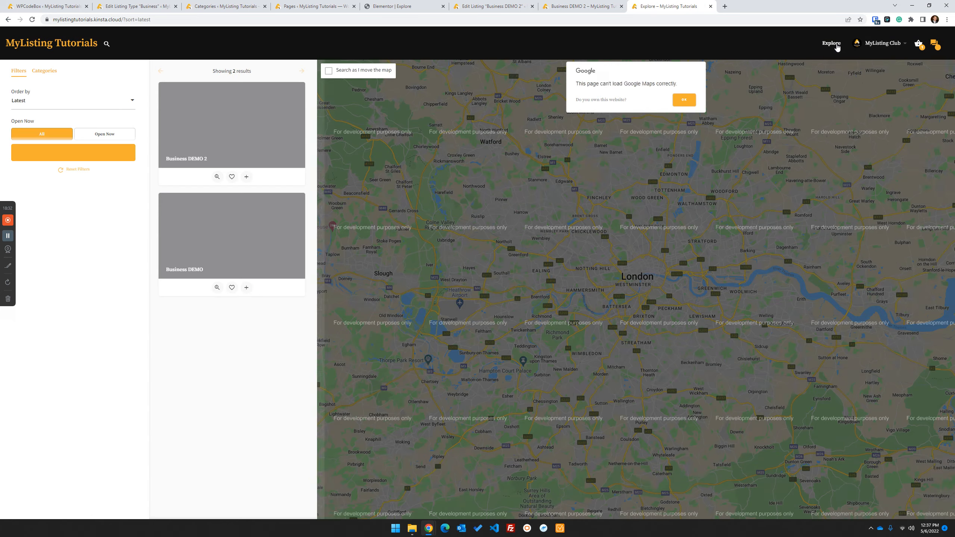
pyautogui.click(218, 177)
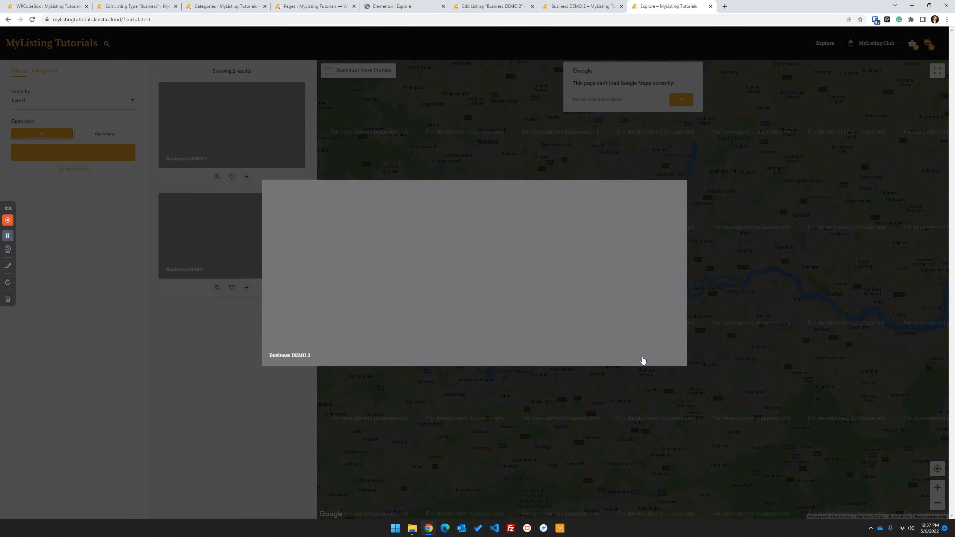
# Create a new listing region named "Region 1".
pyautogui.click(226, 6)
pyautogui.click(13, 121)
pyautogui.write('Region 1')
pyautogui.click(102, 440)
# Refresh the site and return to the Explore page to review the listings.
pyautogui.click(668, 6)
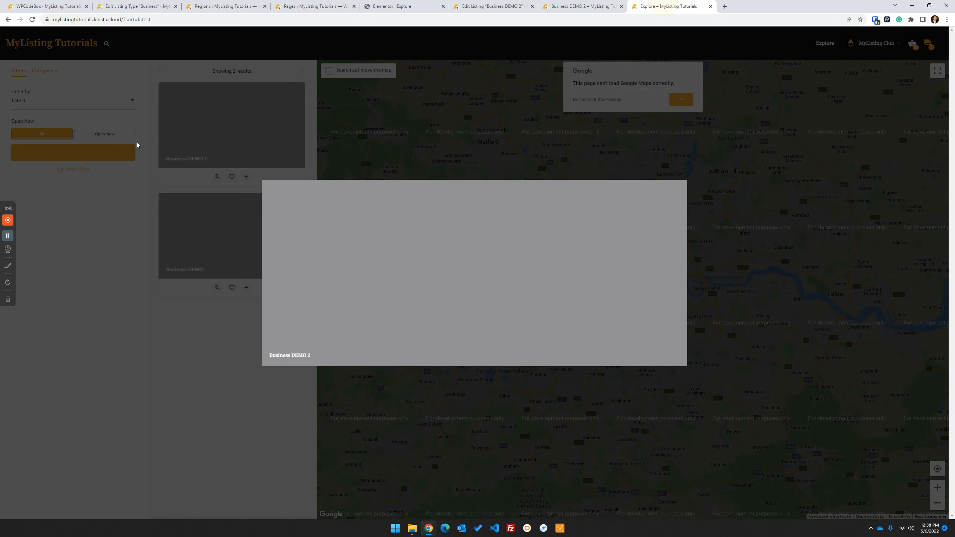
pyautogui.click(33, 19)
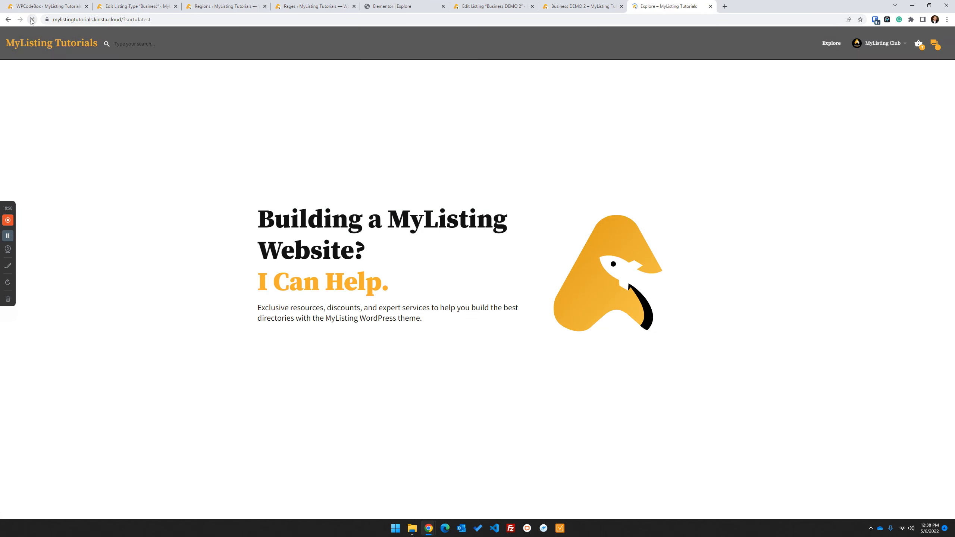
pyautogui.click(830, 46)
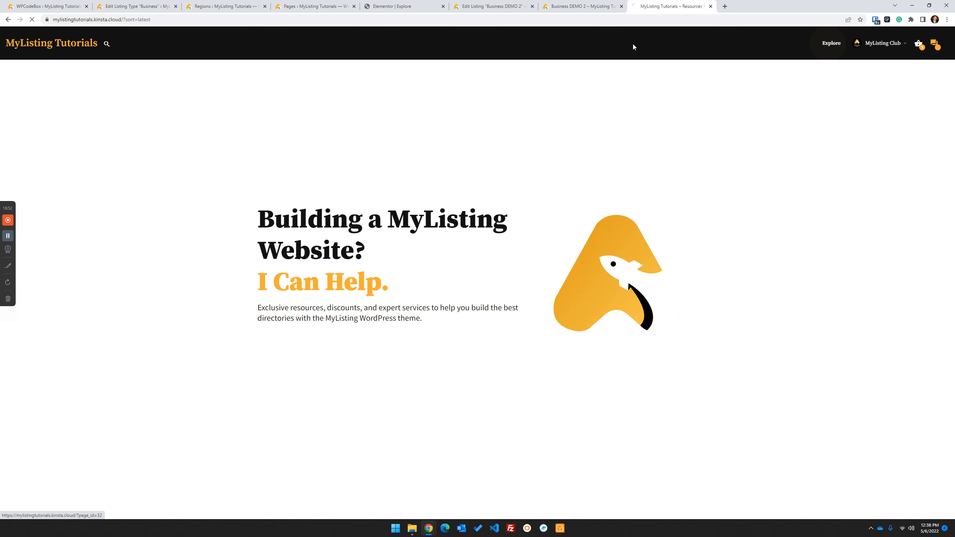
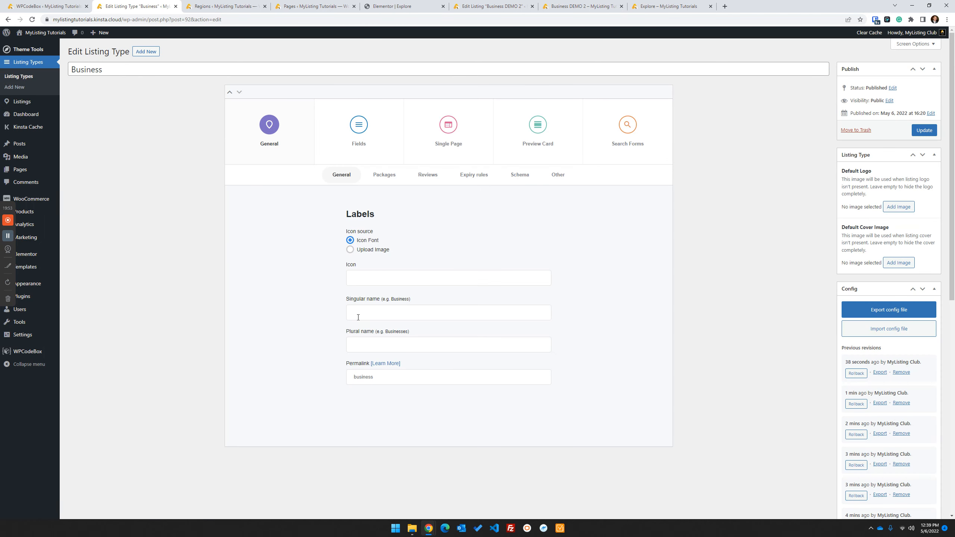
# Switch the Business listing type's icon source to an uploaded image, choose mylisting-directory-website-experts.svg from the media library, and update the listing type.
pyautogui.click(383, 281)
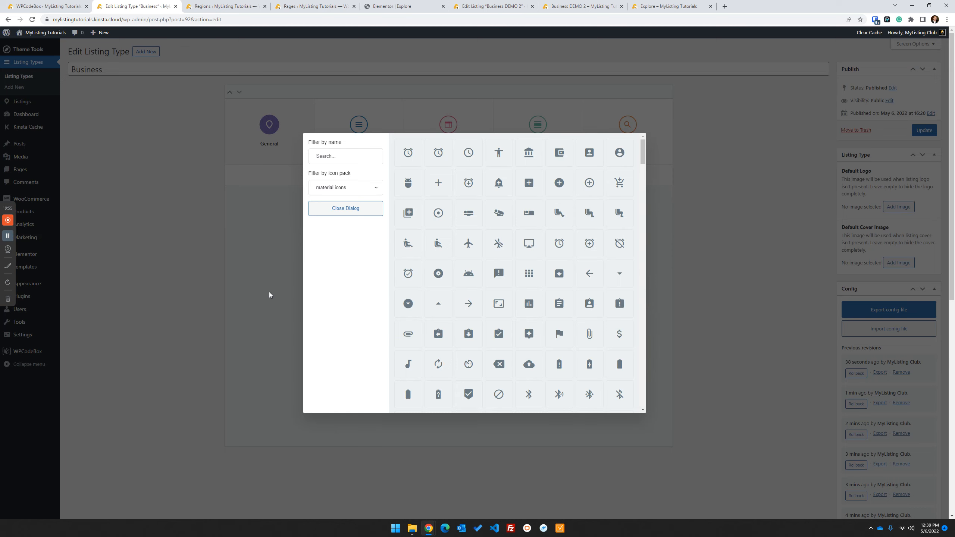
pyautogui.click(268, 293)
pyautogui.click(376, 249)
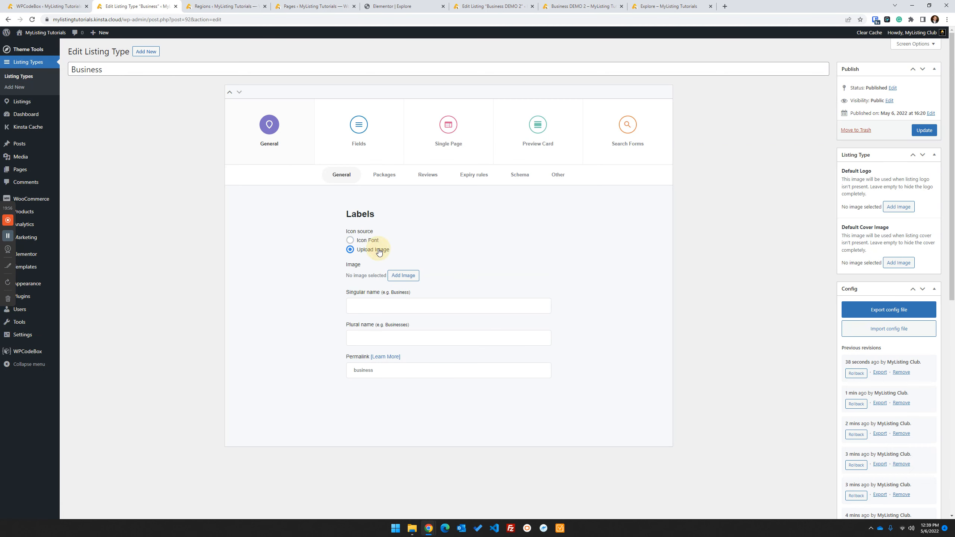
pyautogui.click(404, 276)
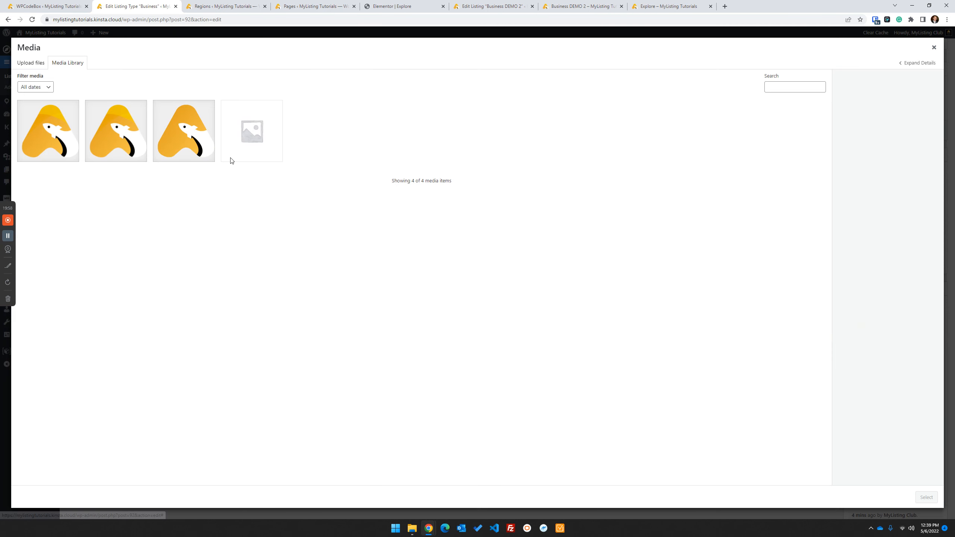
pyautogui.click(159, 143)
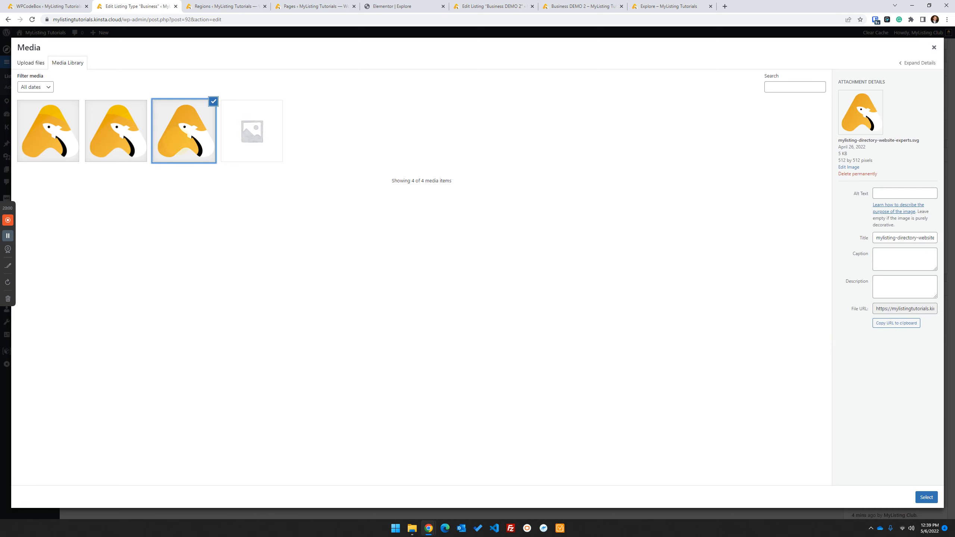
pyautogui.click(926, 497)
pyautogui.click(928, 132)
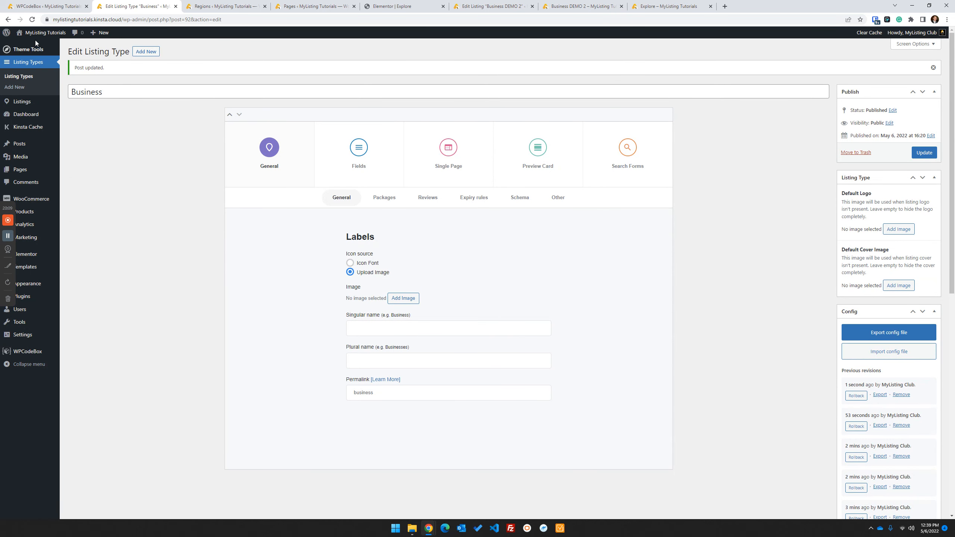
# Close the Business DEMO 2 quick view on the Explore page and check the header and listing cards.
pyautogui.click(678, 4)
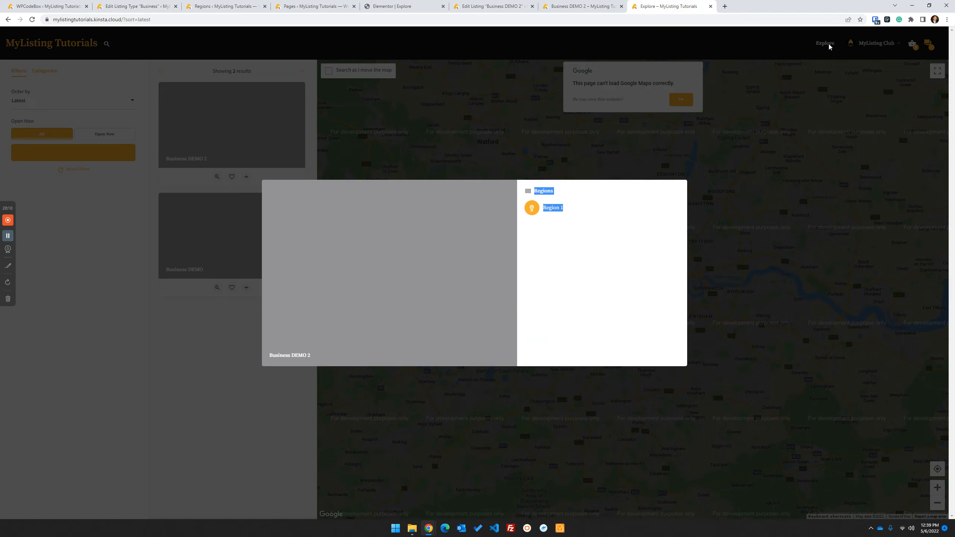
pyautogui.click(722, 235)
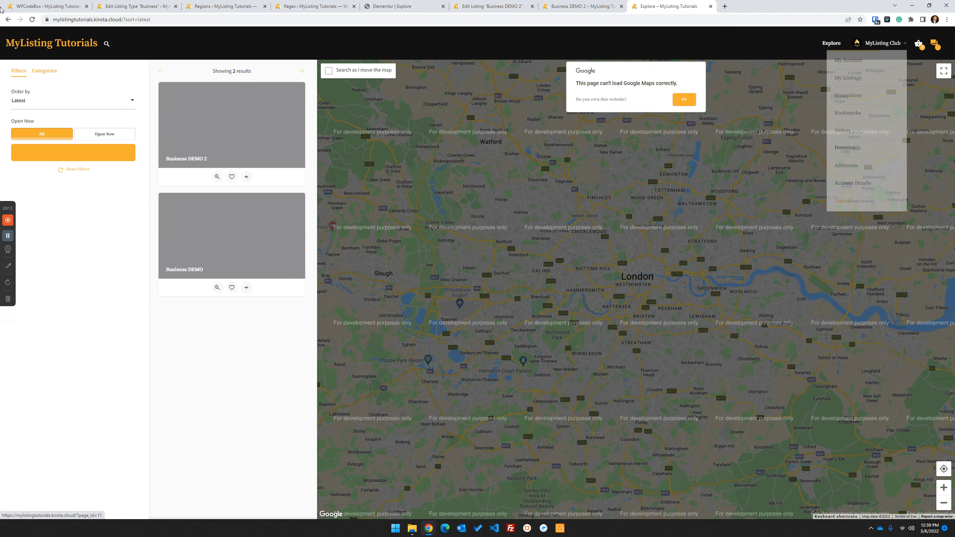
pyautogui.click(35, 6)
pyautogui.click(140, 6)
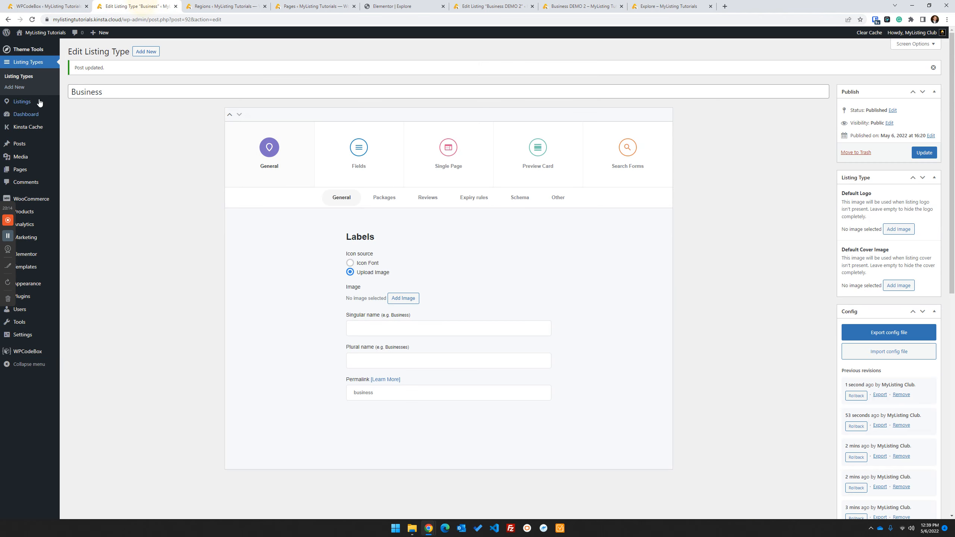
# Open the theme's header options in a separate browser tab and enable the call to action button.
pyautogui.middleClick(36, 50)
pyautogui.click(227, 6)
pyautogui.click(105, 95)
pyautogui.scroll(-1, 297, 286)
pyautogui.click(560, 370)
# Create a new page titled "Add Listing" and publish it.
pyautogui.click(45, 6)
pyautogui.click(32, 140)
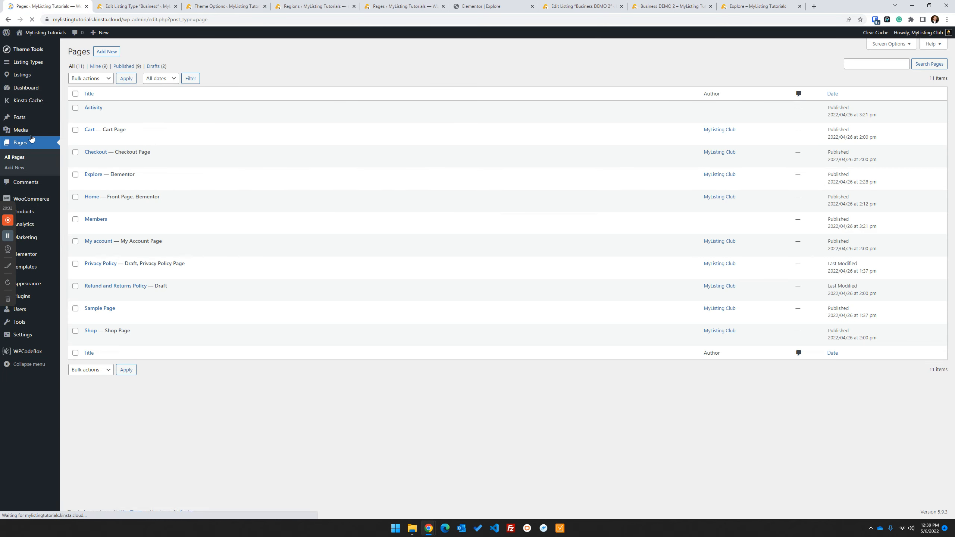
pyautogui.click(111, 53)
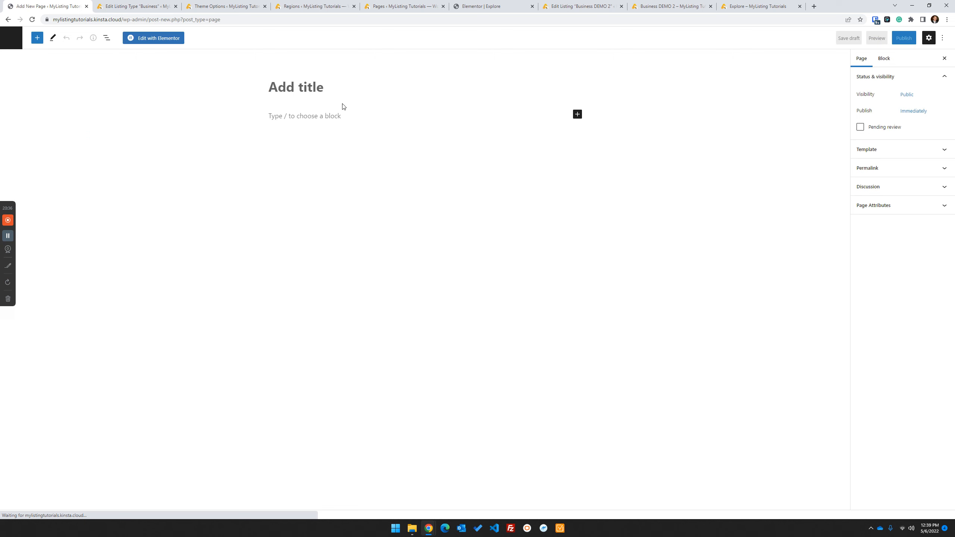
pyautogui.write('Add Listing')
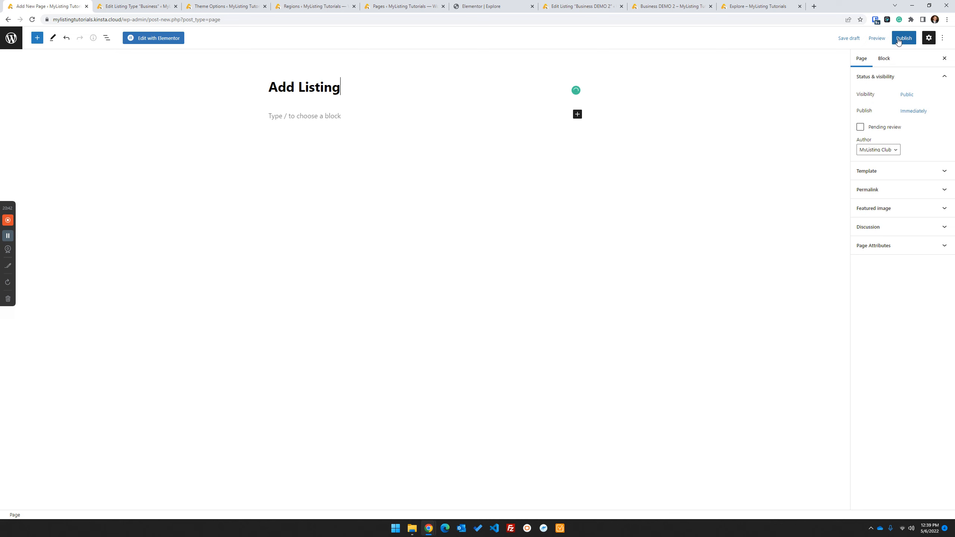
pyautogui.click(899, 41)
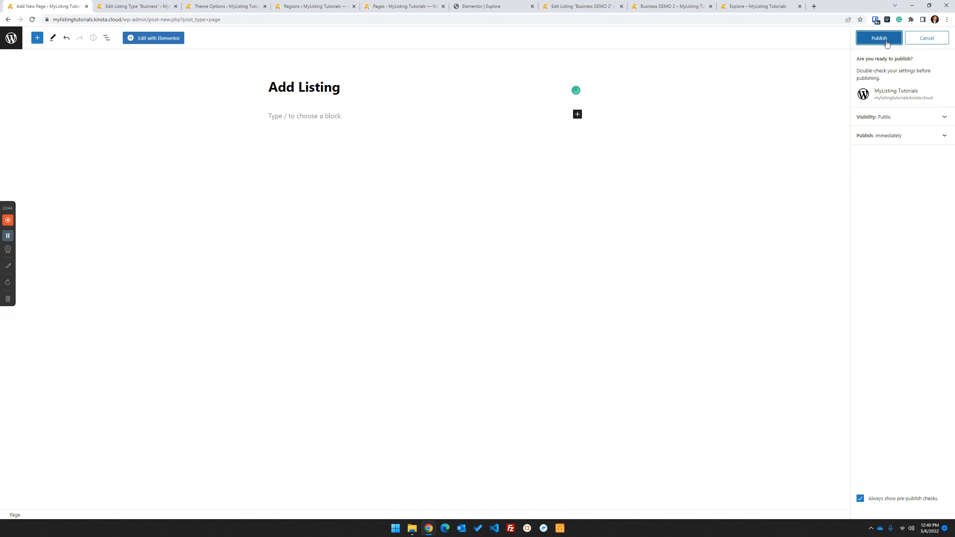
pyautogui.click(887, 42)
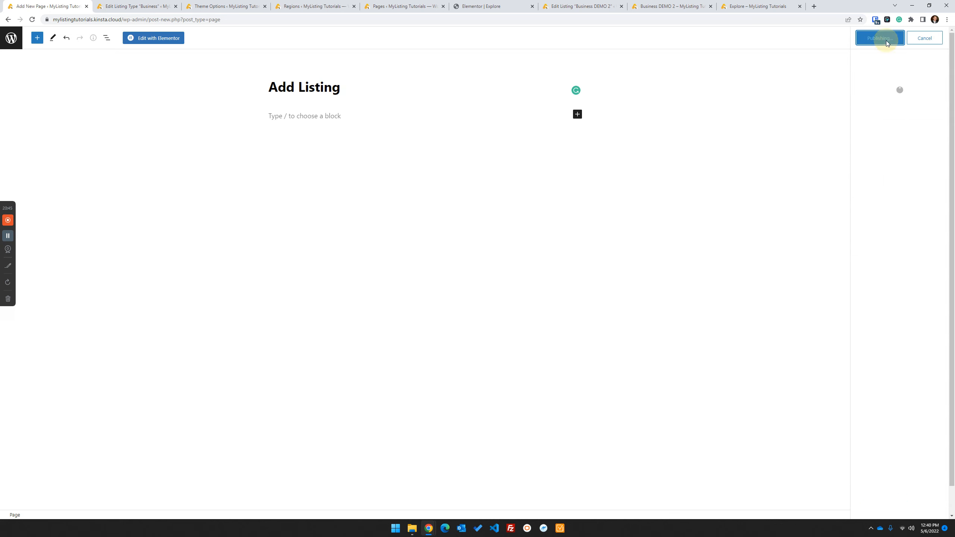
# Edit the Add Listing page with Elementor, insert an Add Listing Form widget with the Business listing type, and update the page.
pyautogui.click(165, 38)
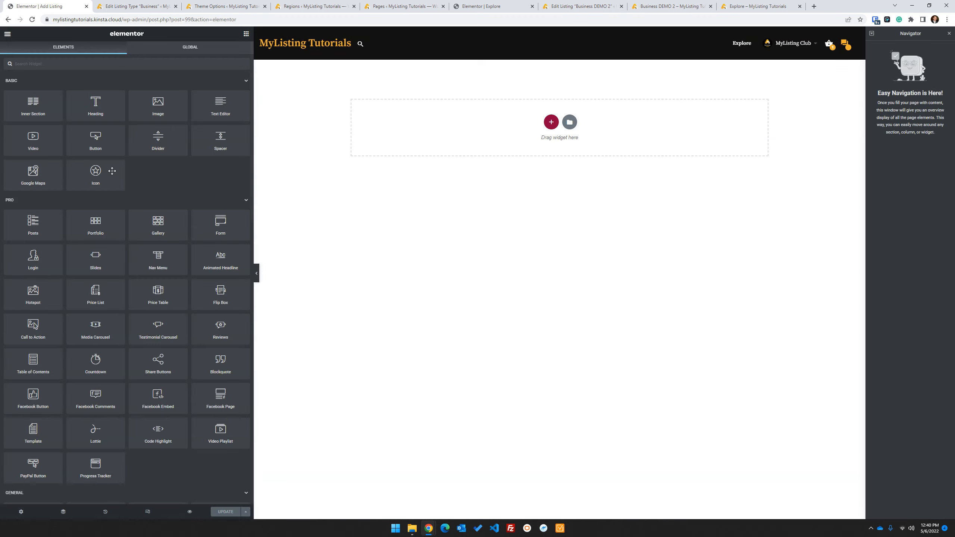
pyautogui.click(127, 64)
pyautogui.write('add')
pyautogui.moveTo(33, 90); pyautogui.dragTo(560, 128)
pyautogui.click(130, 115)
pyautogui.click(125, 142)
pyautogui.click(108, 161)
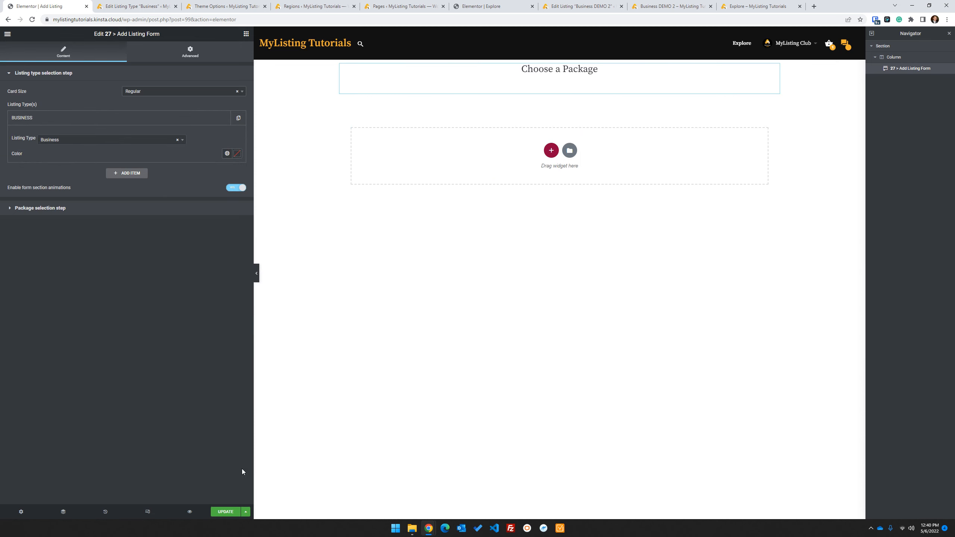
pyautogui.click(225, 512)
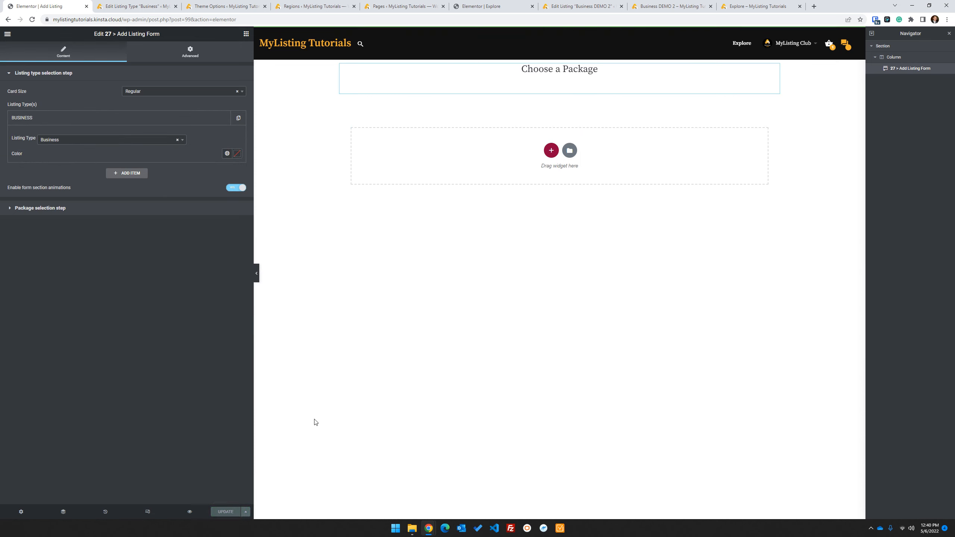
# Link the header's call to action button to the Add Listing page in the theme options and save them.
pyautogui.click(756, 6)
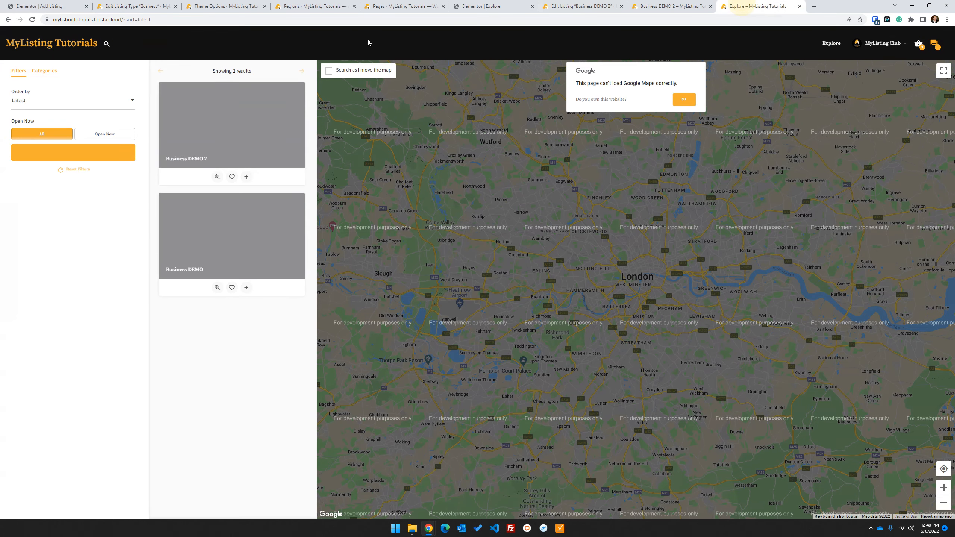
pyautogui.click(32, 19)
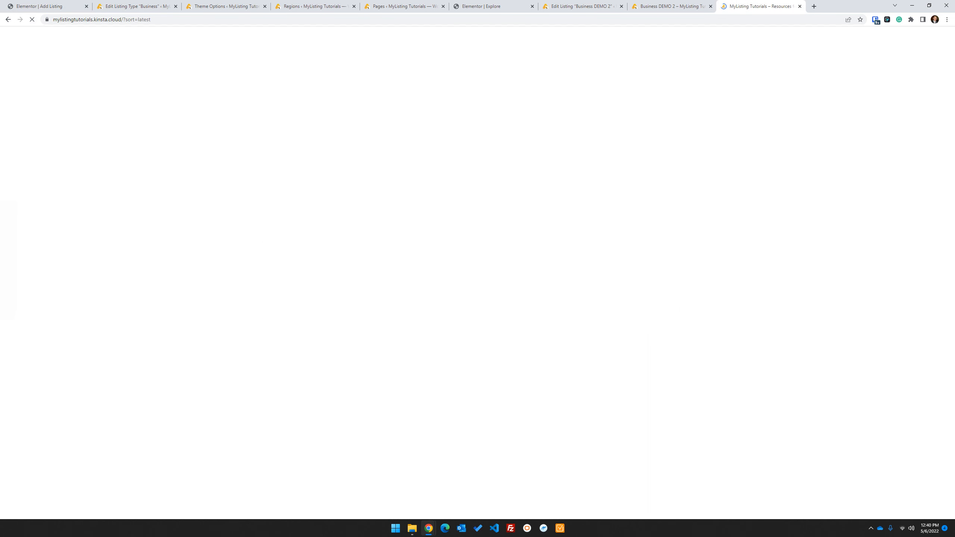
pyautogui.click(226, 6)
pyautogui.click(926, 51)
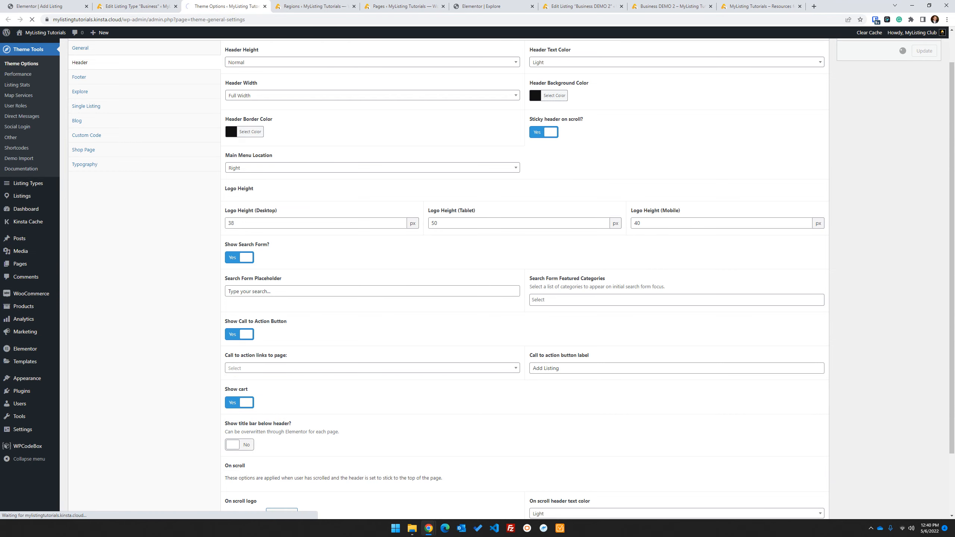
pyautogui.scroll(-5, 399, 355)
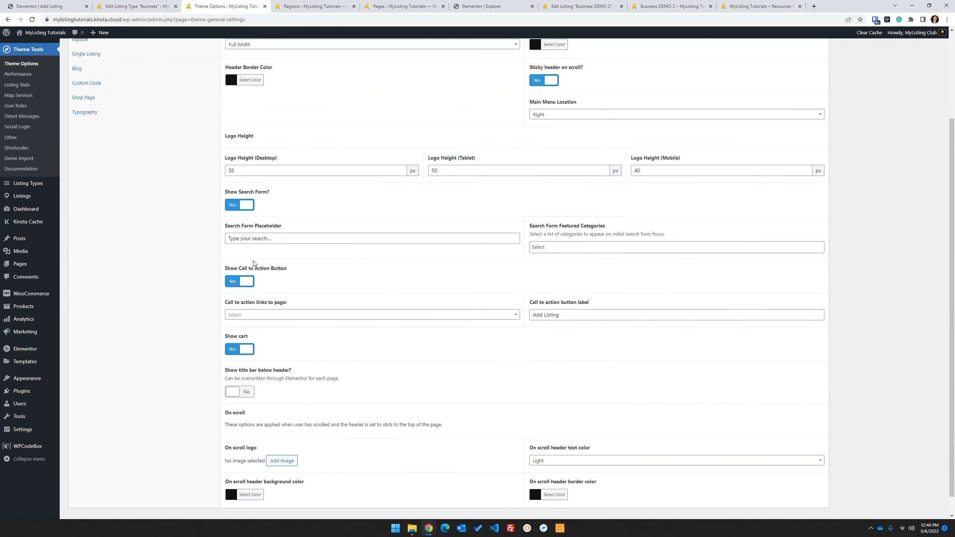
pyautogui.click(257, 317)
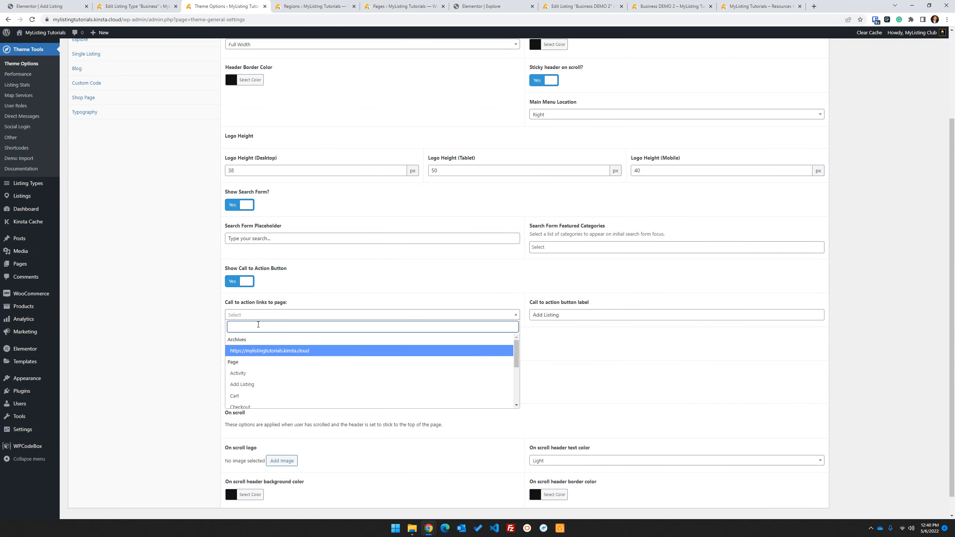
pyautogui.click(253, 385)
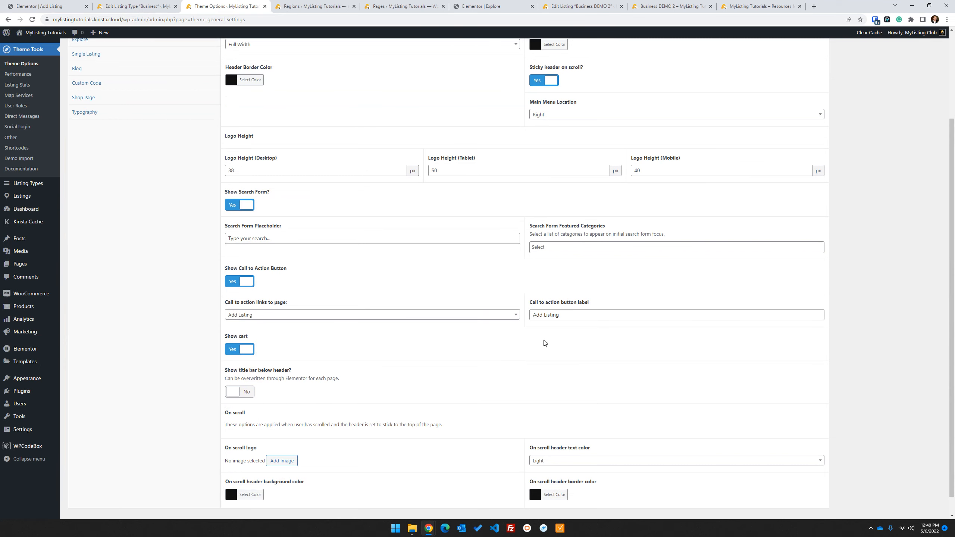
pyautogui.scroll(3, 734, 316)
pyautogui.click(925, 110)
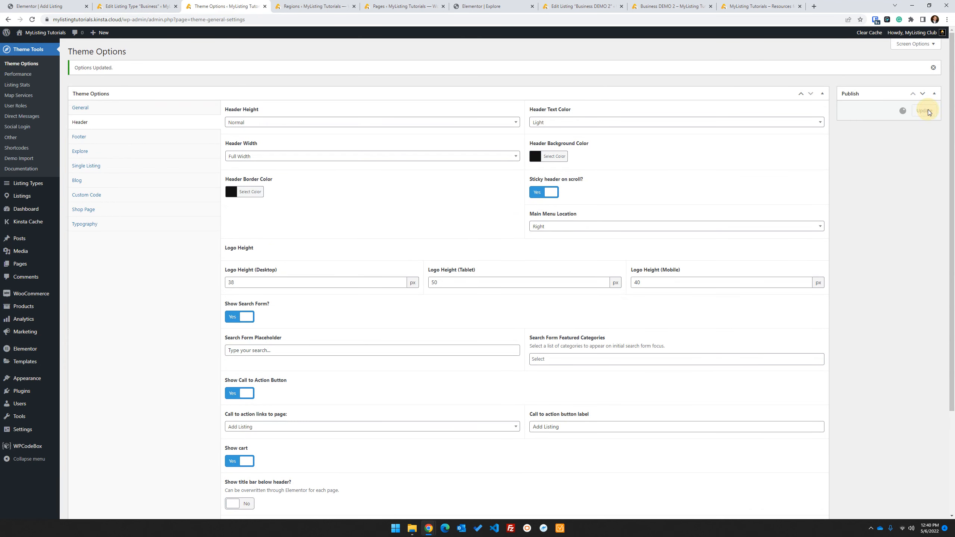
# Reload the site and follow the header's call to action button to check the Add Listing page.
pyautogui.click(759, 6)
pyautogui.click(32, 20)
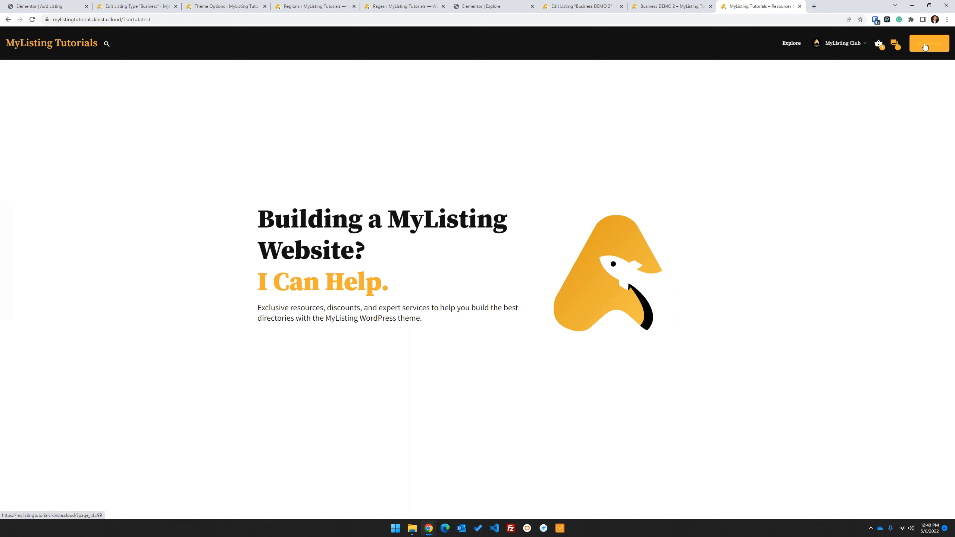
pyautogui.click(925, 47)
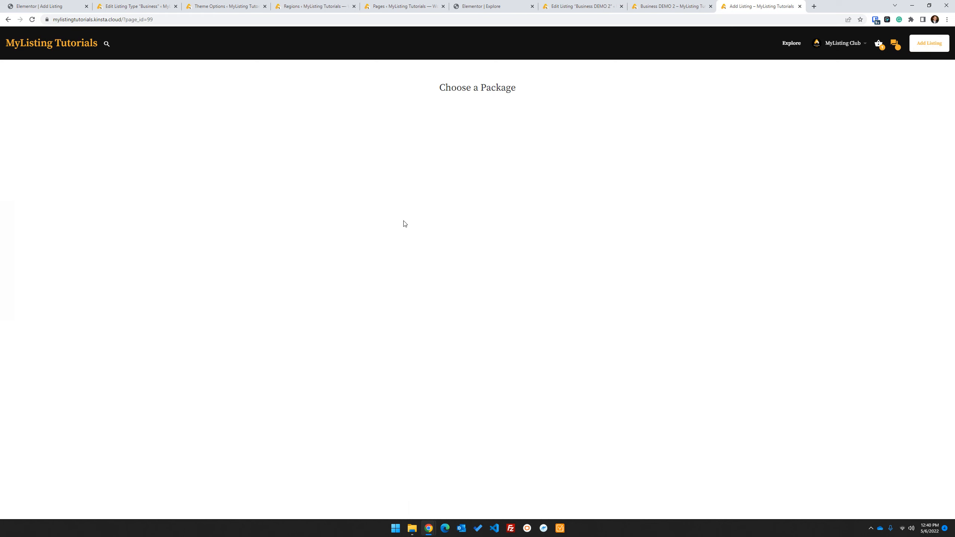
# Edit the existing WooCommerce product "Test", change its product type to Listing Package, and update it.
pyautogui.click(56, 6)
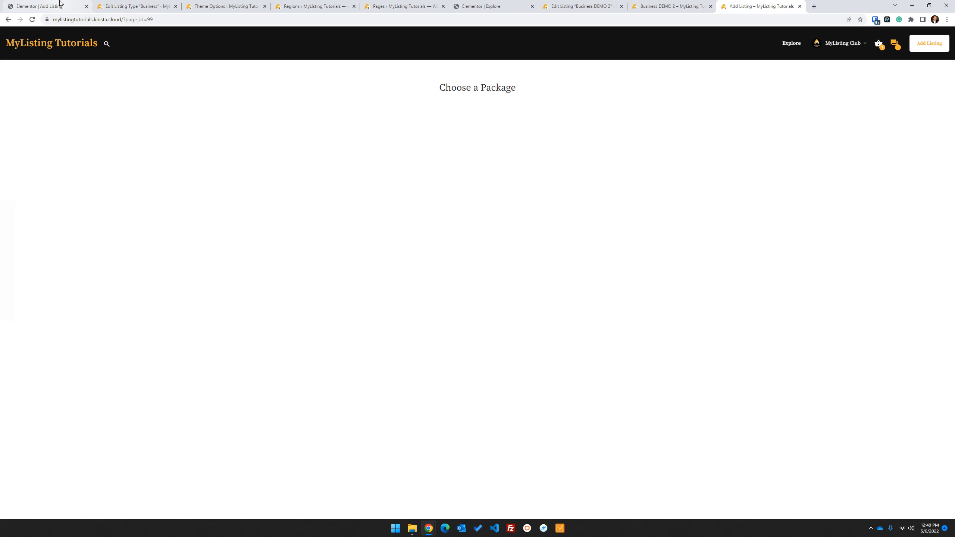
pyautogui.click(113, 6)
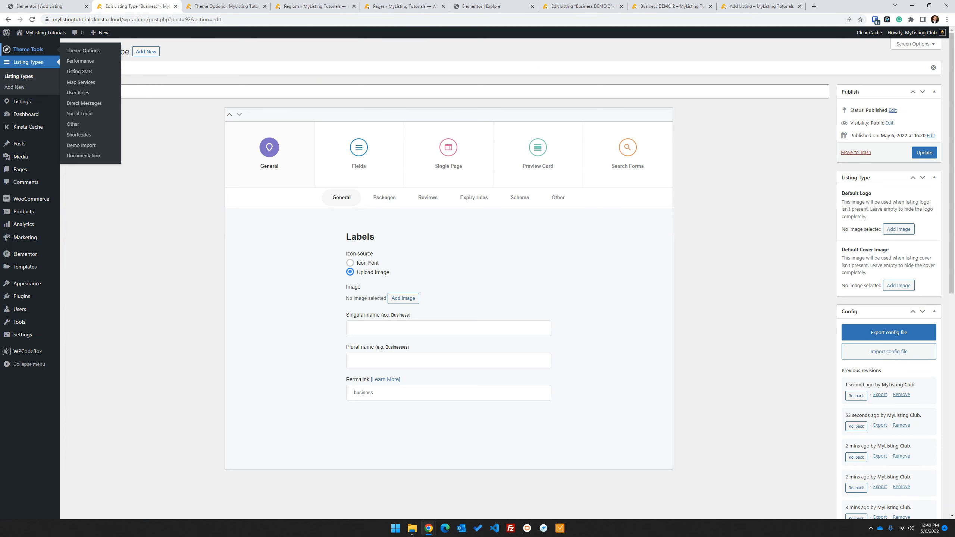
pyautogui.rightClick(26, 213)
pyautogui.click(65, 222)
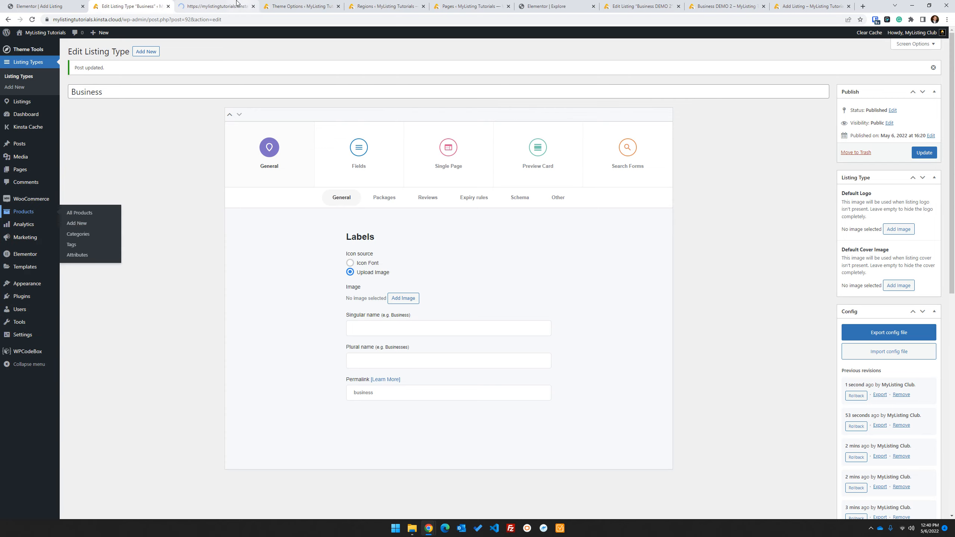
pyautogui.click(217, 6)
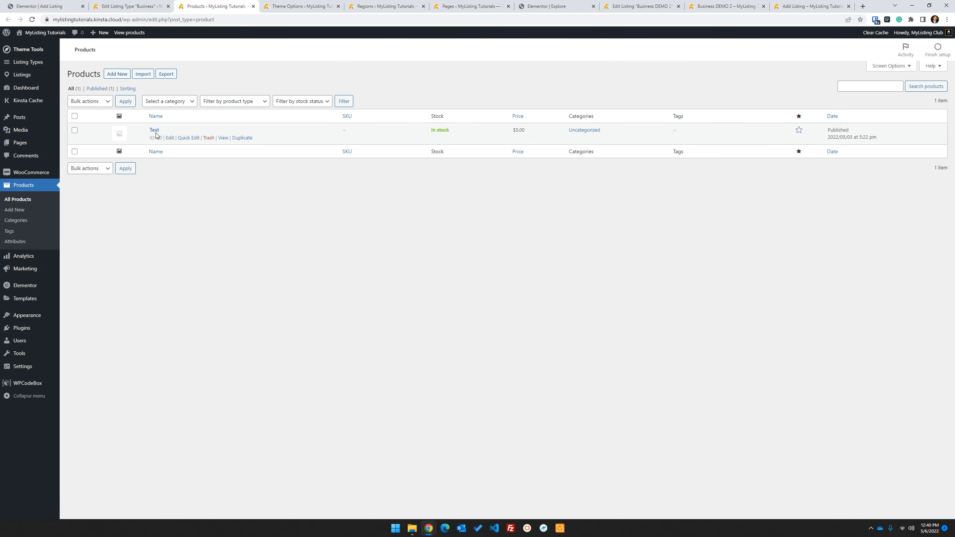
pyautogui.click(170, 138)
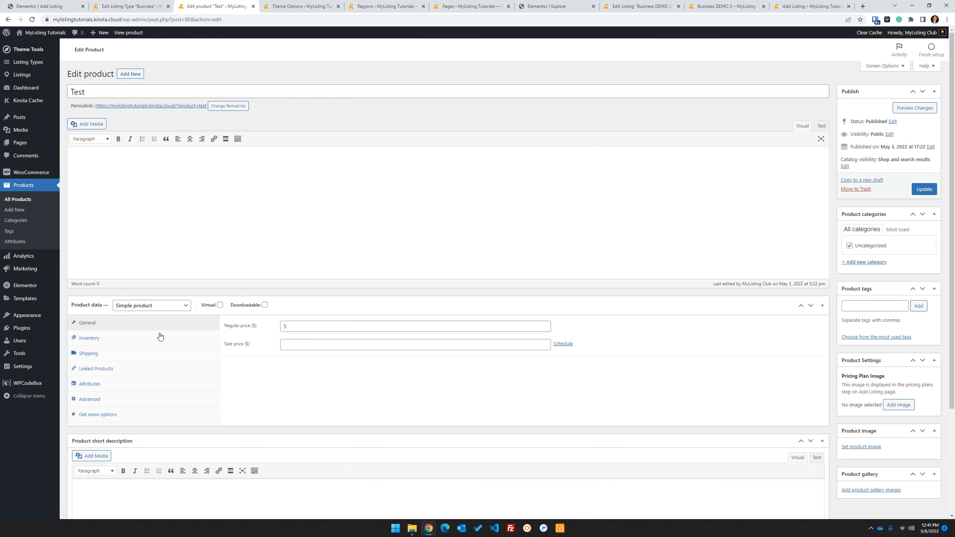
pyautogui.click(158, 305)
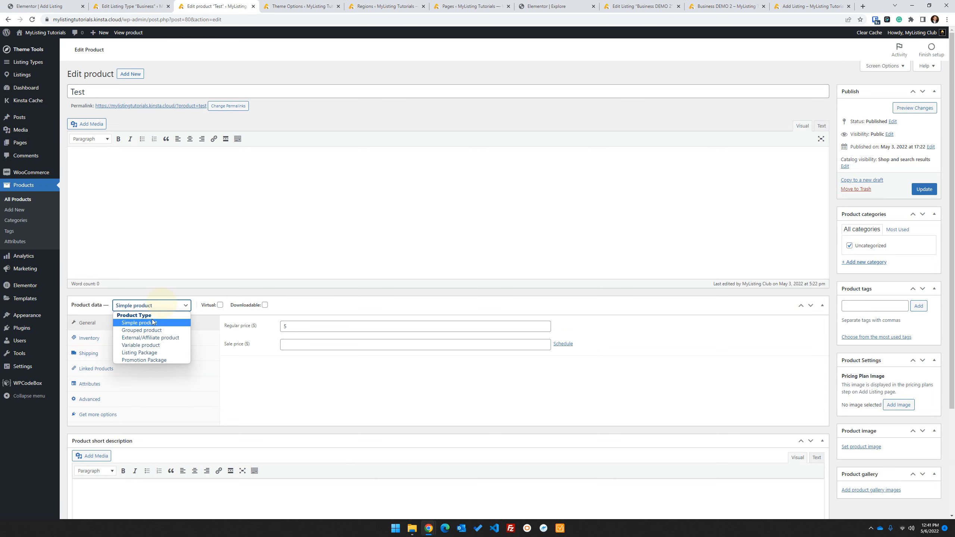
pyautogui.click(152, 352)
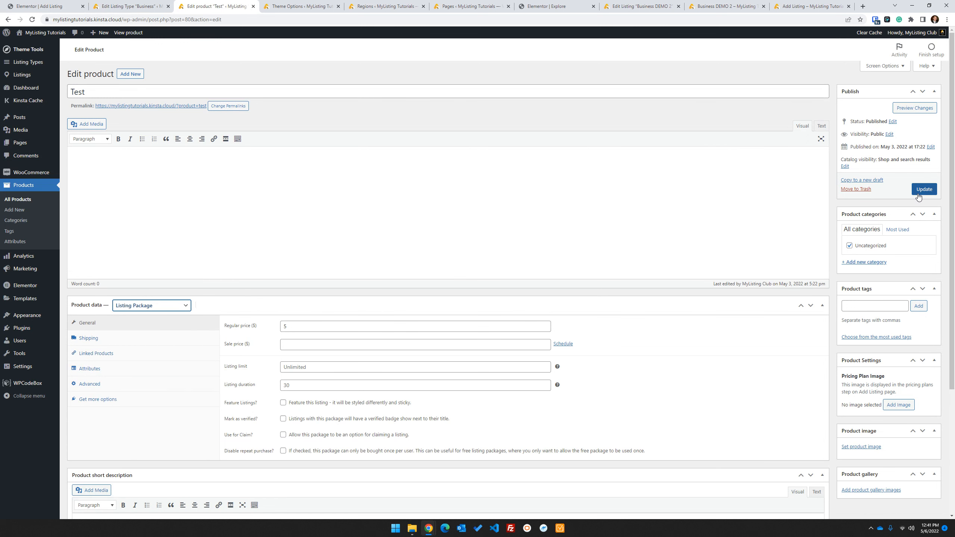
pyautogui.scroll(-3, 299, 329)
pyautogui.rightClick(300, 335)
pyautogui.scroll(3, 563, 206)
pyautogui.click(921, 190)
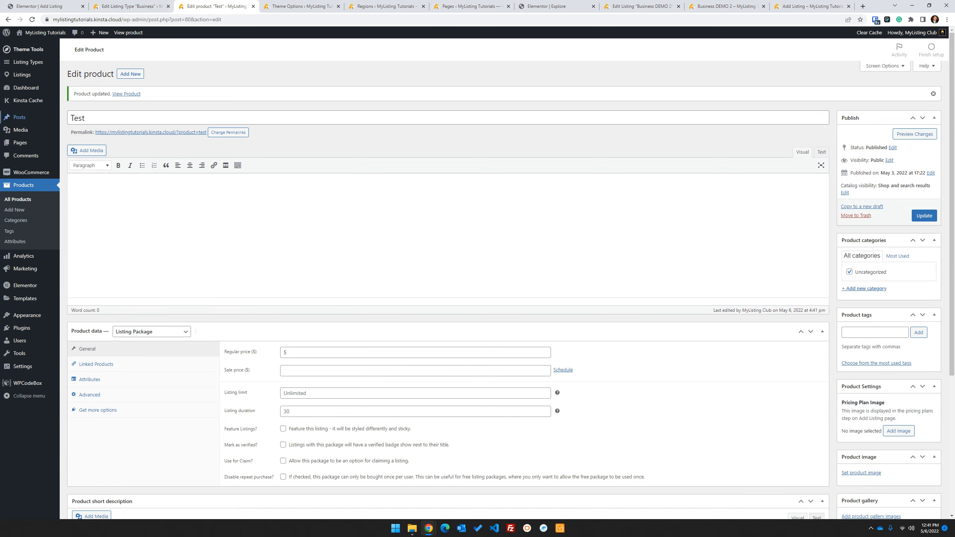
# Add the Test product to the Business listing type's paid listing packages and update the listing type.
pyautogui.click(120, 6)
pyautogui.click(925, 152)
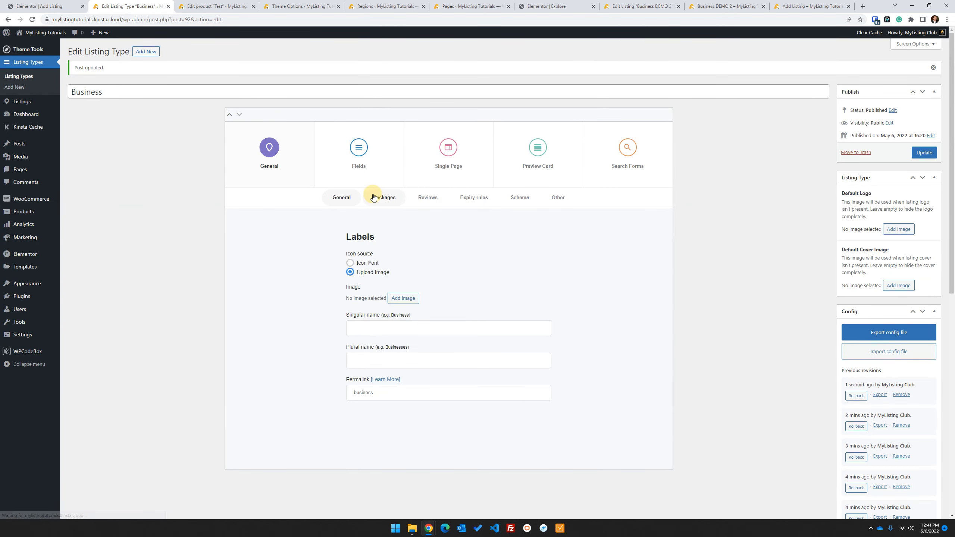
pyautogui.click(526, 316)
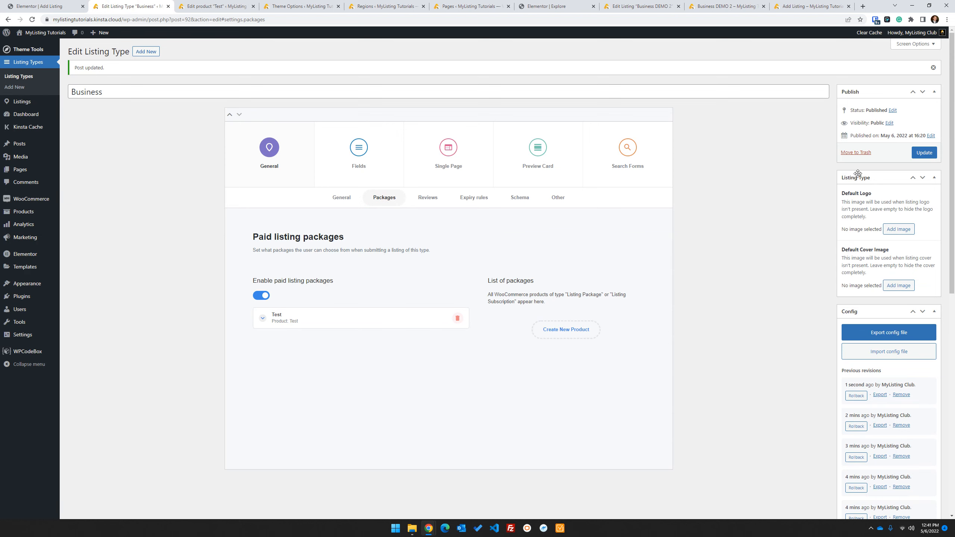
pyautogui.click(925, 152)
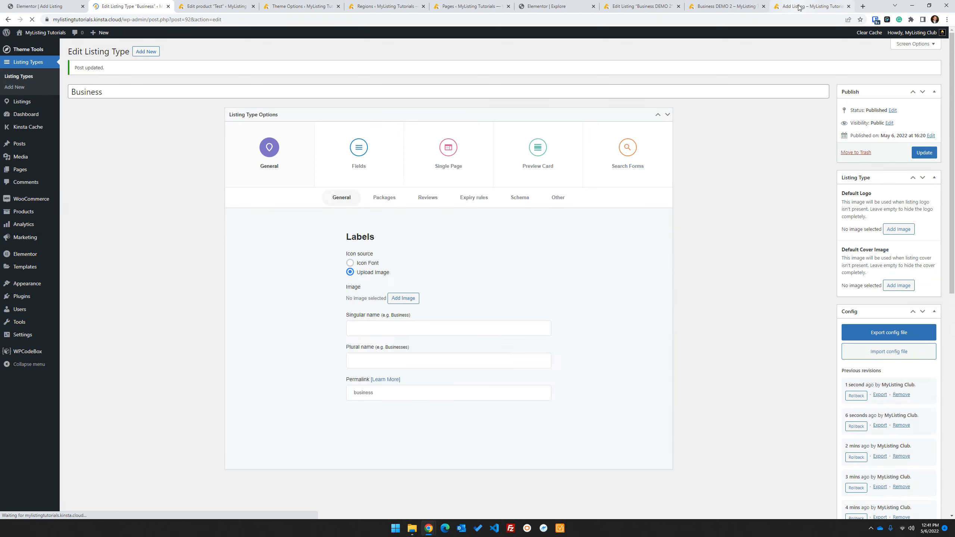
# Reload the Add Listing page, choose the Test package and look through the listing details form.
pyautogui.click(801, 7)
pyautogui.click(32, 19)
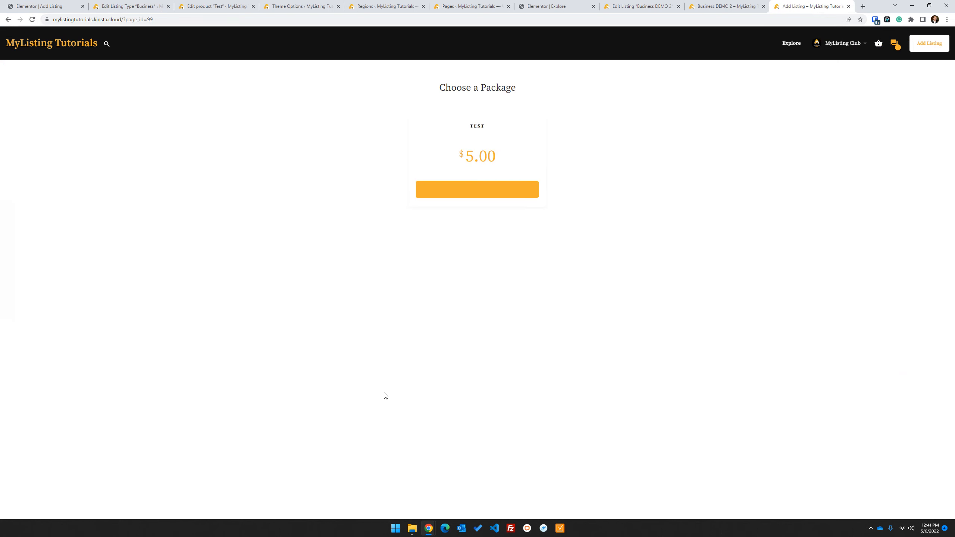
pyautogui.click(475, 197)
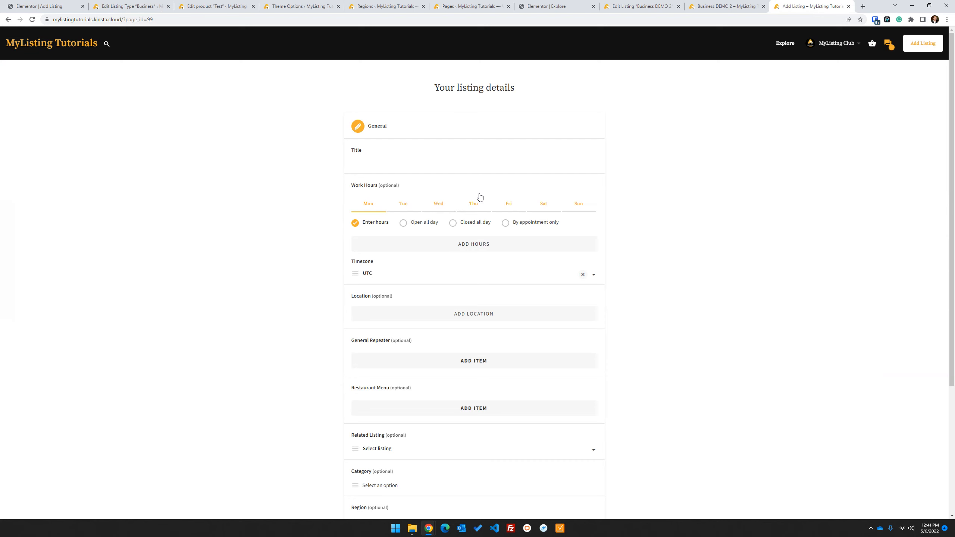
pyautogui.scroll(-5, 489, 293)
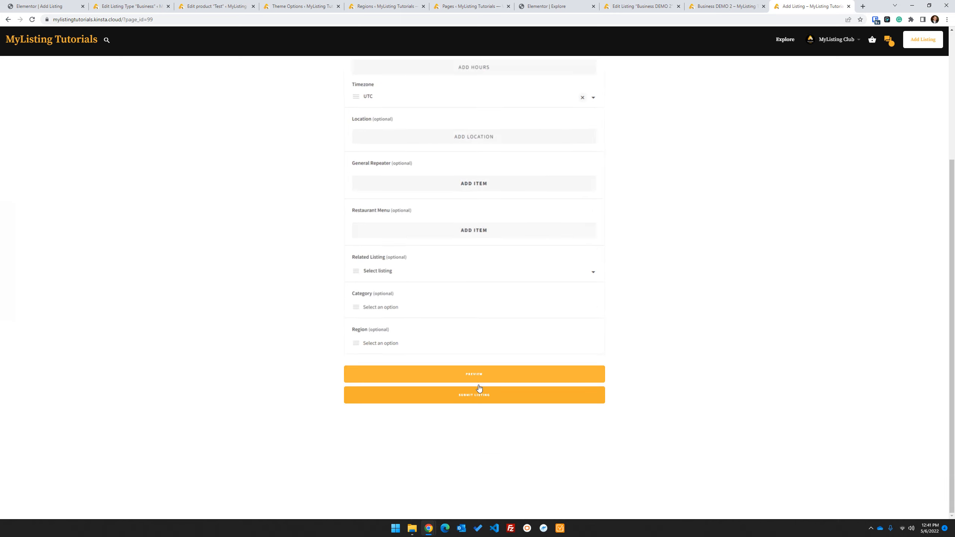
pyautogui.scroll(5, 30, 472)
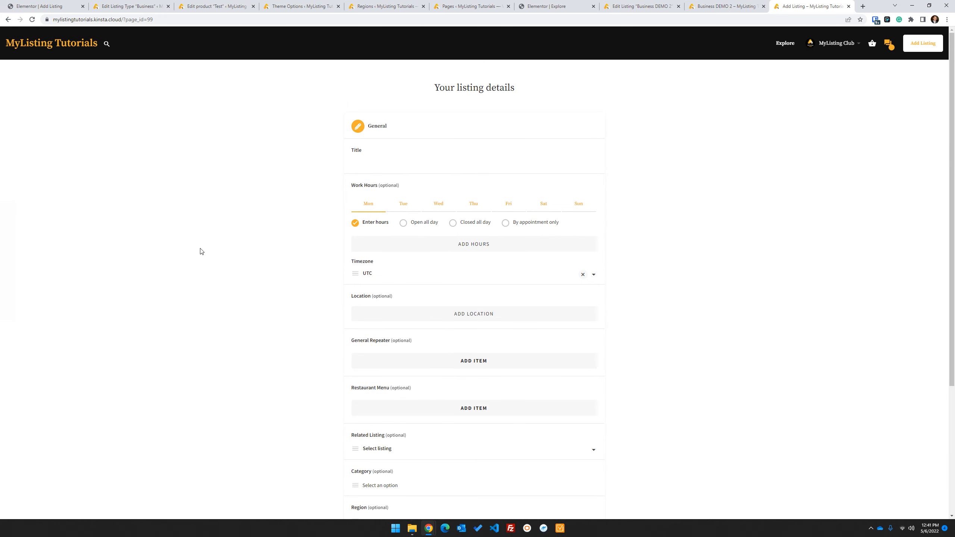
# Set the Business listing type's icon source to Icon Font, pick the standing person icon, and update the listing type.
pyautogui.click(163, 4)
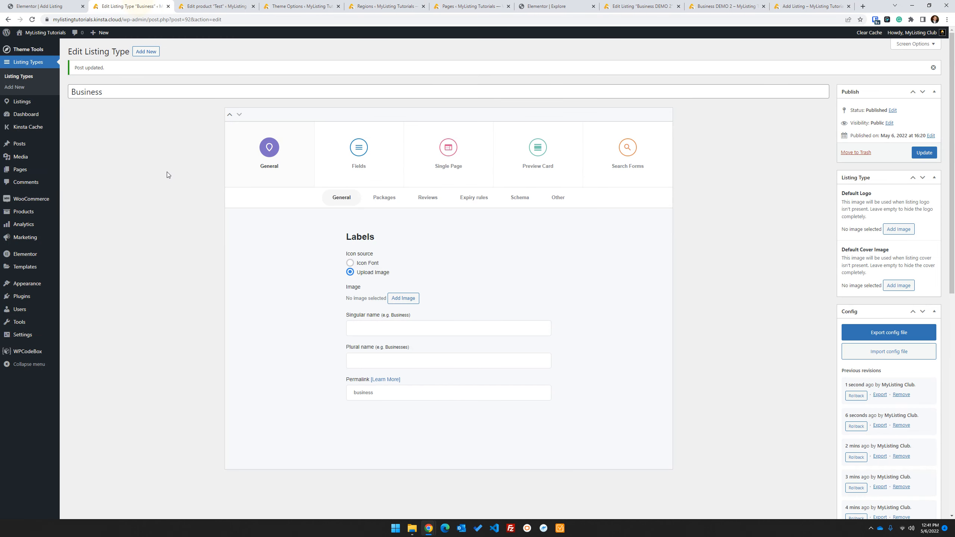
pyautogui.click(365, 264)
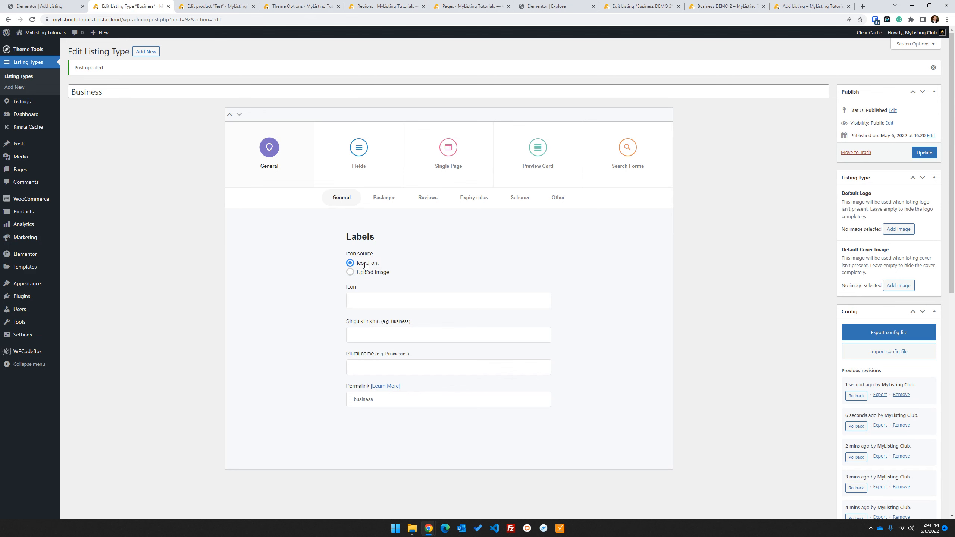
pyautogui.click(402, 305)
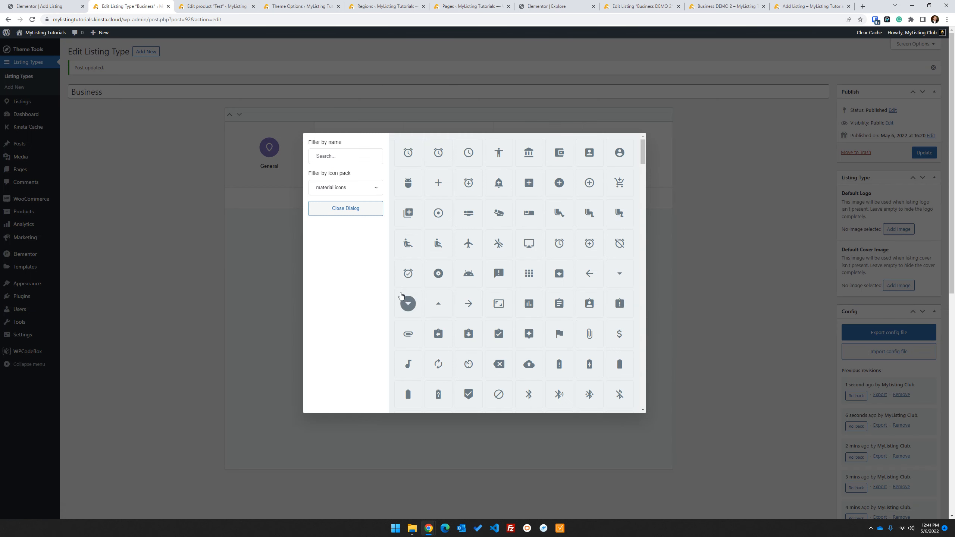
pyautogui.click(499, 152)
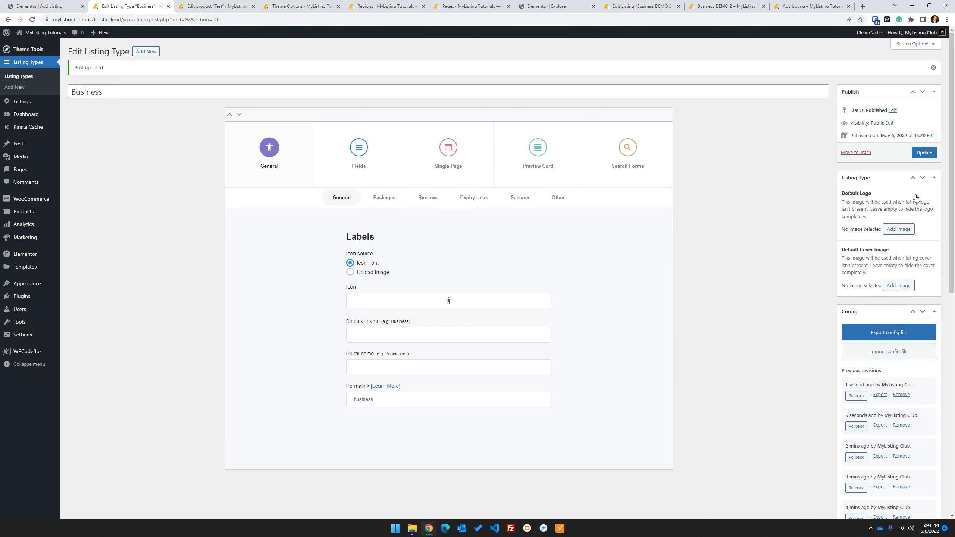
pyautogui.click(925, 153)
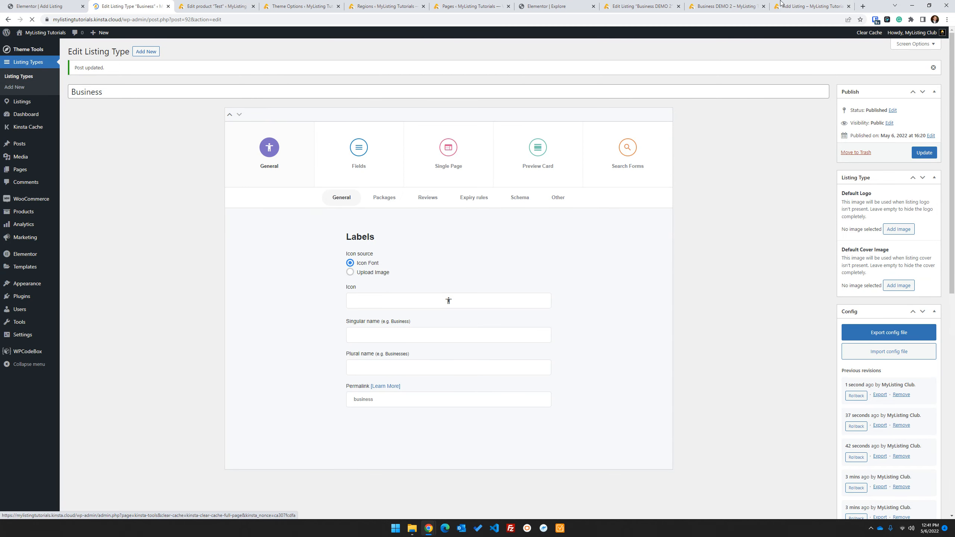
# Reload the front-end listing form and return to the package selection on the Add Listing page.
pyautogui.click(798, 4)
pyautogui.click(32, 19)
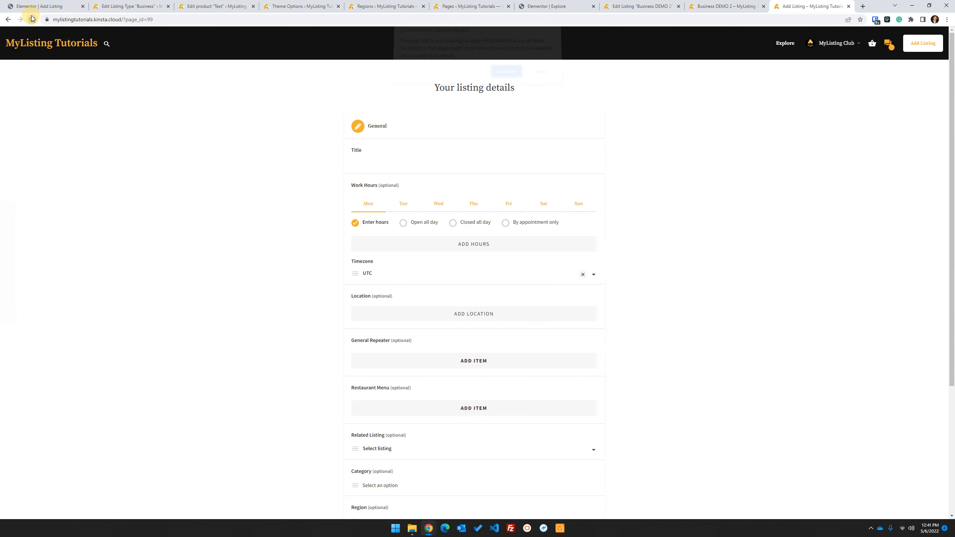
pyautogui.click(511, 76)
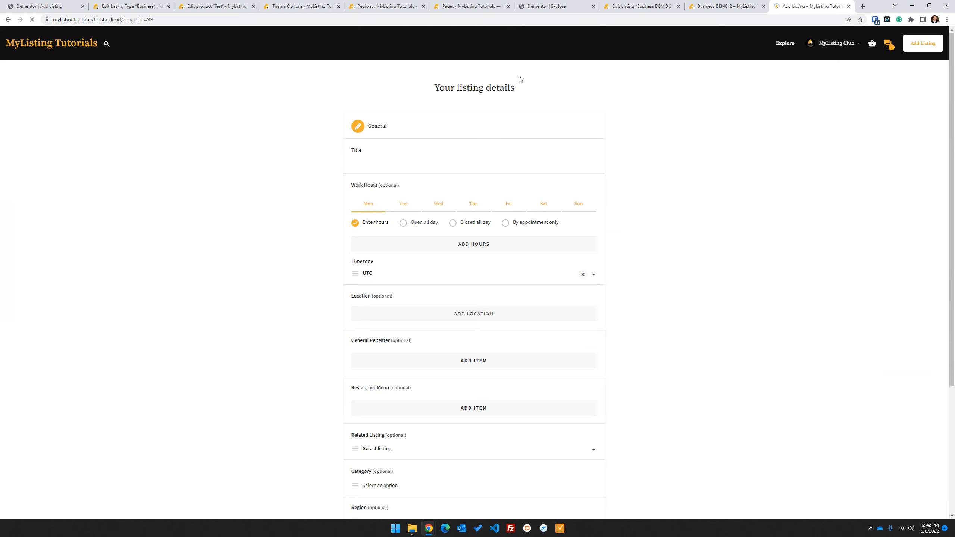
pyautogui.scroll(-5, 294, 391)
pyautogui.click(9, 19)
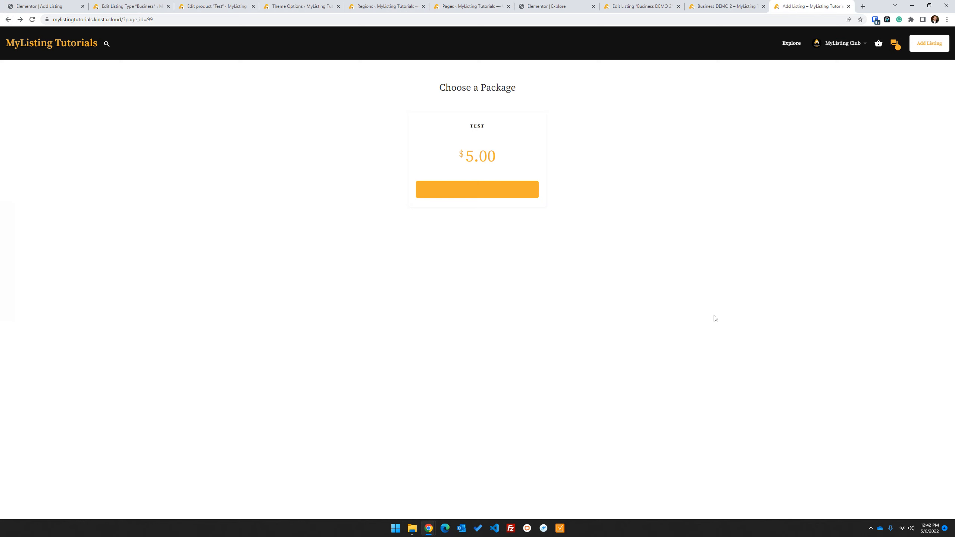
pyautogui.click(126, 225)
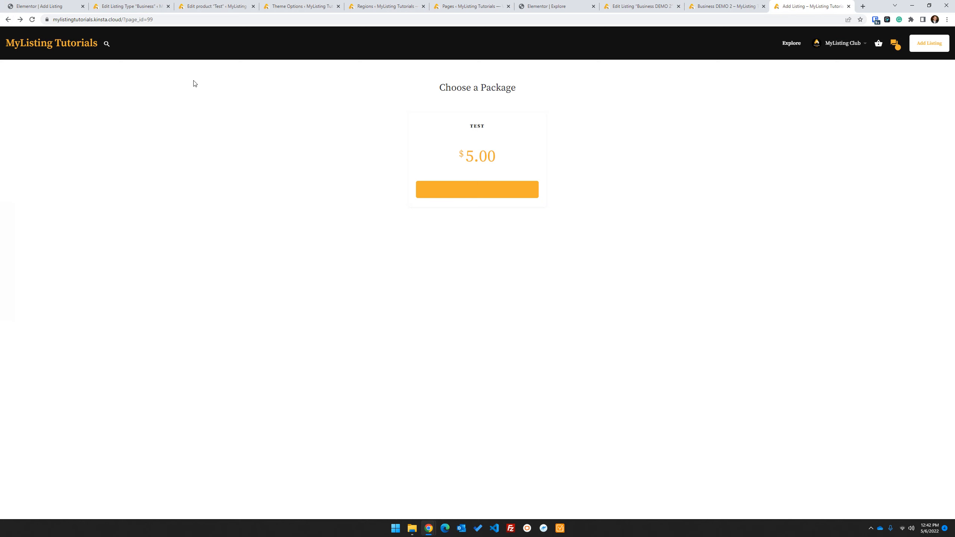
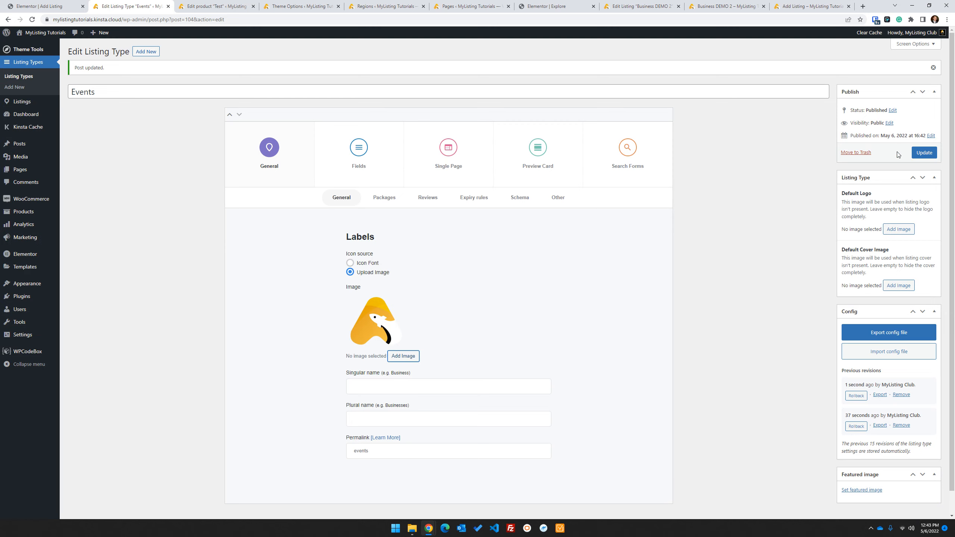
# Update the Events listing type and reload the Add Listing page to check the listing type choices.
pyautogui.click(924, 152)
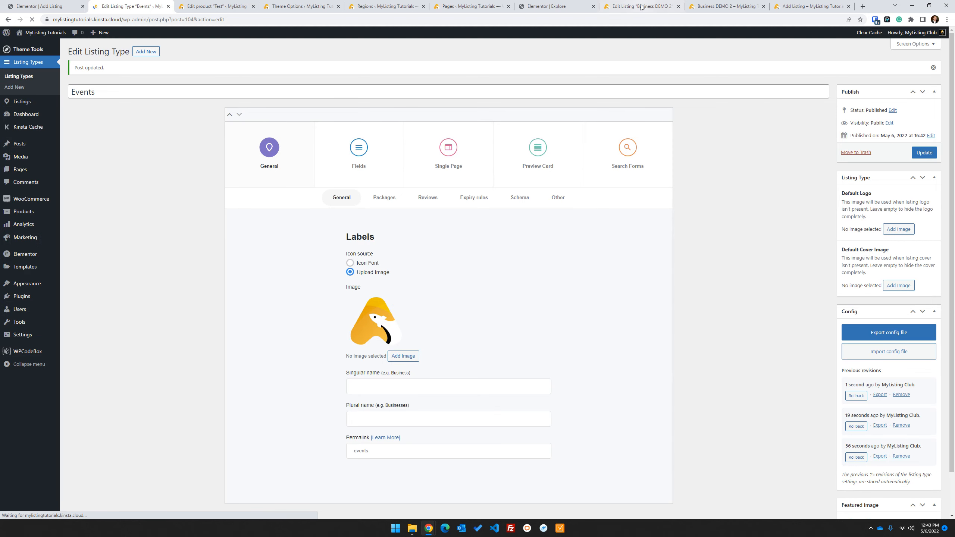
pyautogui.click(798, 6)
pyautogui.click(32, 19)
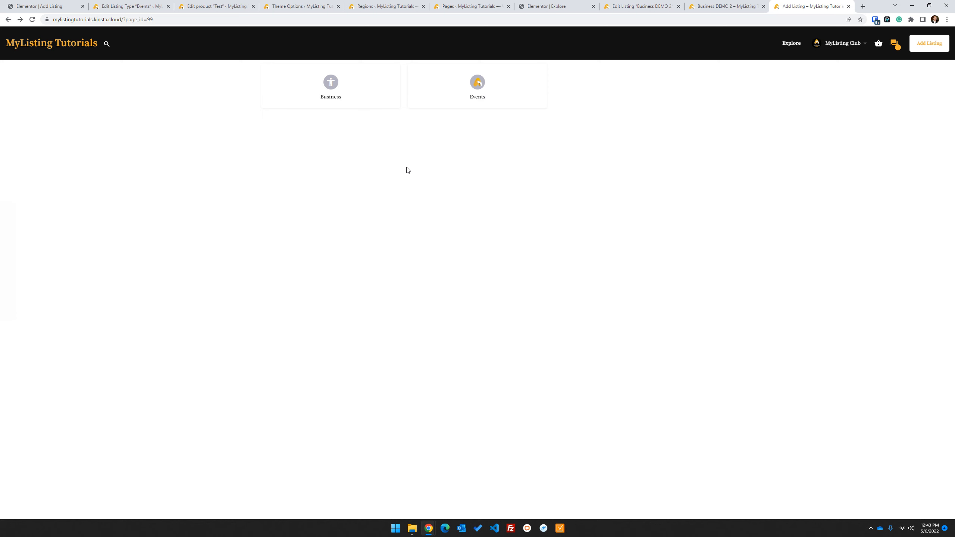
pyautogui.click(339, 200)
pyautogui.click(396, 207)
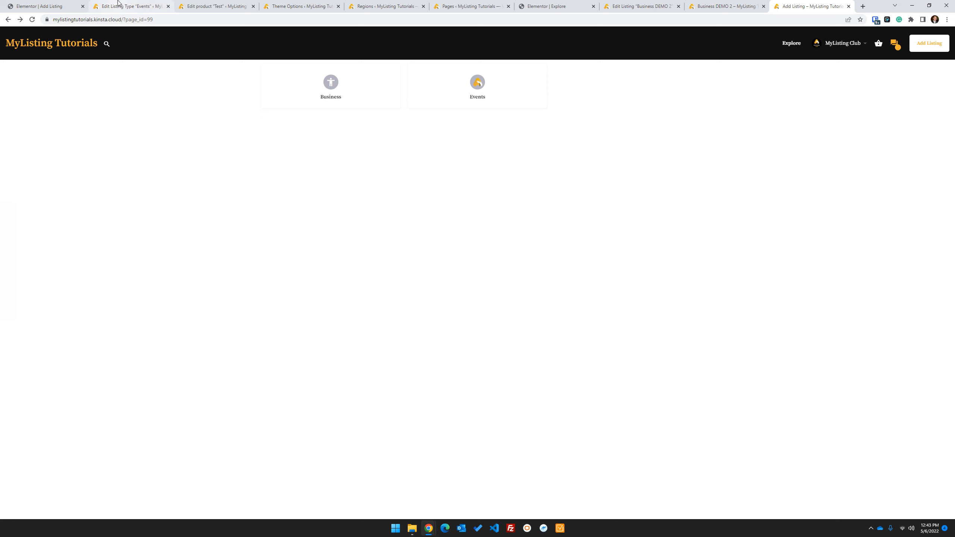
# Add the preset Video URL field to the Events listing type's used fields.
pyautogui.click(119, 4)
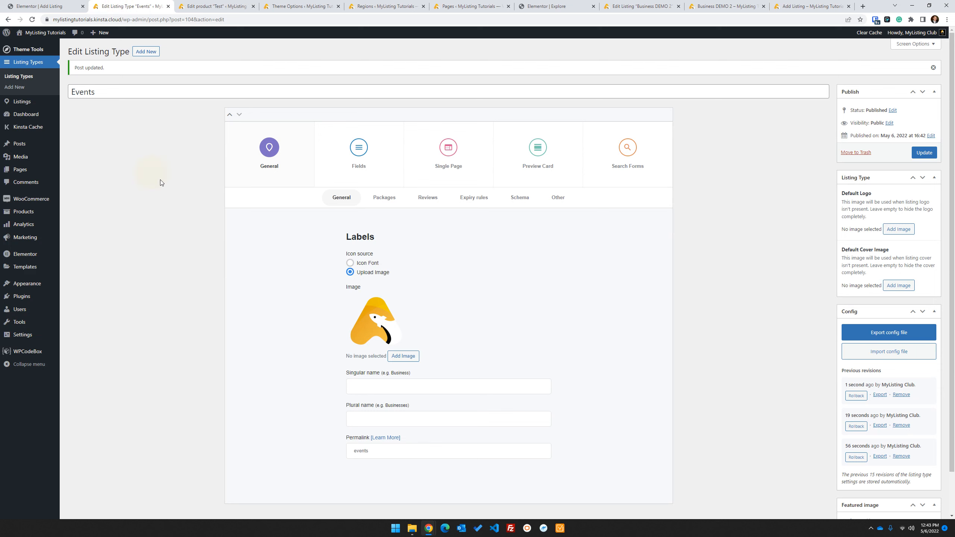
pyautogui.moveTo(164, 180); pyautogui.dragTo(176, 208)
pyautogui.click(140, 212)
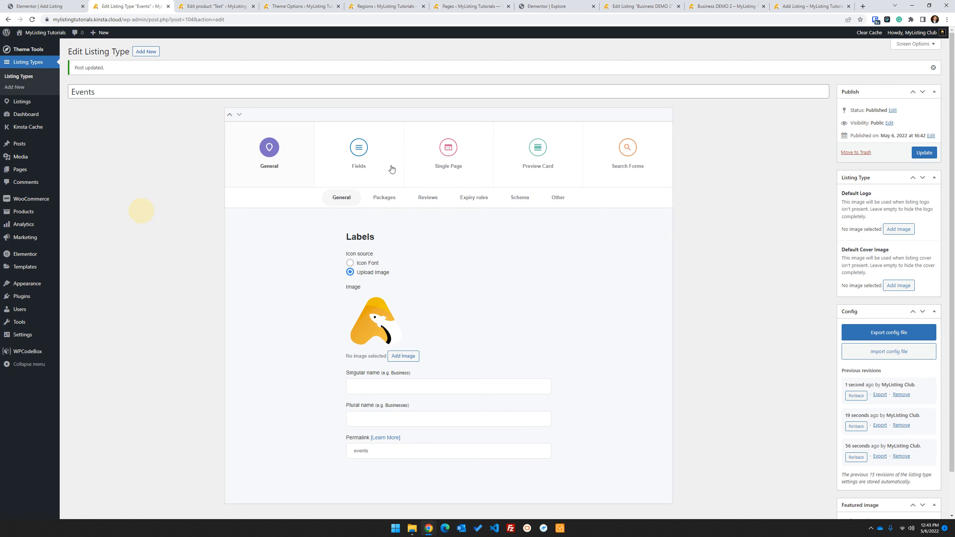
pyautogui.click(359, 148)
pyautogui.scroll(-5, 359, 169)
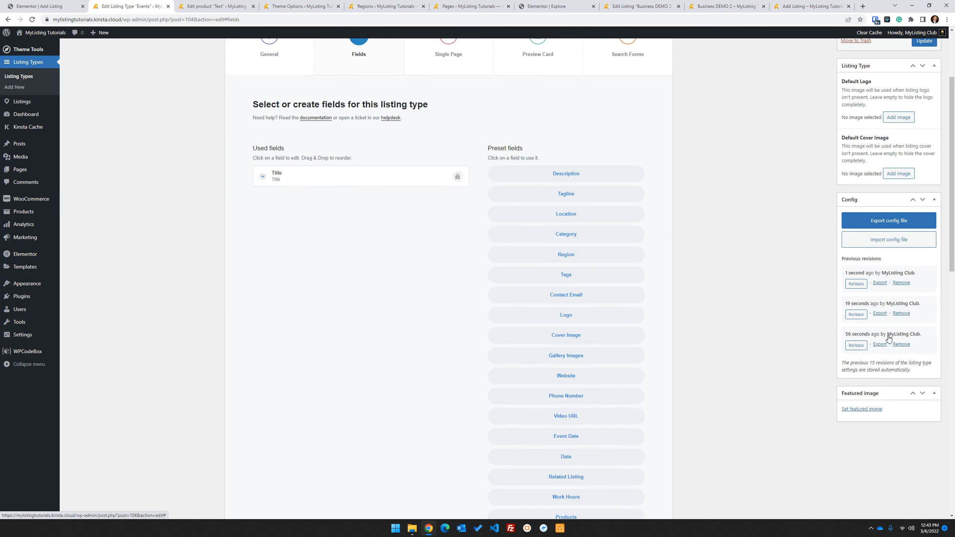
pyautogui.click(575, 303)
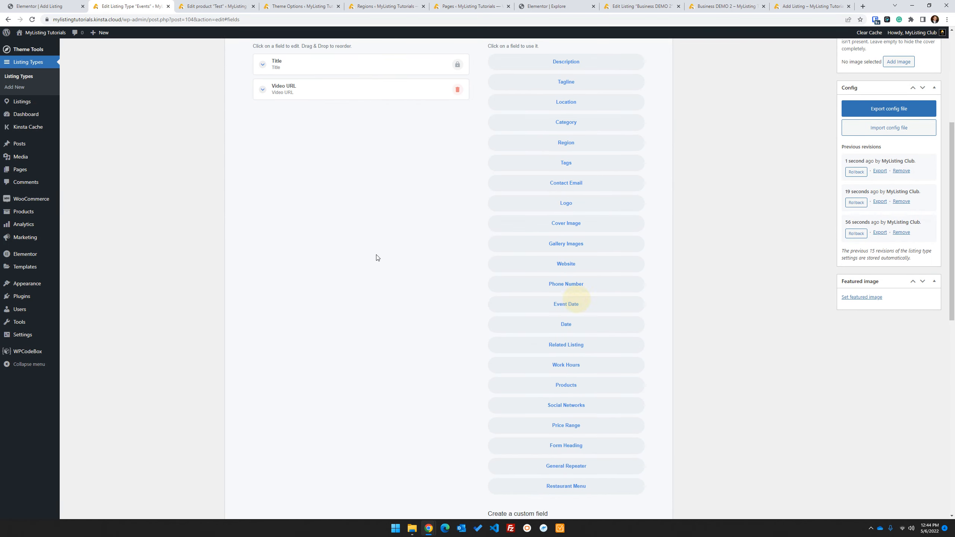
pyautogui.scroll(2, 362, 199)
pyautogui.click(347, 161)
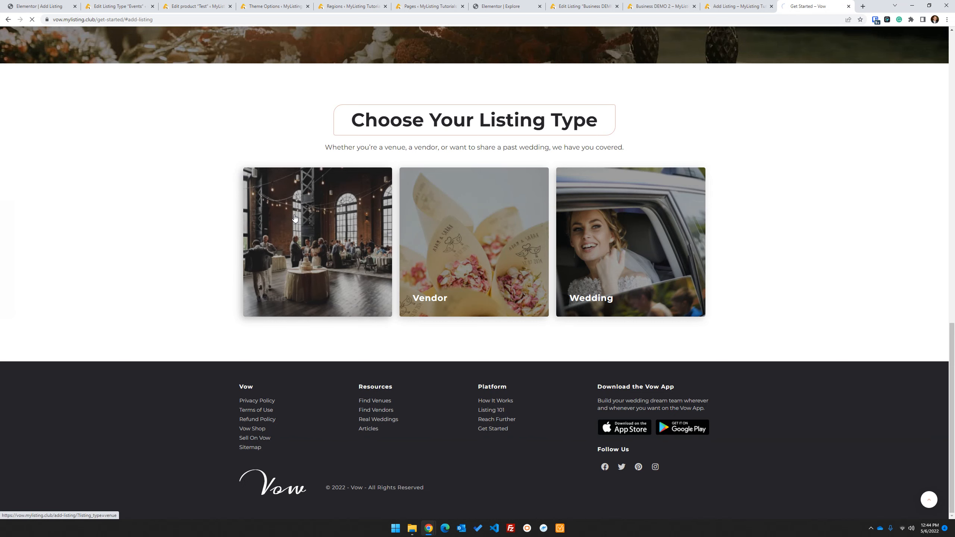
# On the Vow site, choose the Venue listing type and a package, and bring up its Add Listing form.
pyautogui.click(294, 219)
pyautogui.click(632, 370)
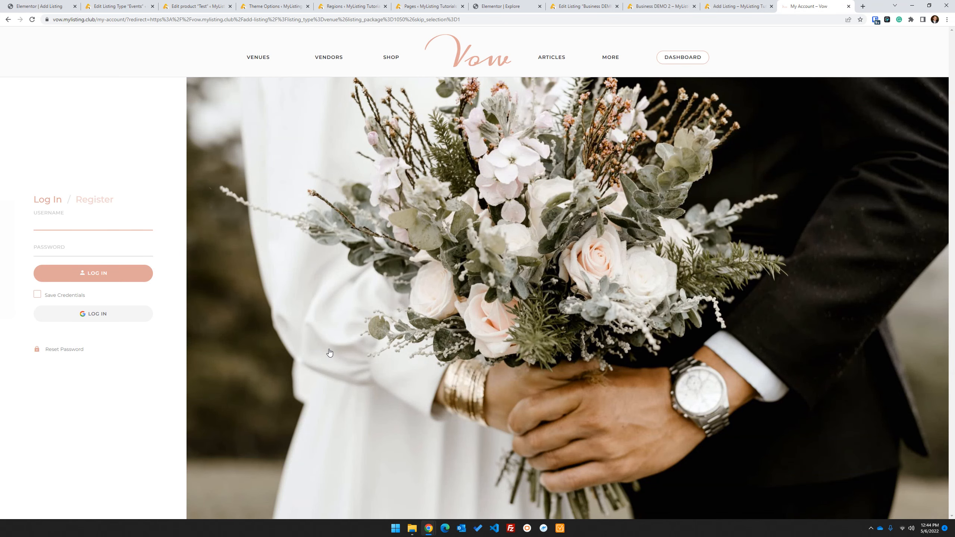
pyautogui.moveTo(825, 2); pyautogui.dragTo(954, 55)
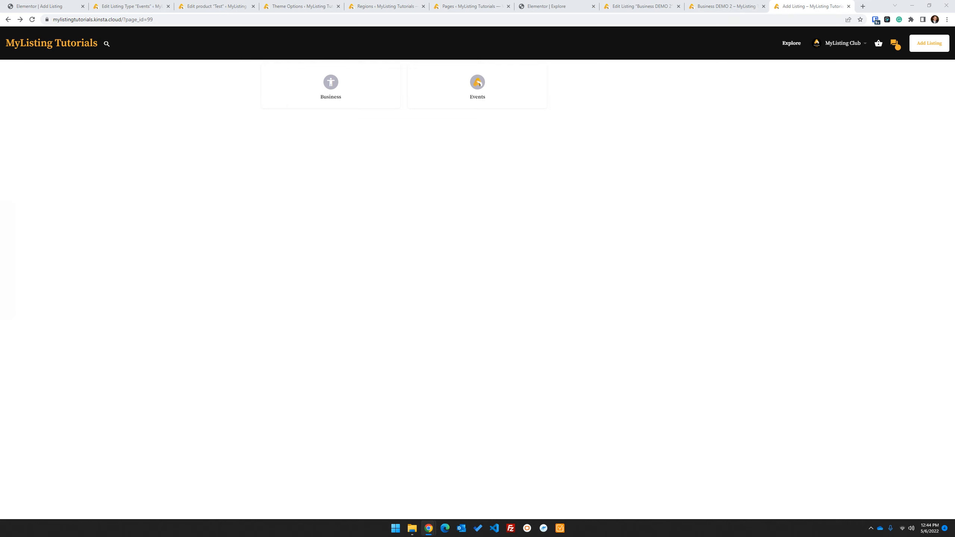
pyautogui.moveTo(954, 125); pyautogui.dragTo(260, 172)
pyautogui.moveTo(159, 172); pyautogui.dragTo(809, 4)
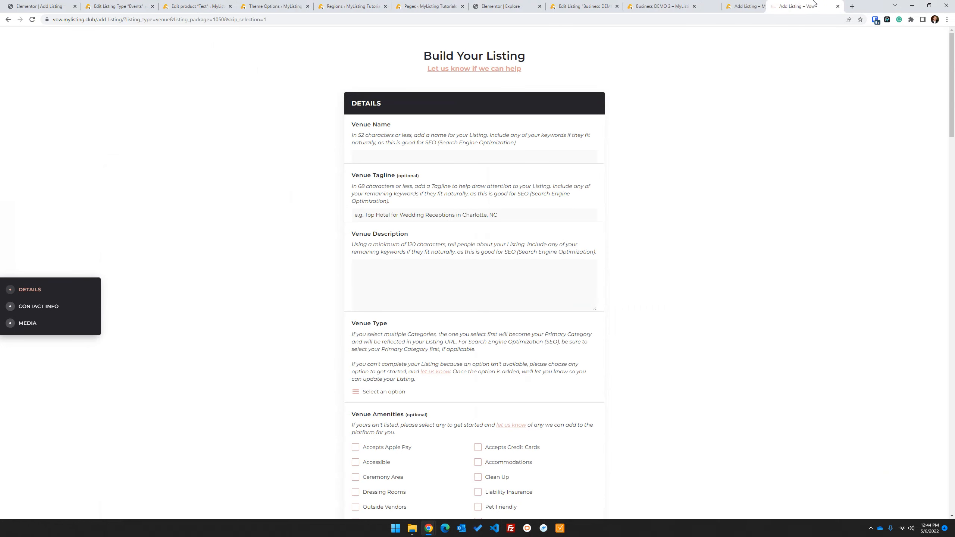
# Examine the Vow venue form's Details, Contact Info and Media sections, including the Venue Introduction Video field's description and placeholder.
pyautogui.scroll(-10, 269, 320)
pyautogui.scroll(-6, 269, 325)
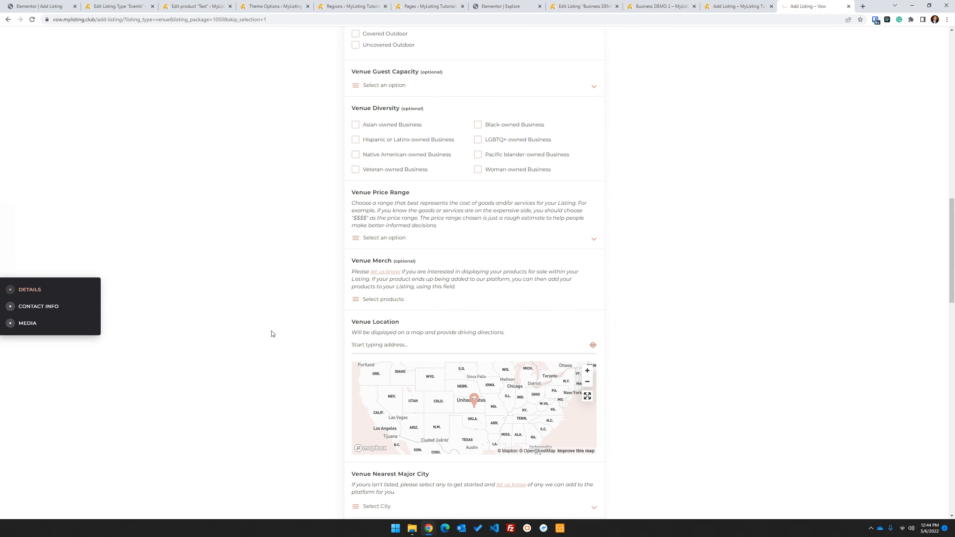
pyautogui.scroll(-8, 272, 333)
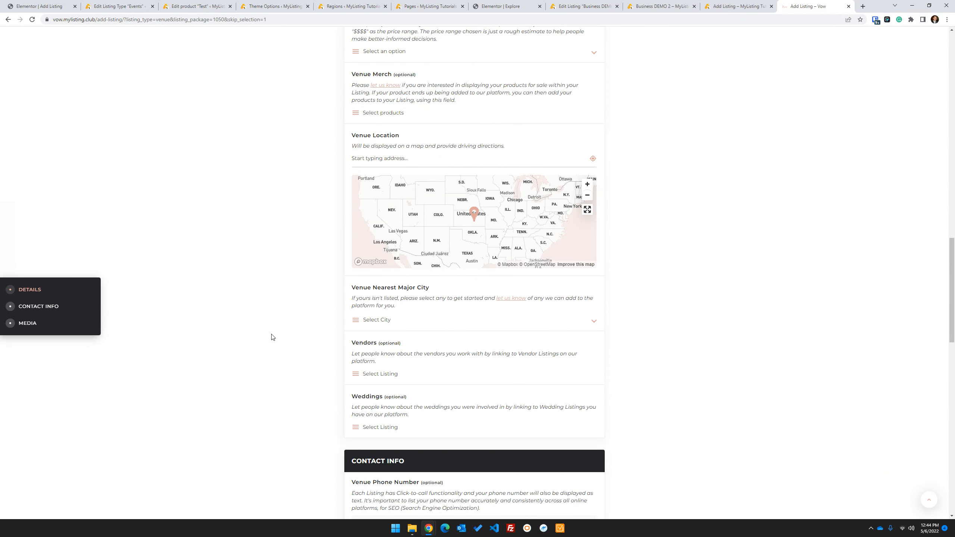
pyautogui.scroll(-4, 273, 338)
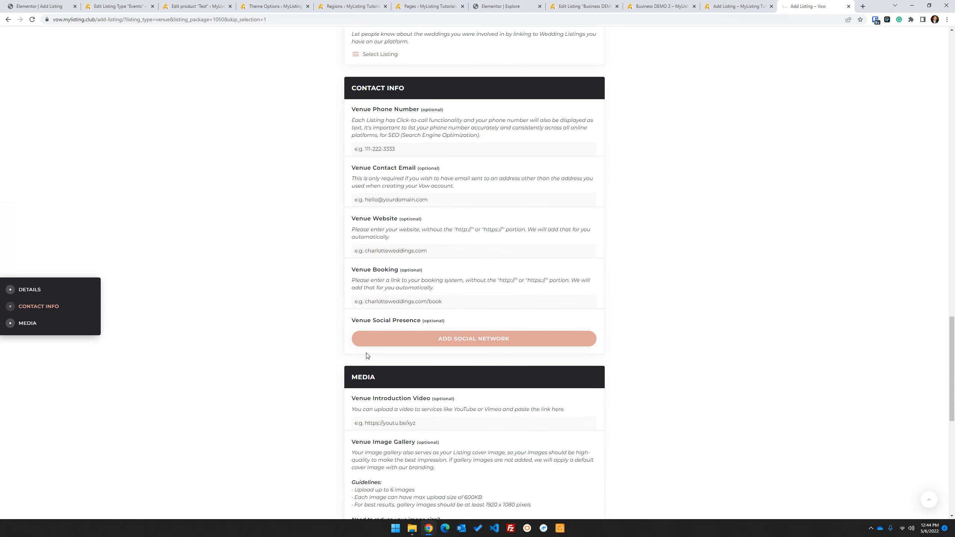
pyautogui.scroll(-2, 391, 295)
pyautogui.moveTo(457, 324); pyautogui.dragTo(341, 326)
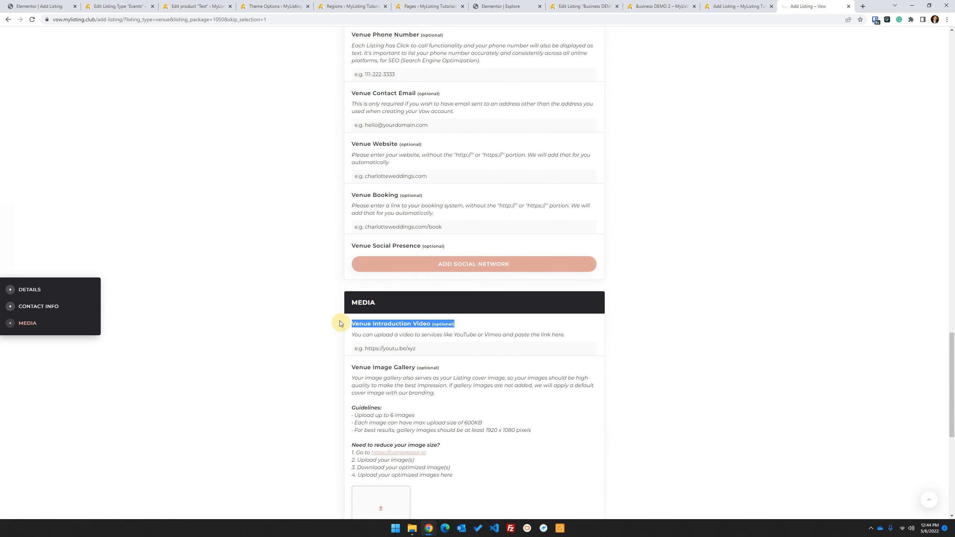
pyautogui.scroll(-5, 301, 279)
pyautogui.click(456, 161)
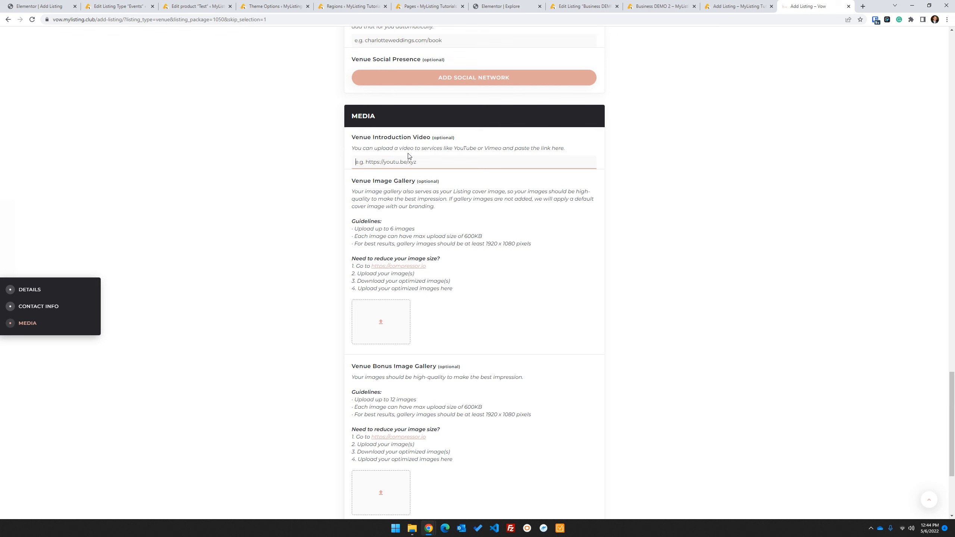
pyautogui.tripleClick(507, 147)
pyautogui.click(428, 162)
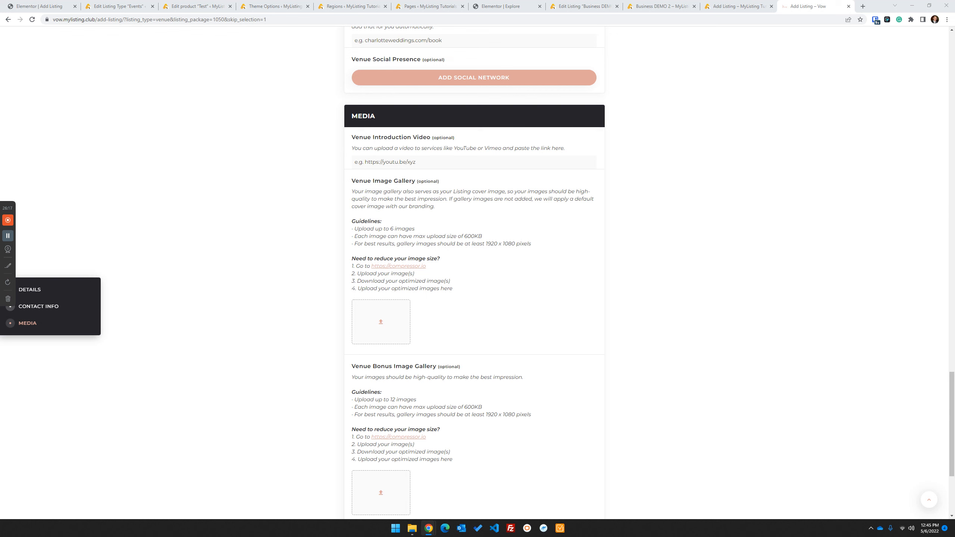
# Switch to the REACH site's Add Listing form and examine its Details, Media and Feedback sections.
pyautogui.moveTo(421, 535); pyautogui.dragTo(784, 3)
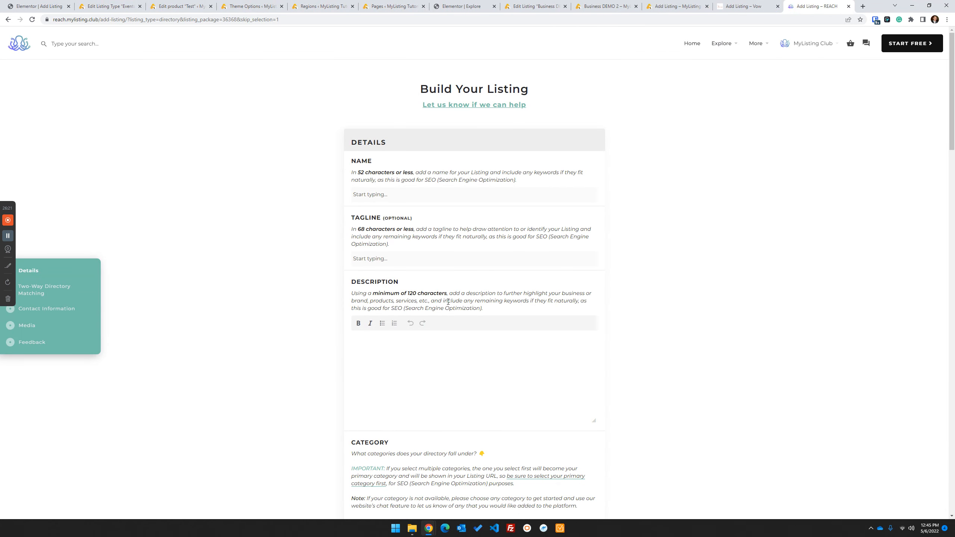
pyautogui.scroll(-15, 242, 225)
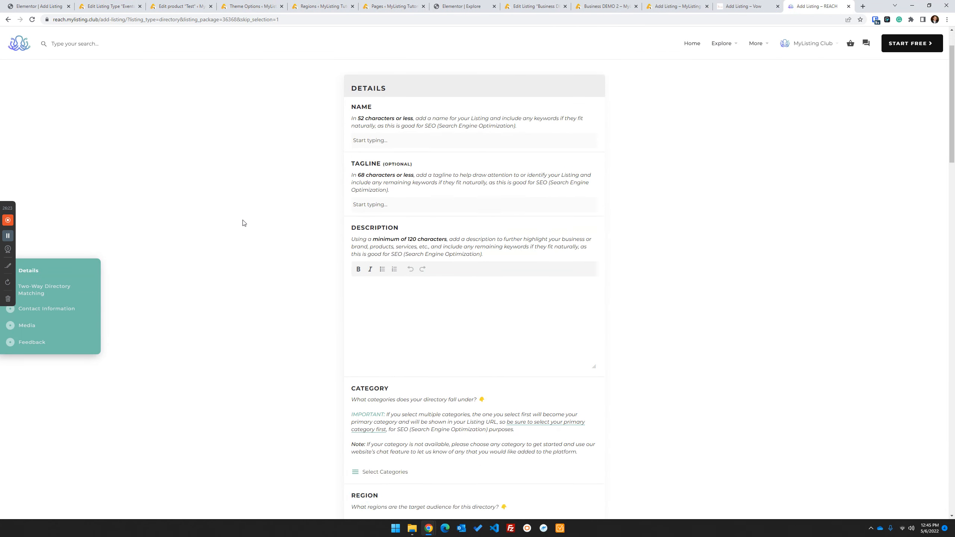
pyautogui.scroll(-10, 265, 249)
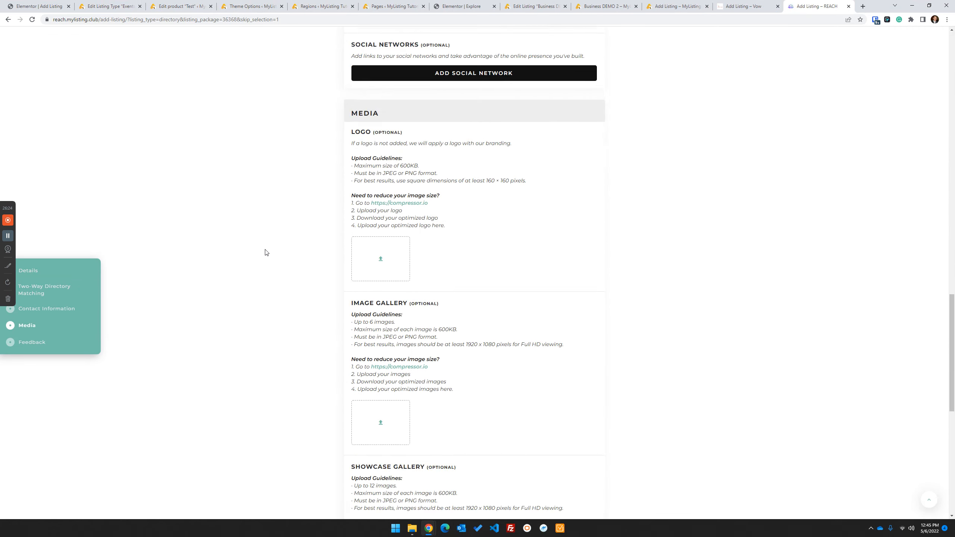
pyautogui.scroll(-5, 266, 253)
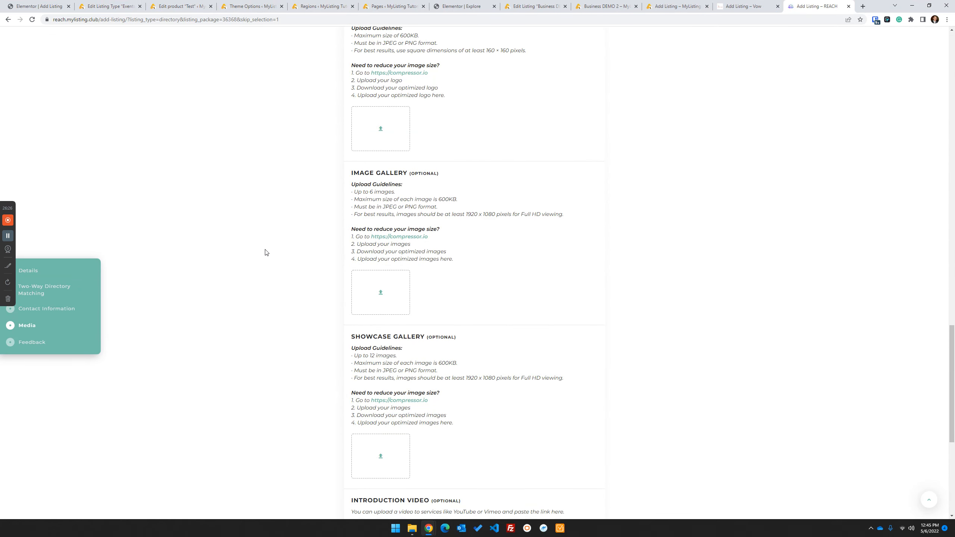
pyautogui.scroll(-5, 266, 253)
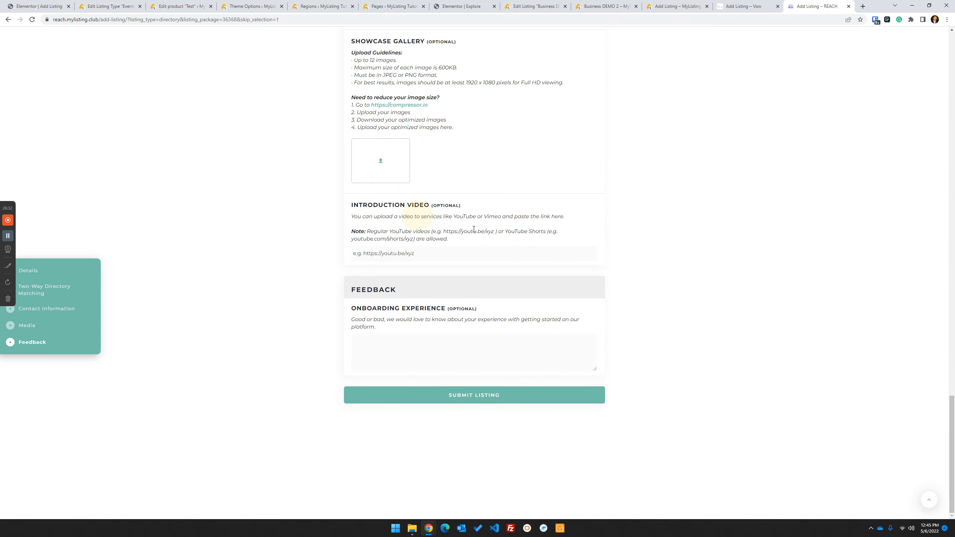
# Examine the Introduction Video field's note about regular YouTube and YouTube Shorts links and its placeholder.
pyautogui.moveTo(457, 240); pyautogui.dragTo(355, 229)
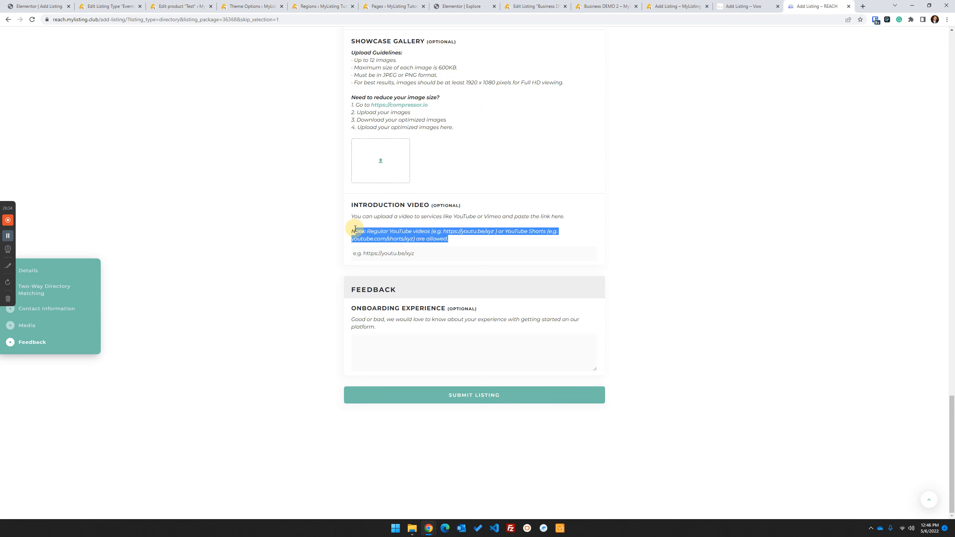
pyautogui.click(414, 241)
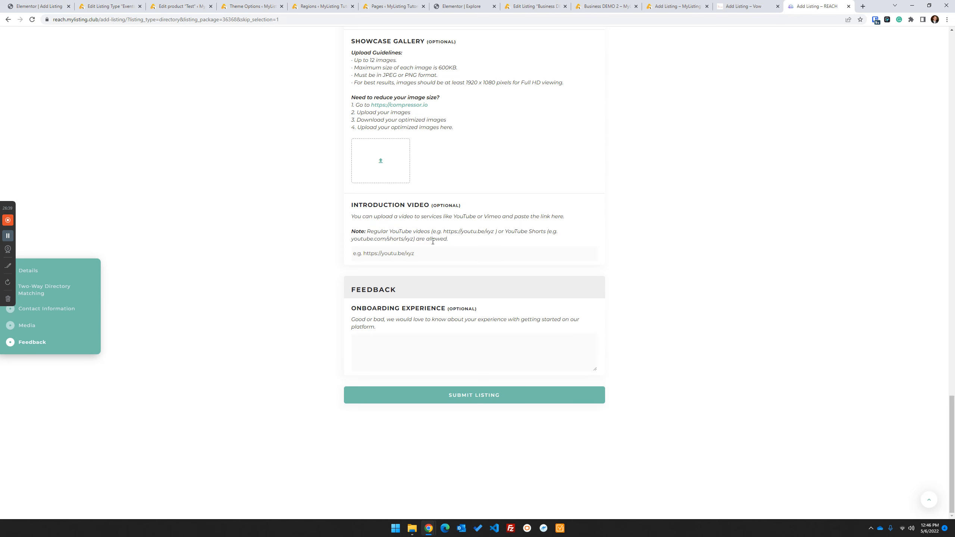
pyautogui.click(413, 240)
pyautogui.moveTo(414, 239); pyautogui.dragTo(336, 239)
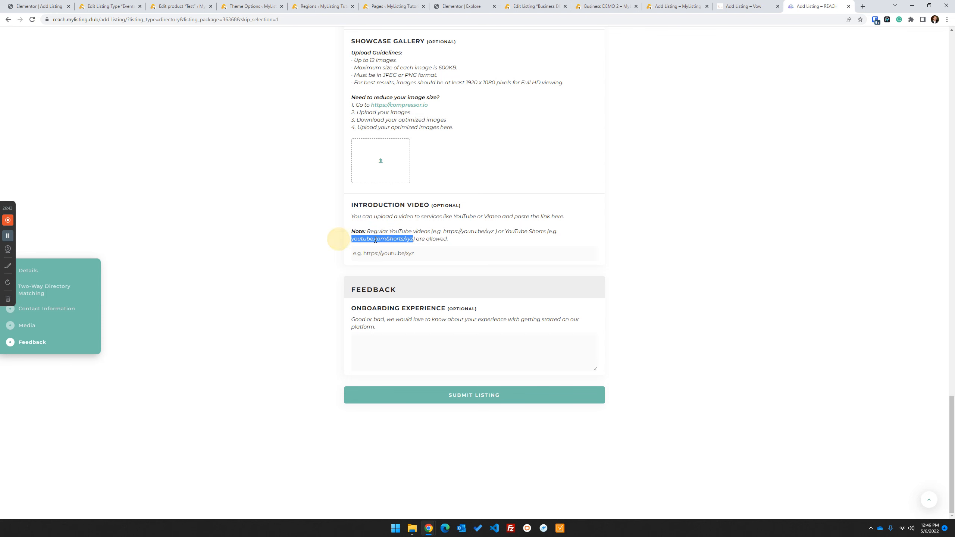
pyautogui.click(447, 240)
pyautogui.click(404, 255)
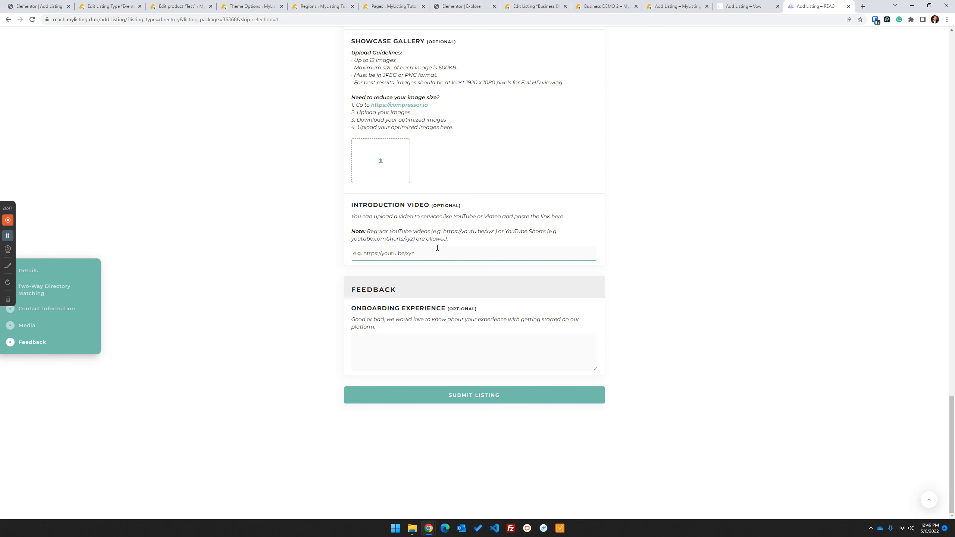
# Compare the MyListing Tutorials Add Listing page with the Vow form, and view the Business DEMO 2 listing's profile.
pyautogui.click(679, 6)
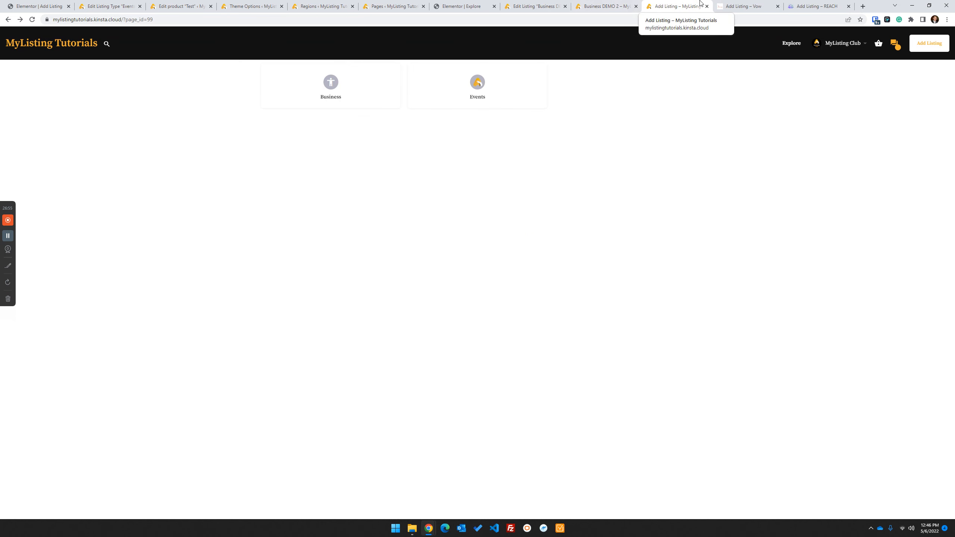
pyautogui.click(743, 6)
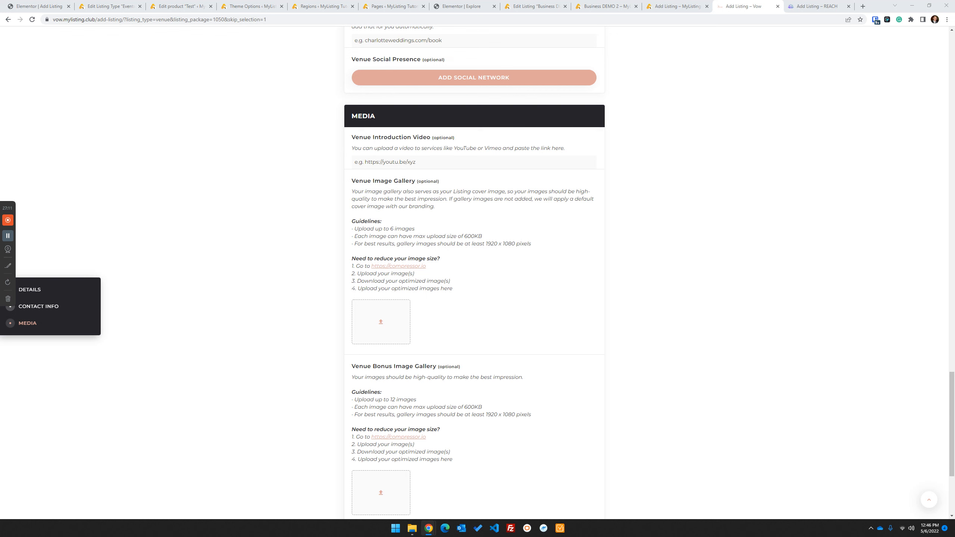
pyautogui.click(606, 6)
pyautogui.click(320, 284)
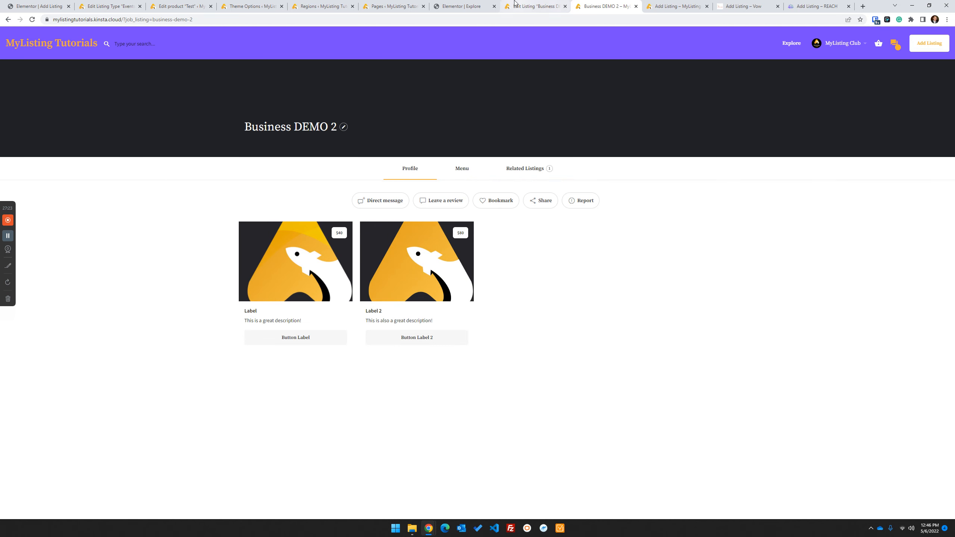
# Return to the Events listing type and open the content and tabs settings of its single page.
pyautogui.click(463, 6)
pyautogui.click(386, 4)
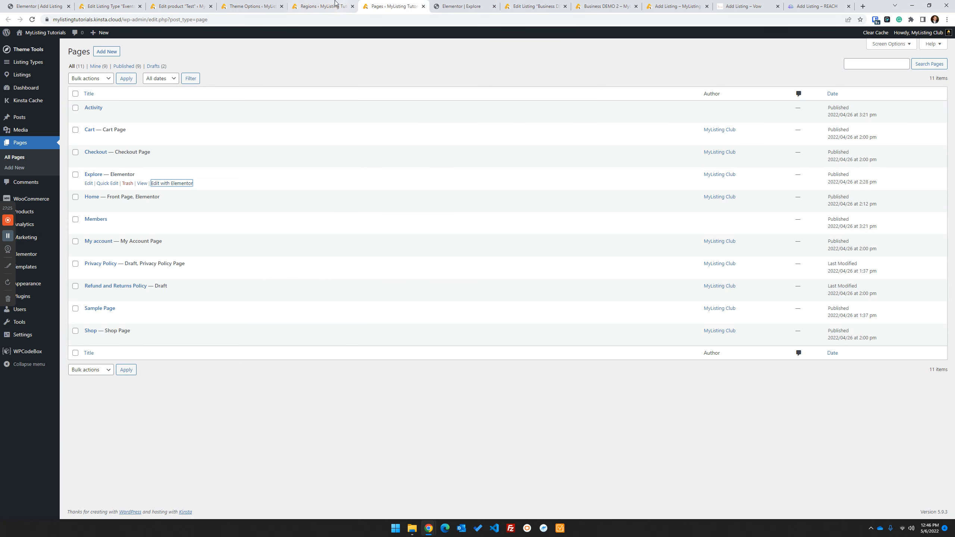
pyautogui.click(324, 5)
pyautogui.click(252, 5)
pyautogui.click(181, 6)
pyautogui.click(103, 5)
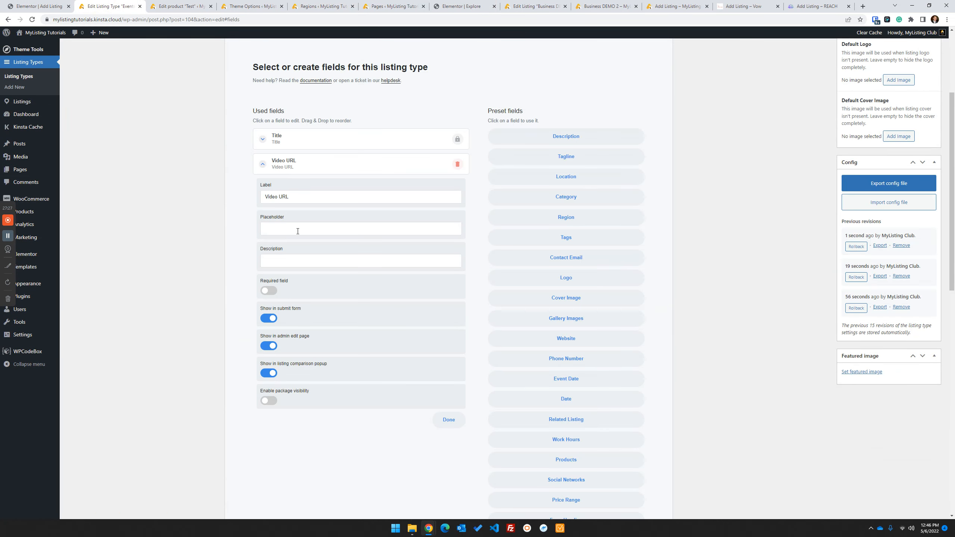
pyautogui.click(447, 147)
pyautogui.click(485, 195)
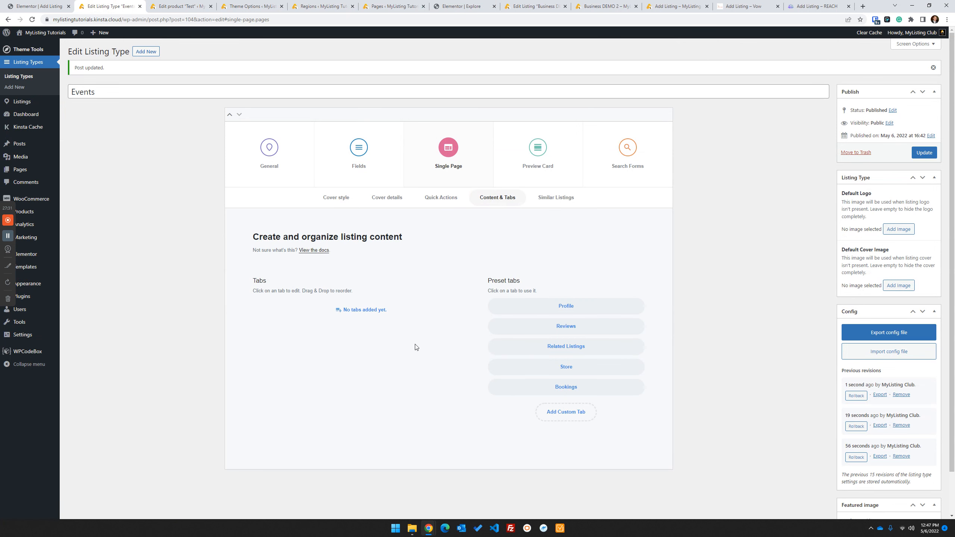
# In the Business listing type, set the single-page Profile tab's layout to Two Columns and update the listing type.
pyautogui.click(22, 76)
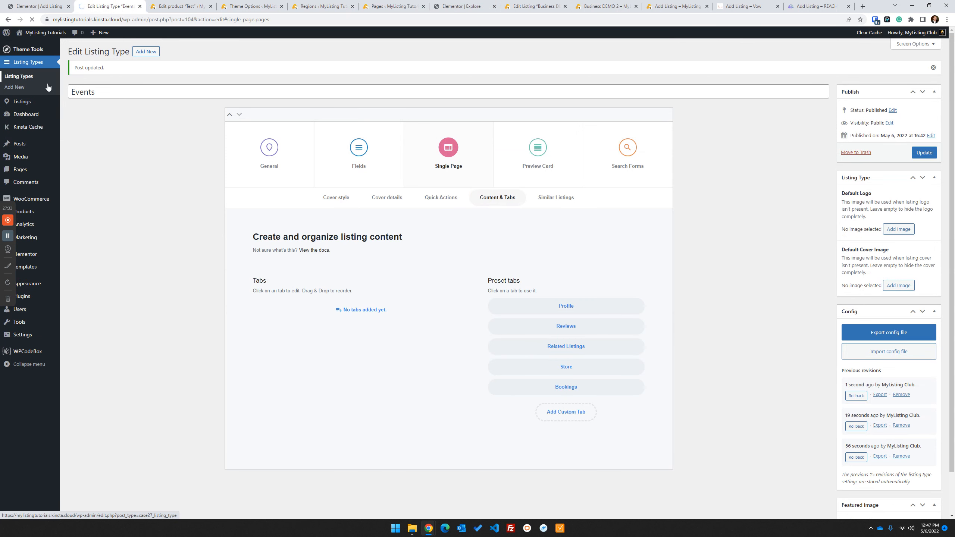
pyautogui.click(90, 142)
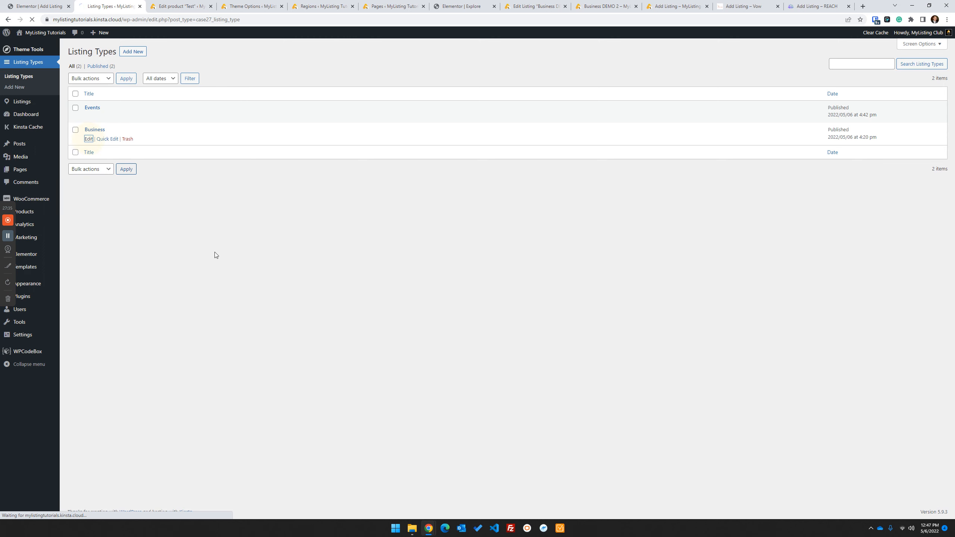
pyautogui.click(462, 142)
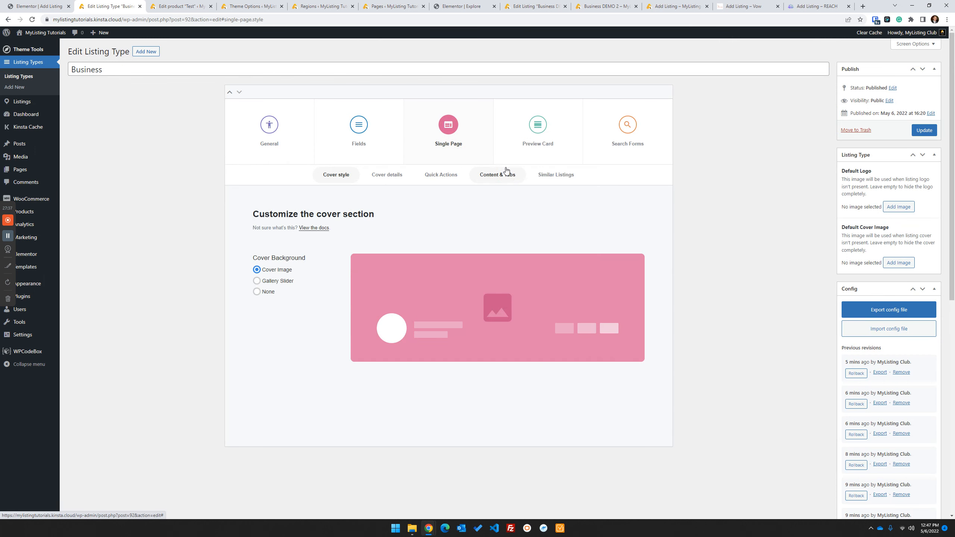
pyautogui.click(504, 174)
pyautogui.moveTo(375, 284); pyautogui.dragTo(374, 284)
pyautogui.click(553, 135)
pyautogui.click(559, 147)
pyautogui.click(529, 196)
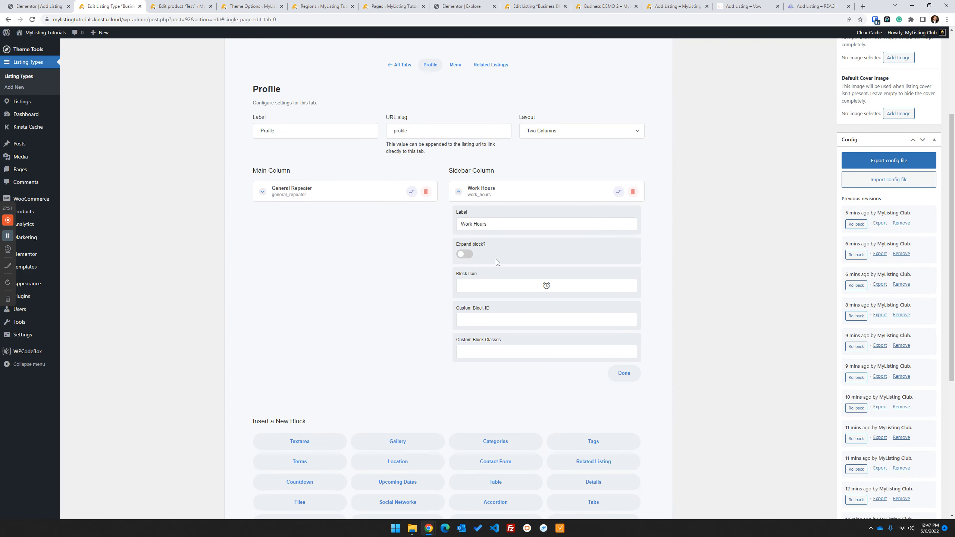
pyautogui.scroll(4, 467, 262)
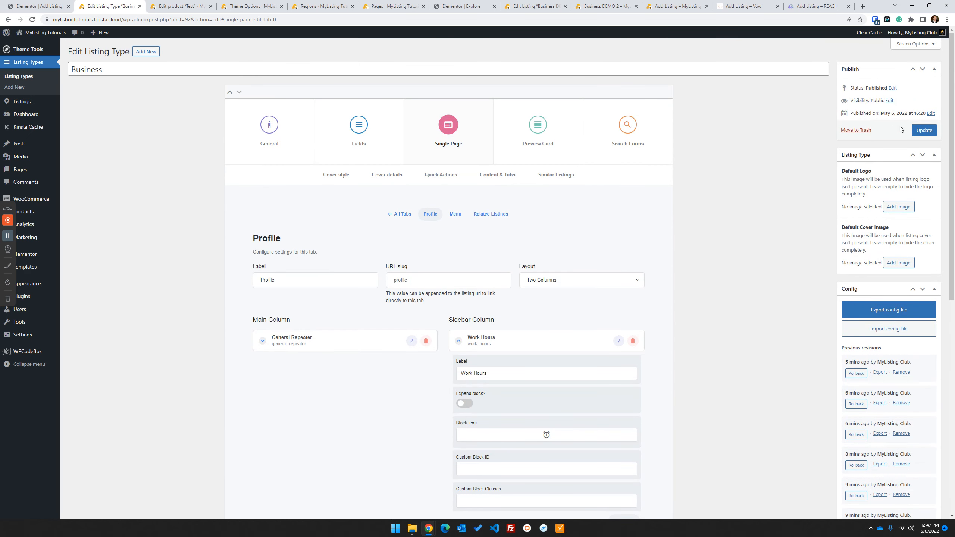
pyautogui.click(924, 132)
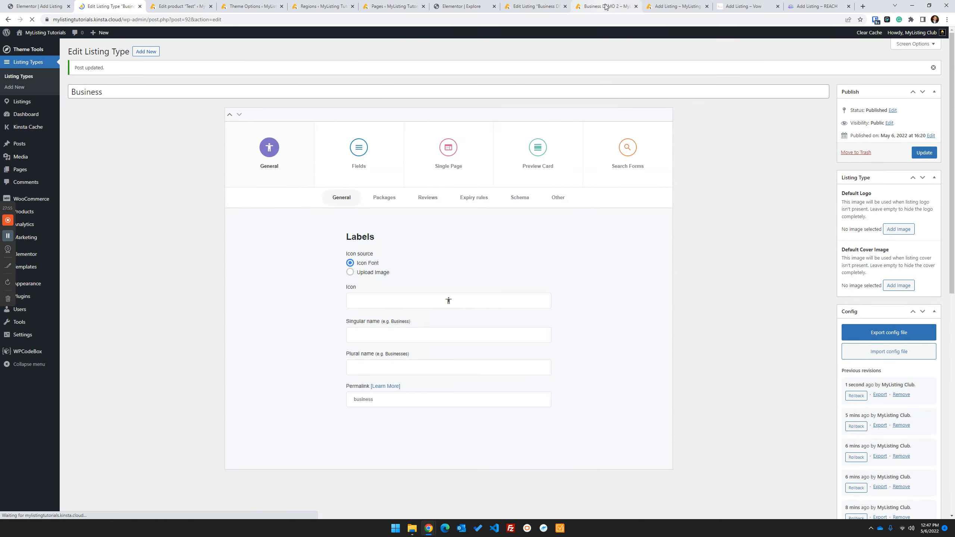
# Reload the Business DEMO 2 page to check the profile layout, and view the listing's work hours in its edit page.
pyautogui.click(606, 6)
pyautogui.click(33, 20)
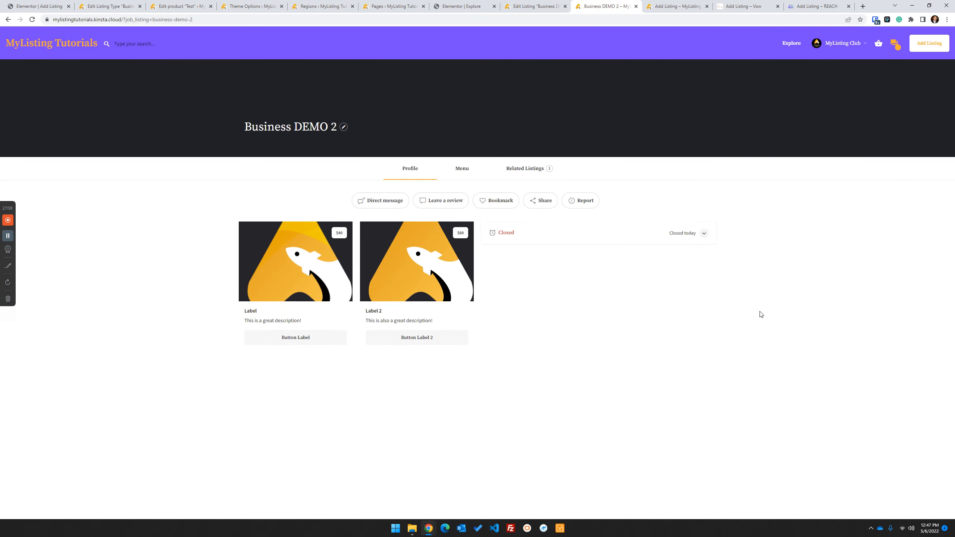
pyautogui.click(534, 6)
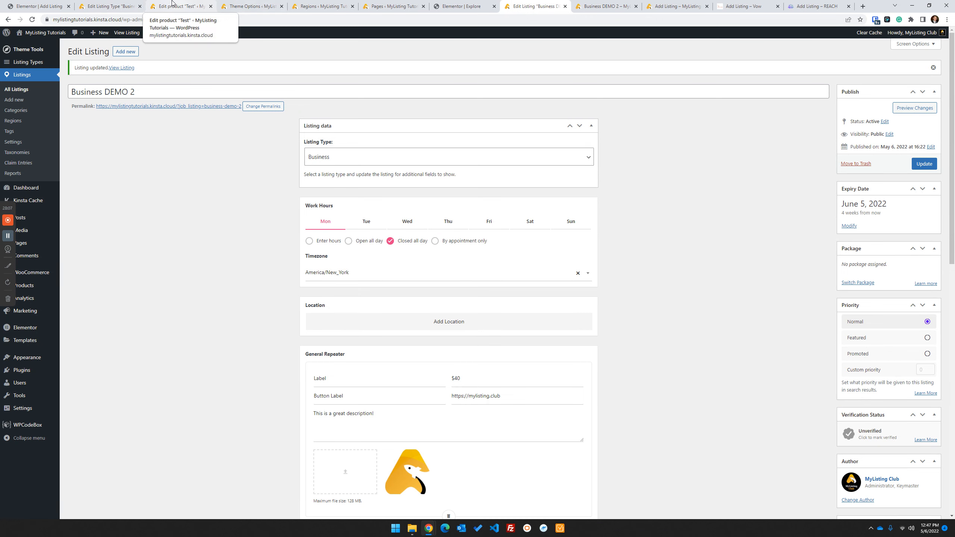
# Enable block expansion for the Work Hours block in the Business listing type's Profile tab and update the listing type.
pyautogui.click(109, 6)
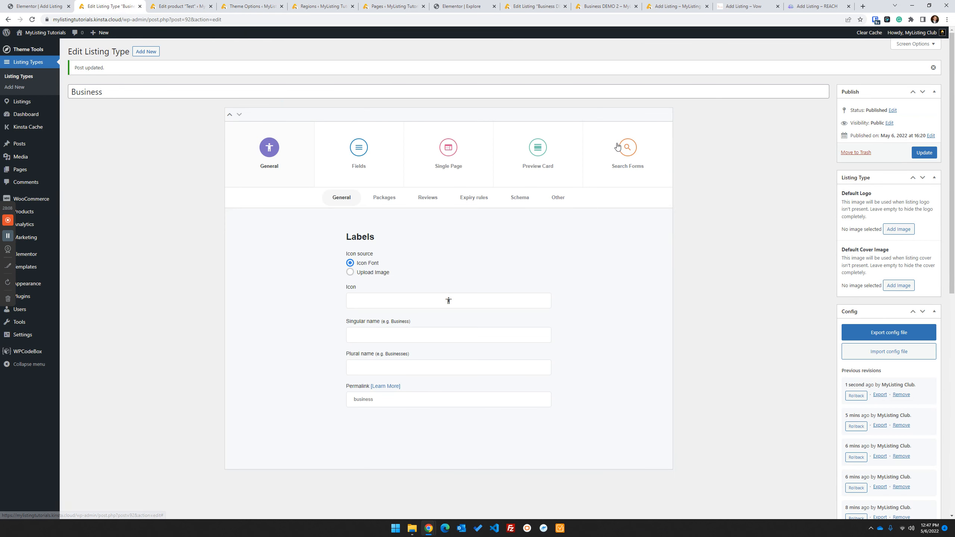
pyautogui.click(441, 163)
pyautogui.click(503, 198)
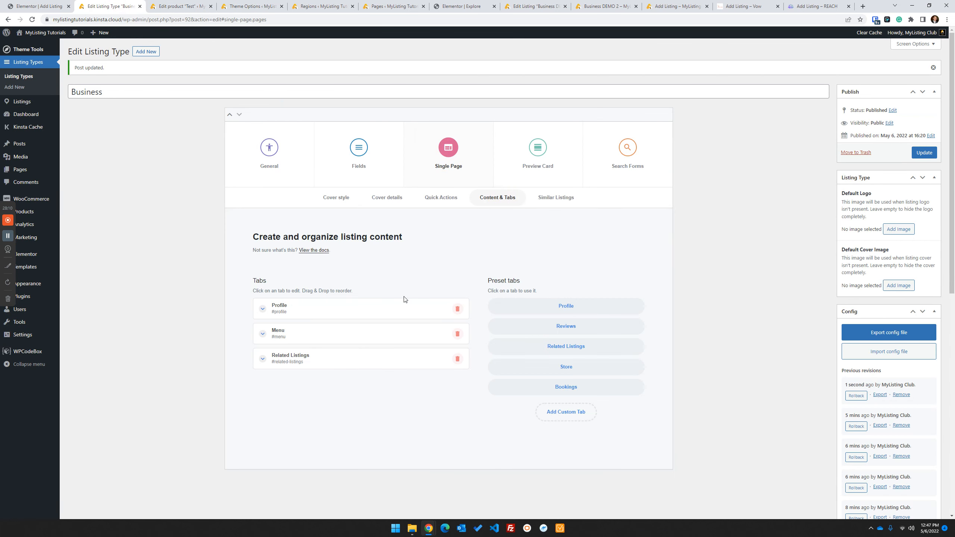
pyautogui.click(390, 316)
pyautogui.click(528, 363)
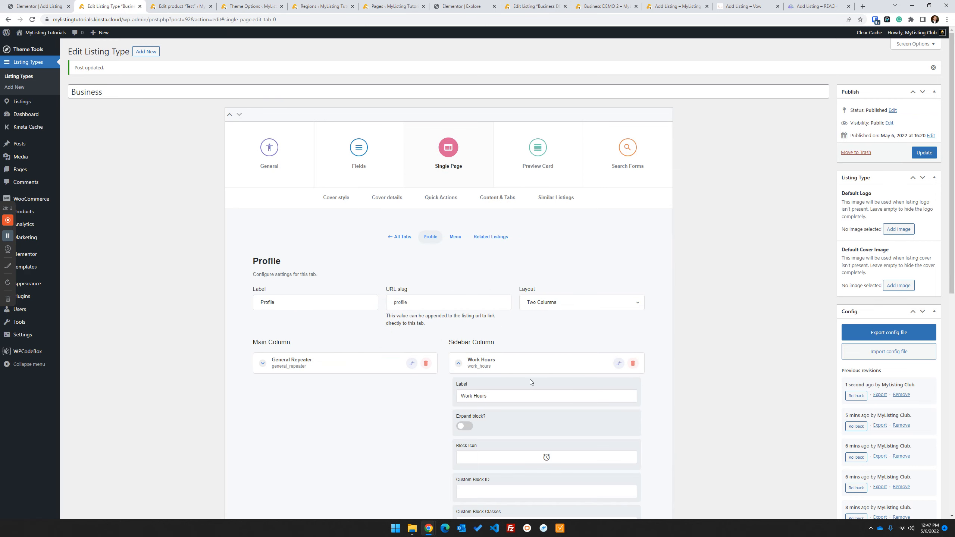
pyautogui.scroll(-3, 530, 379)
pyautogui.click(465, 277)
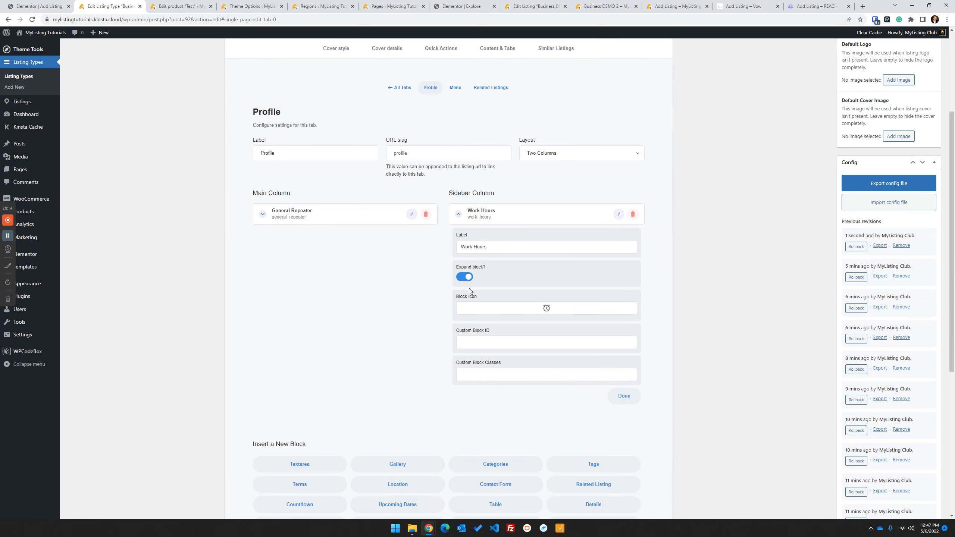
pyautogui.scroll(4, 466, 277)
pyautogui.click(924, 152)
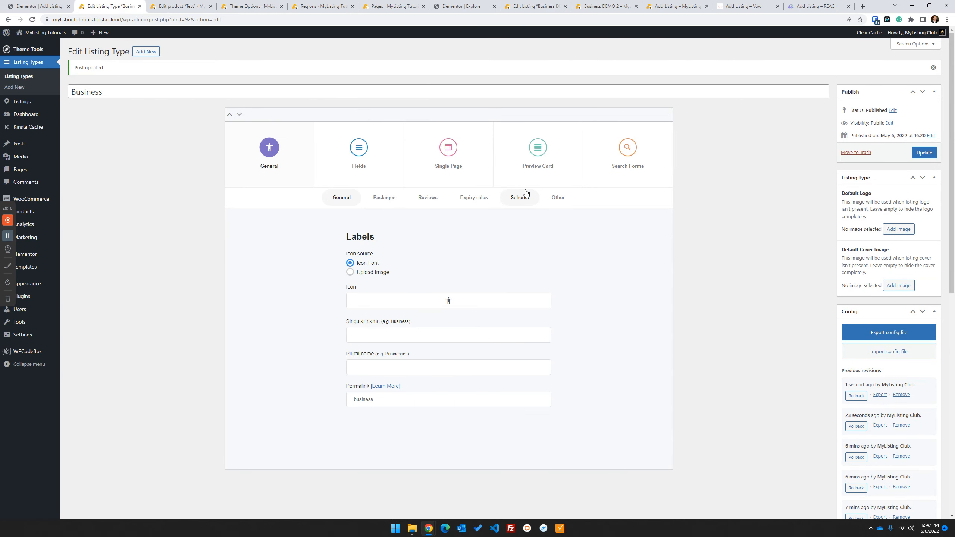
# Reload the Business DEMO 2 page and test collapsing and expanding the Work Hours block.
pyautogui.click(677, 6)
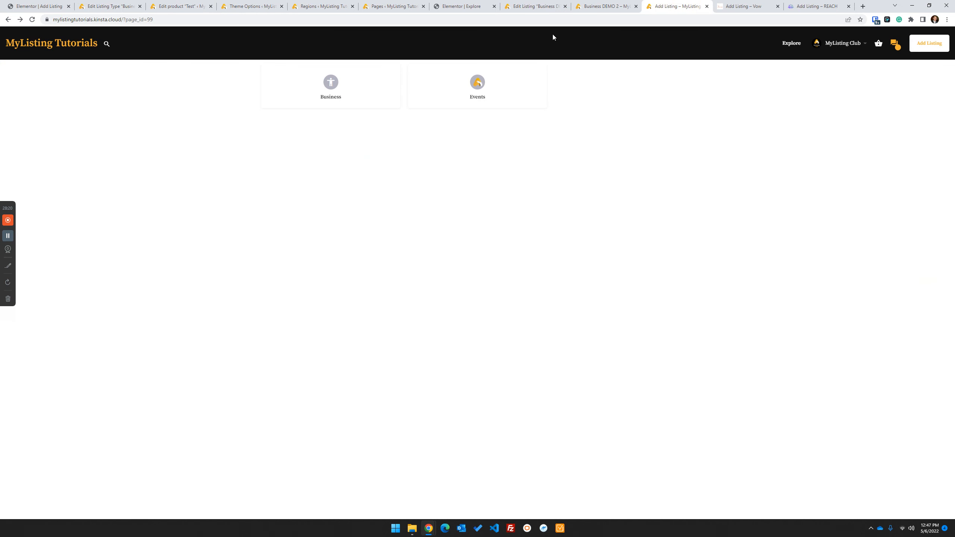
pyautogui.click(606, 6)
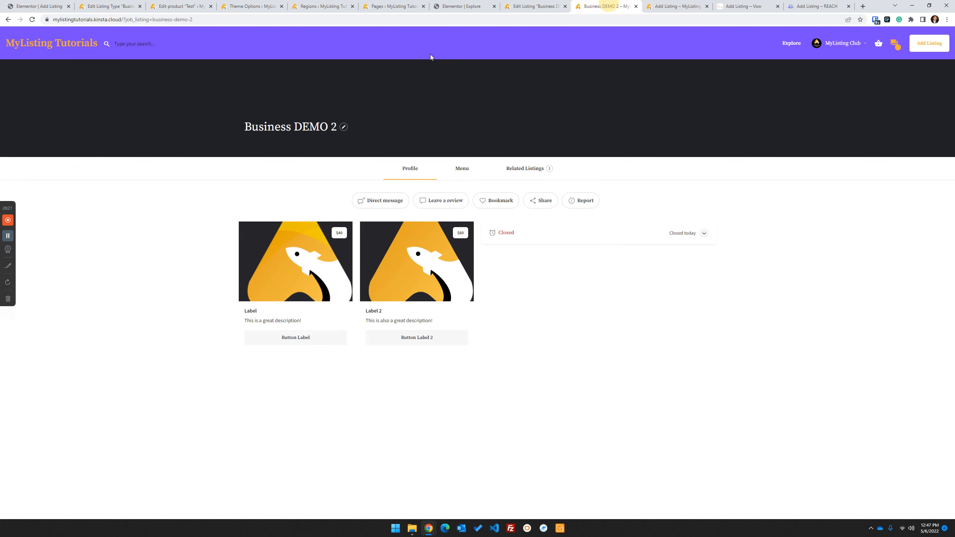
pyautogui.click(32, 20)
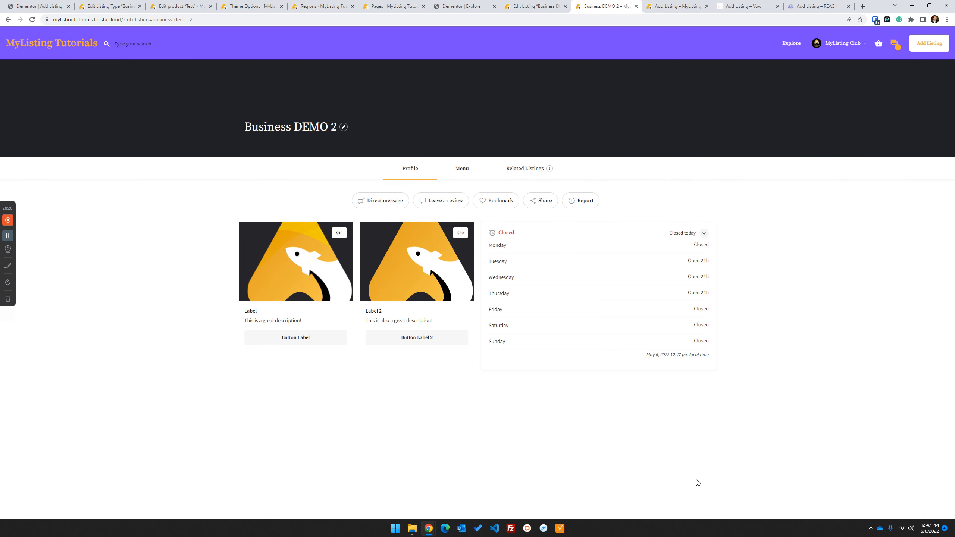
pyautogui.click(706, 235)
pyautogui.click(707, 234)
# Return to the Business listing type and examine the content blocks available for its single-page Profile tab.
pyautogui.click(199, 5)
pyautogui.click(132, 5)
pyautogui.click(170, 3)
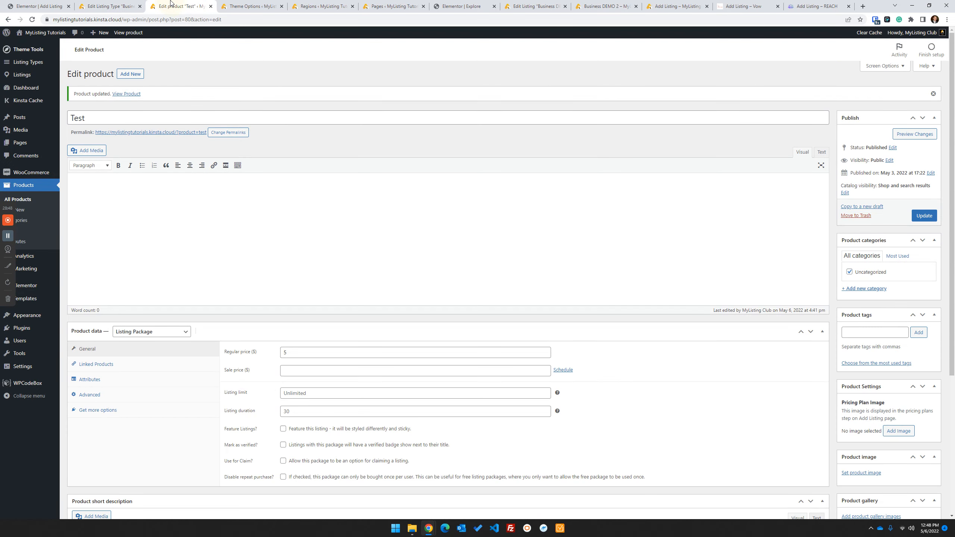
pyautogui.click(127, 4)
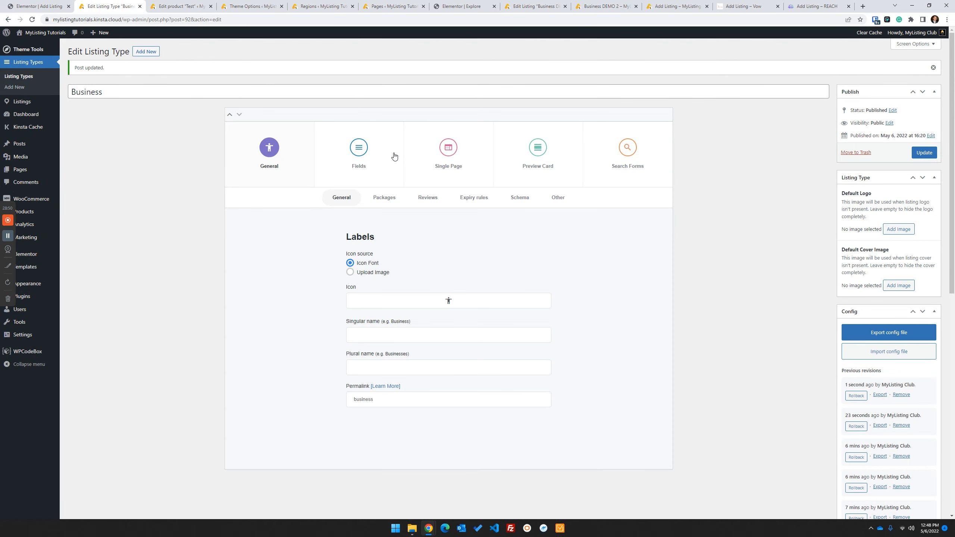
pyautogui.click(374, 152)
pyautogui.scroll(-1, 376, 158)
pyautogui.click(448, 109)
pyautogui.click(489, 160)
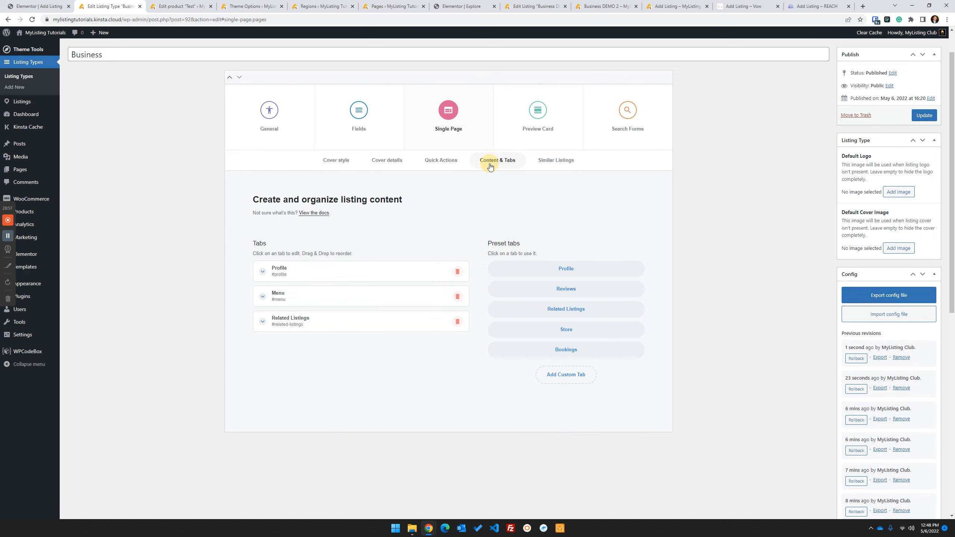
pyautogui.click(339, 281)
pyautogui.scroll(-1, 691, 363)
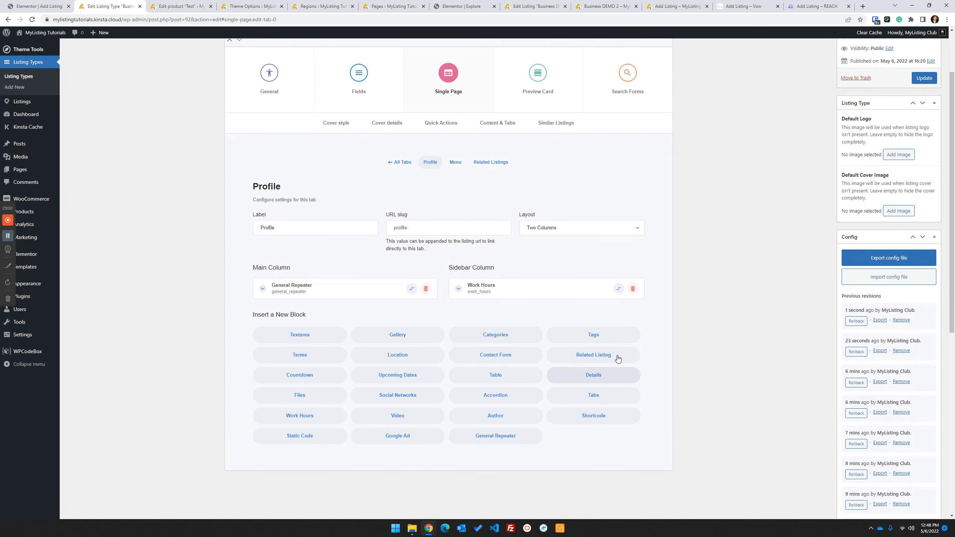
# Insert a Categories block at the start of the Profile tab's main column and expand its settings.
pyautogui.click(497, 335)
pyautogui.moveTo(314, 323); pyautogui.dragTo(316, 288)
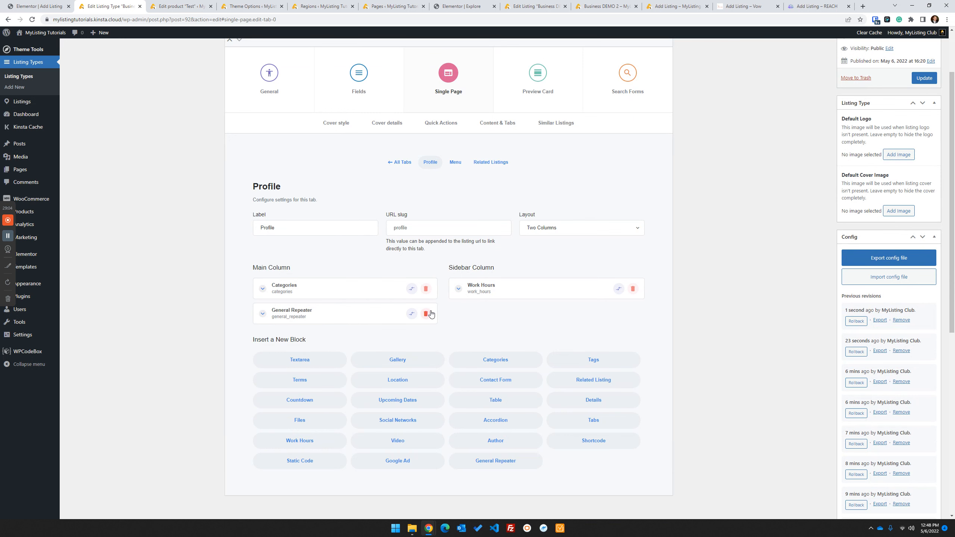
pyautogui.click(377, 288)
pyautogui.scroll(-3, 379, 288)
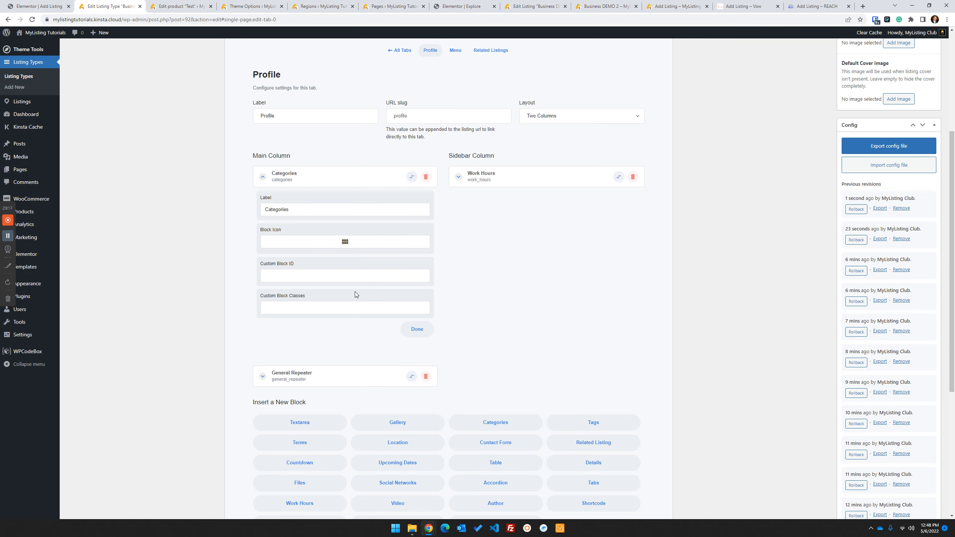
# Examine the Category field's settings among the Business listing type's used fields.
pyautogui.scroll(3, 355, 291)
pyautogui.click(367, 87)
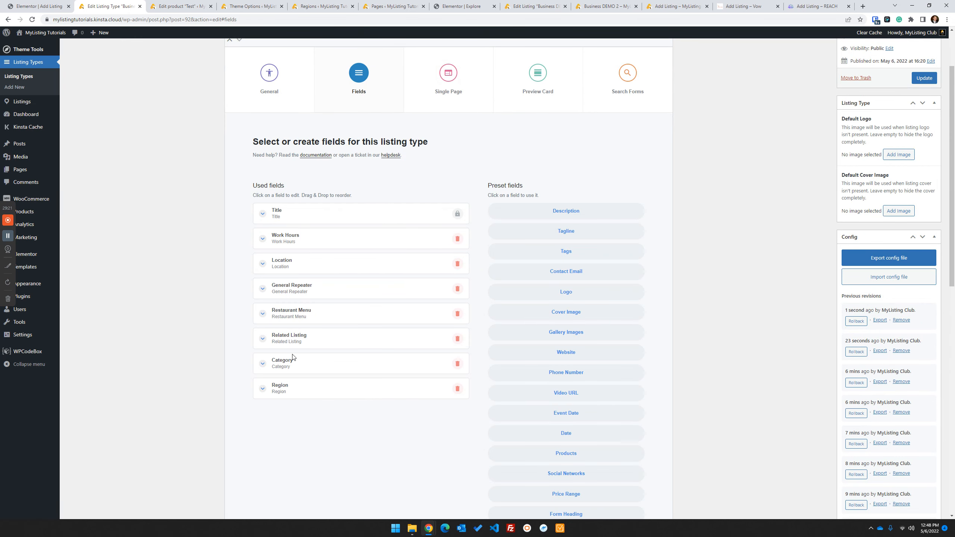
pyautogui.click(300, 367)
pyautogui.scroll(-6, 300, 370)
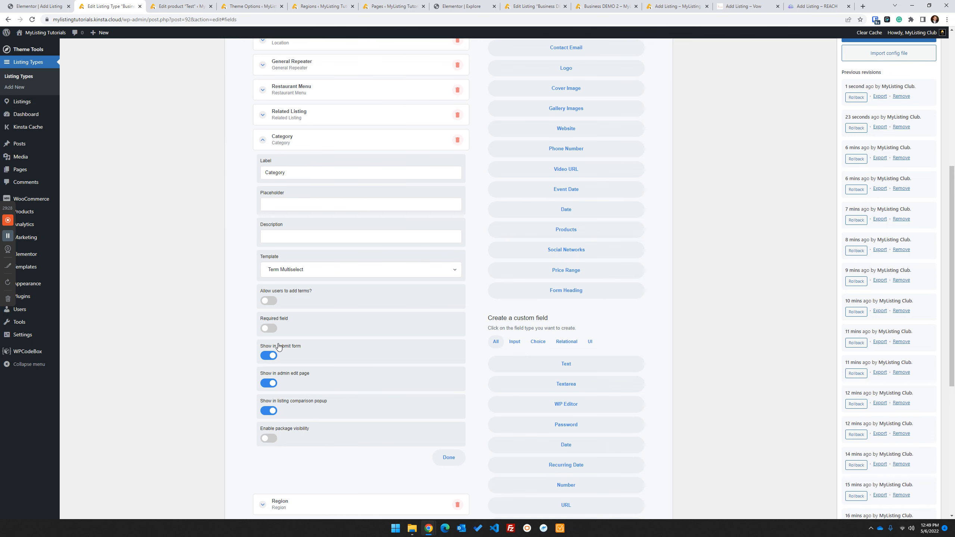
pyautogui.scroll(-3, 279, 347)
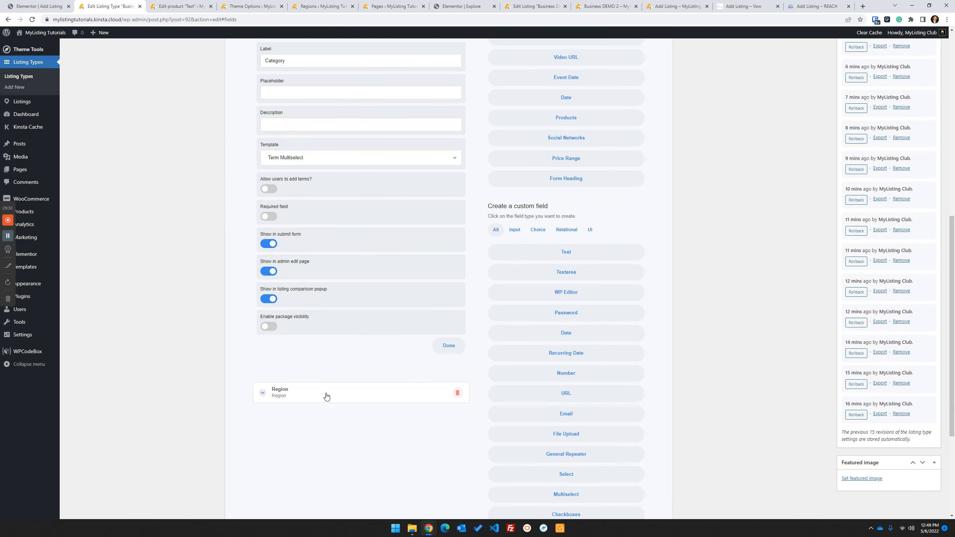
pyautogui.scroll(1, 327, 396)
pyautogui.scroll(10, 293, 320)
pyautogui.rightClick(298, 320)
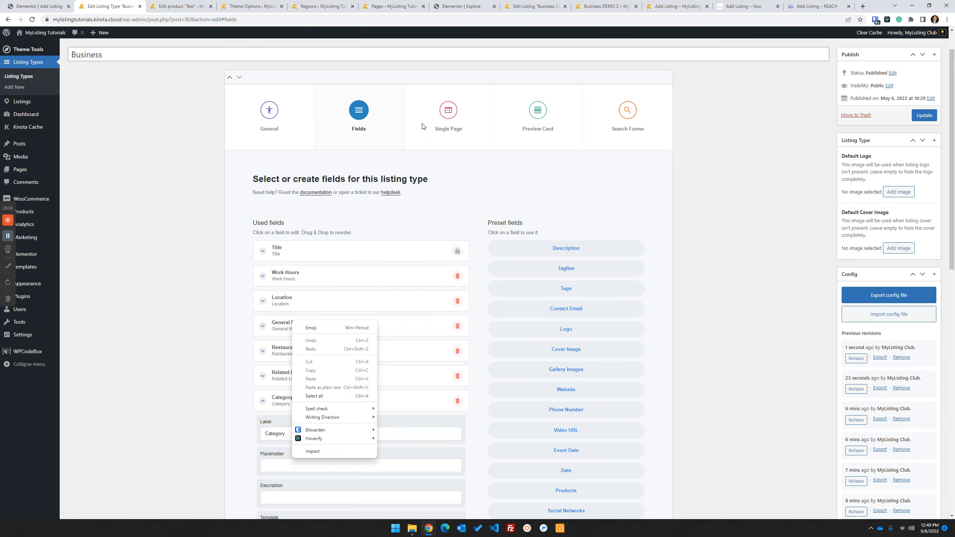
# Return to the single page's Profile tab content and insert a Terms block in the main column.
pyautogui.click(449, 110)
pyautogui.click(500, 160)
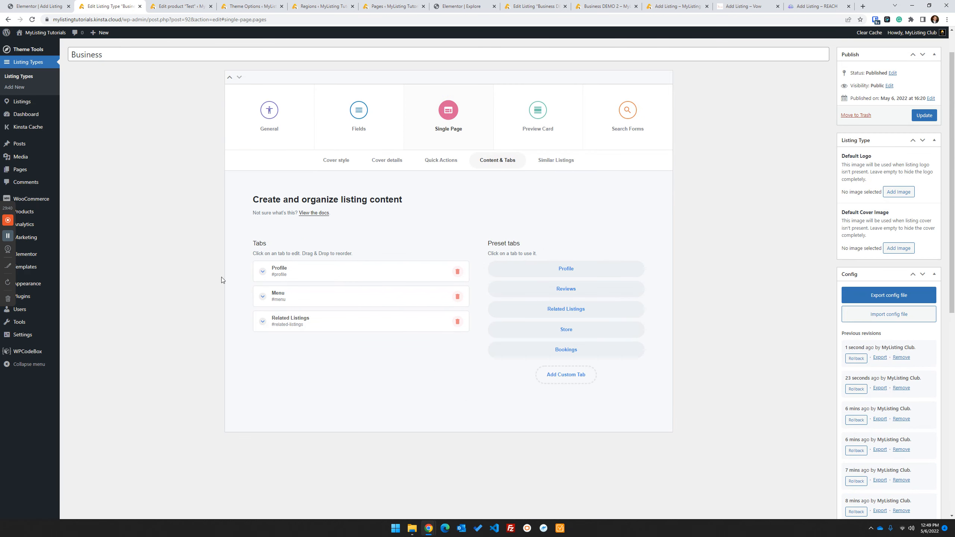
pyautogui.click(314, 279)
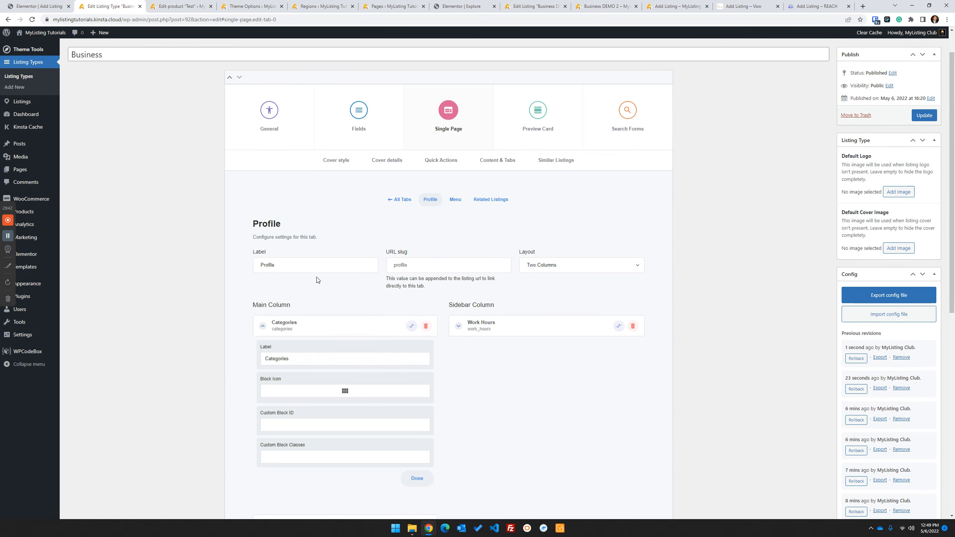
pyautogui.scroll(-1, 319, 281)
pyautogui.scroll(-2, 319, 281)
pyautogui.scroll(3, 376, 312)
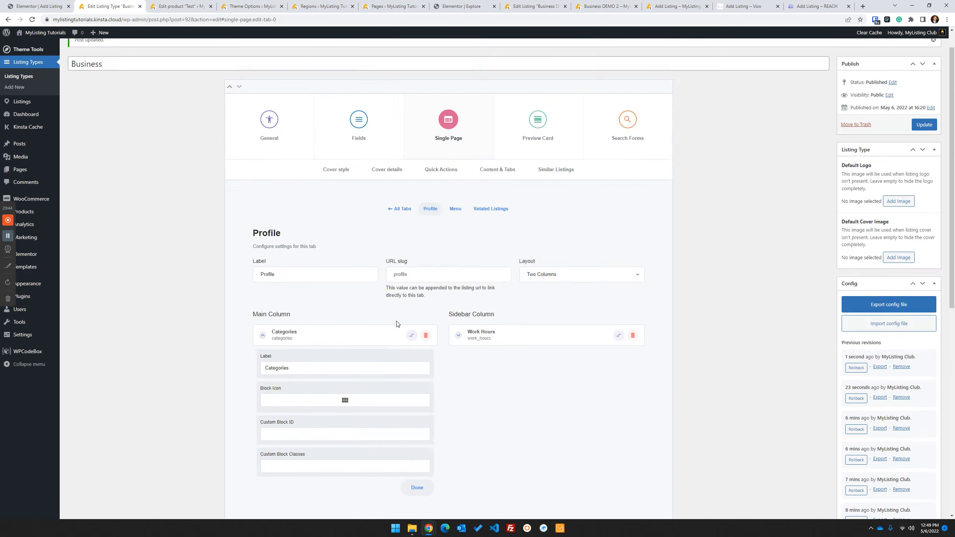
pyautogui.scroll(-4, 398, 325)
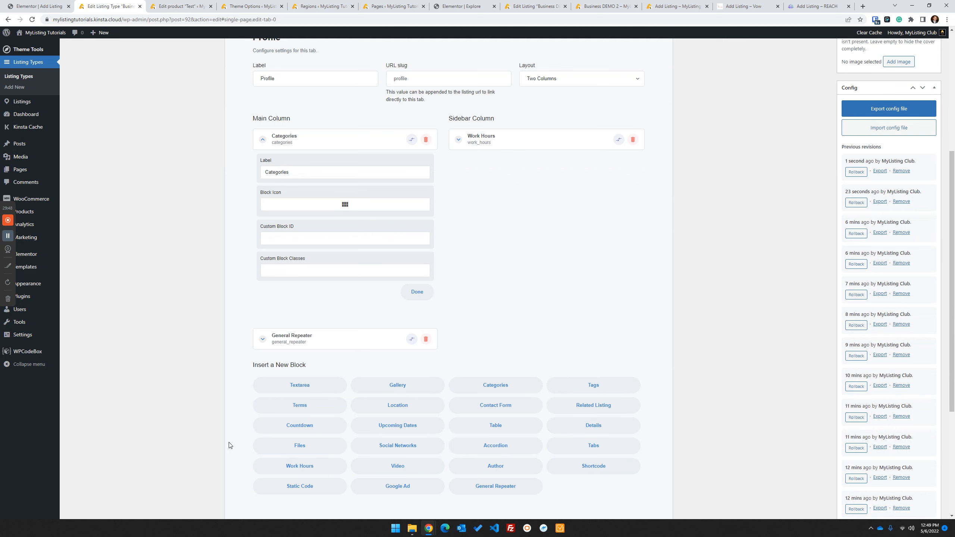
pyautogui.click(300, 407)
pyautogui.click(305, 366)
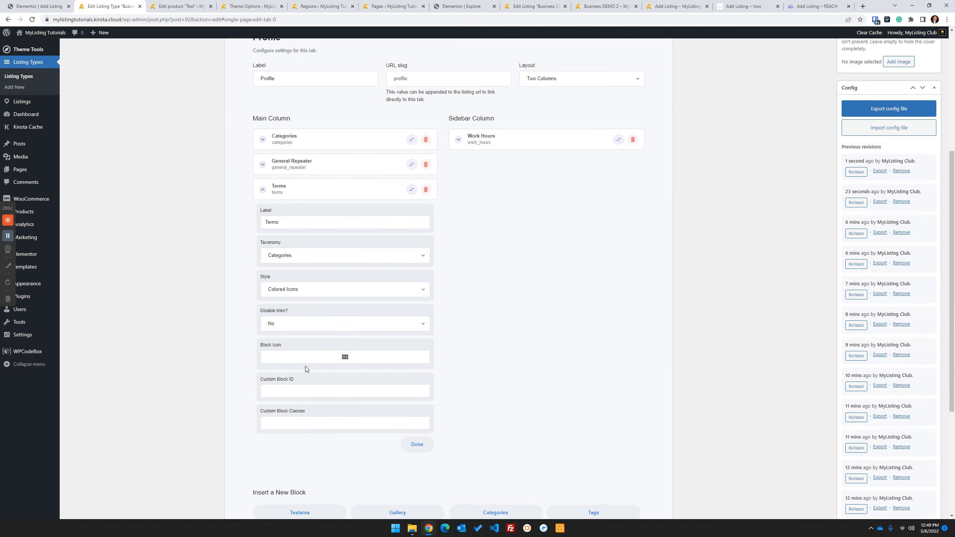
# Compare the settings of the Categories and Terms blocks and look at the Terms block's taxonomy choice.
pyautogui.click(294, 191)
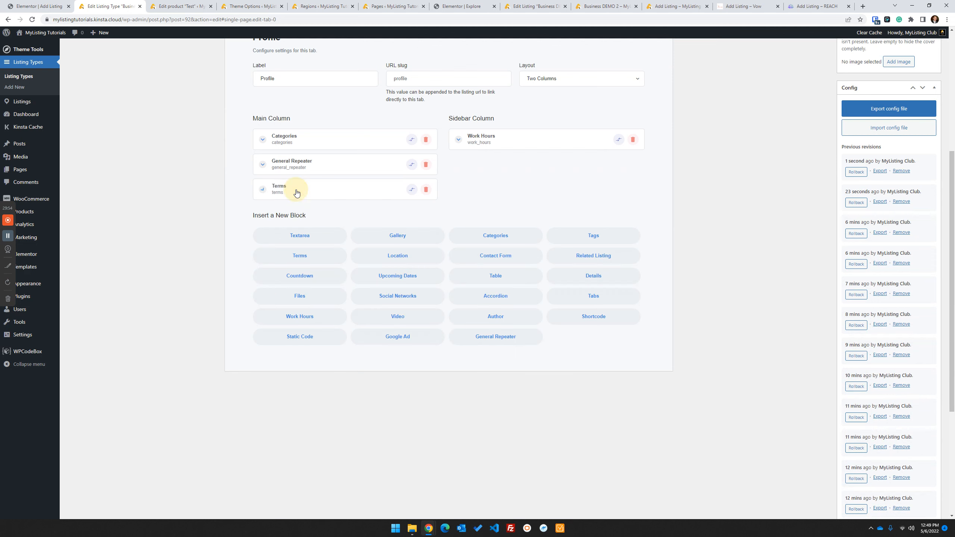
pyautogui.click(338, 140)
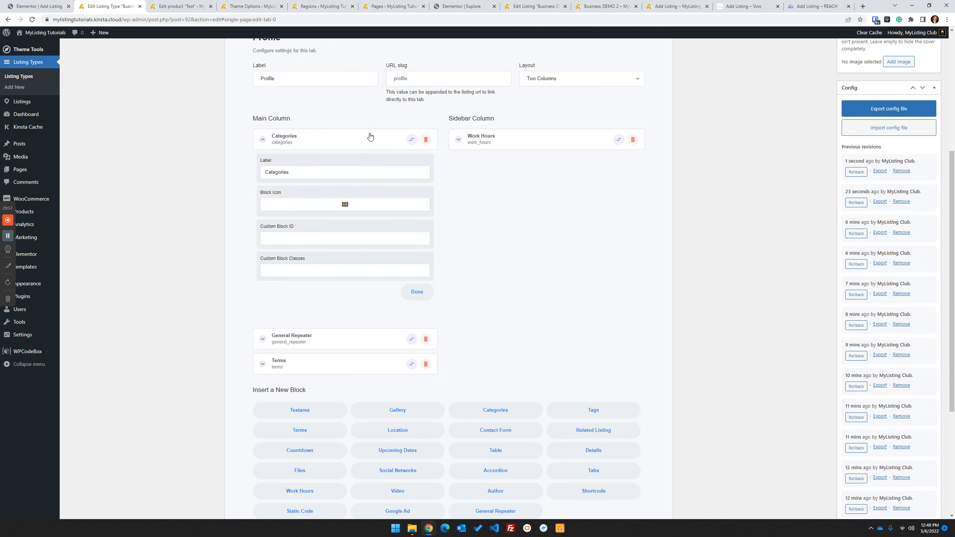
pyautogui.click(370, 136)
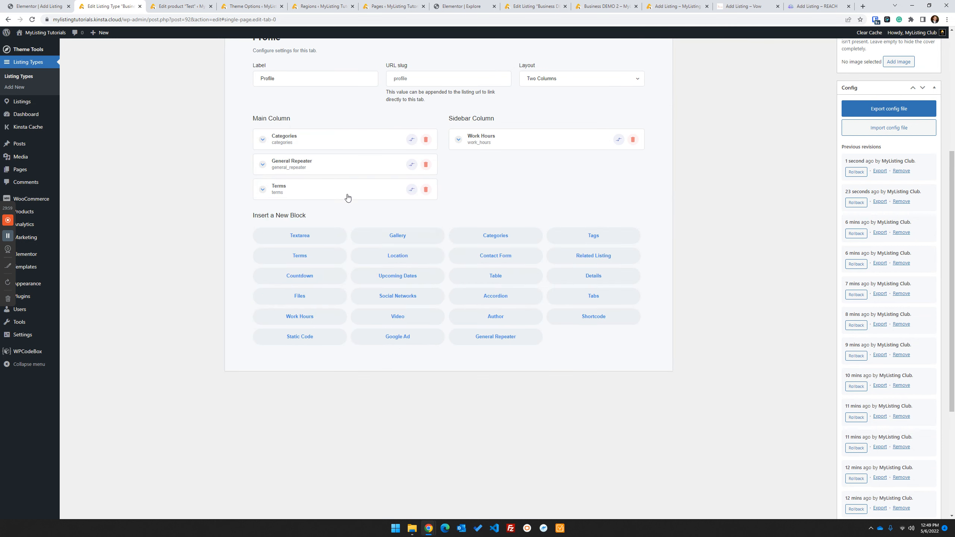
pyautogui.click(346, 195)
pyautogui.click(319, 258)
pyautogui.click(318, 266)
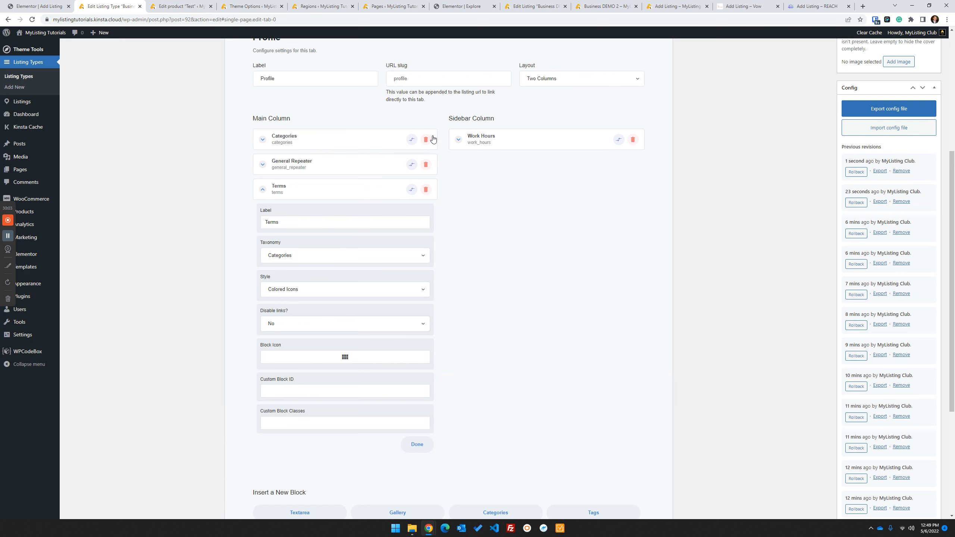
# Remove the Categories block from the main column and relabel the Terms block as Categories.
pyautogui.click(426, 139)
pyautogui.click(293, 198)
pyautogui.doubleClick(292, 198)
pyautogui.click(291, 199)
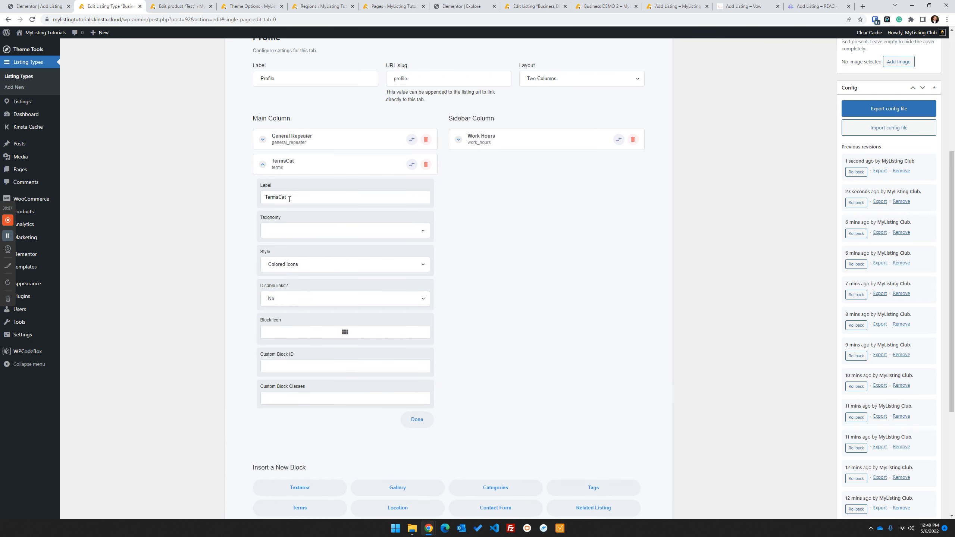
pyautogui.press('BackSpace')
pyautogui.press('BackSpace')
pyautogui.write('Ca')
# Set the relabeled Terms block's taxonomy to Categories and its Disable links option to Yes.
pyautogui.click(305, 227)
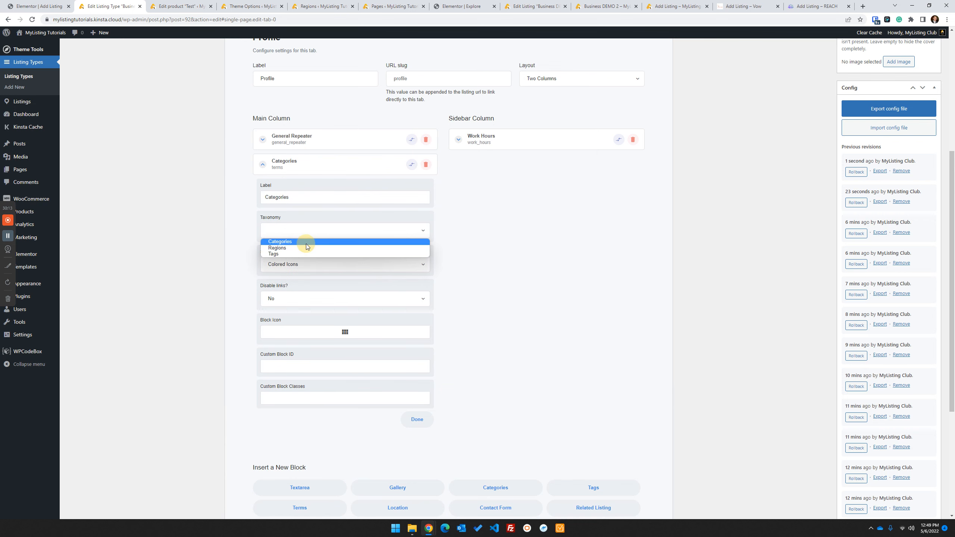
pyautogui.click(306, 244)
pyautogui.click(306, 302)
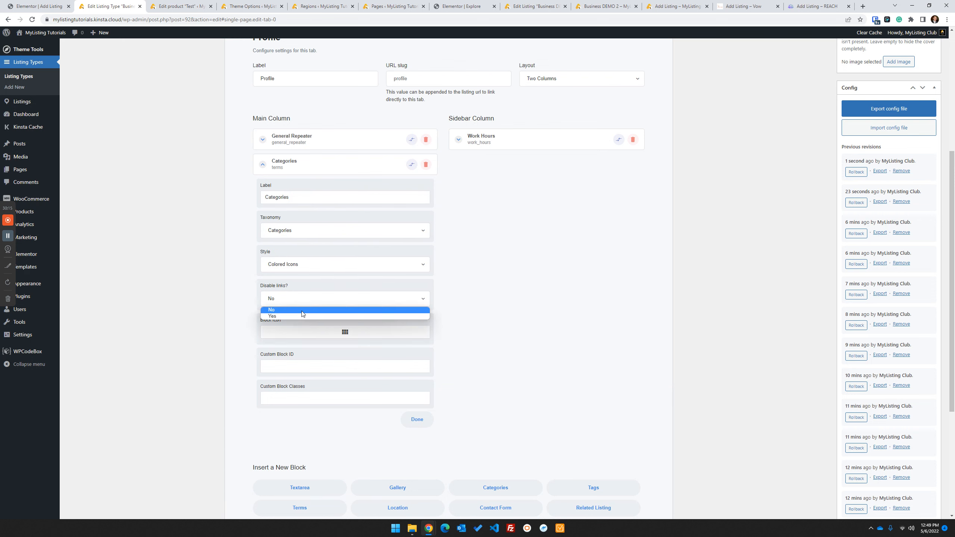
pyautogui.click(297, 316)
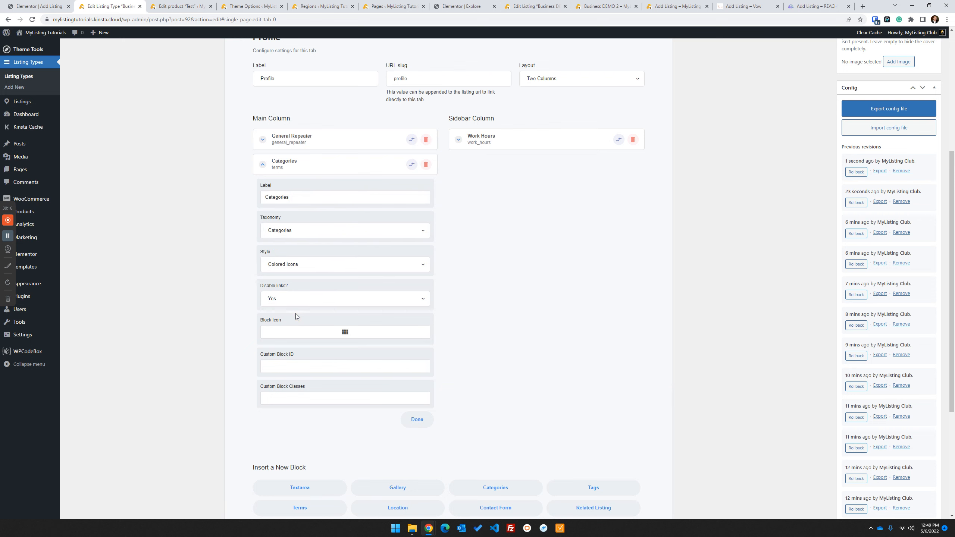
# Review the REACH Add Listing form back up to its Details section and close it.
pyautogui.click(812, 3)
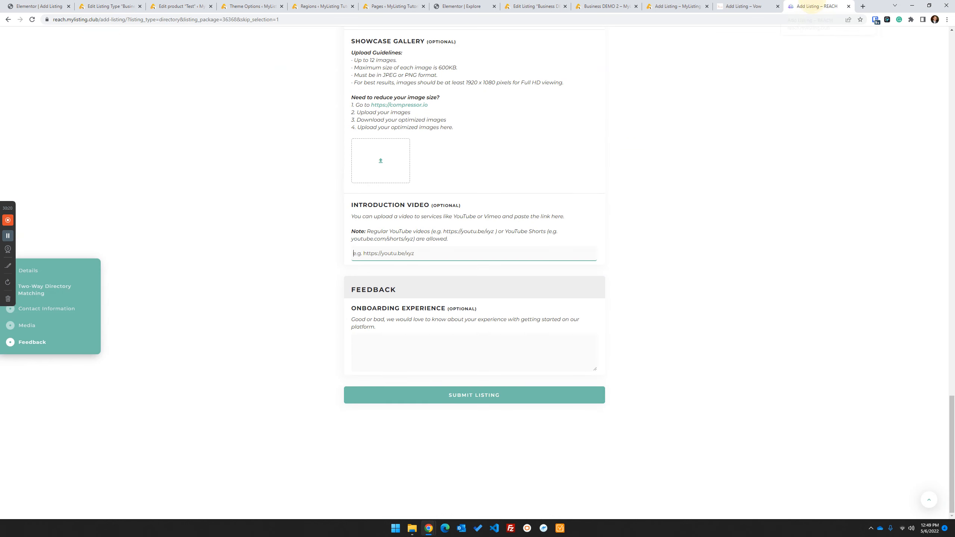
pyautogui.scroll(10, 165, 393)
pyautogui.scroll(15, 179, 404)
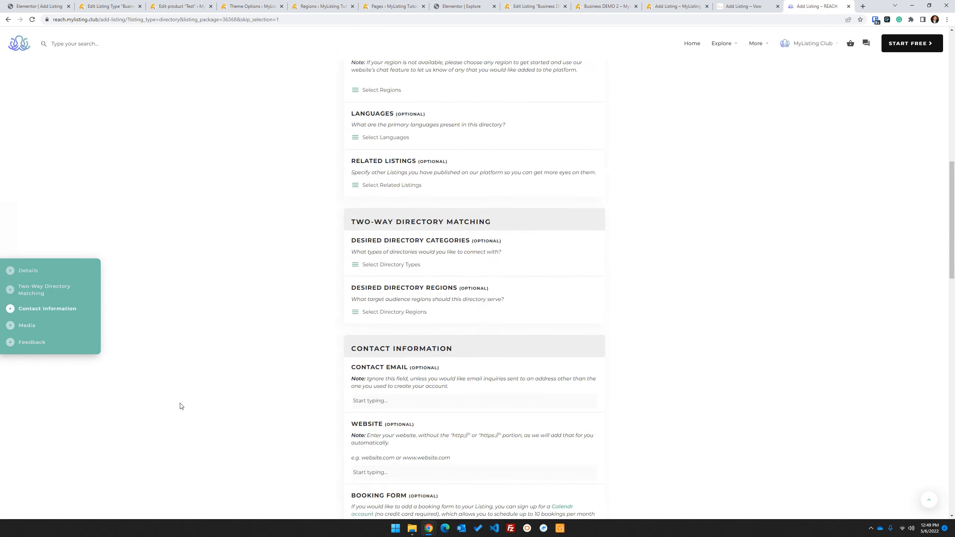
pyautogui.scroll(2, 189, 418)
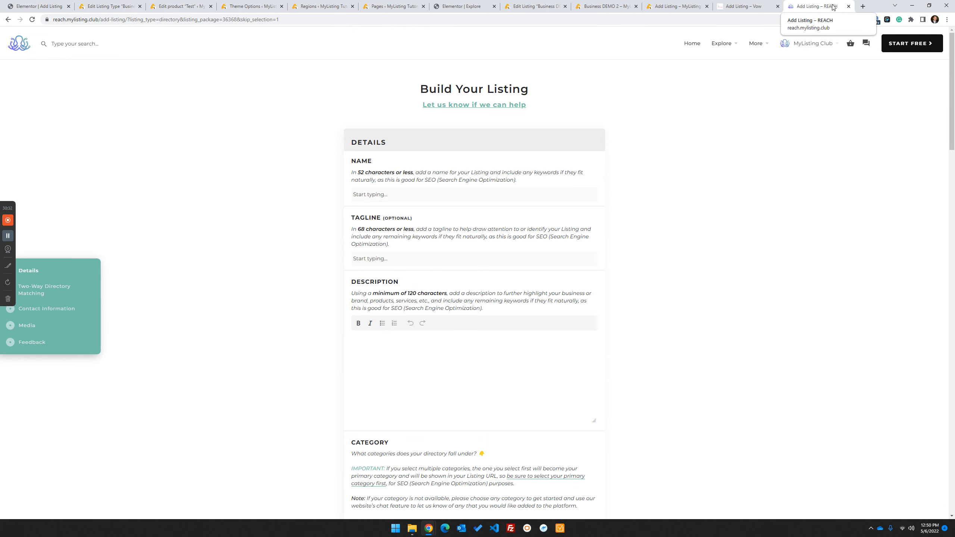
pyautogui.middleClick(816, 9)
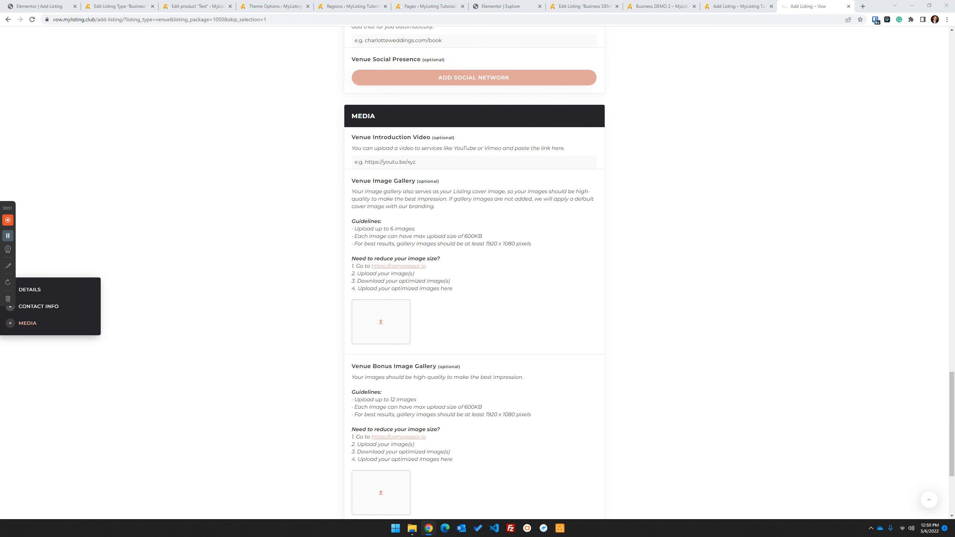
# View the Pro-Level Directory (DEMO) profile in the Online Directory Network's directories and close the page.
pyautogui.moveTo(954, 67); pyautogui.dragTo(794, 4)
pyautogui.scroll(-8, 475, 341)
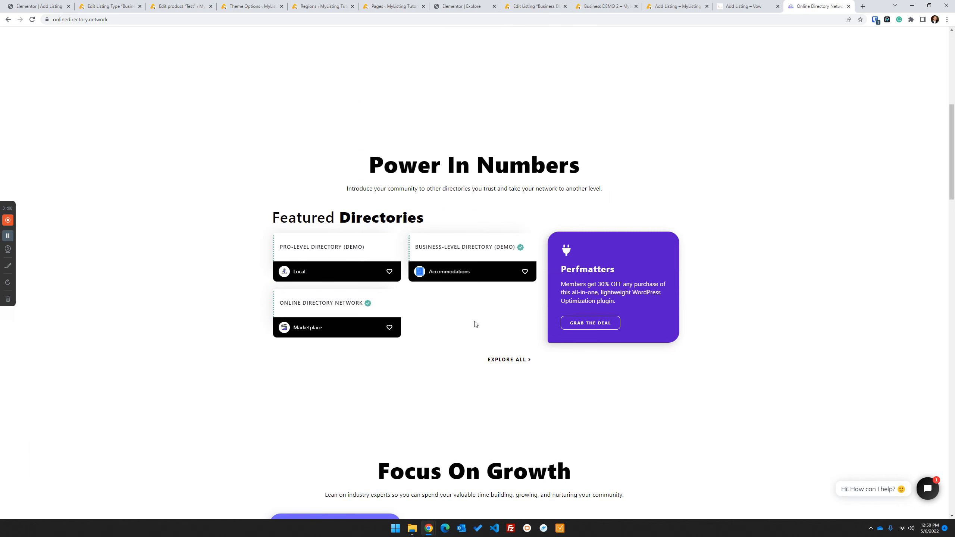
pyautogui.click(518, 362)
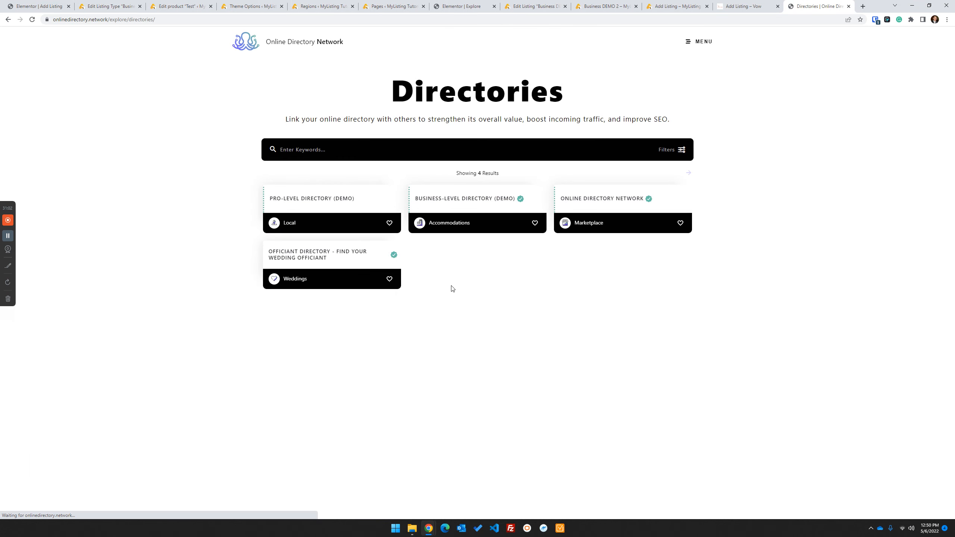
pyautogui.click(314, 199)
pyautogui.scroll(-2, 478, 274)
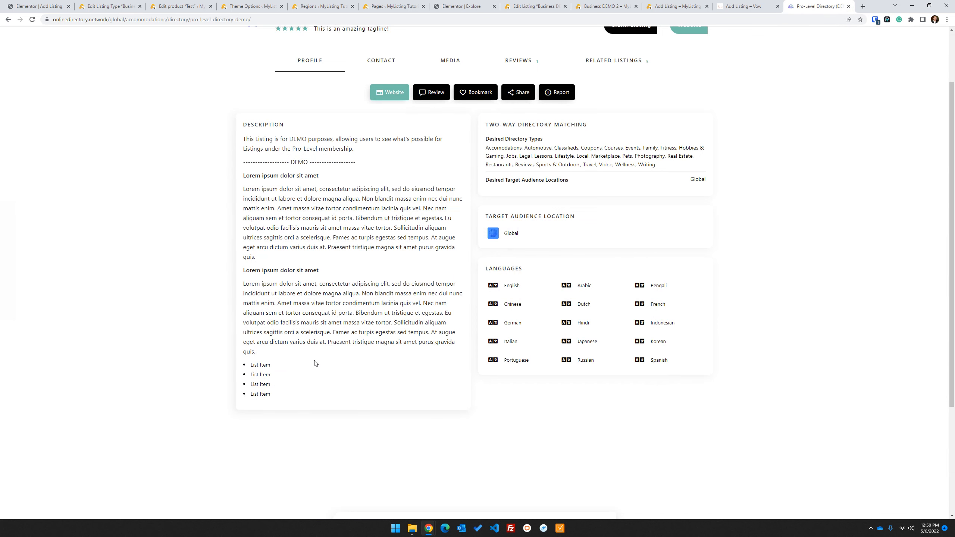
pyautogui.doubleClick(518, 323)
pyautogui.click(850, 7)
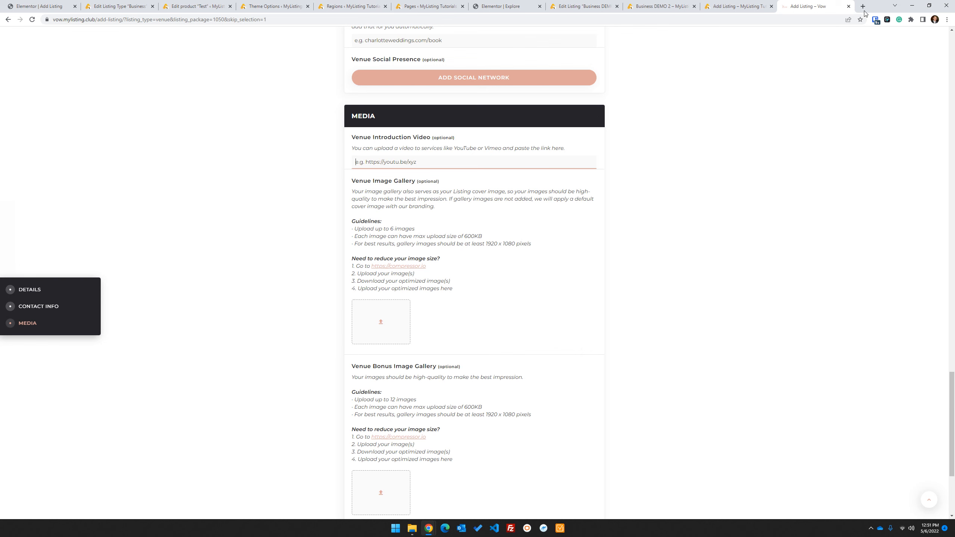
# Close the Vow Add Listing form and set the Business listing type's preview card background to Gallery.
pyautogui.click(849, 7)
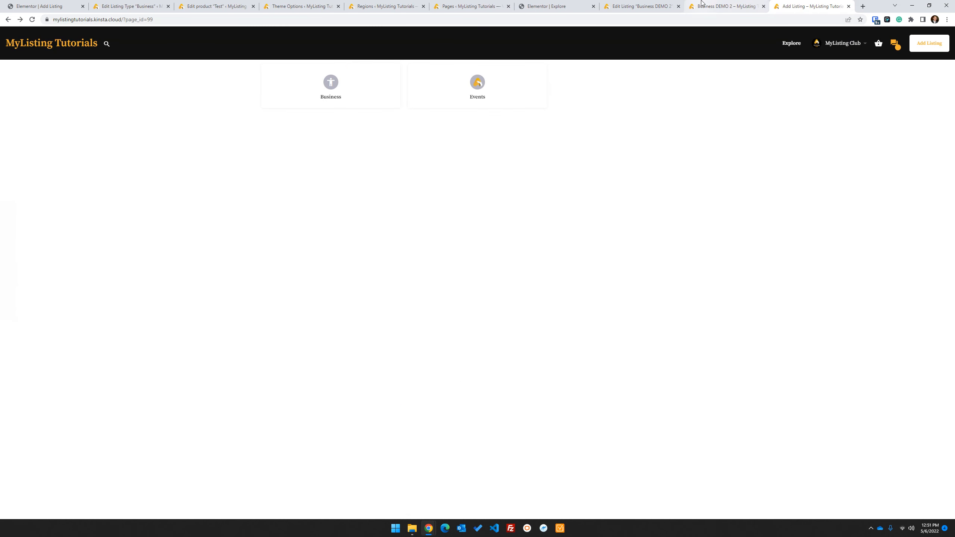
pyautogui.click(706, 3)
pyautogui.click(128, 6)
pyautogui.click(288, 188)
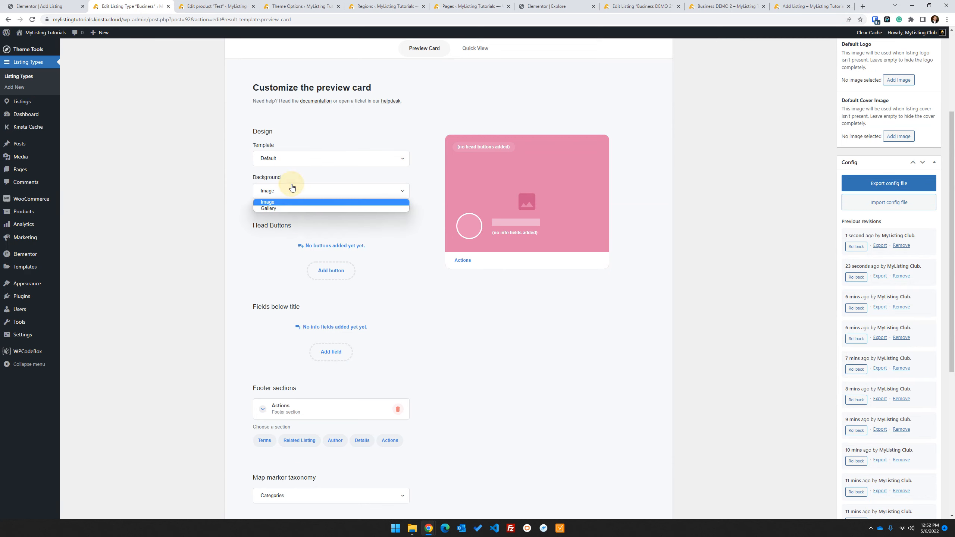
pyautogui.click(289, 205)
pyautogui.scroll(4, 414, 313)
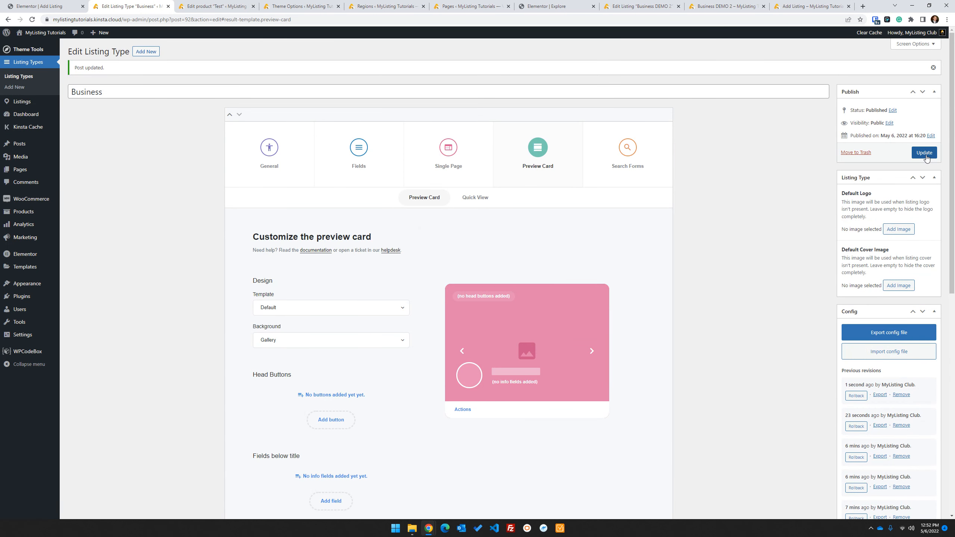
# Check the single page's cover style against the preview card design and update the Business listing type.
pyautogui.click(475, 140)
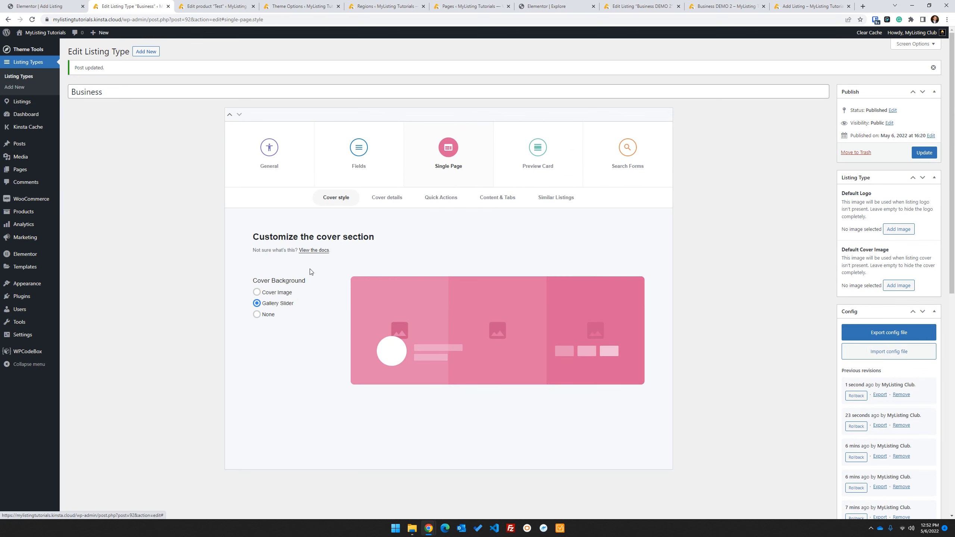
pyautogui.click(538, 152)
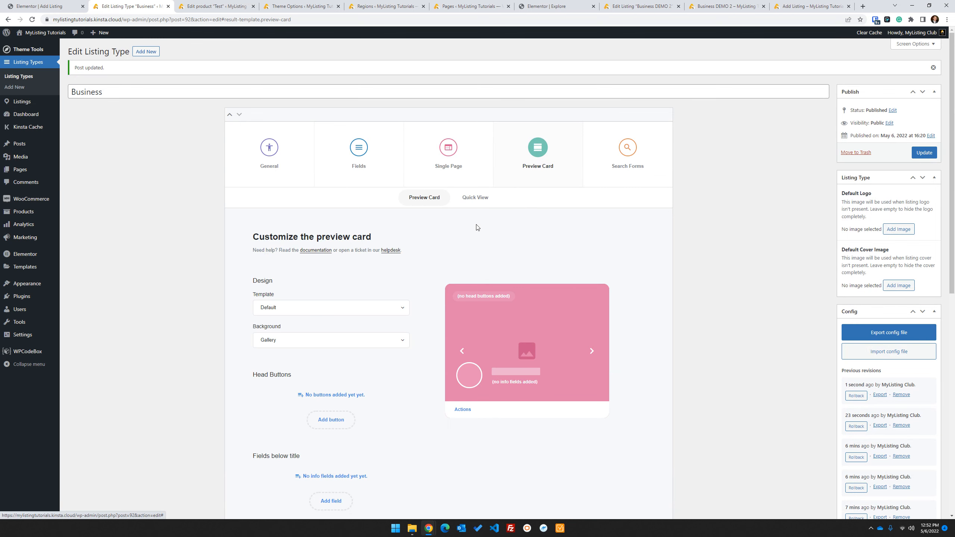
pyautogui.scroll(-3, 344, 252)
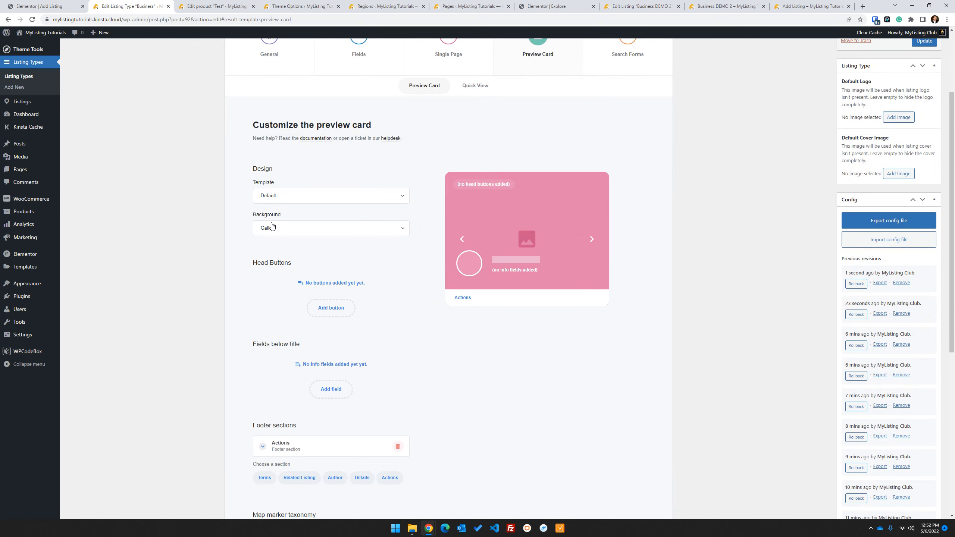
pyautogui.scroll(3, 459, 362)
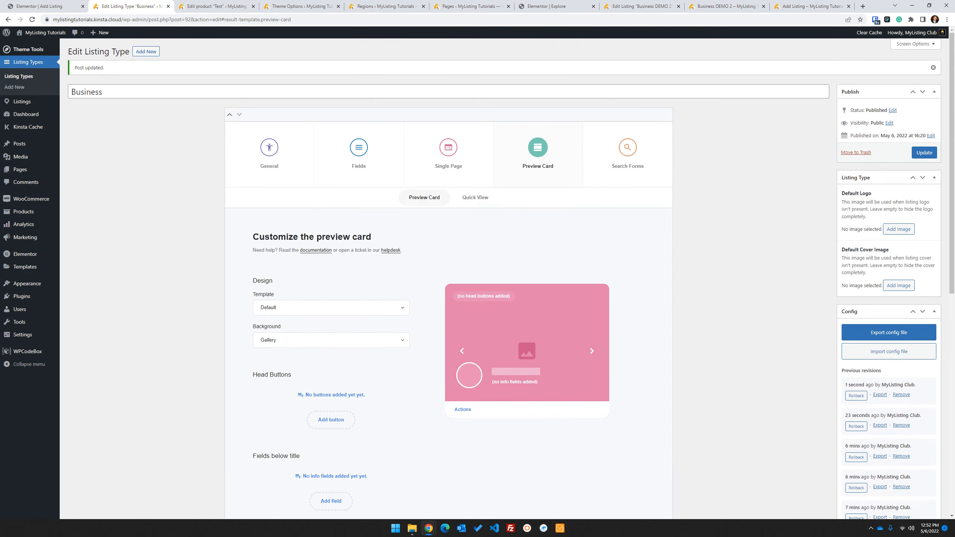
pyautogui.click(924, 153)
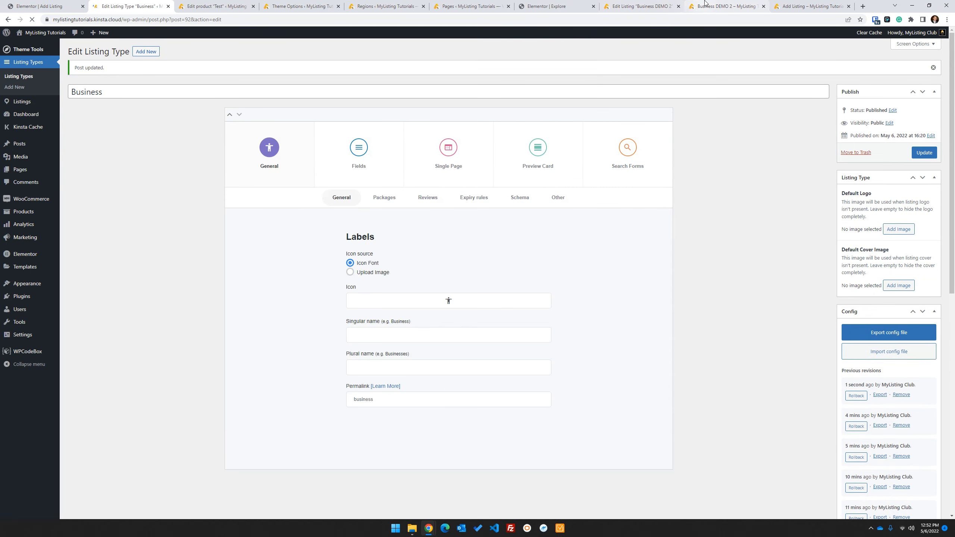
# Look over the fields on the Business DEMO 2 listing's edit form.
pyautogui.click(704, 6)
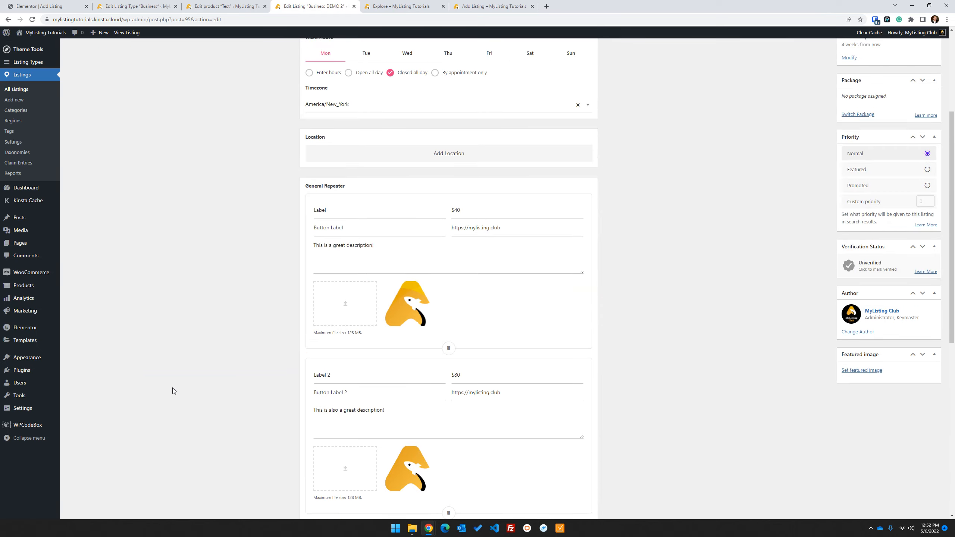
pyautogui.scroll(-1, 174, 383)
pyautogui.scroll(5, 191, 365)
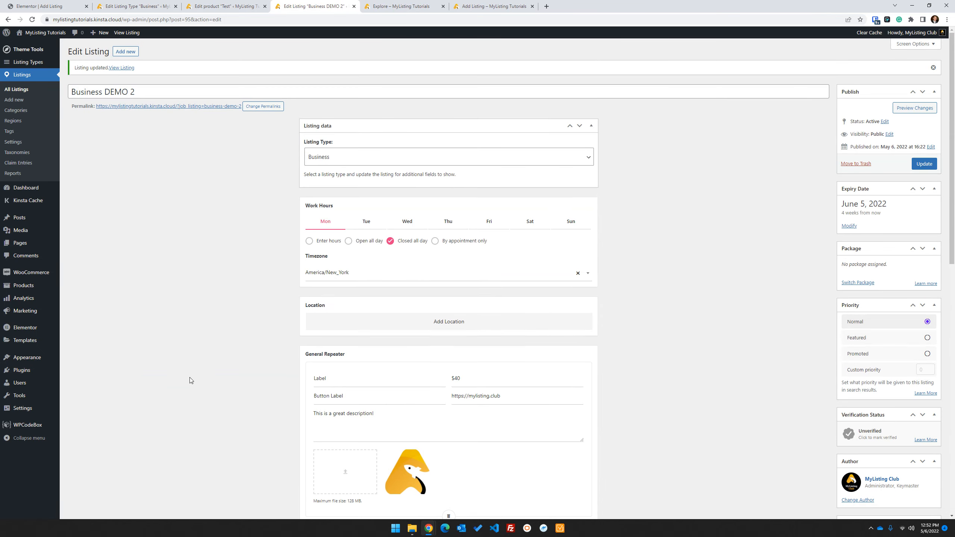
pyautogui.scroll(-1, 190, 377)
pyautogui.scroll(1, 189, 377)
# Add the Gallery Images preset field to the Business listing type and update the listing type.
pyautogui.click(225, 6)
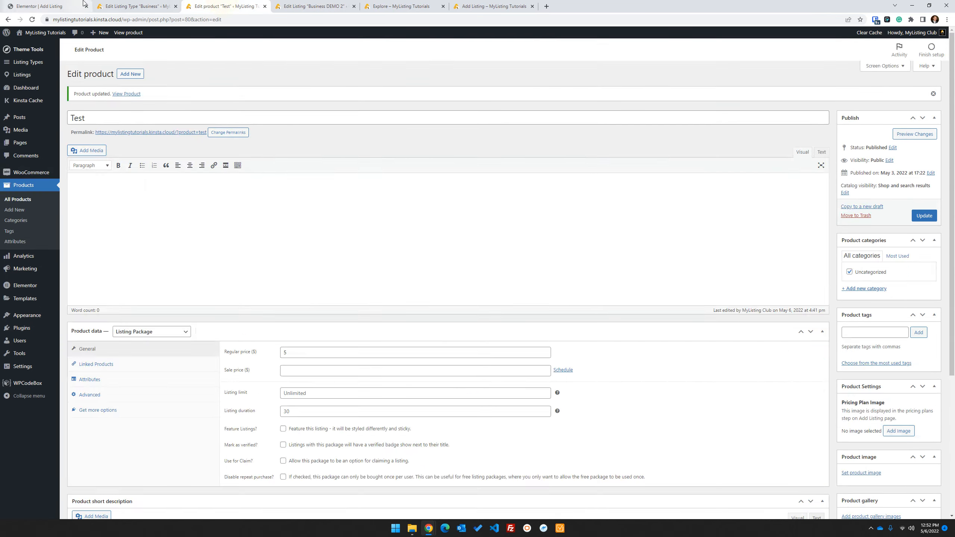
pyautogui.click(125, 6)
pyautogui.click(360, 150)
pyautogui.scroll(-2, 416, 234)
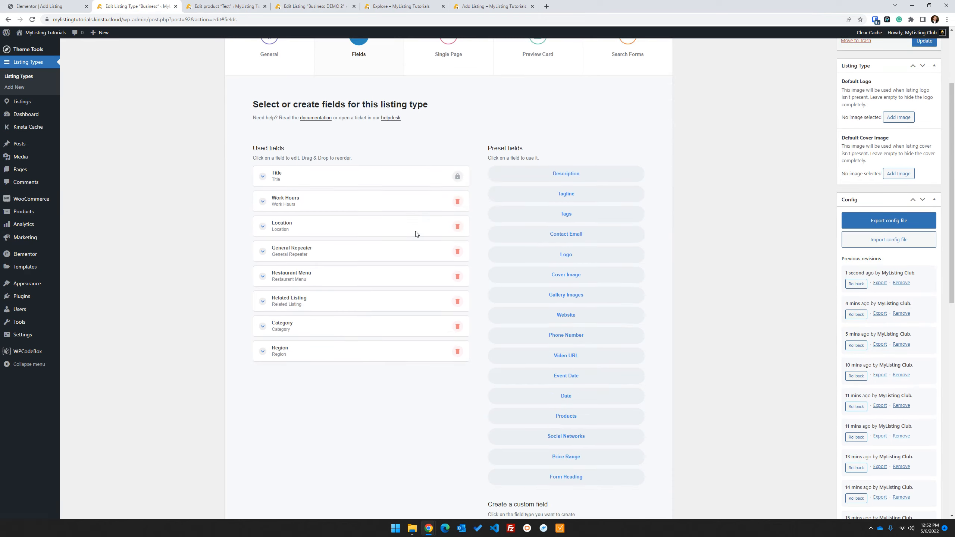
pyautogui.scroll(-6, 655, 260)
pyautogui.scroll(4, 639, 343)
pyautogui.click(564, 219)
pyautogui.scroll(4, 905, 125)
pyautogui.click(923, 118)
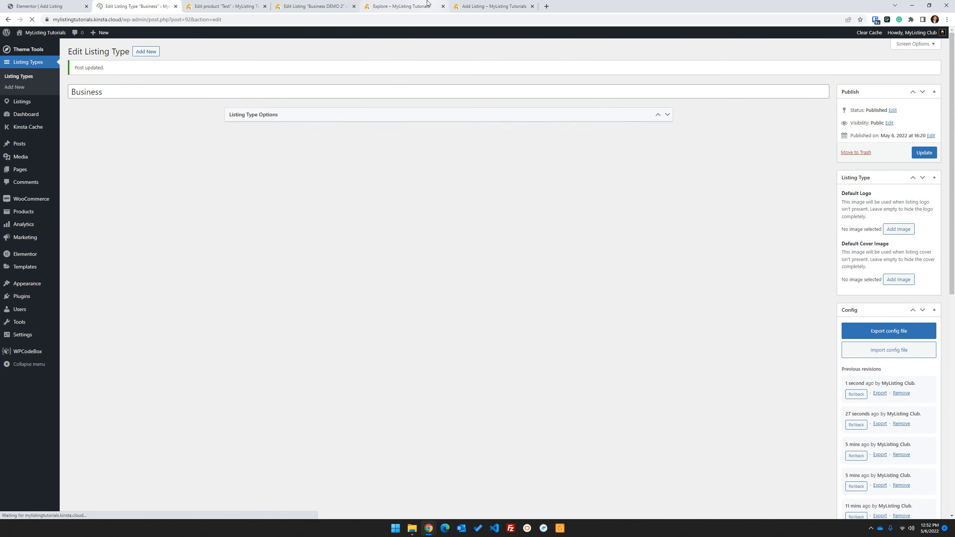
# Update the Business DEMO 2 listing and check its preview card on the reloaded Explore page.
pyautogui.click(305, 6)
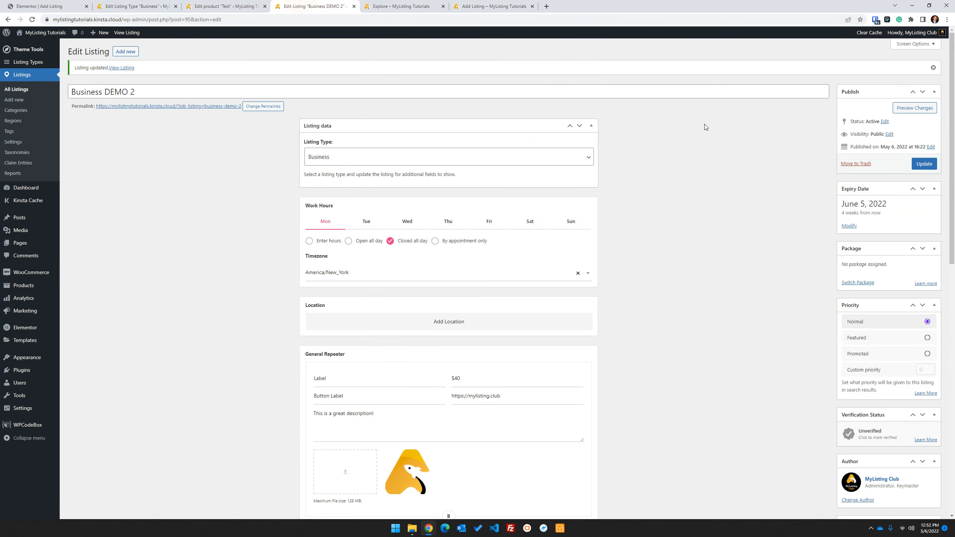
pyautogui.click(924, 164)
pyautogui.click(417, 4)
pyautogui.click(532, 6)
pyautogui.click(32, 19)
pyautogui.click(792, 41)
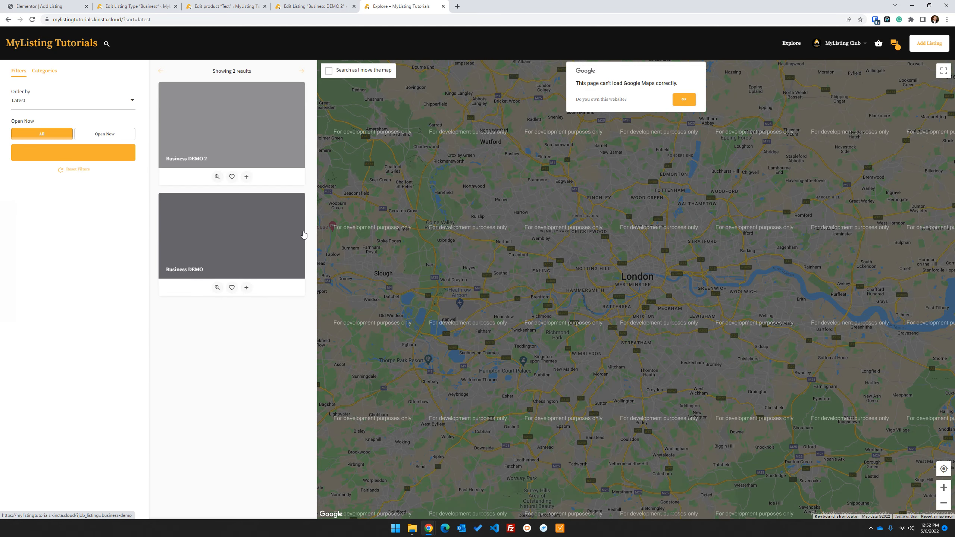
# Save the Business DEMO 2 listing again and recheck its card on a refreshed Explore page.
pyautogui.click(312, 6)
pyautogui.click(226, 6)
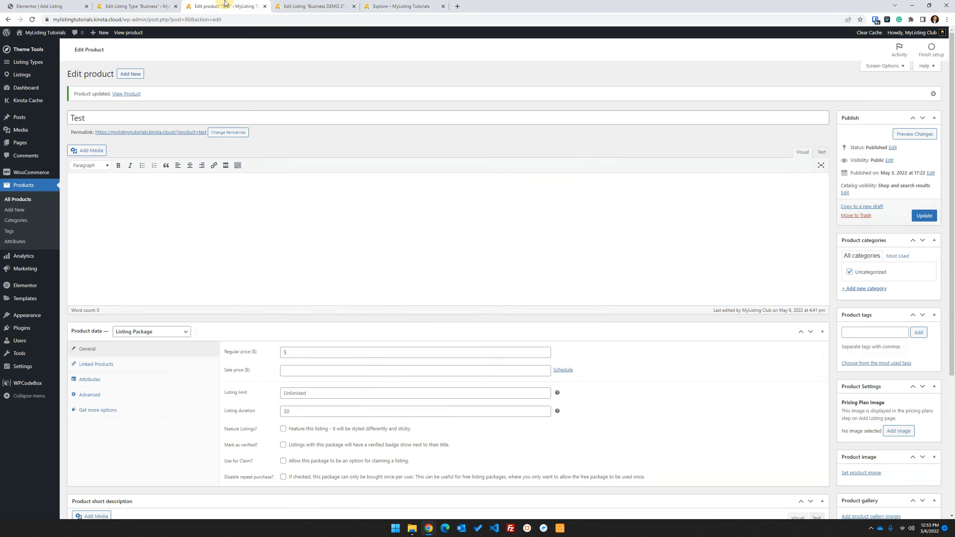
pyautogui.click(126, 6)
pyautogui.click(225, 7)
pyautogui.click(308, 7)
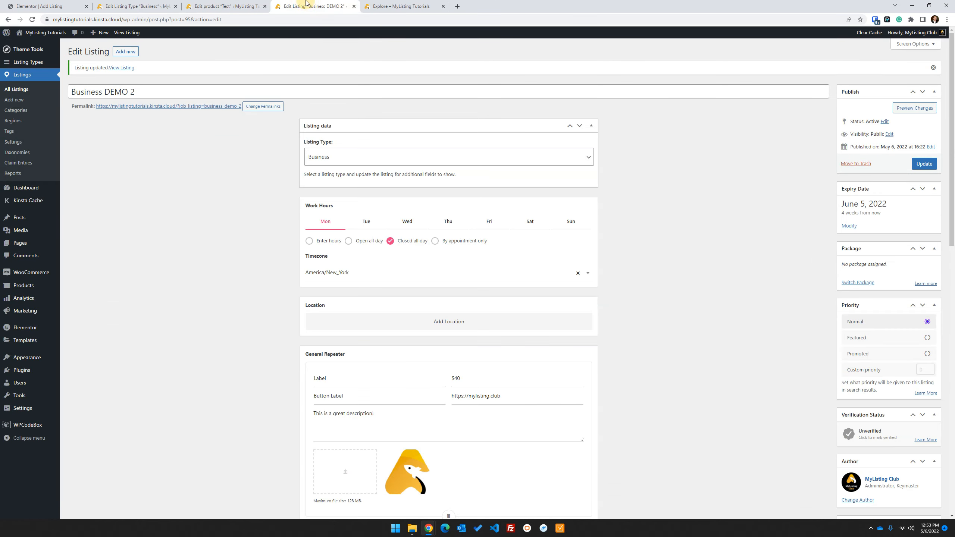
pyautogui.click(924, 164)
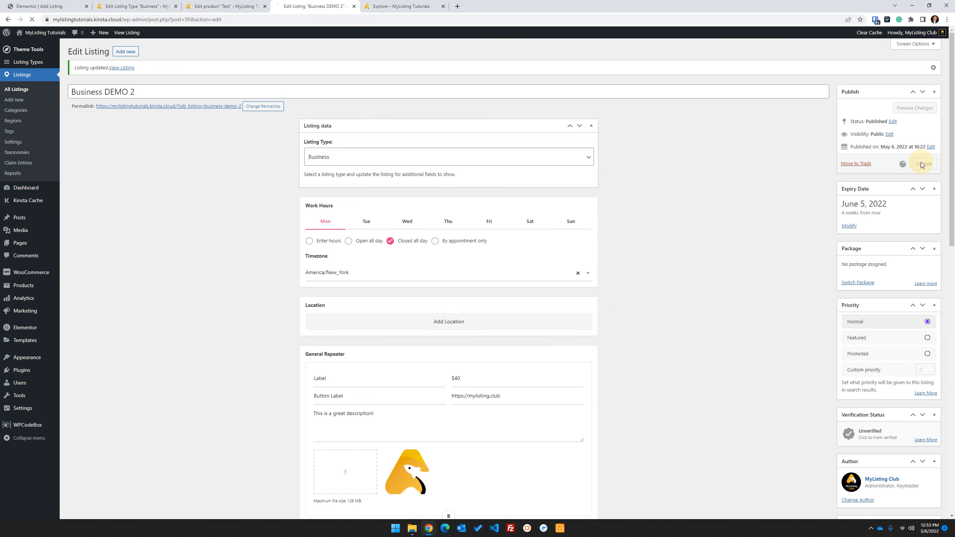
pyautogui.scroll(-6, 187, 337)
pyautogui.click(401, 7)
pyautogui.click(33, 19)
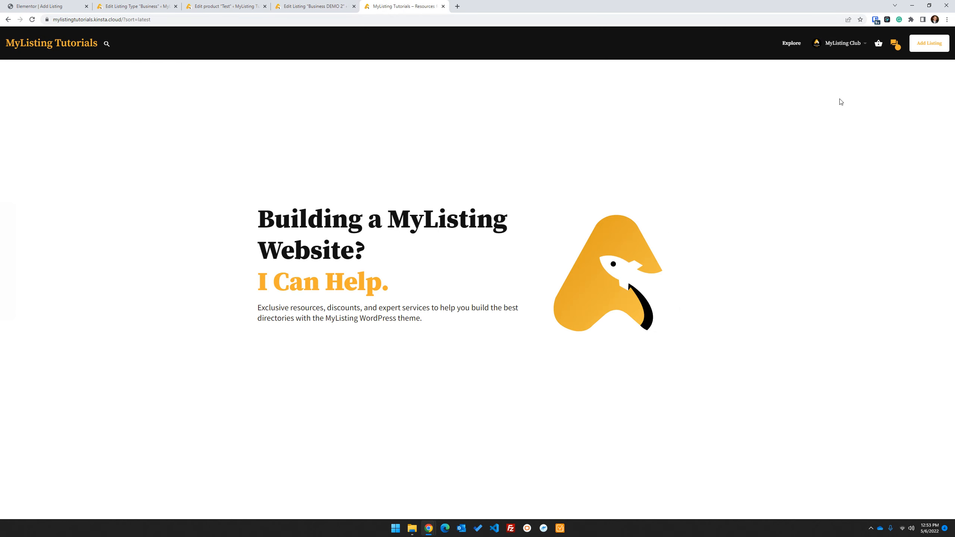
pyautogui.click(789, 44)
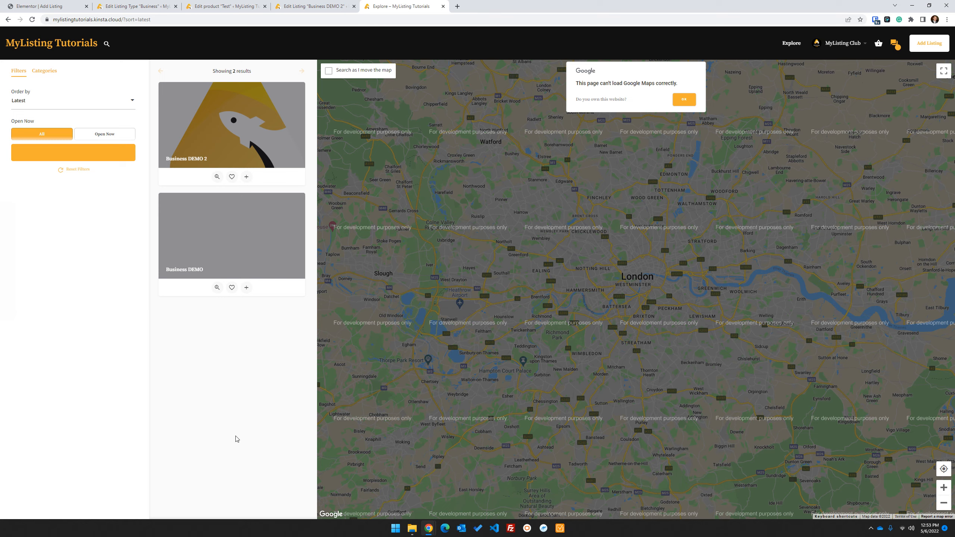
# Open the theme's Performance settings in a separate page and check the Preview Card Caching option.
pyautogui.click(113, 5)
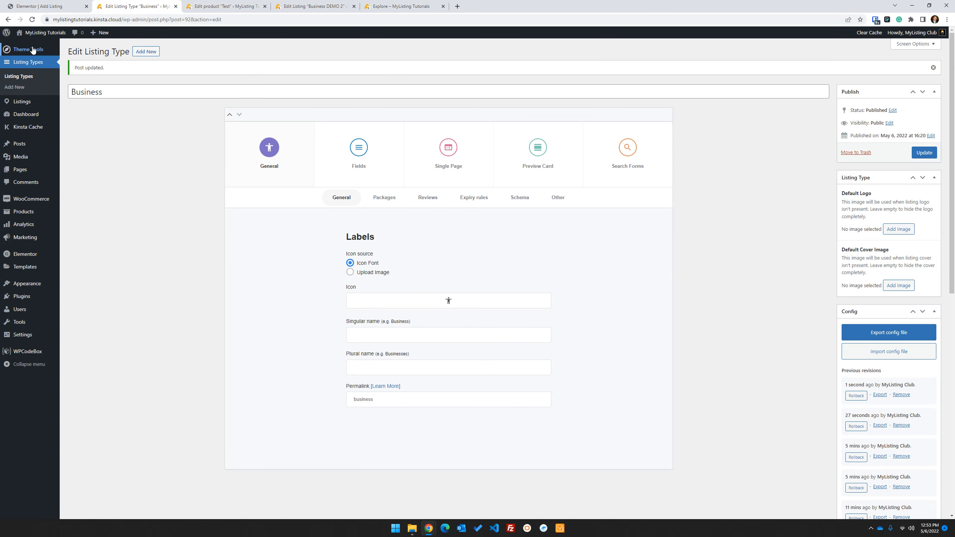
pyautogui.moveTo(32, 49)
pyautogui.click(86, 60)
pyautogui.click(98, 69)
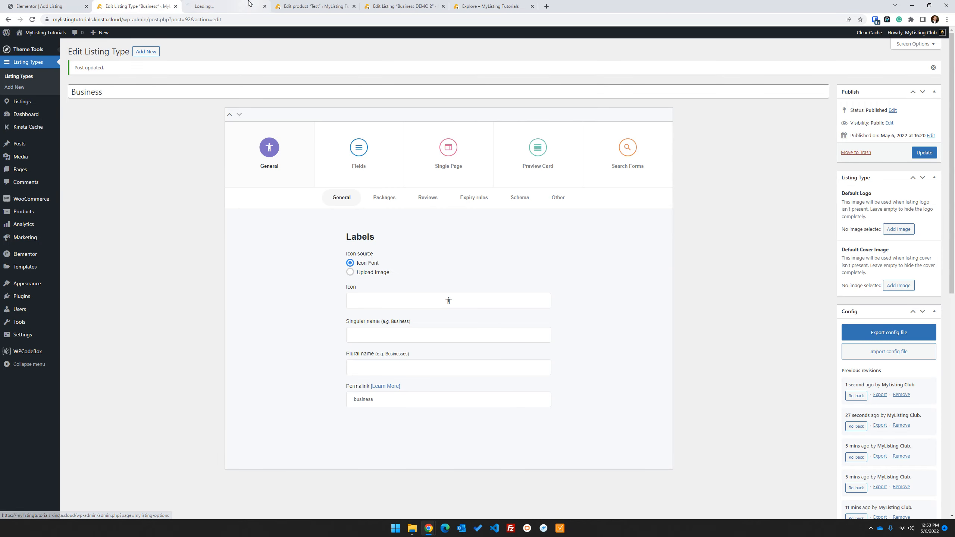
pyautogui.click(203, 7)
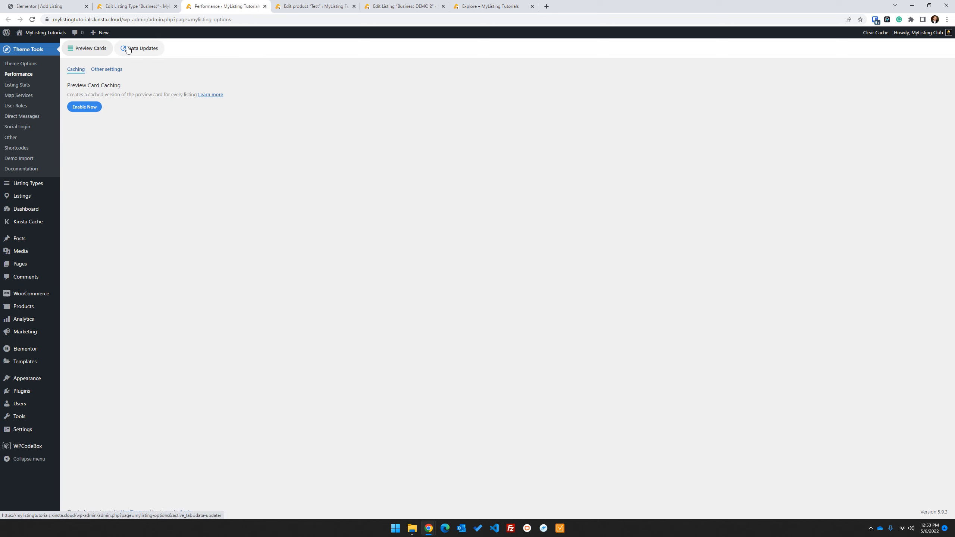
# Clear the site cache from the Business listing type editor and reload the Explore page.
pyautogui.click(506, 4)
pyautogui.click(136, 6)
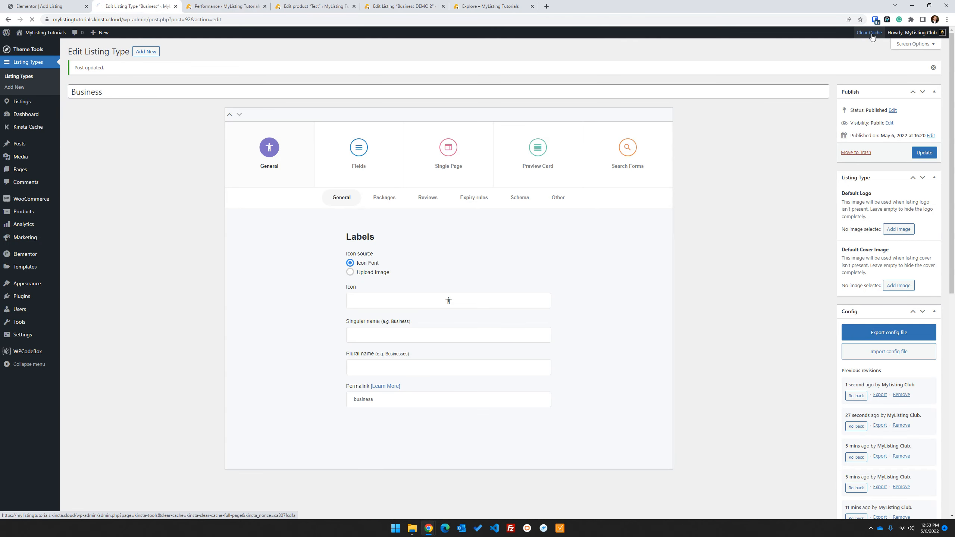
pyautogui.click(485, 6)
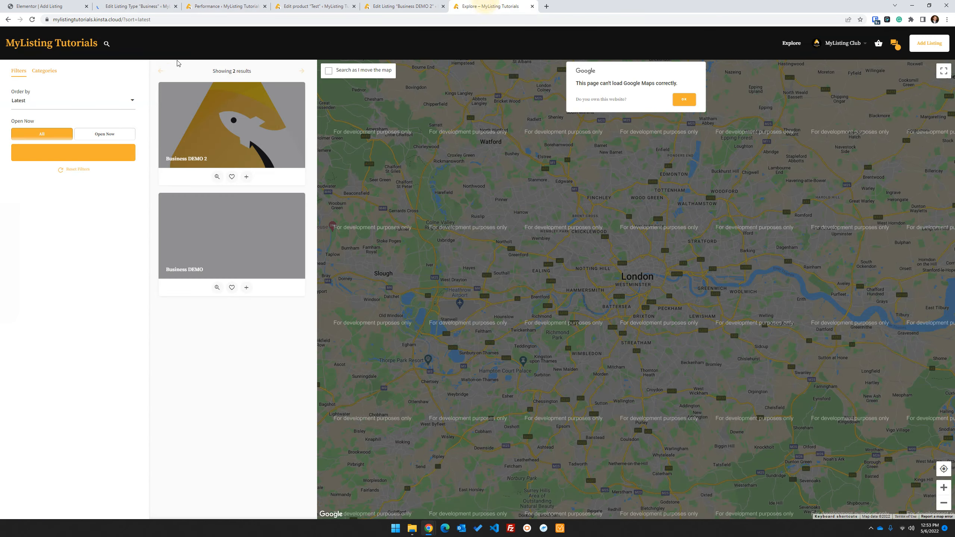
pyautogui.click(32, 19)
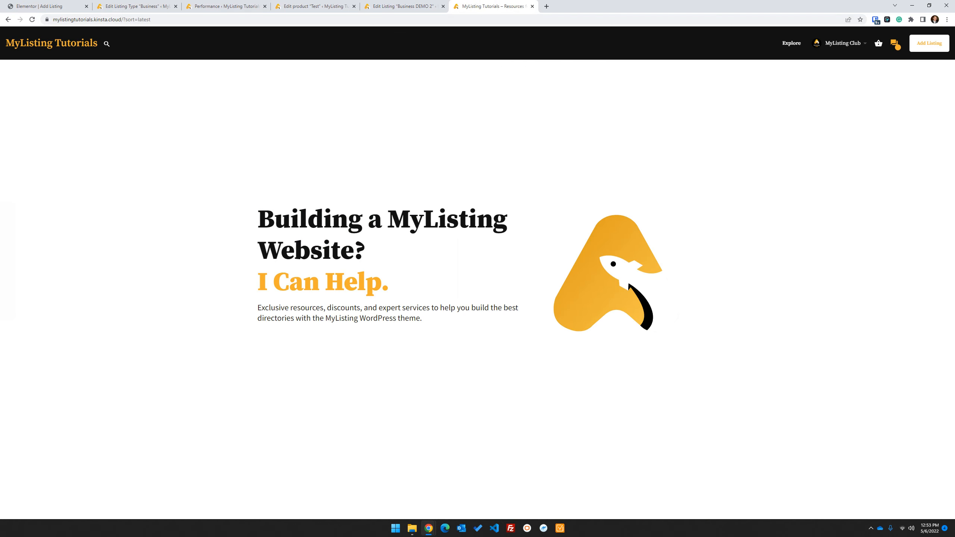
pyautogui.click(783, 44)
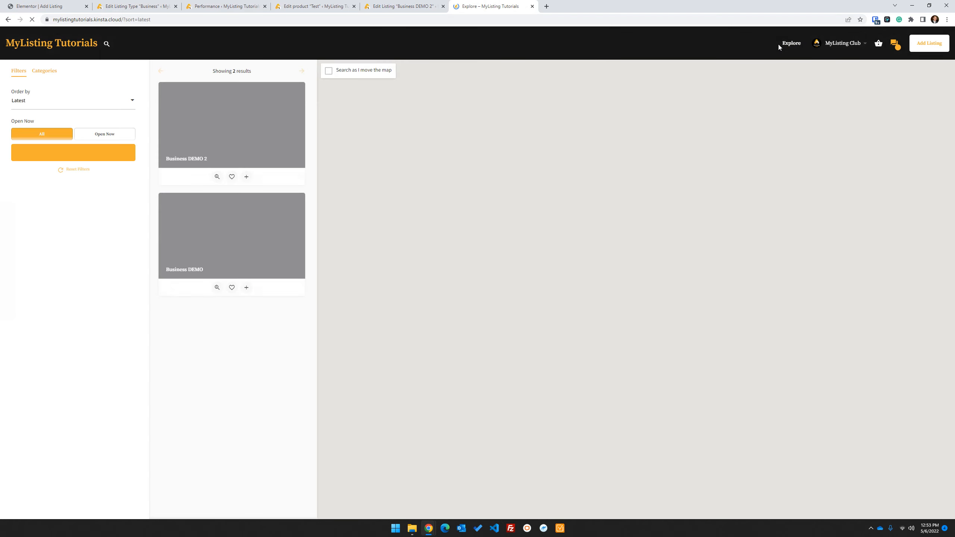
# Set the Business preview card template to Alternate and update the listing type.
pyautogui.click(136, 6)
pyautogui.click(331, 308)
pyautogui.click(292, 327)
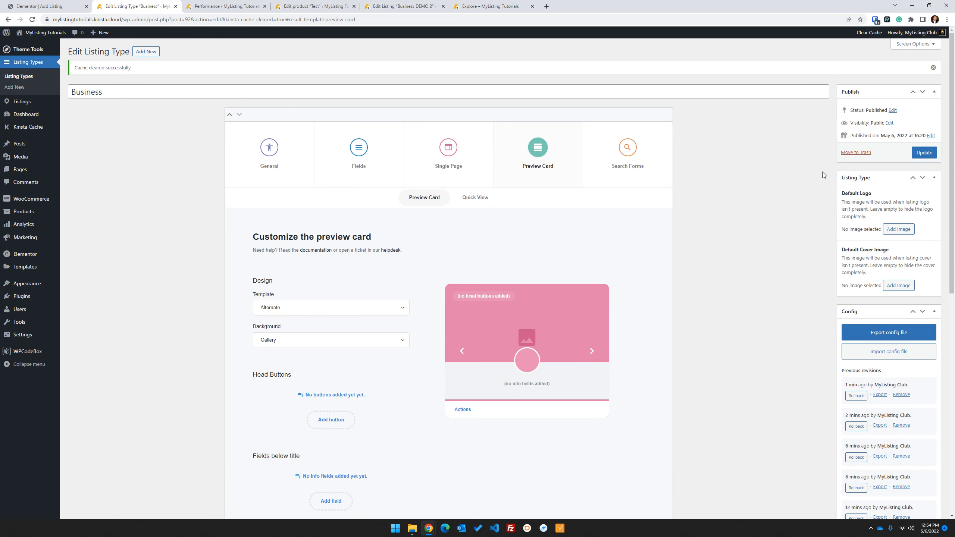
pyautogui.click(924, 152)
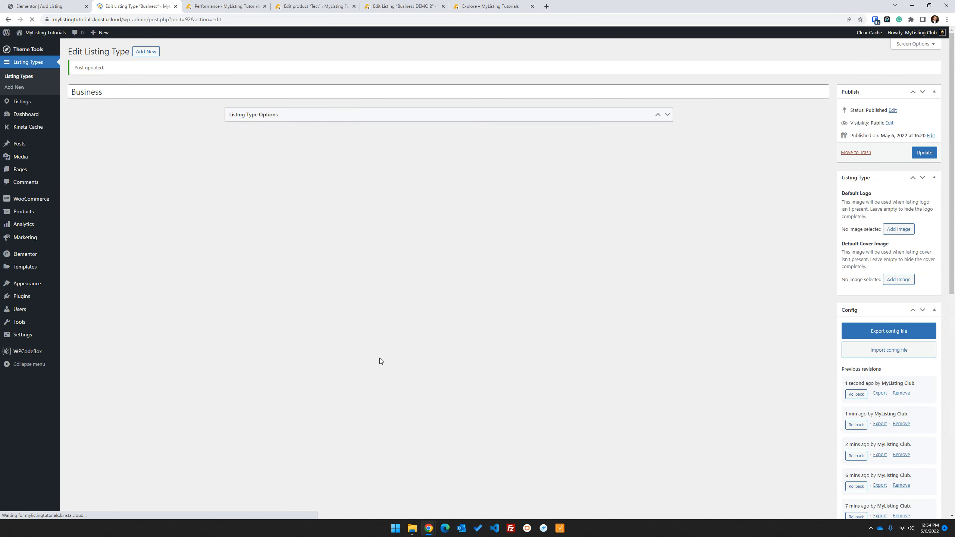
# Check the Alternate card design on the Explore page and reopen the Business listing type's preview card settings.
pyautogui.click(489, 6)
pyautogui.click(32, 19)
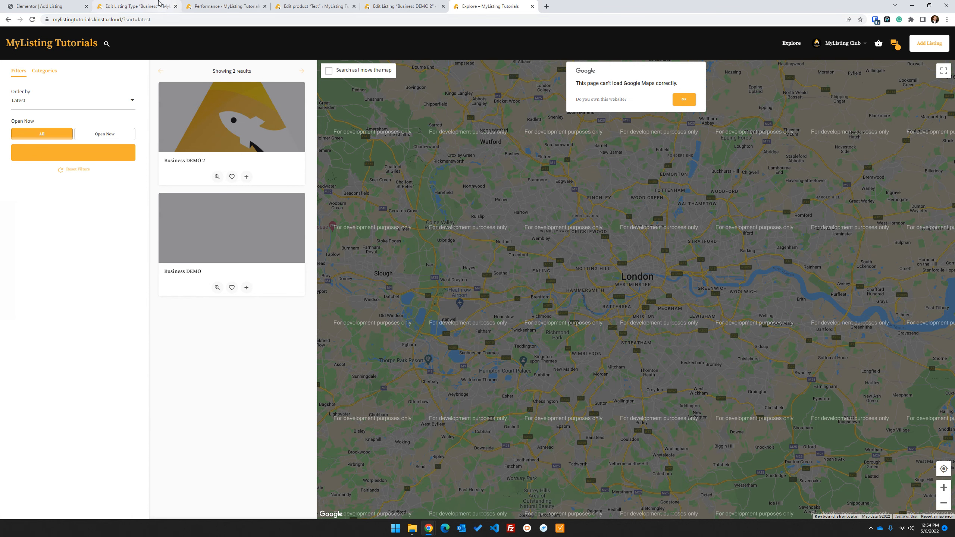
pyautogui.click(151, 6)
pyautogui.click(512, 161)
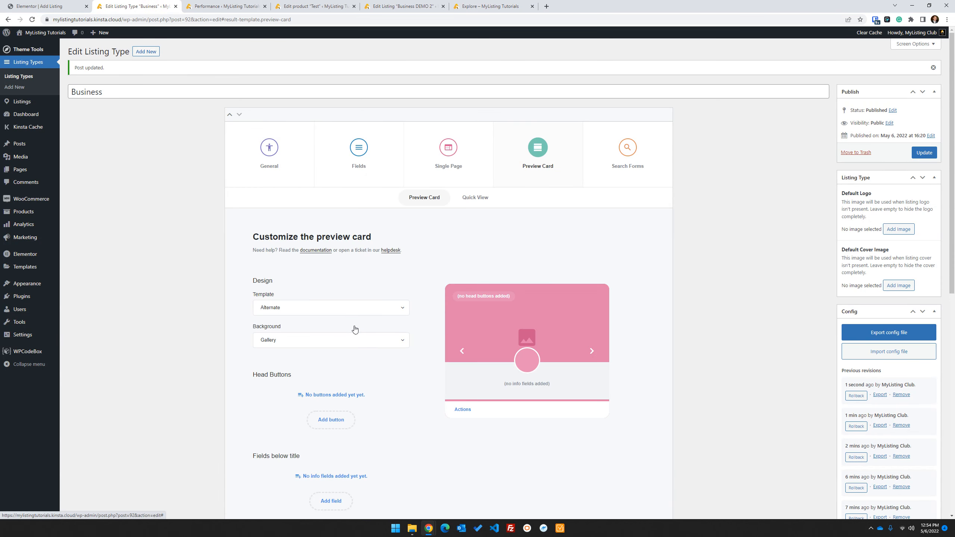
# Add cropped-mylisting-wordpress-elementor-expert.png from the media library to the Business DEMO 2 listing's gallery and update the listing.
pyautogui.click(402, 6)
pyautogui.scroll(-10, 433, 175)
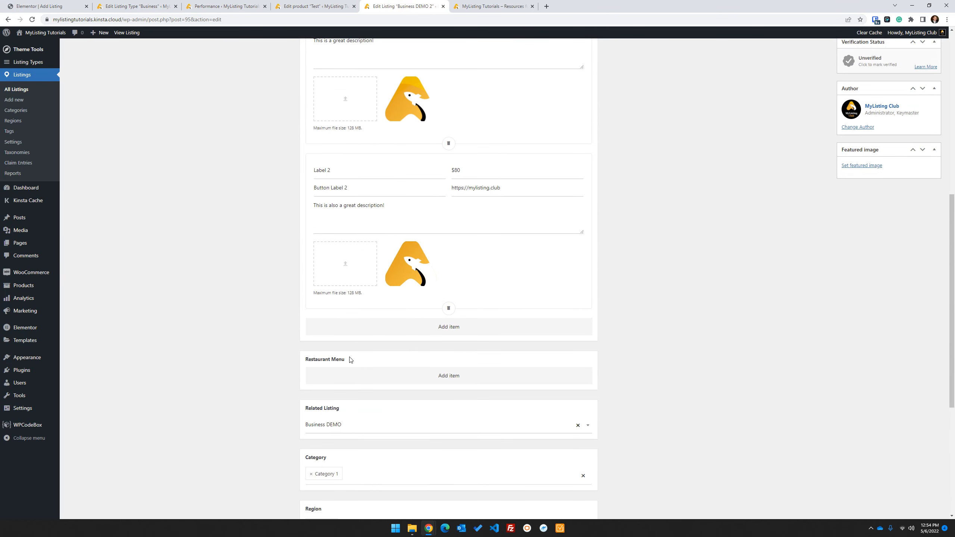
pyautogui.scroll(-5, 350, 360)
pyautogui.click(353, 358)
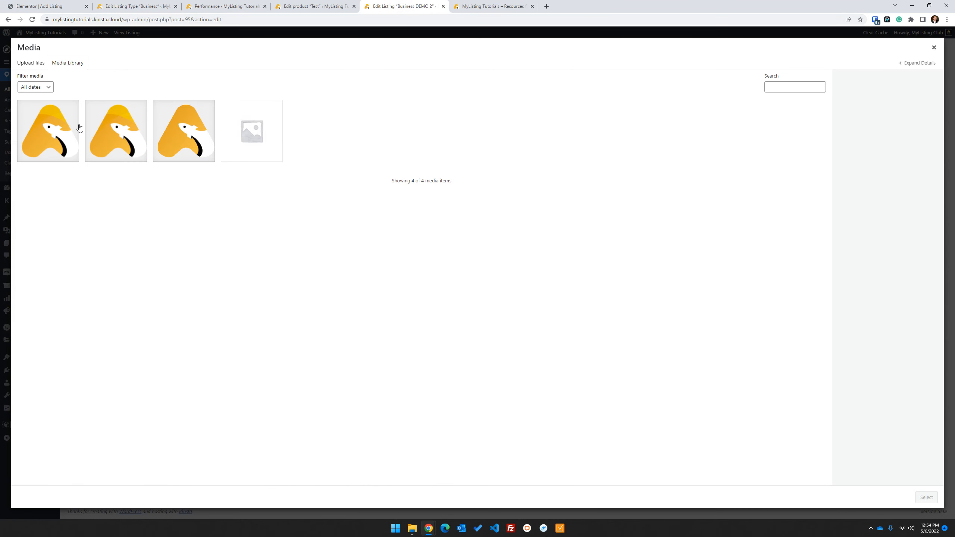
pyautogui.click(57, 130)
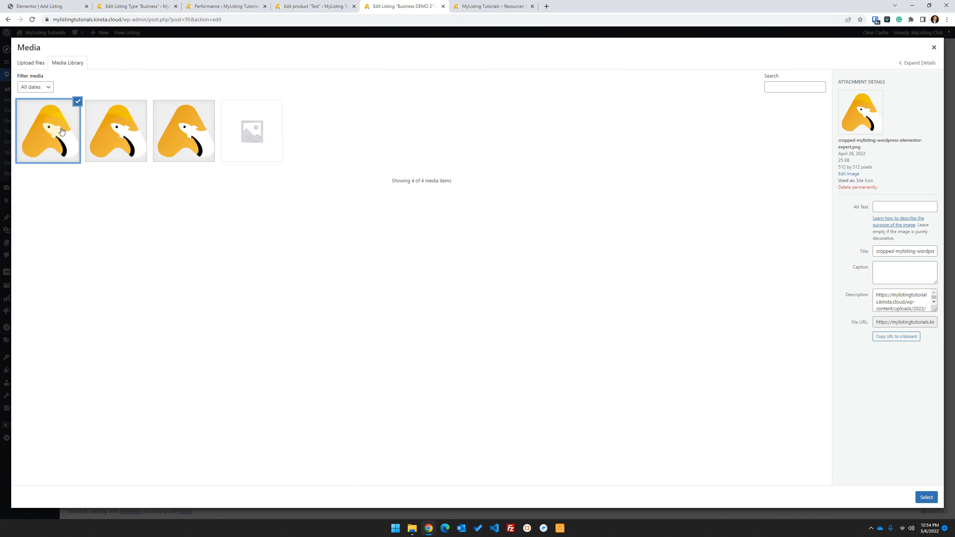
pyautogui.click(926, 497)
pyautogui.scroll(15, 765, 261)
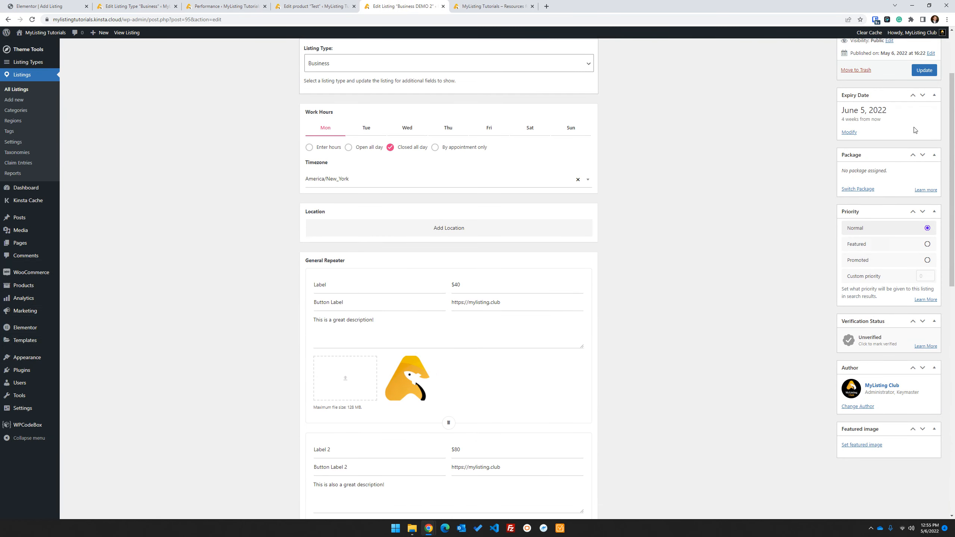
pyautogui.click(925, 70)
# Browse the gallery images on the Business DEMO 2 preview card on the Explore page.
pyautogui.click(493, 6)
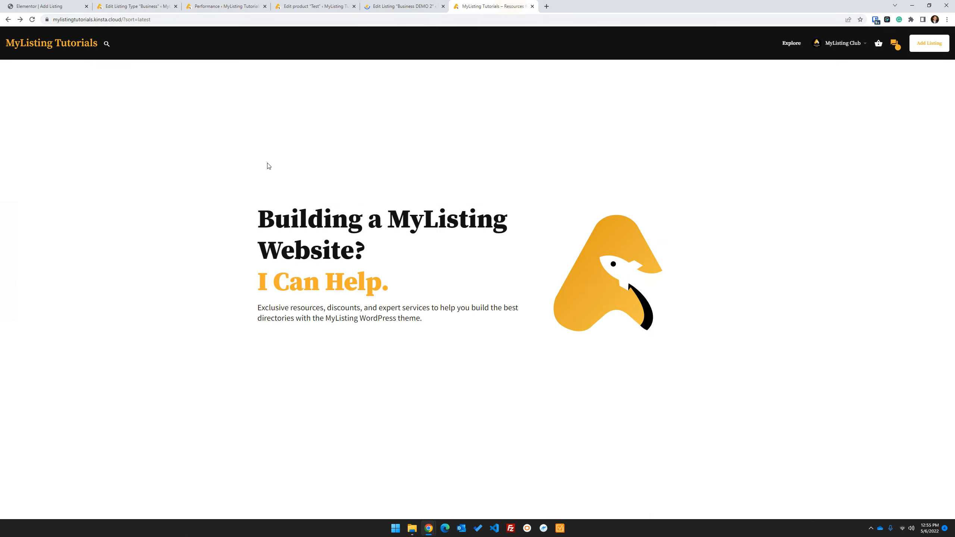
pyautogui.click(791, 43)
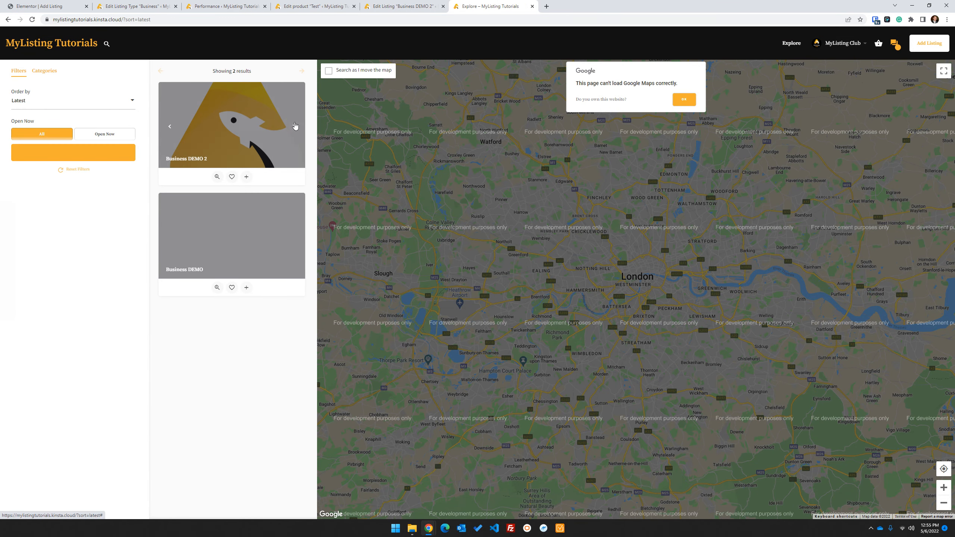
pyautogui.click(294, 128)
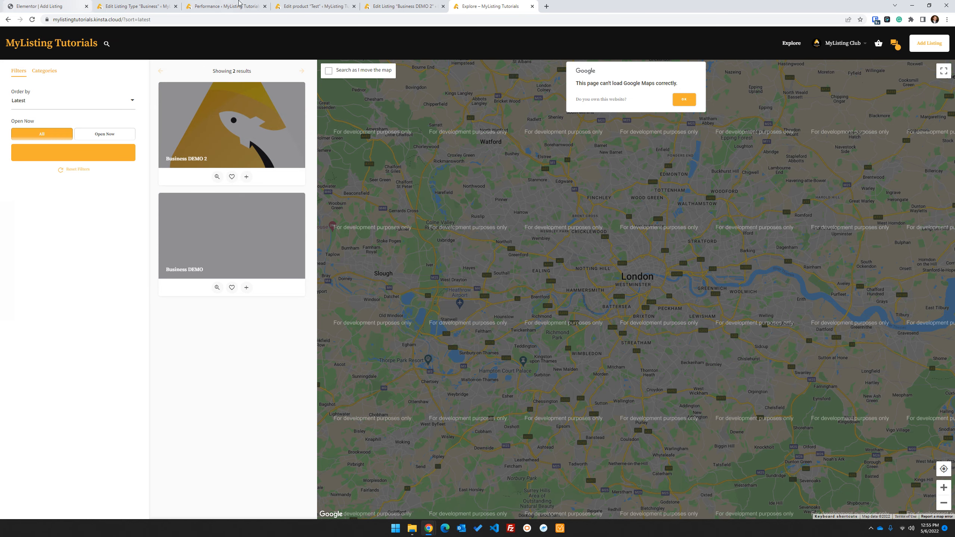
pyautogui.click(402, 6)
pyautogui.click(226, 6)
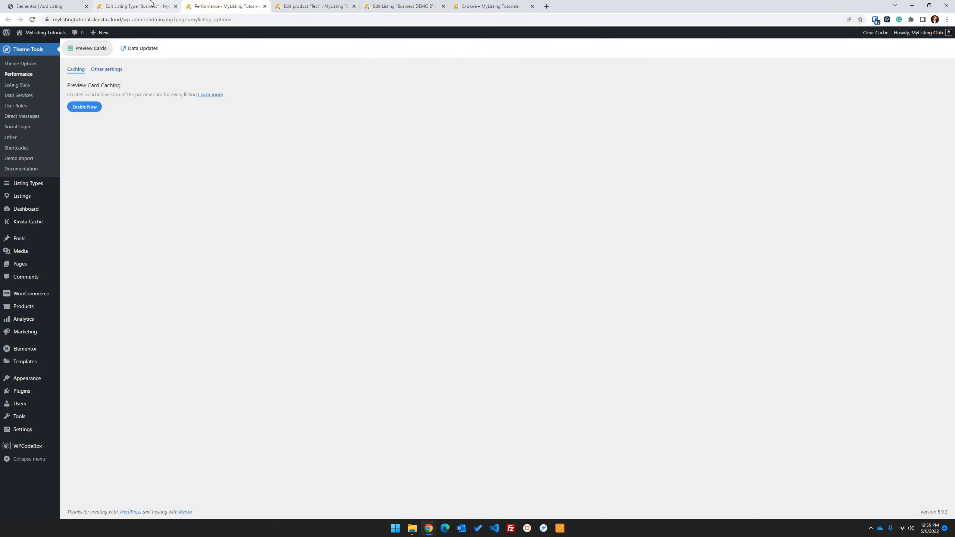
pyautogui.click(150, 6)
pyautogui.click(316, 6)
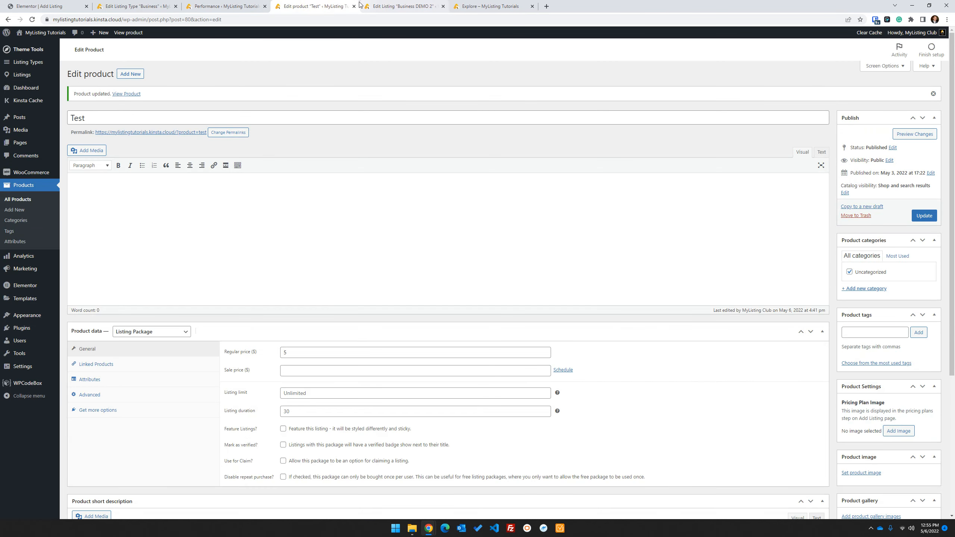